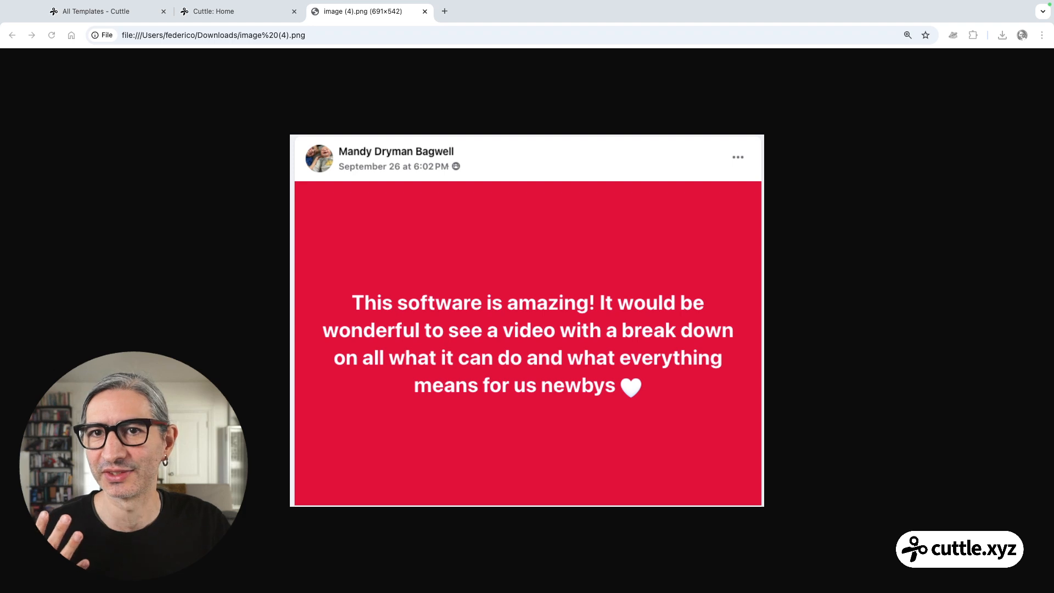
# Switch to Cuttle's All Templates page and look over the template gallery
pyautogui.click(114, 15)
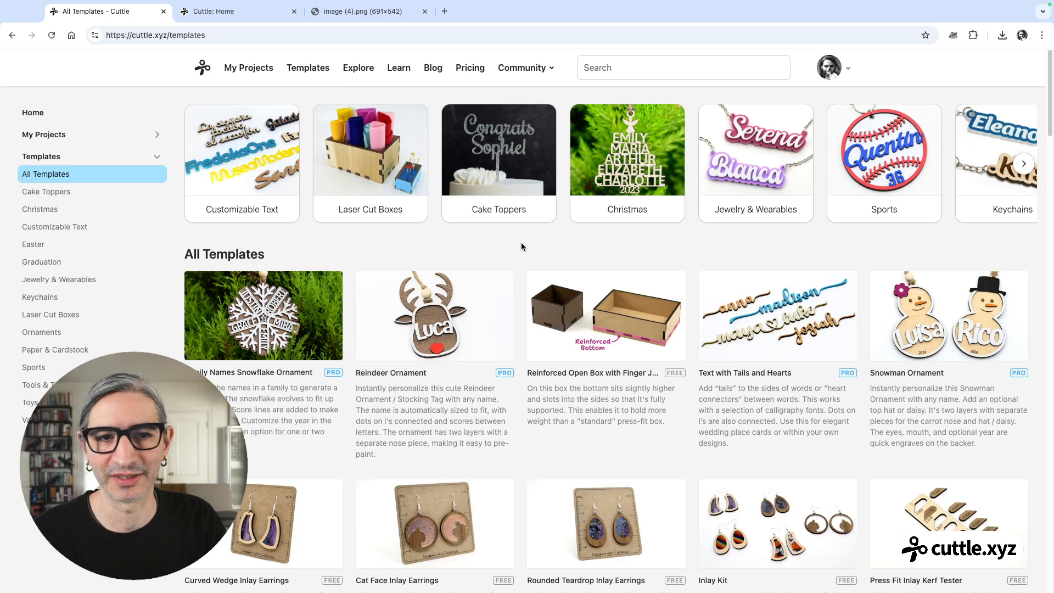
pyautogui.scroll(-2, 521, 246)
pyautogui.scroll(2, 522, 245)
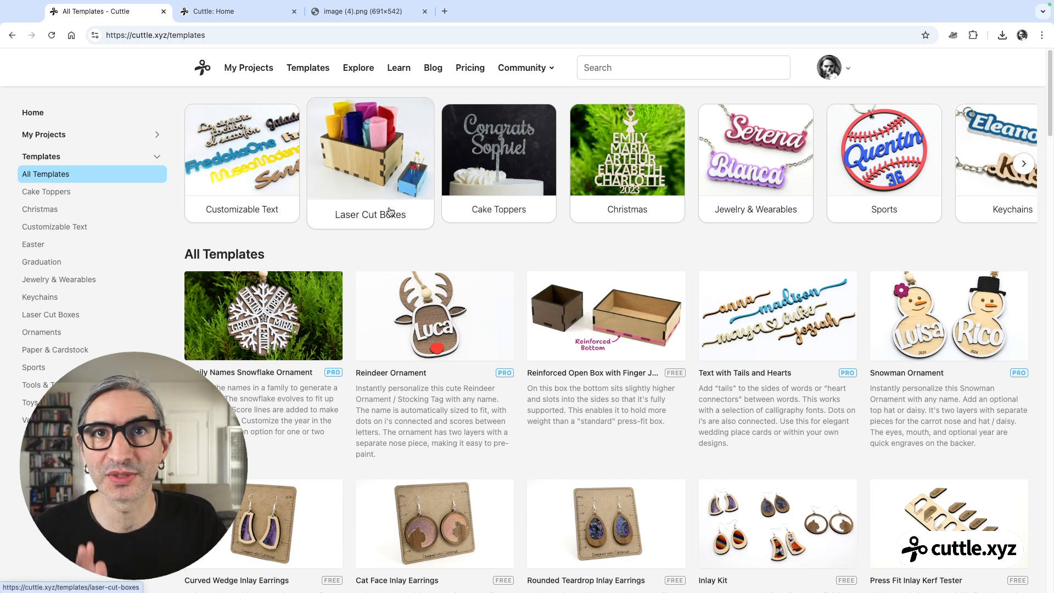
# Open the free Connected Text template from the Customizable Text category
pyautogui.click(273, 170)
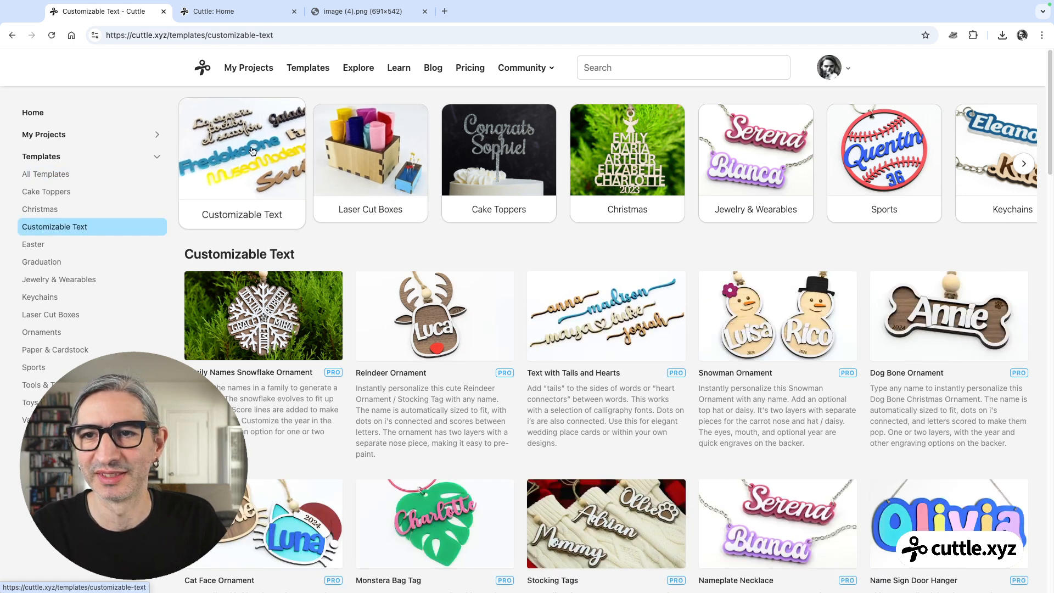
pyautogui.scroll(-1, 499, 252)
pyautogui.scroll(-15, 499, 251)
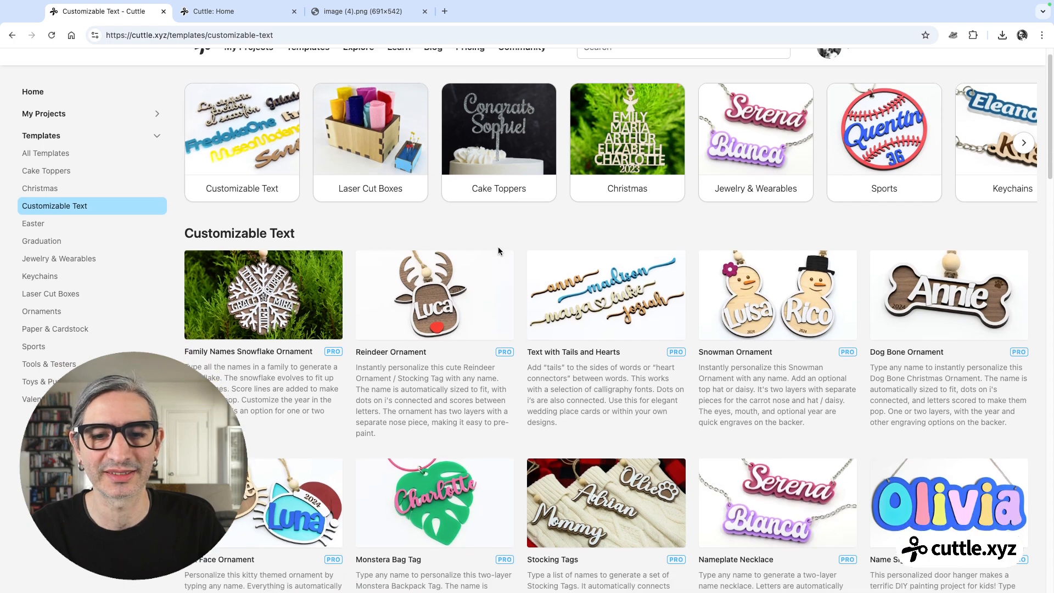
pyautogui.scroll(-12, 499, 251)
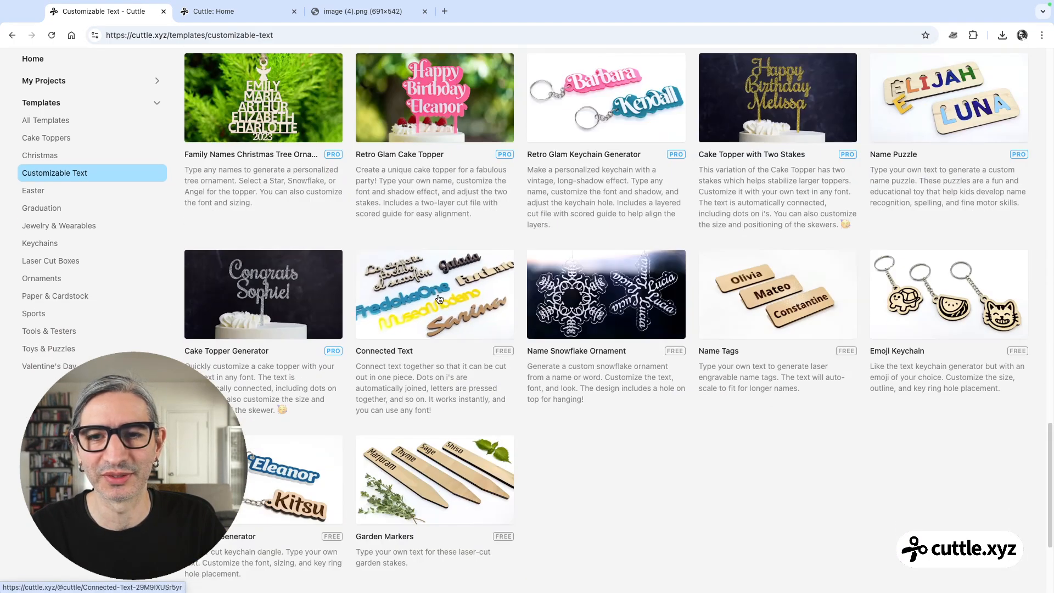
pyautogui.click(439, 299)
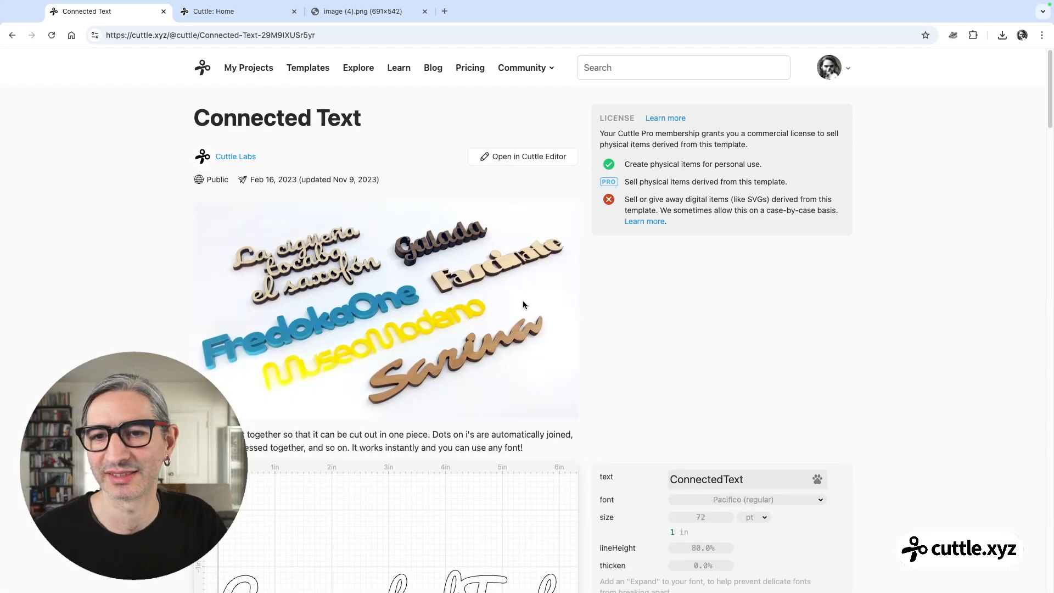
# Replace the sample text in the Connected Text template with a first name
pyautogui.scroll(-7, 574, 315)
pyautogui.scroll(-2, 574, 320)
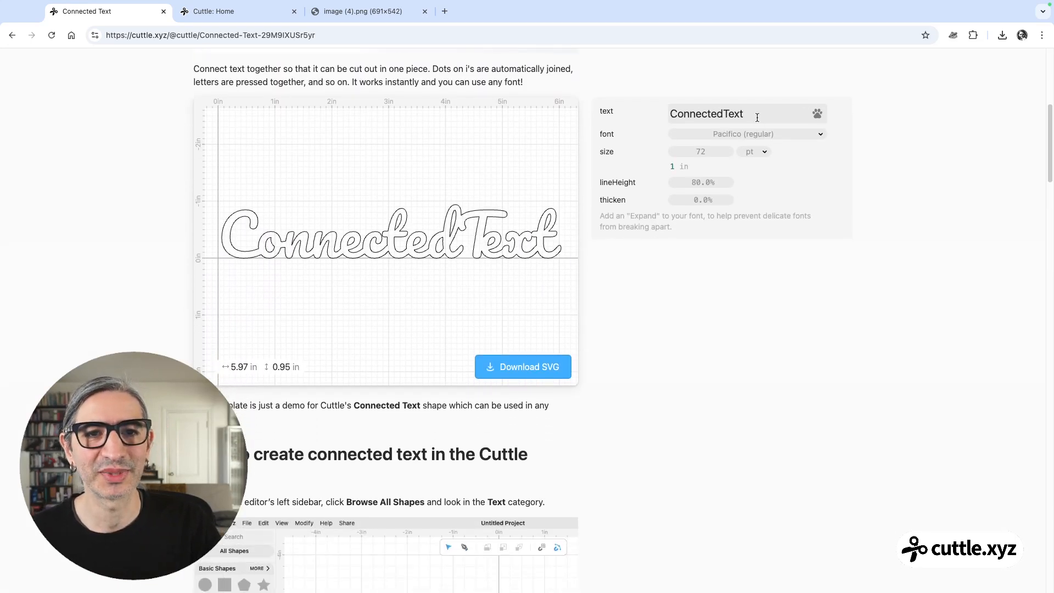
pyautogui.moveTo(756, 113); pyautogui.dragTo(664, 110)
pyautogui.write('F')
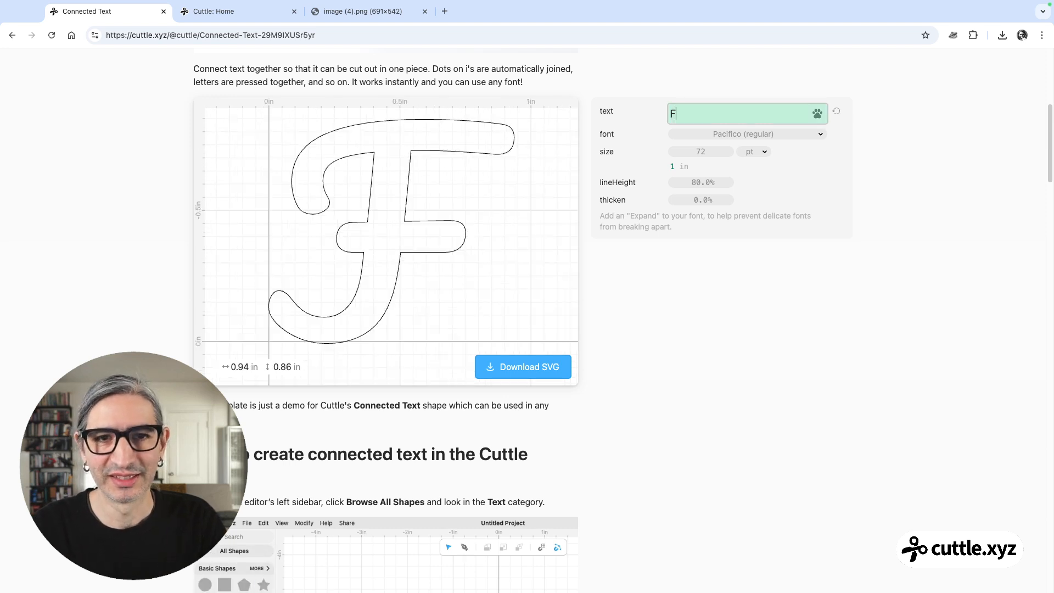
pyautogui.write('ederico')
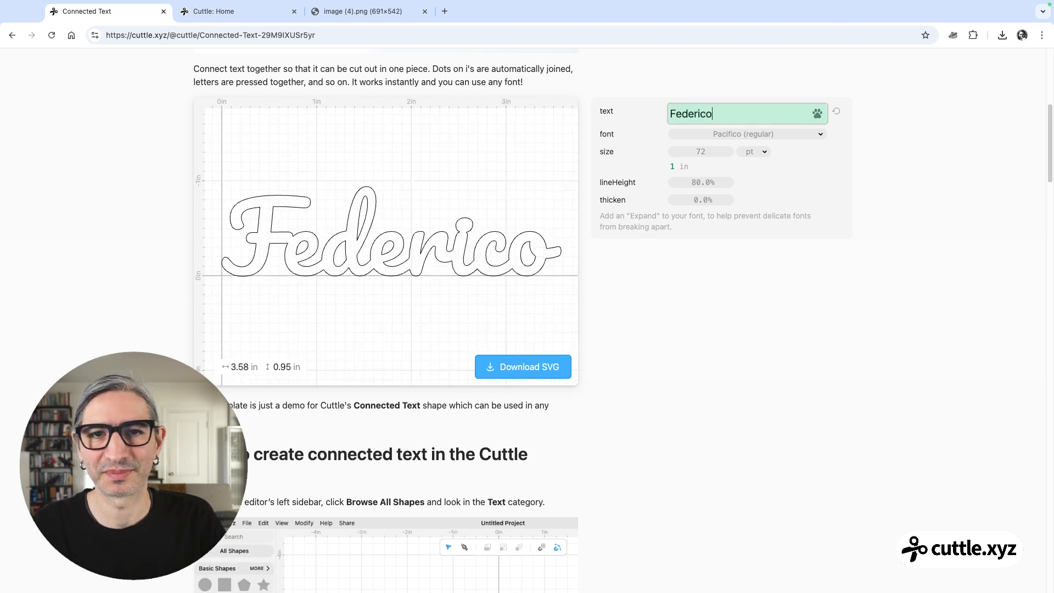
# Try the Over the Rainbow font on the text, settle on Parisienne, and download the design as an SVG
pyautogui.click(706, 133)
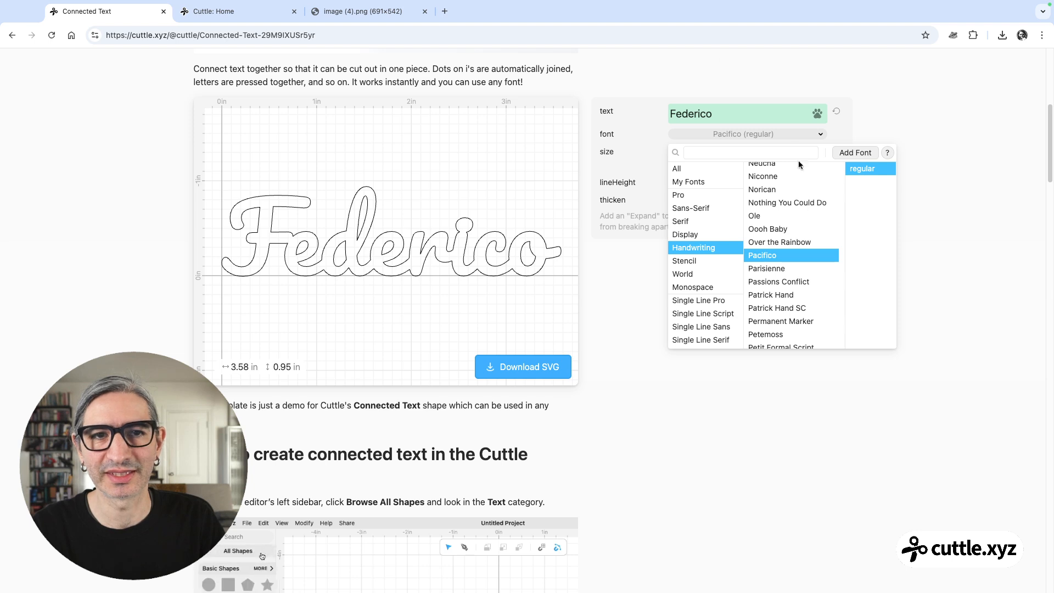
pyautogui.click(779, 243)
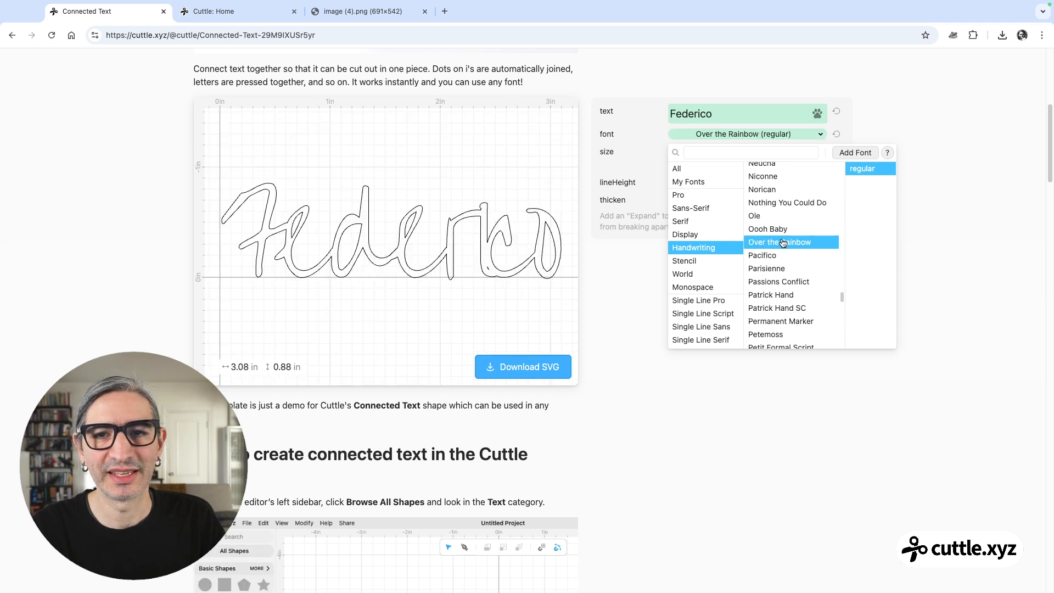
pyautogui.click(779, 274)
pyautogui.click(706, 394)
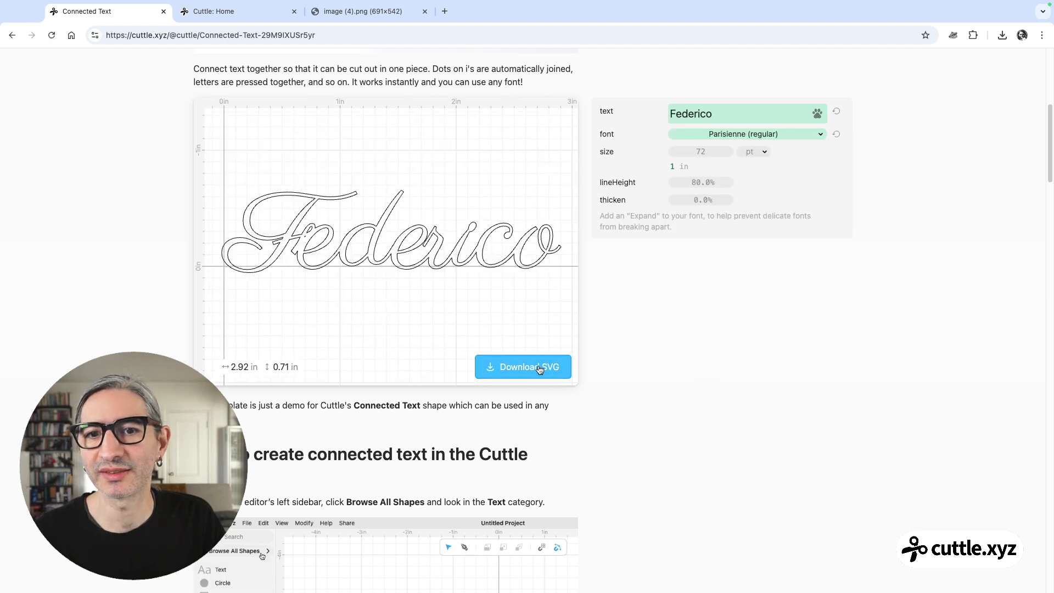
pyautogui.click(512, 365)
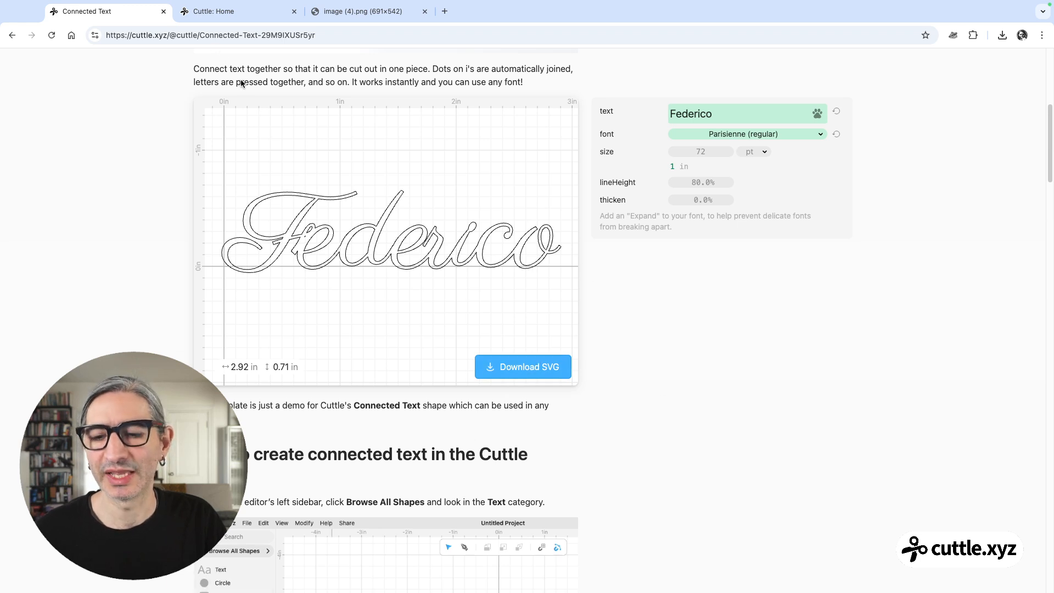
# Return to the template gallery and open the Box With Dividers template from the Laser Cut Boxes category
pyautogui.hotkey('alt', 'Left')
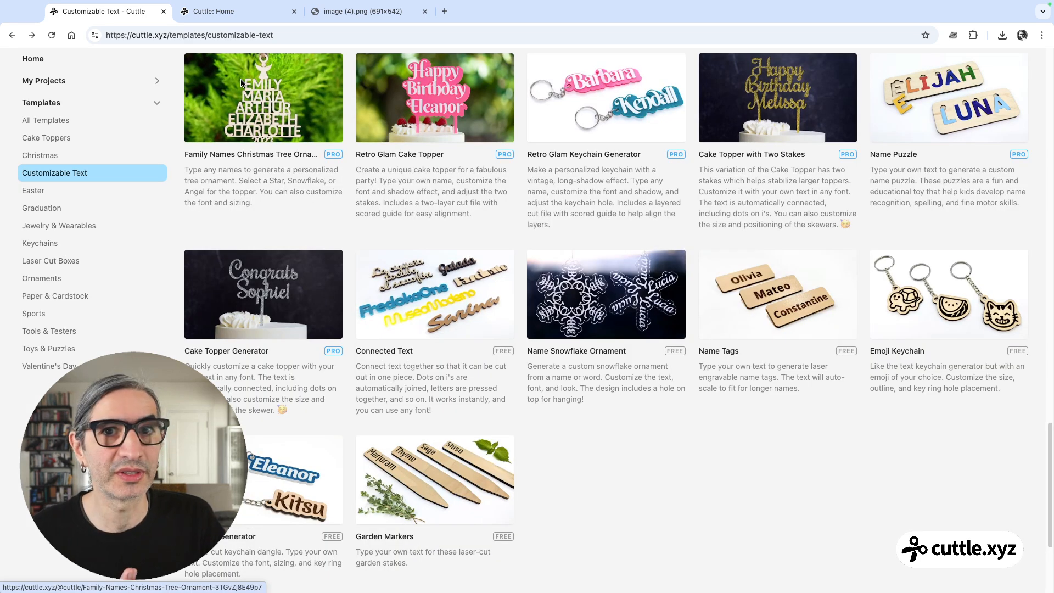
pyautogui.scroll(20, 411, 189)
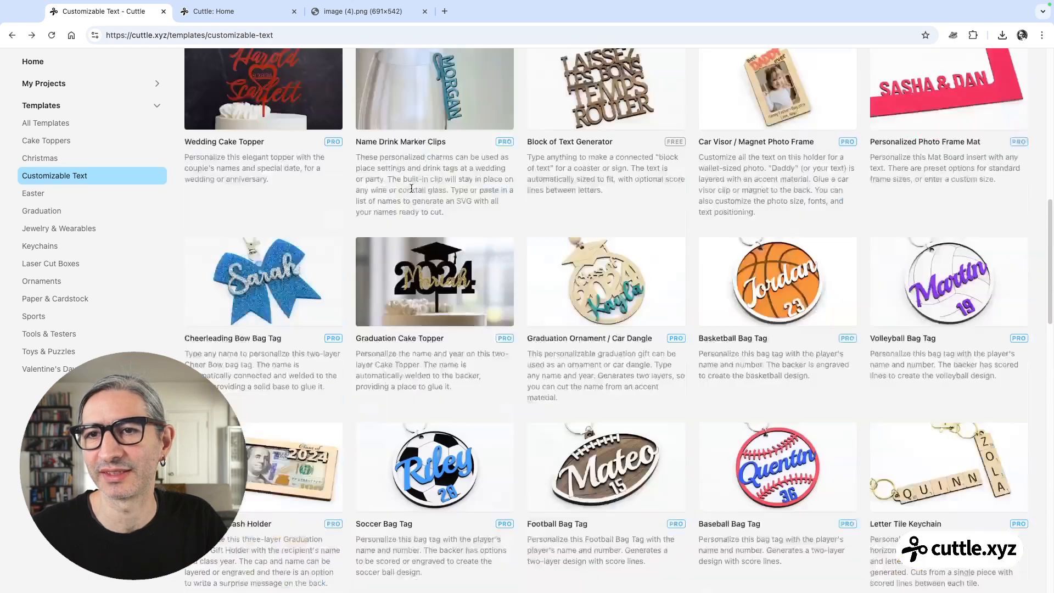
pyautogui.scroll(5, 410, 188)
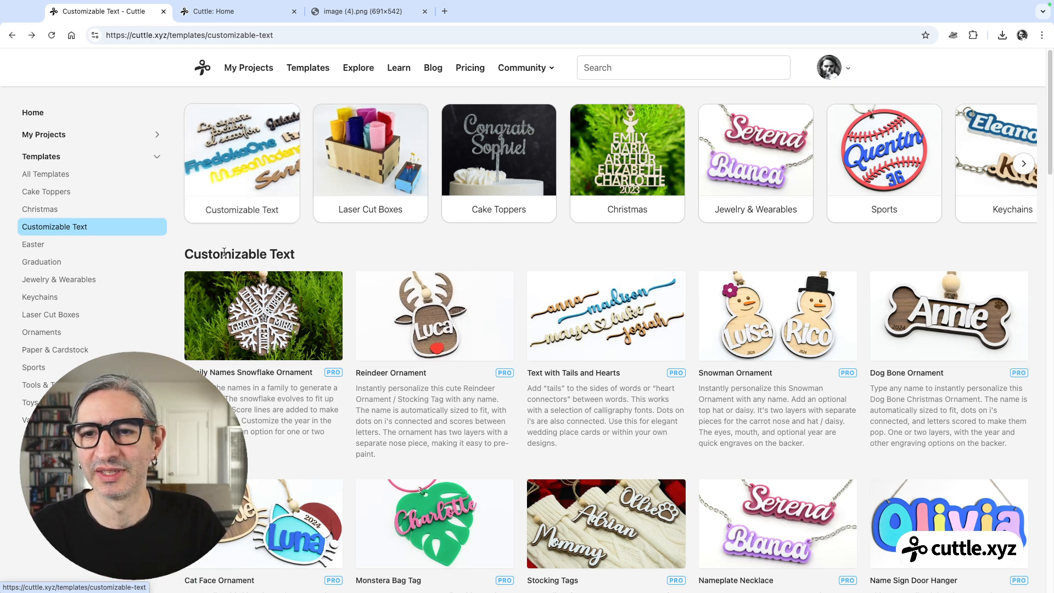
pyautogui.click(356, 174)
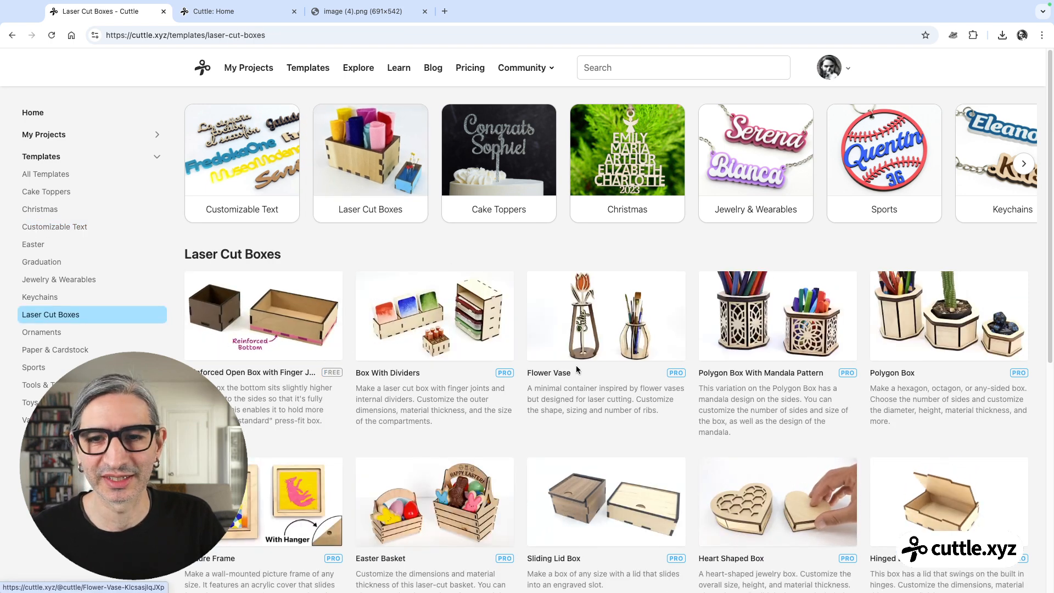
pyautogui.scroll(-1, 510, 346)
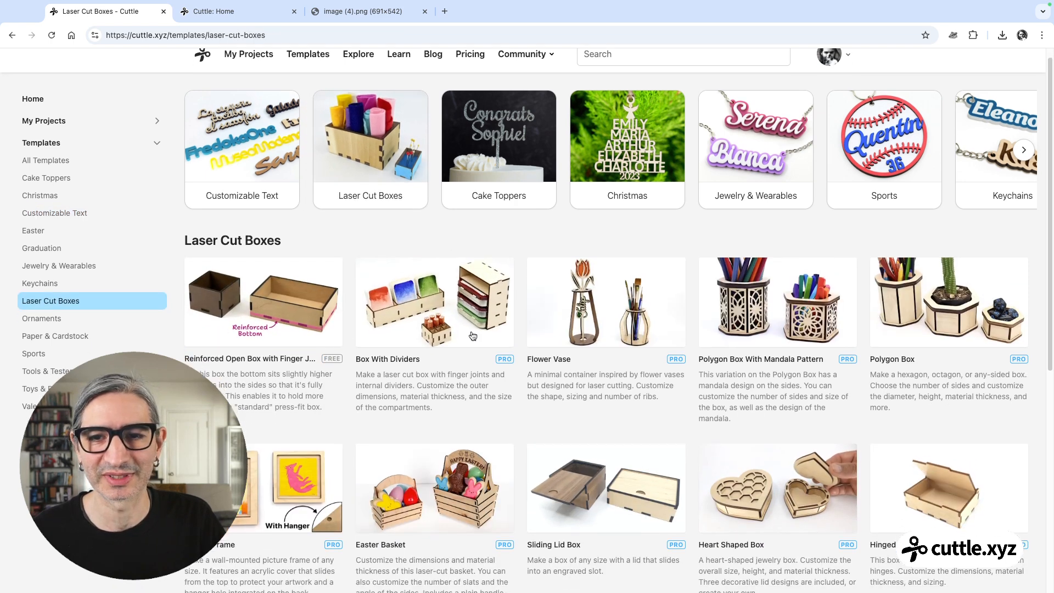
pyautogui.click(451, 326)
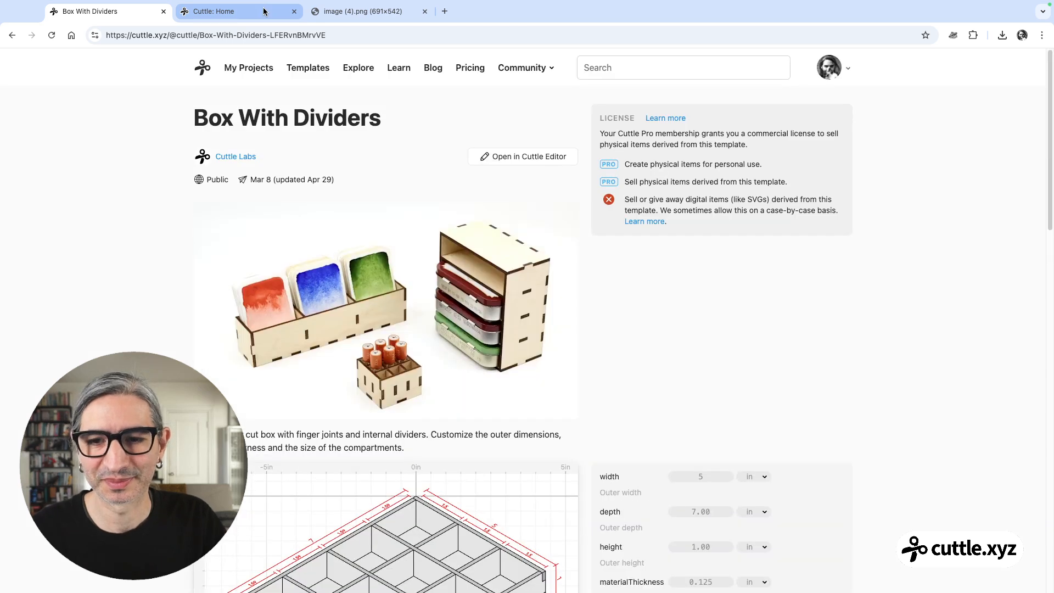
# Set the divided box's width to 14 in, depth to 7.13 in and material thickness to 0.165 in, and show its flat cut-piece layout
pyautogui.scroll(-4, 359, 272)
pyautogui.scroll(-3, 358, 273)
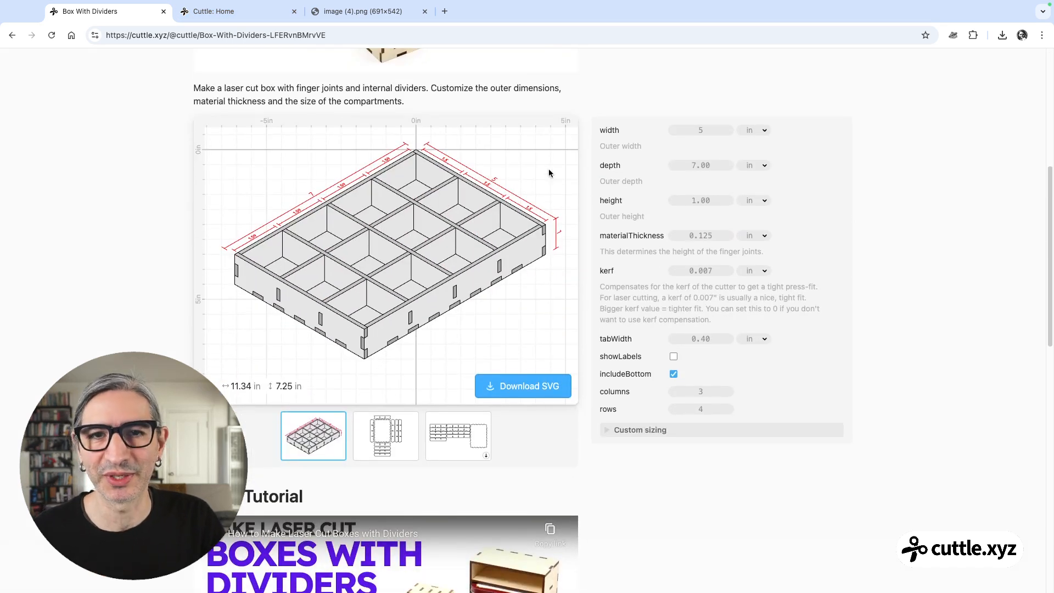
pyautogui.moveTo(696, 132); pyautogui.dragTo(708, 166)
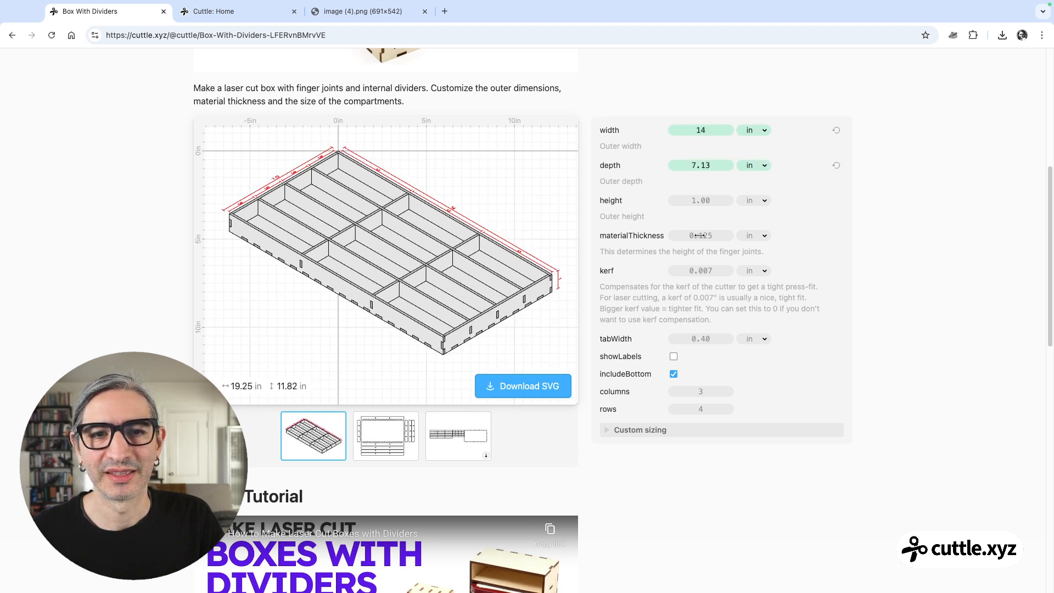
pyautogui.moveTo(702, 235); pyautogui.dragTo(768, 246)
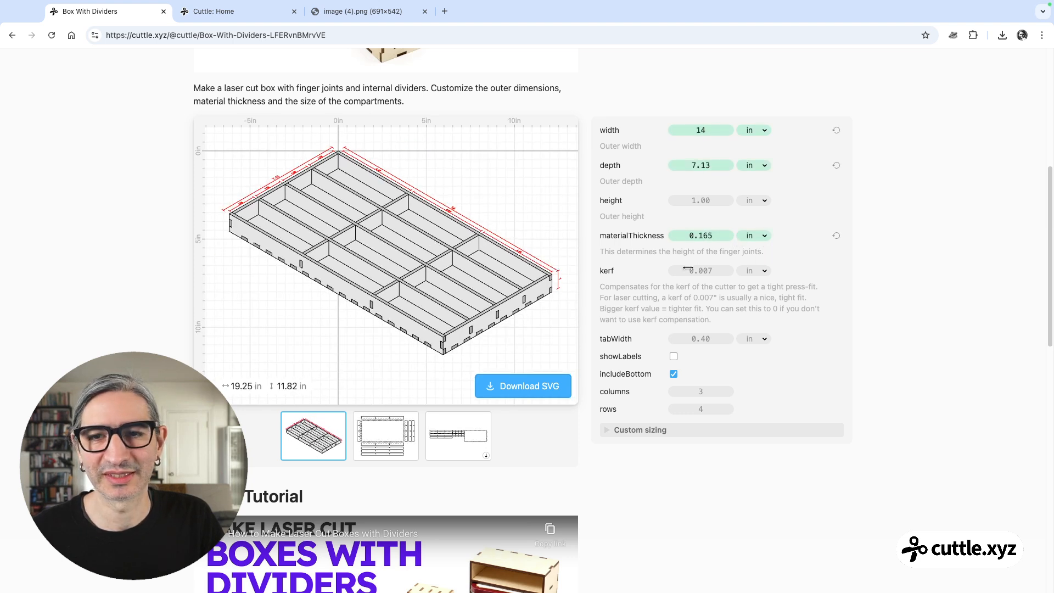
pyautogui.click(371, 435)
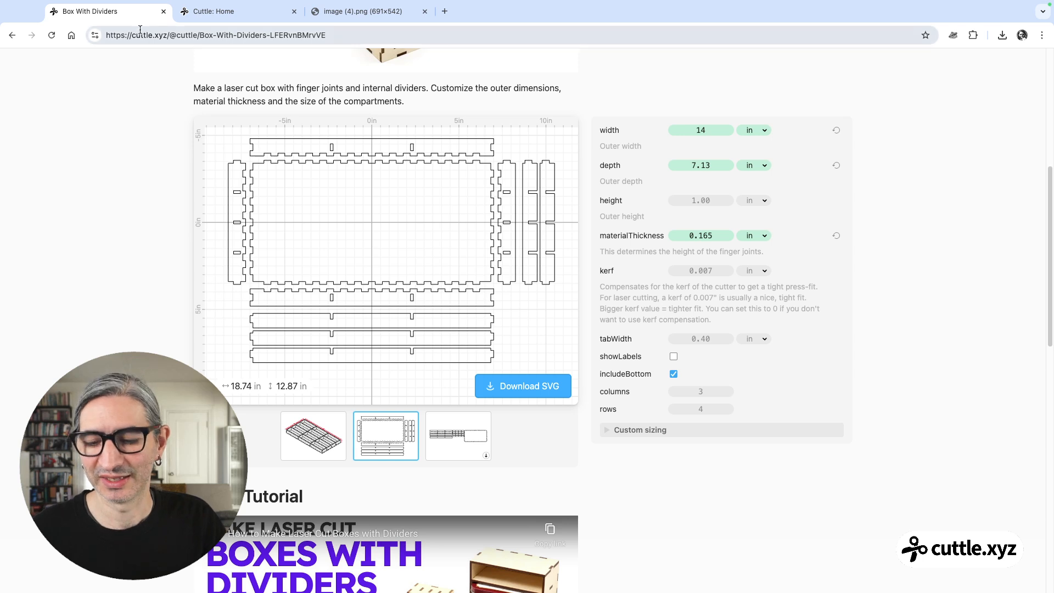
# Leave the box template and browse the latest shared community projects on the Explore page
pyautogui.hotkey('alt', 'Left')
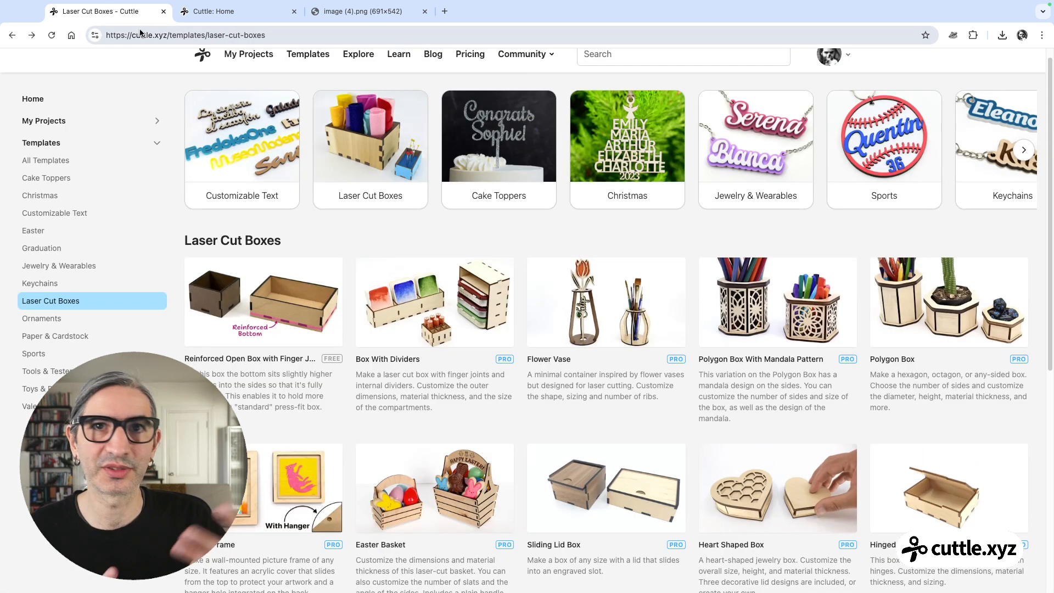
pyautogui.scroll(1, 239, 288)
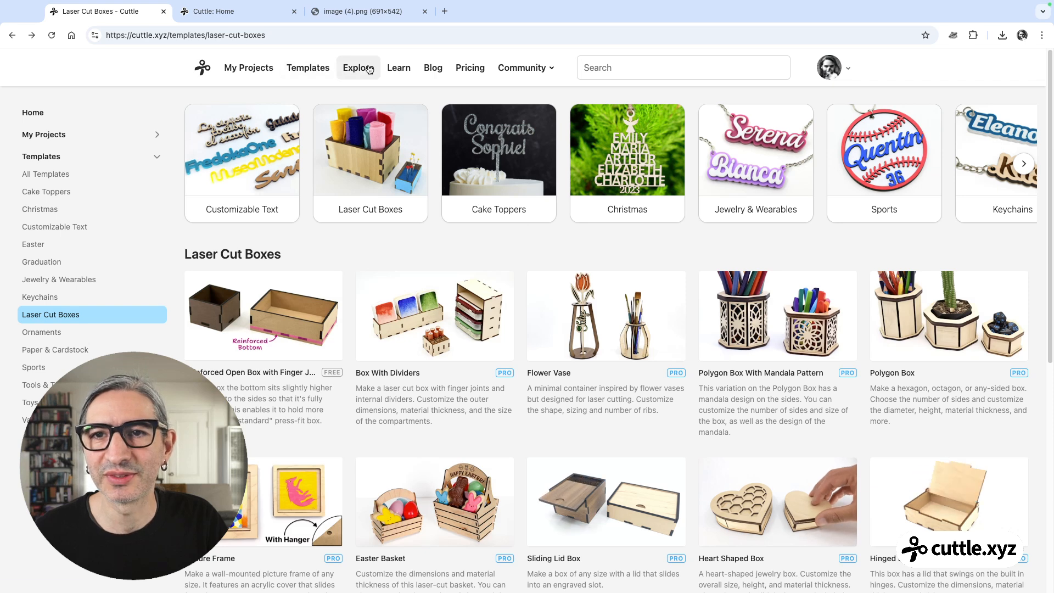
pyautogui.click(352, 69)
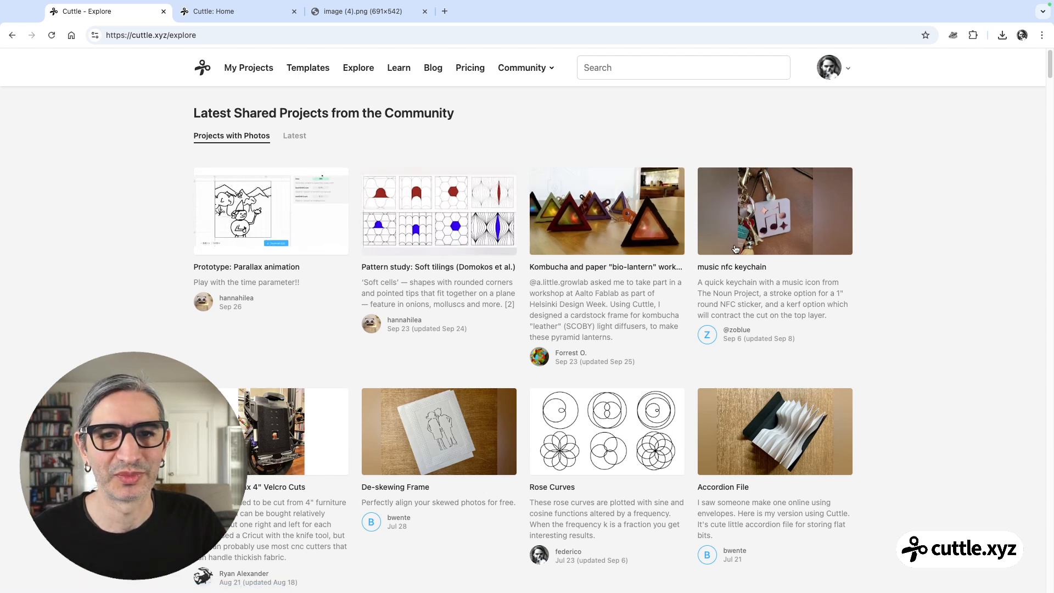
pyautogui.scroll(-5, 549, 236)
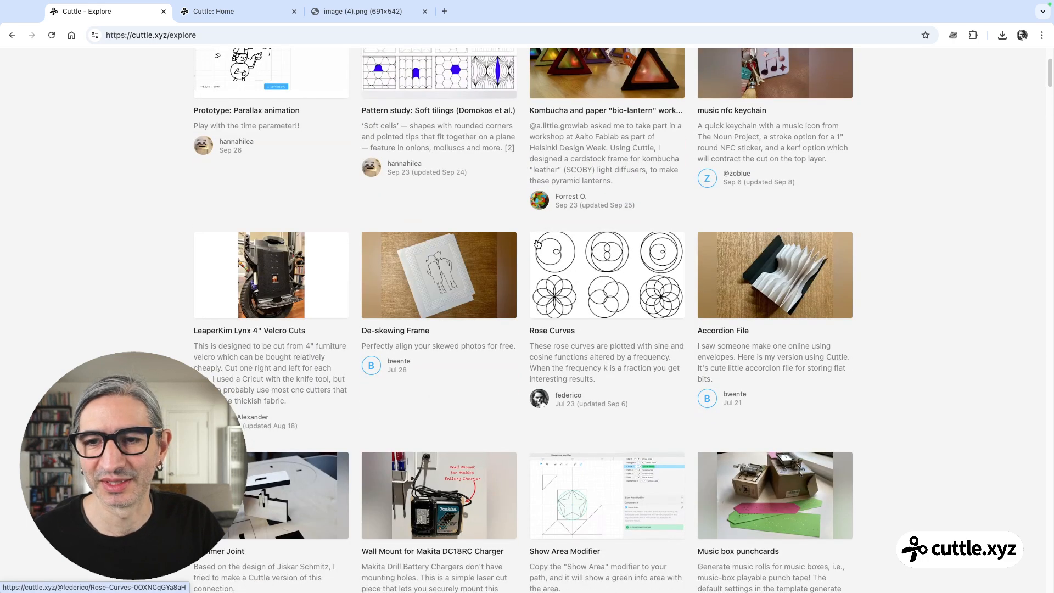
pyautogui.scroll(-2, 539, 249)
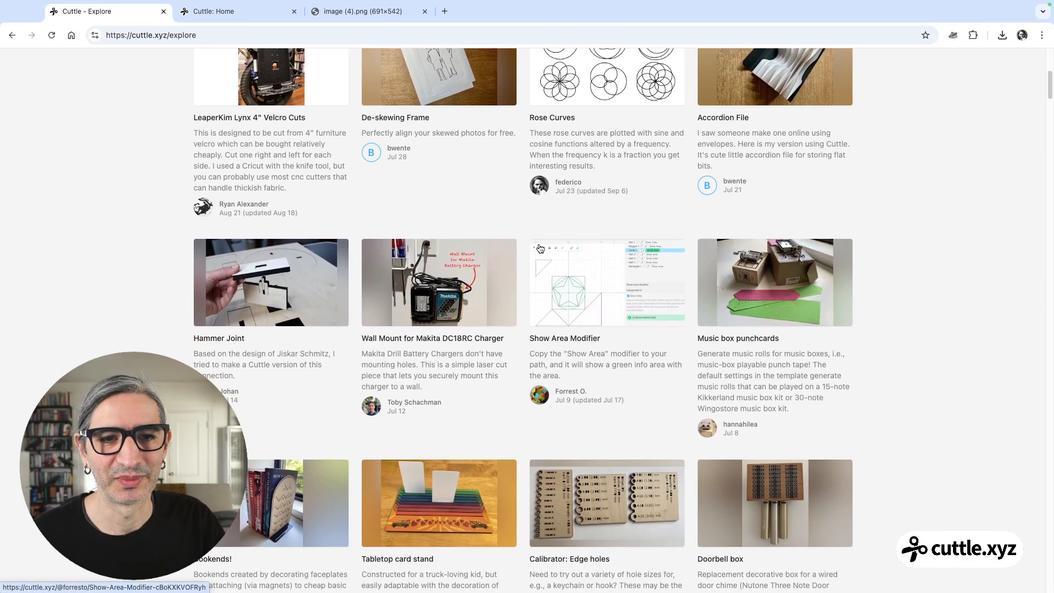
pyautogui.scroll(7, 540, 249)
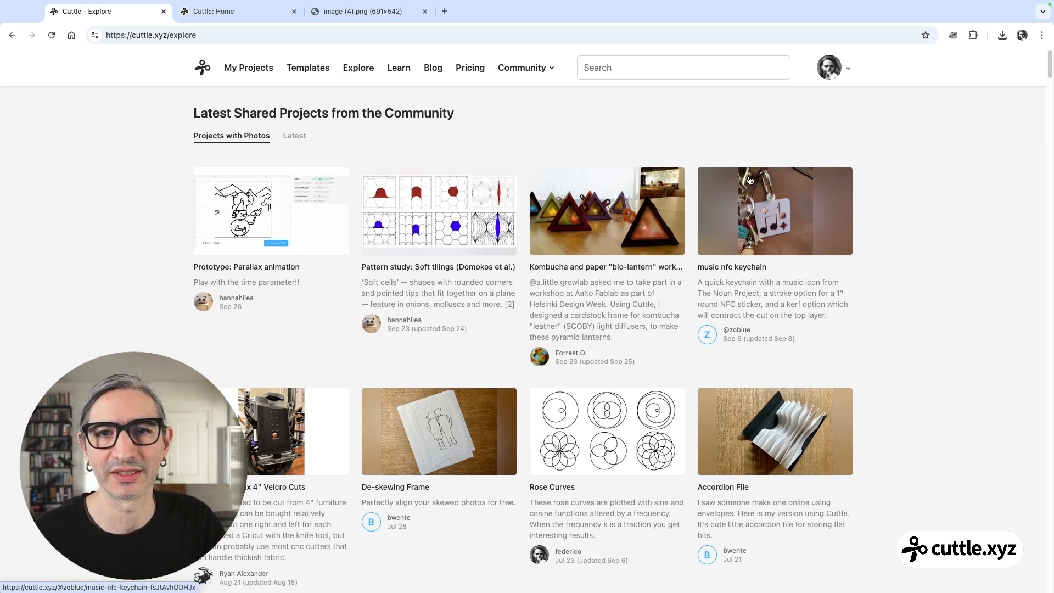
# Open the community Soft tilings pattern study and set Soft tile A's diameter to 1.3, numRows to 7 and numCols to 5
pyautogui.click(452, 237)
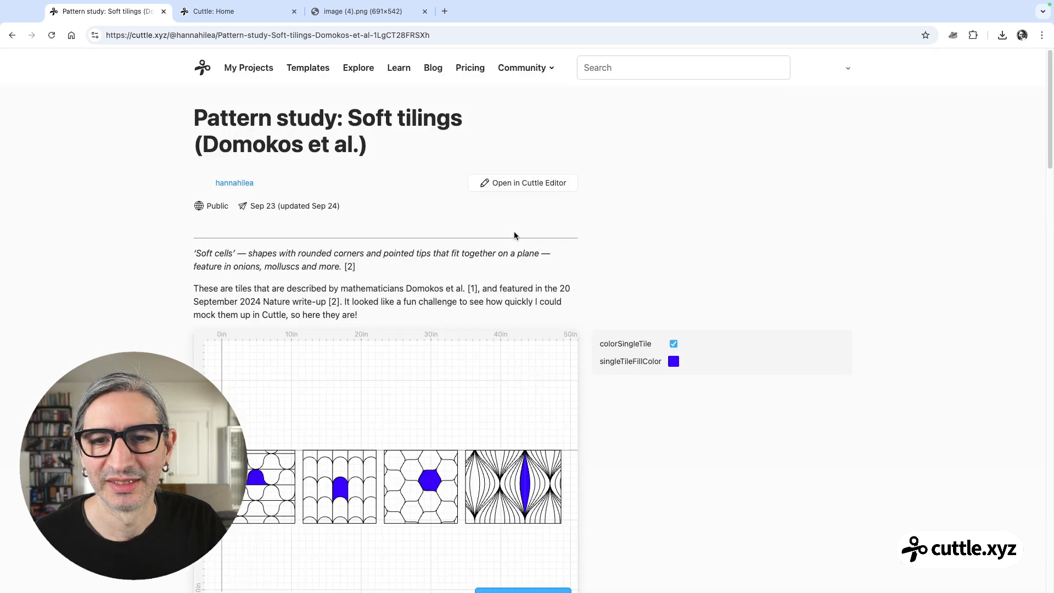
pyautogui.scroll(-5, 570, 227)
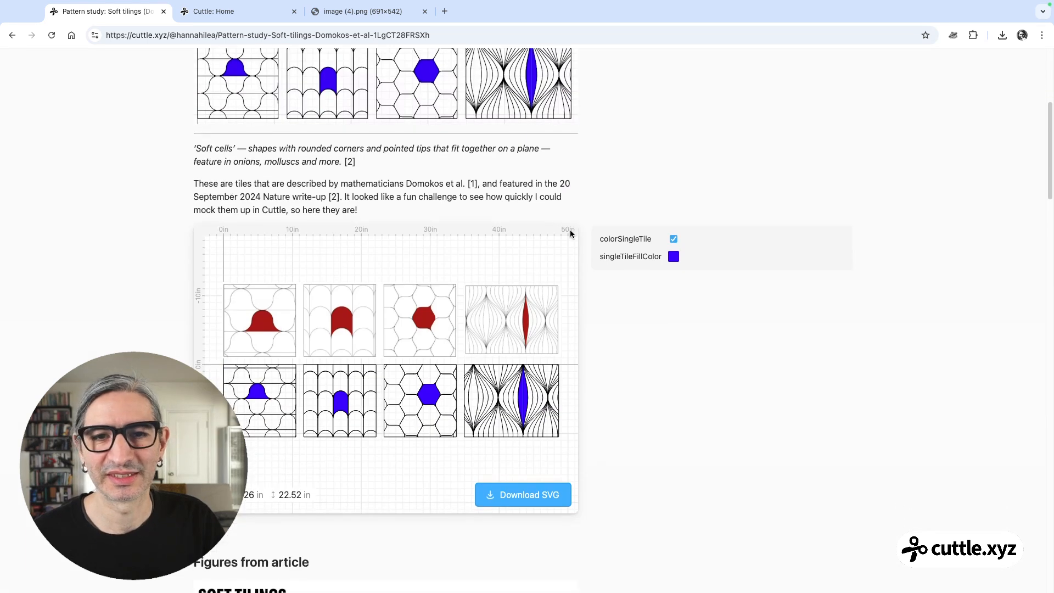
pyautogui.scroll(-3, 570, 233)
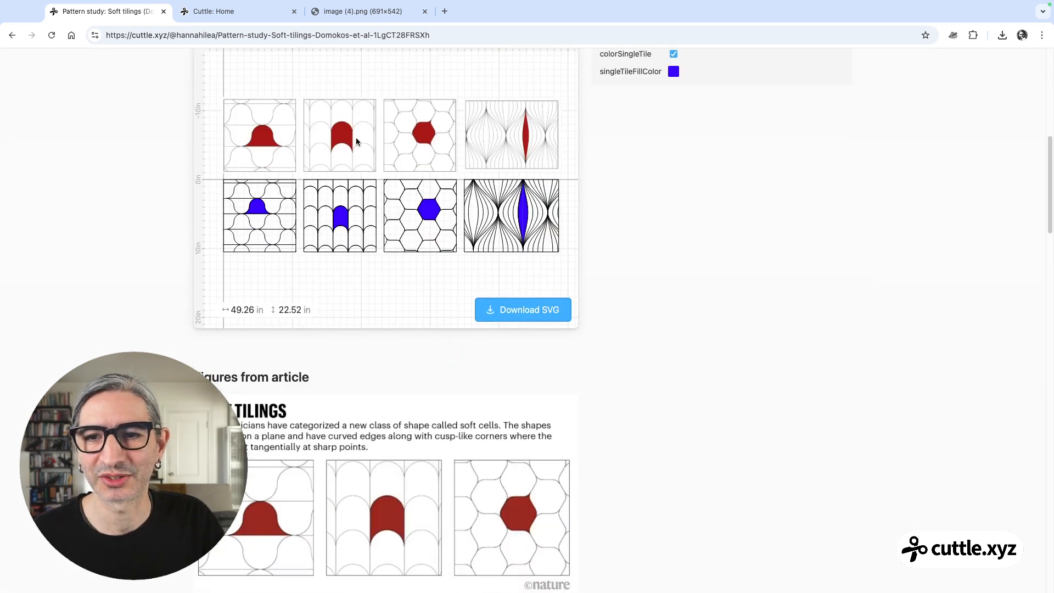
pyautogui.scroll(-10, 425, 152)
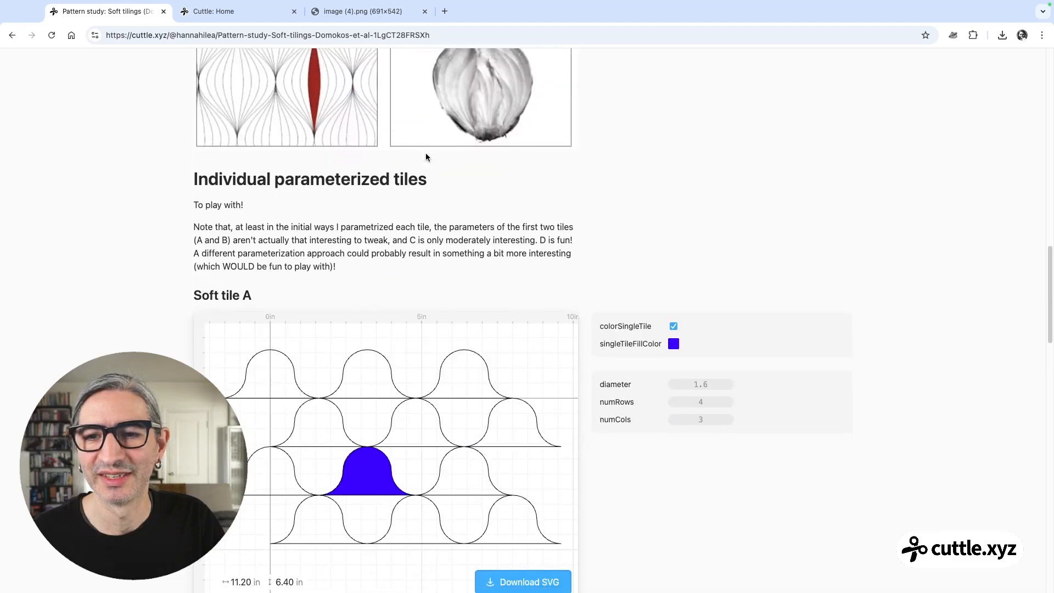
pyautogui.scroll(-4, 426, 158)
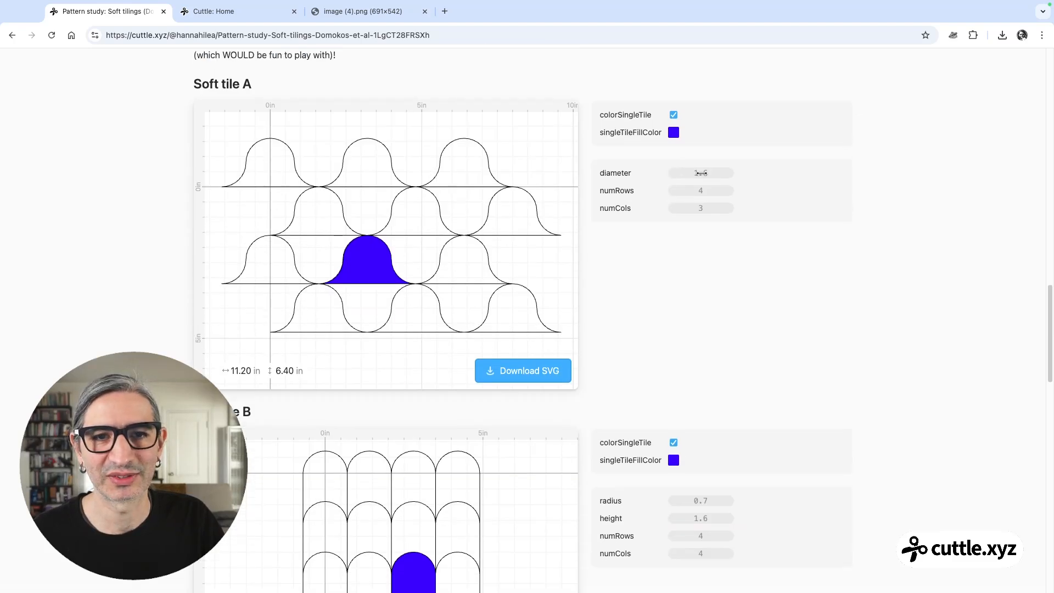
pyautogui.moveTo(701, 173); pyautogui.dragTo(703, 209)
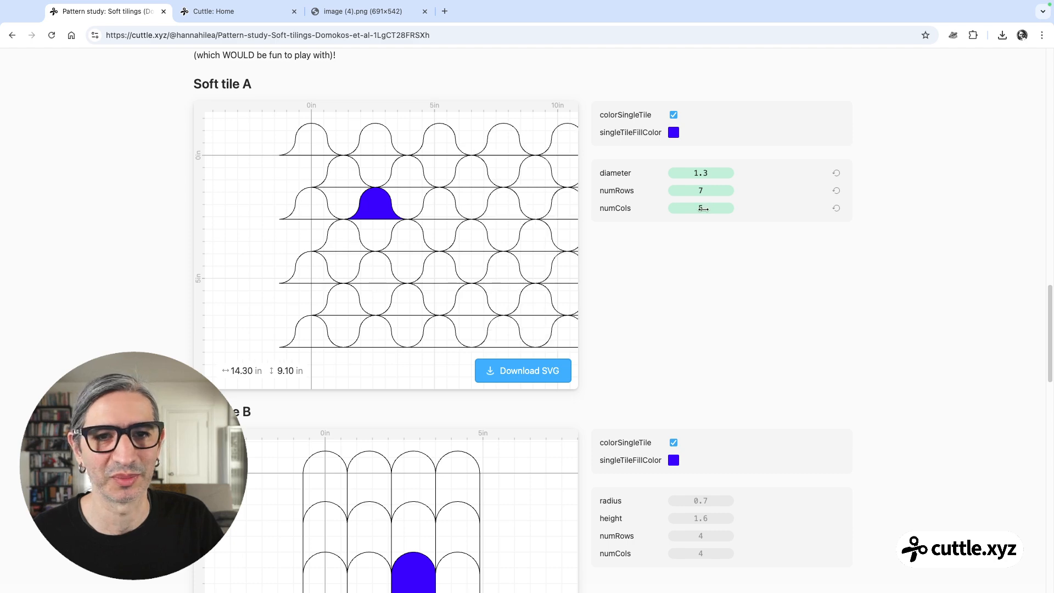
# Leave the soft tilings project, go back to My Projects and create a new blank project with a slightly wider canvas area
pyautogui.scroll(20, 696, 186)
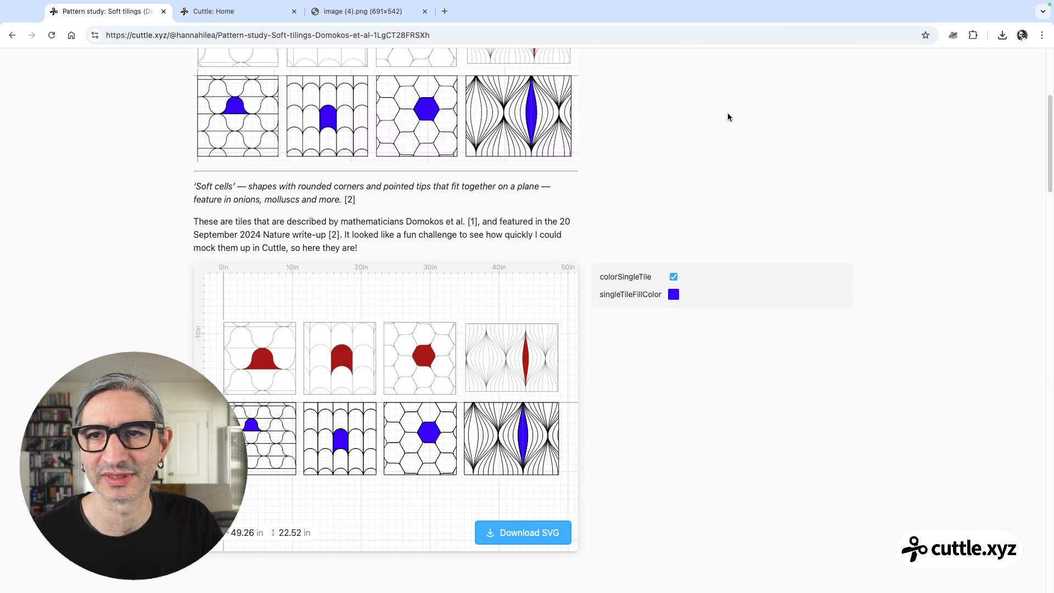
pyautogui.click(13, 35)
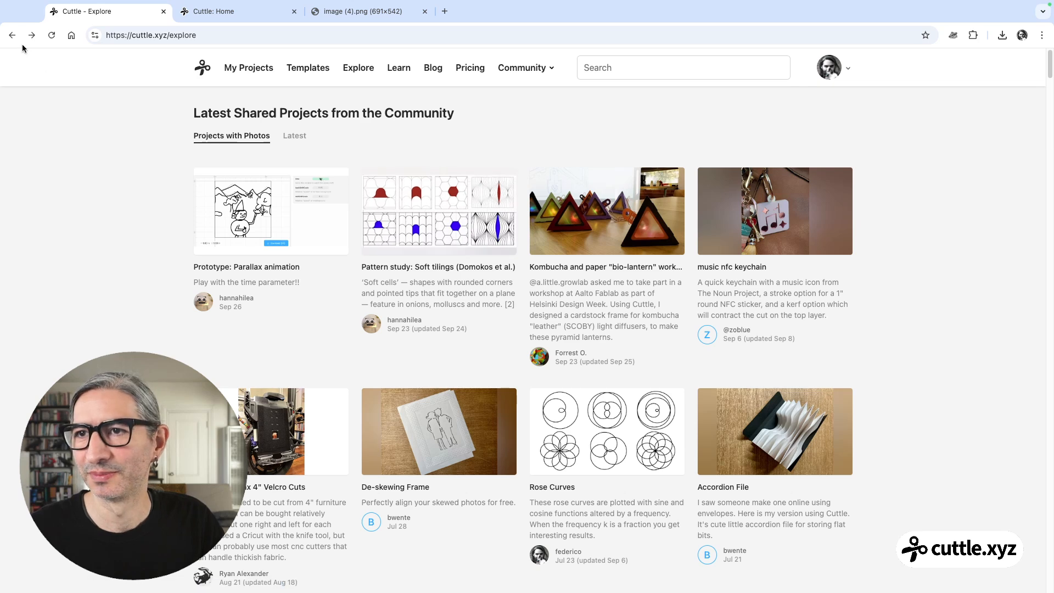
pyautogui.click(12, 36)
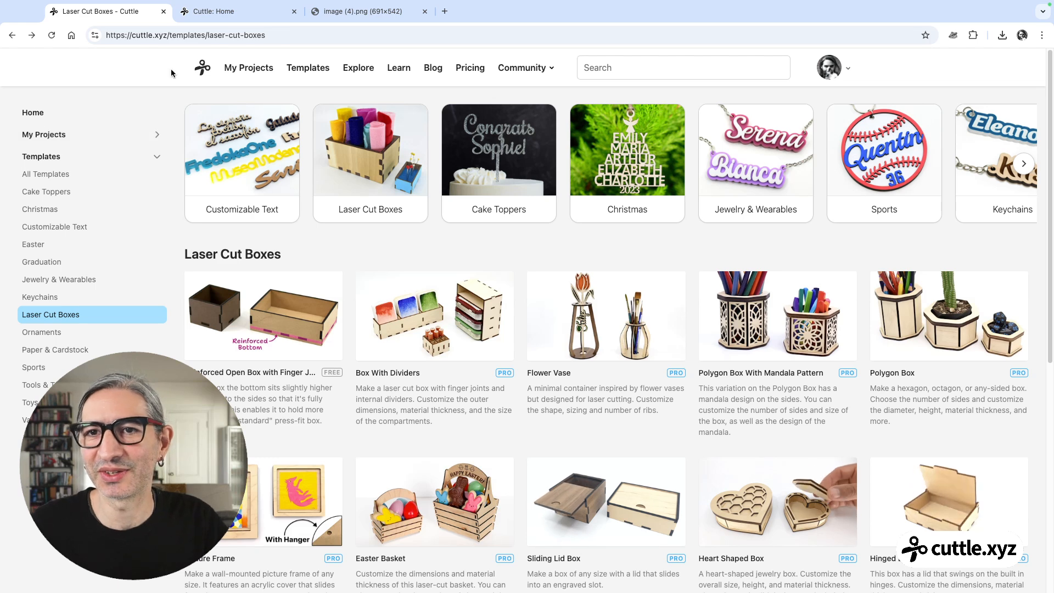
pyautogui.click(248, 74)
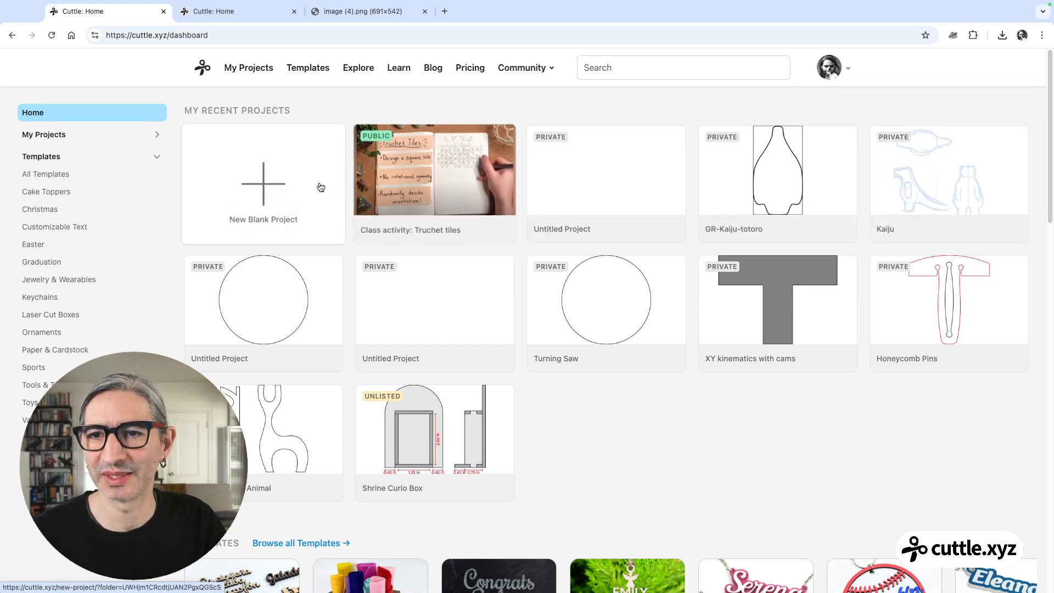
pyautogui.click(279, 180)
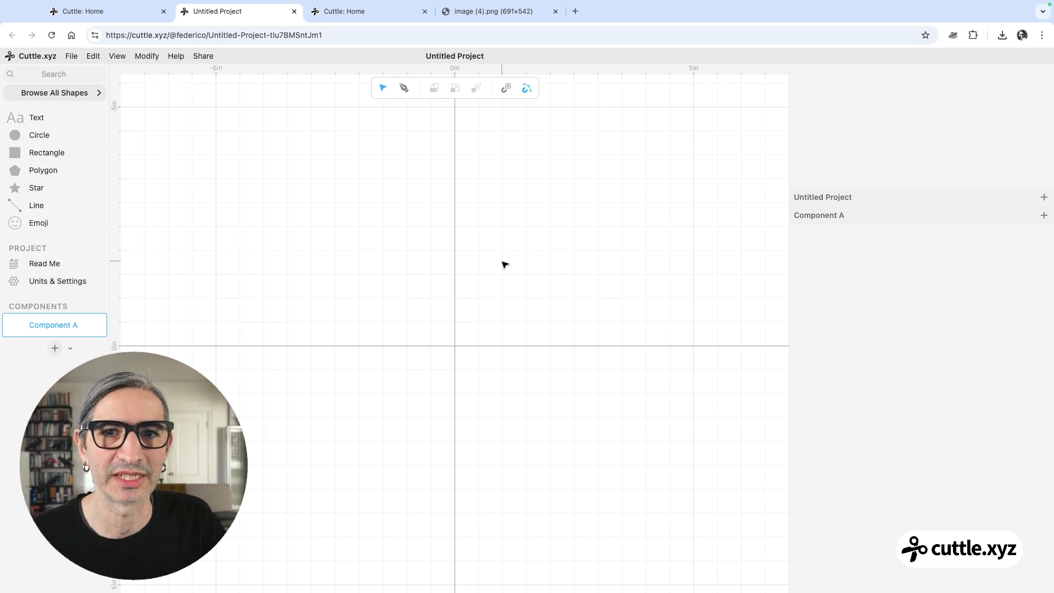
pyautogui.moveTo(790, 282); pyautogui.dragTo(796, 290)
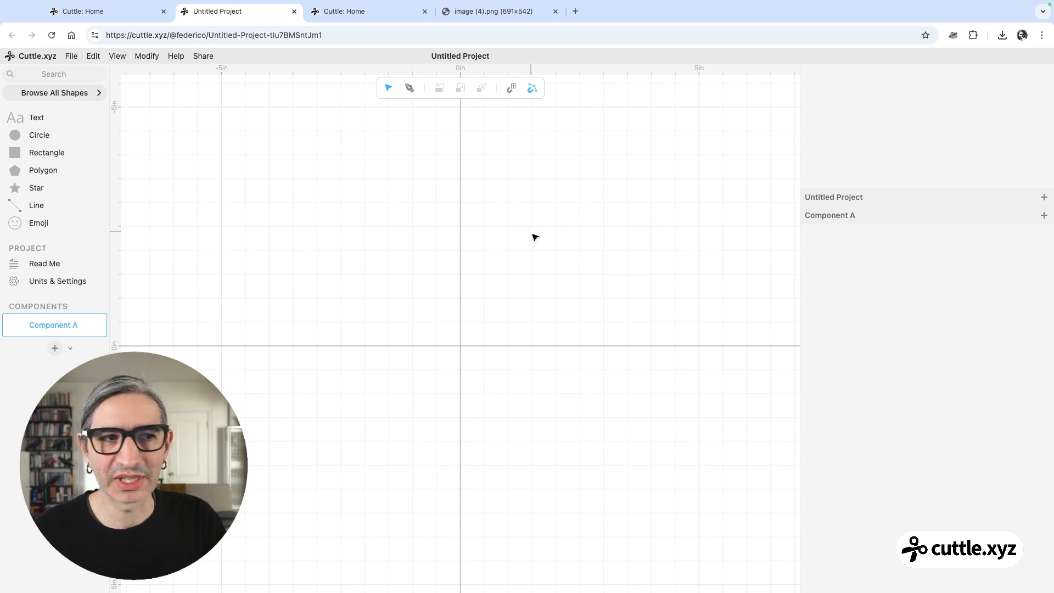
# Switch to Inkscape and draw a rectangle about 82 by 61 mm with an ellipse about 41 by 35 mm beside it, below the title text
pyautogui.moveTo(483, 591)
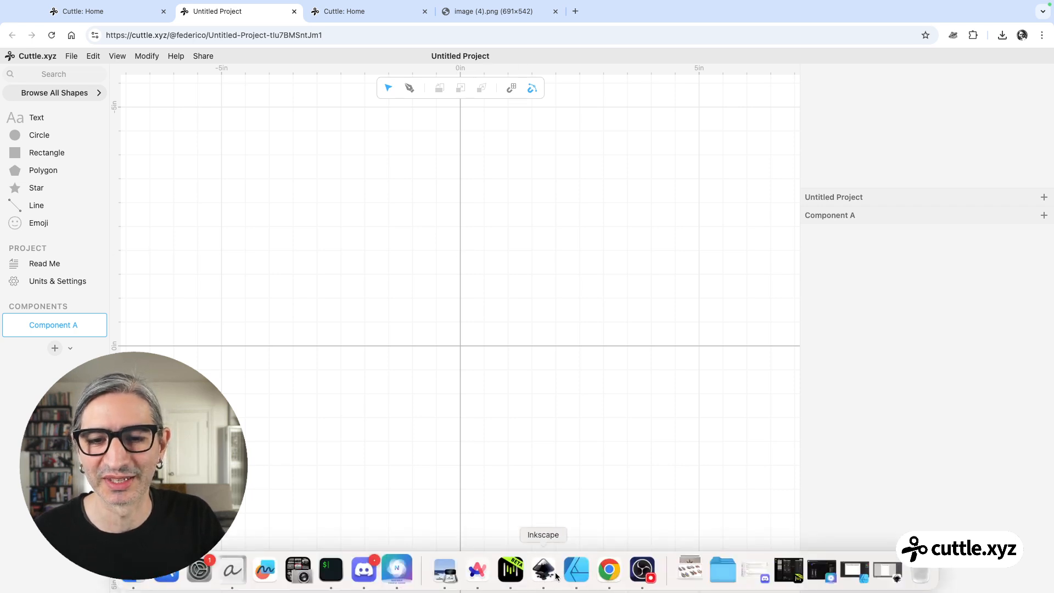
pyautogui.click(545, 571)
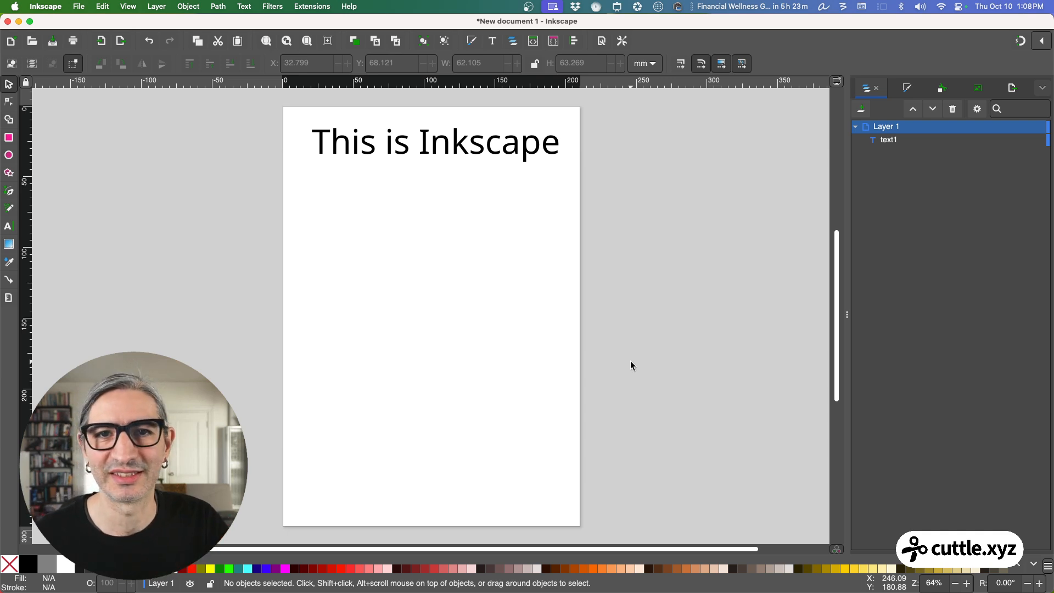
pyautogui.scroll(-2, 633, 364)
pyautogui.scroll(1, 634, 364)
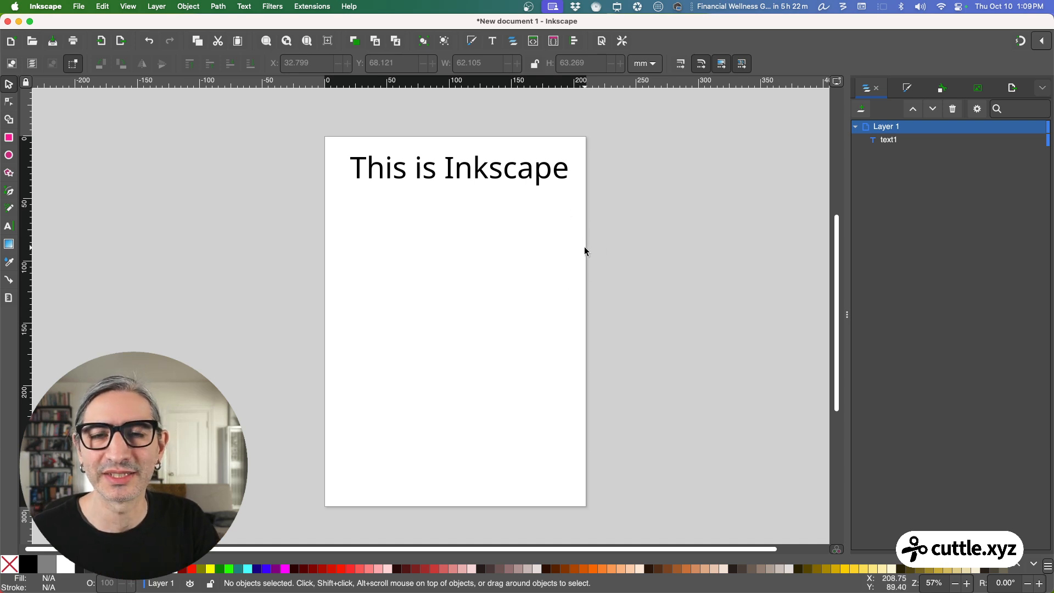
pyautogui.scroll(1, 583, 247)
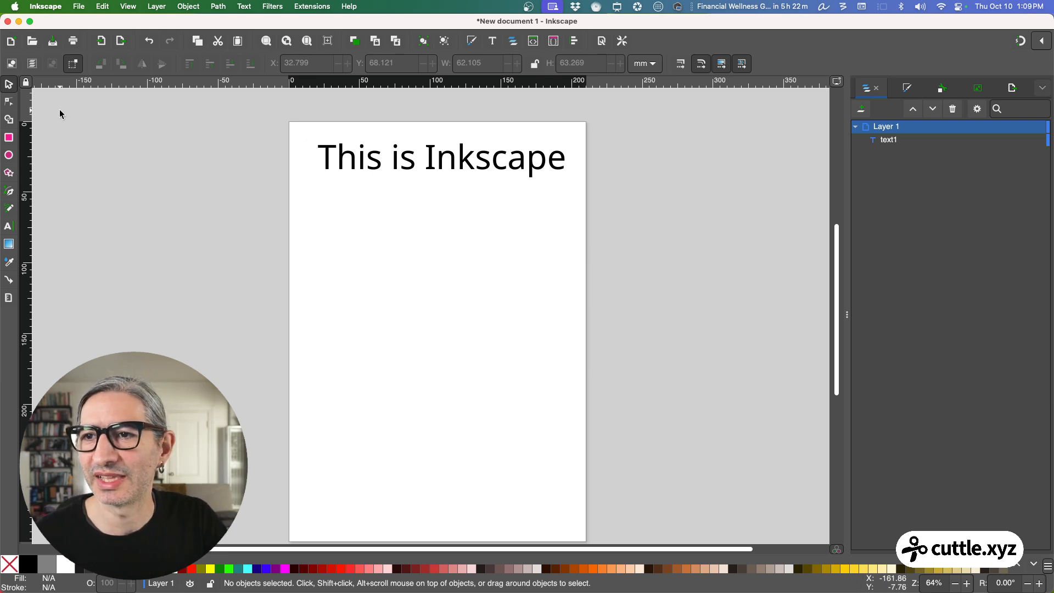
pyautogui.scroll(-1, 395, 305)
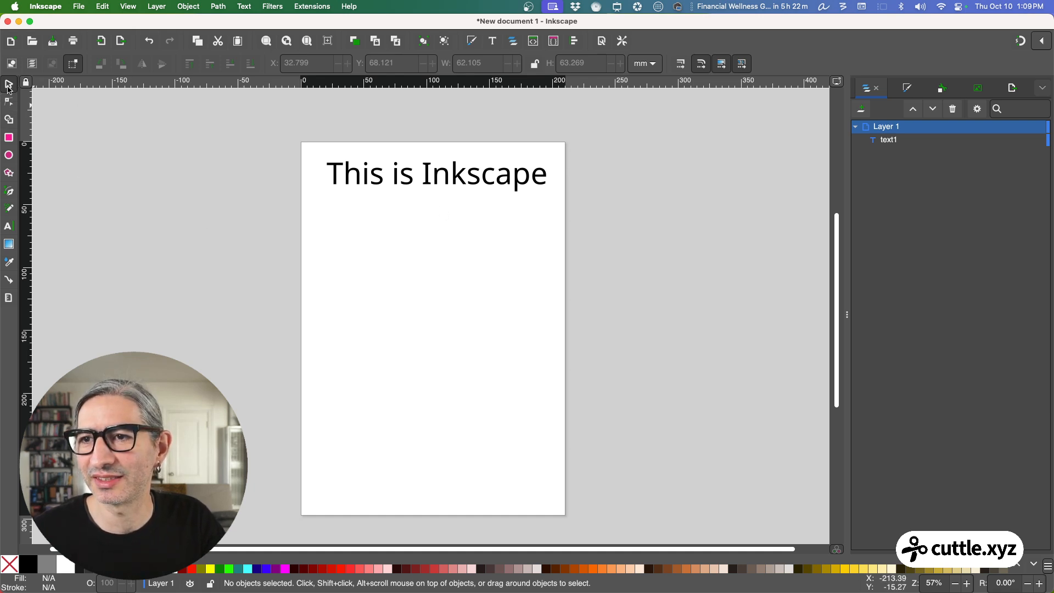
pyautogui.click(8, 138)
pyautogui.moveTo(336, 243); pyautogui.dragTo(440, 319)
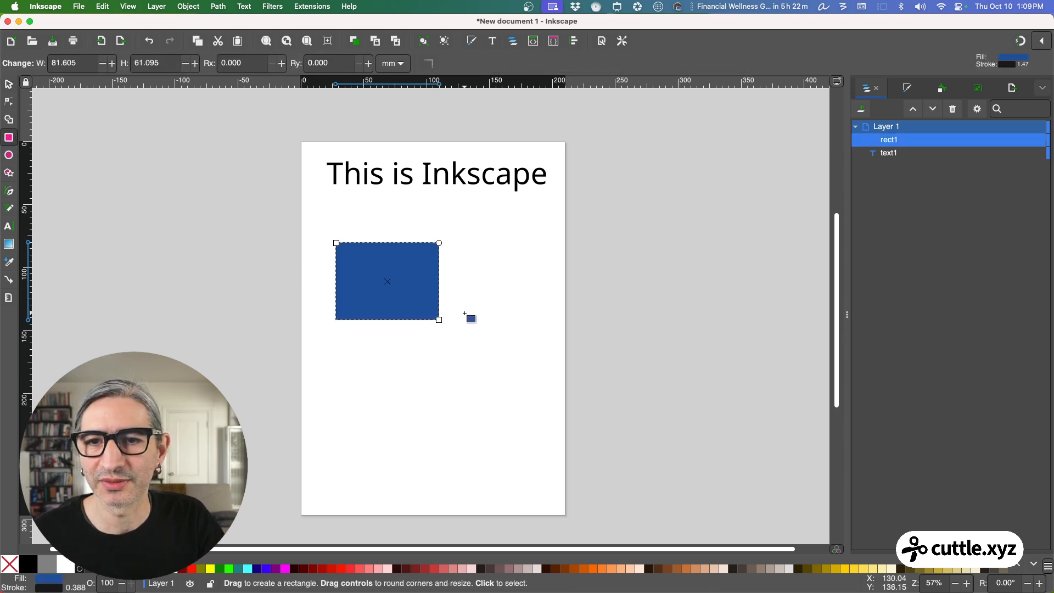
pyautogui.click(9, 155)
pyautogui.moveTo(475, 262); pyautogui.dragTo(526, 306)
# Select the rectangle and ellipse together, look through Inkscape's available commands and extensions, and deselect the shapes
pyautogui.click(8, 84)
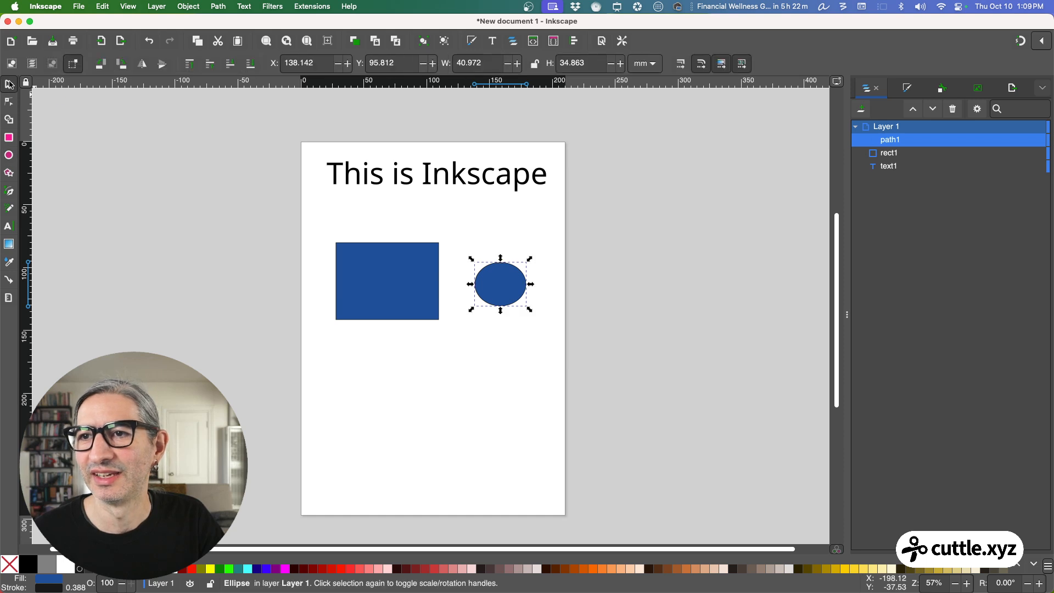
pyautogui.moveTo(311, 219); pyautogui.dragTo(552, 351)
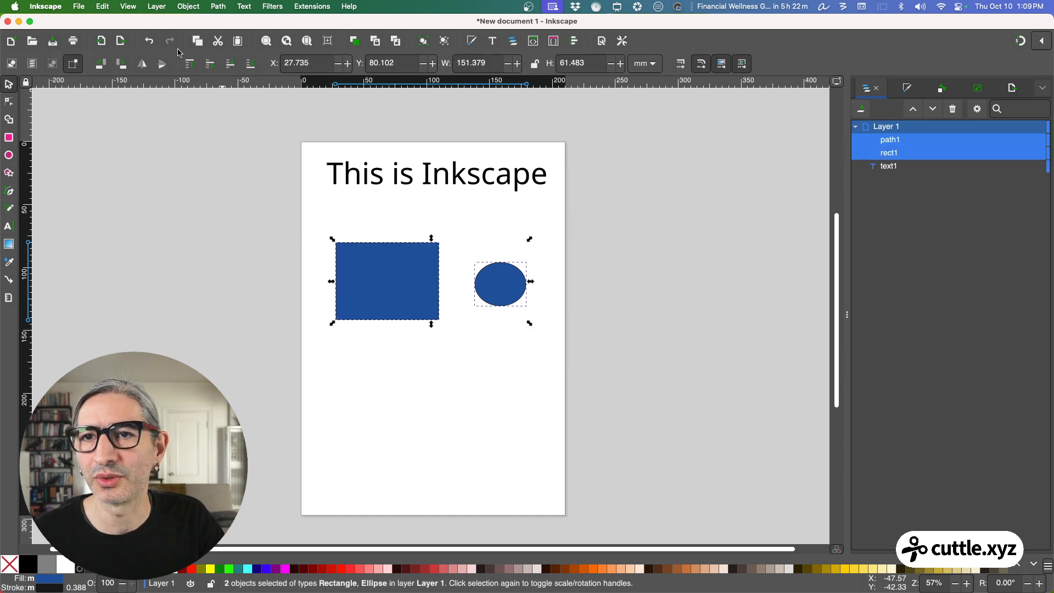
pyautogui.click(136, 8)
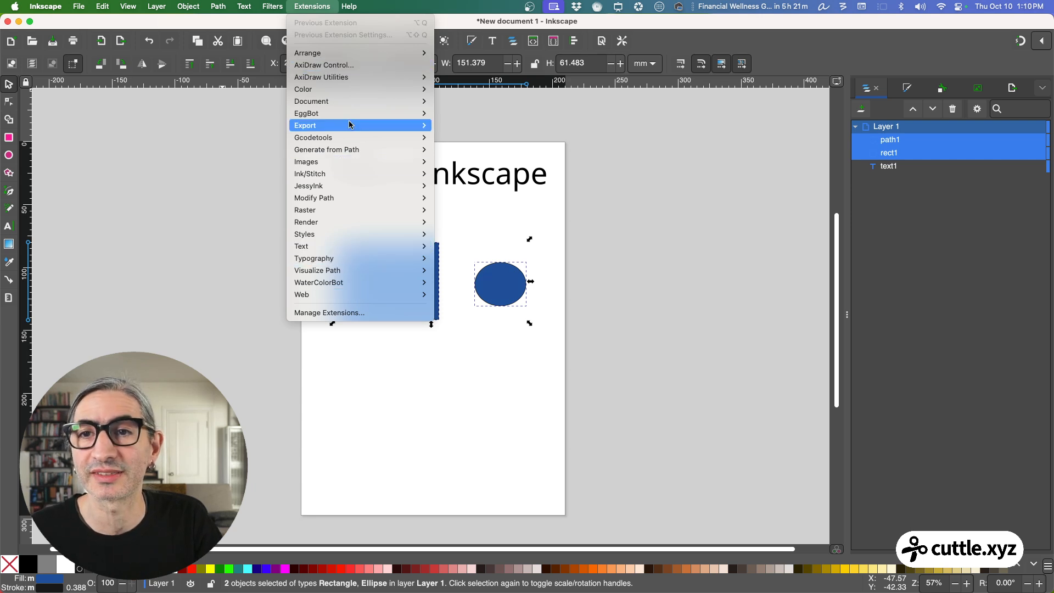
pyautogui.moveTo(347, 98)
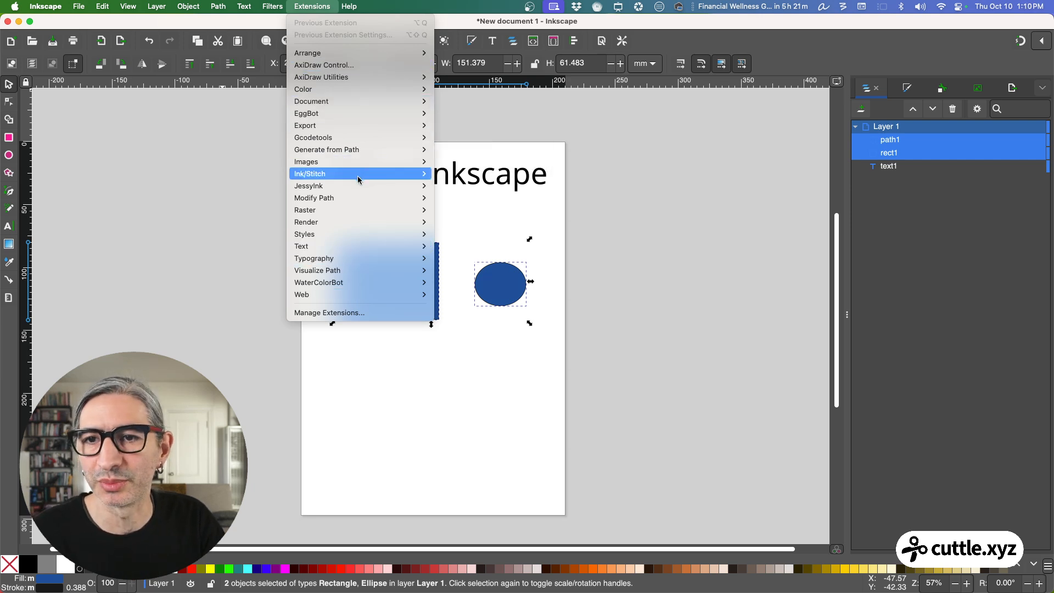
pyautogui.click(647, 193)
pyautogui.click(572, 225)
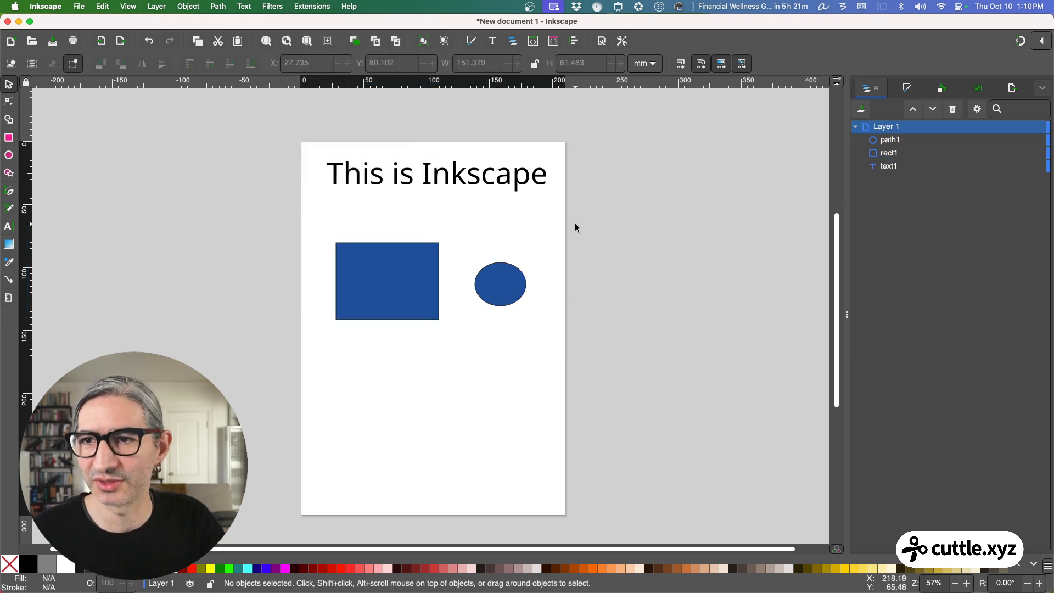
# Switch to Affinity Designer and draw a roughly square rectangle and an ellipse side by side below the title text
pyautogui.click(591, 588)
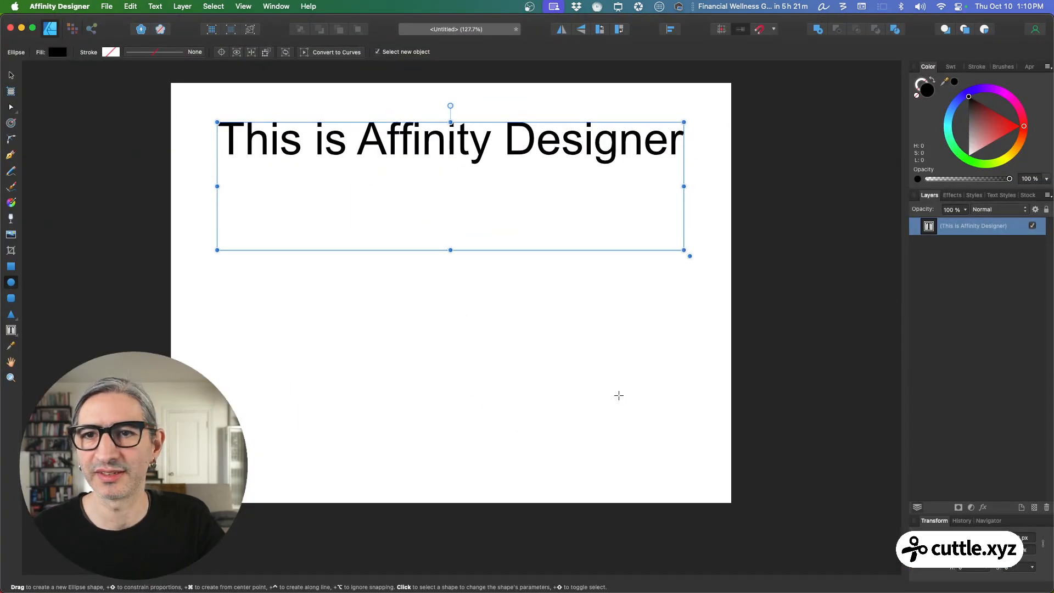
pyautogui.click(614, 389)
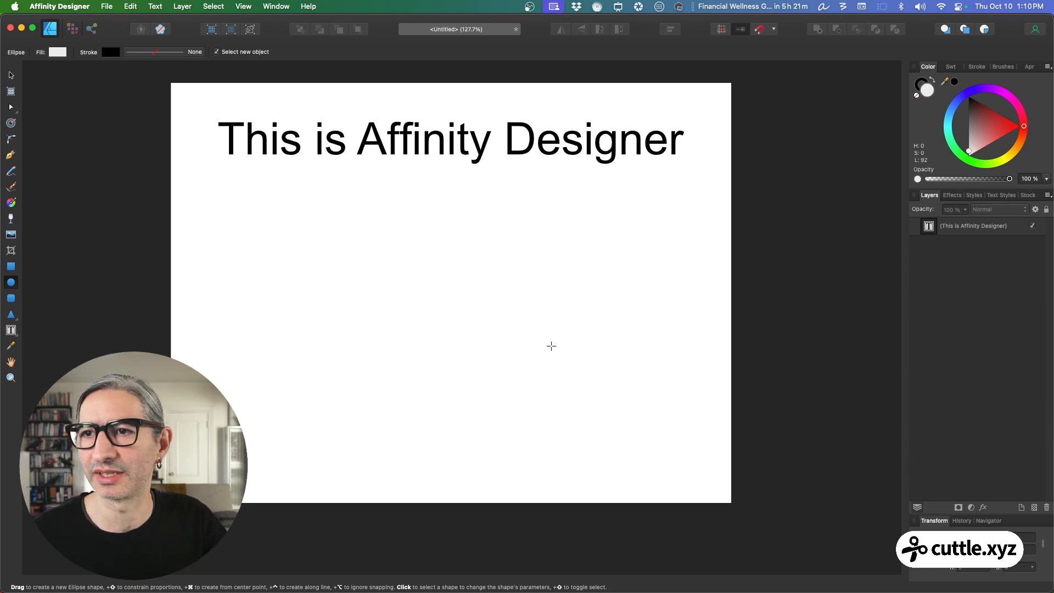
pyautogui.click(11, 266)
pyautogui.moveTo(272, 224); pyautogui.dragTo(352, 300)
pyautogui.click(11, 282)
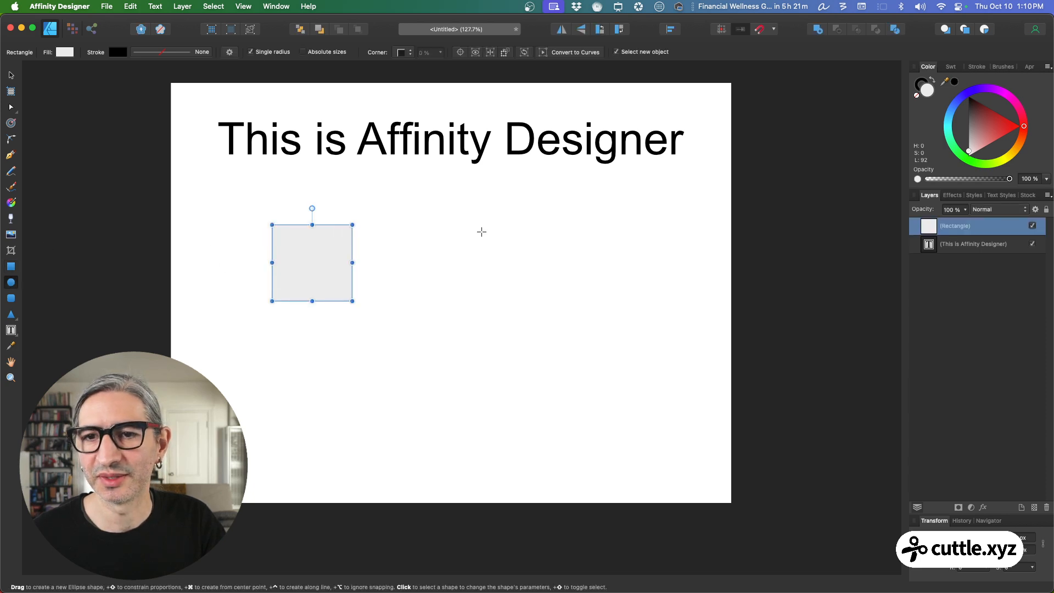
pyautogui.moveTo(422, 227); pyautogui.dragTo(515, 301)
pyautogui.click(588, 301)
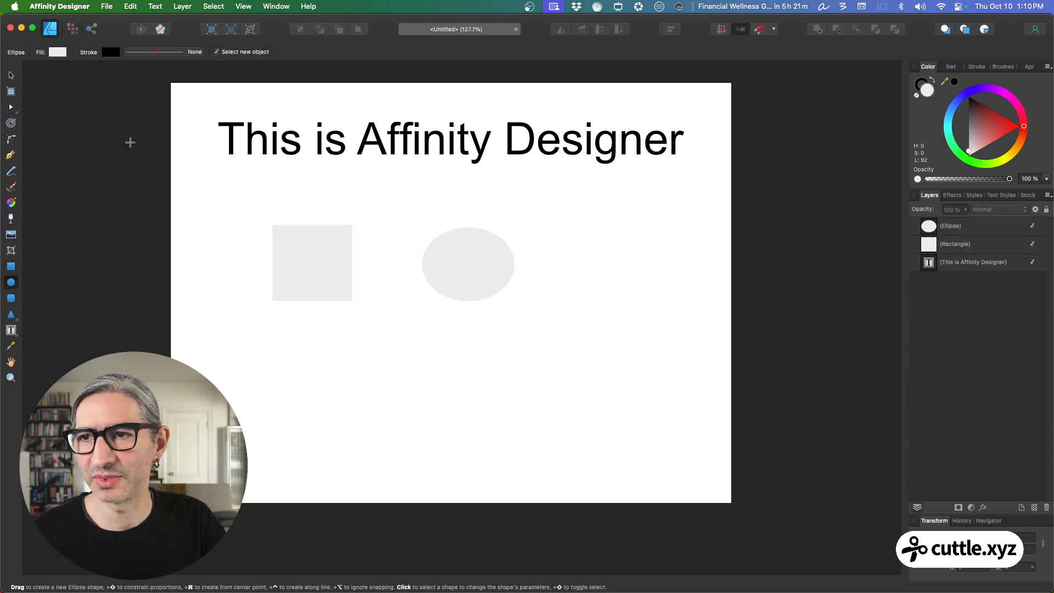
# Fill the rectangle with a dark red, H 0, S 56, L 44, and deselect it
pyautogui.click(11, 75)
pyautogui.click(290, 231)
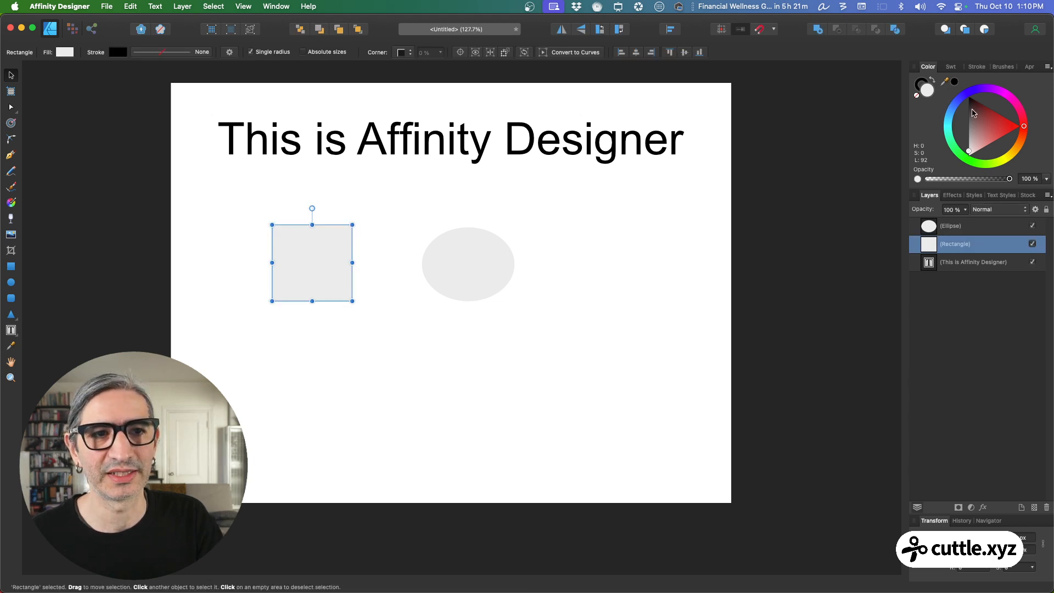
pyautogui.click(982, 126)
pyautogui.moveTo(982, 126); pyautogui.dragTo(993, 122)
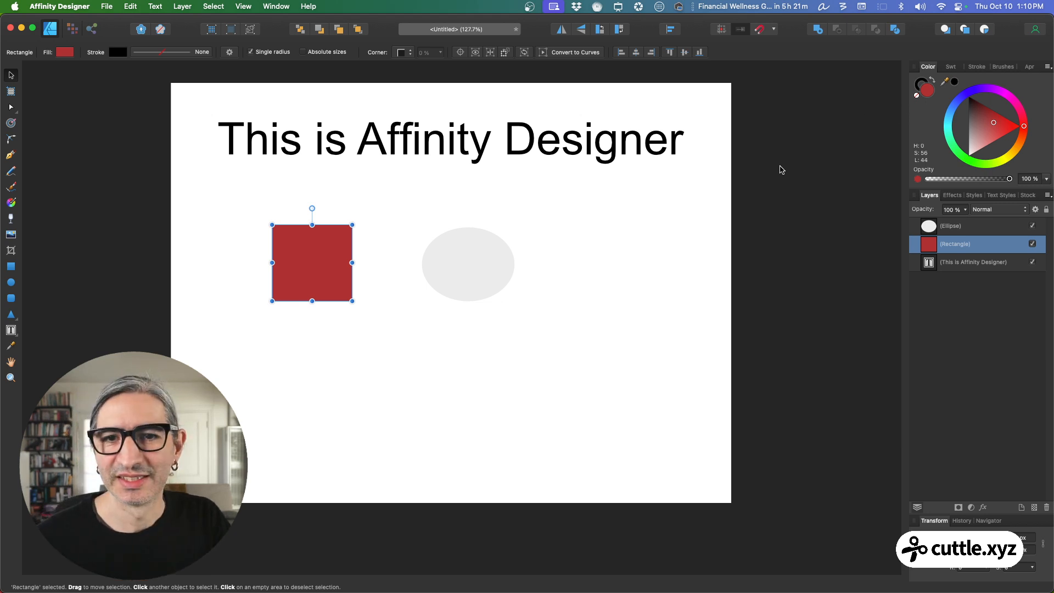
pyautogui.click(630, 219)
pyautogui.click(425, 409)
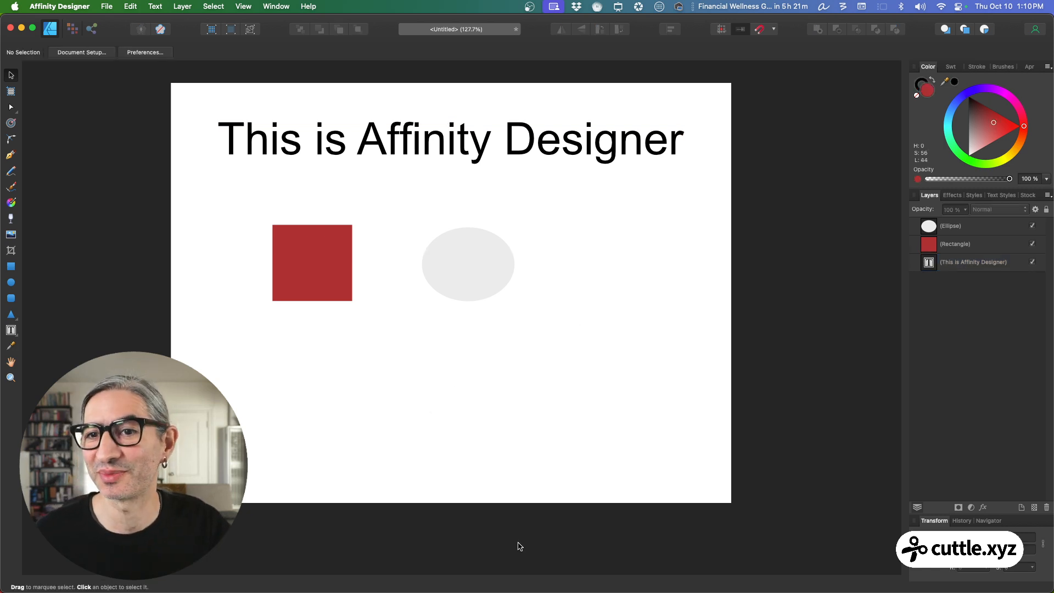
pyautogui.click(508, 283)
pyautogui.click(211, 268)
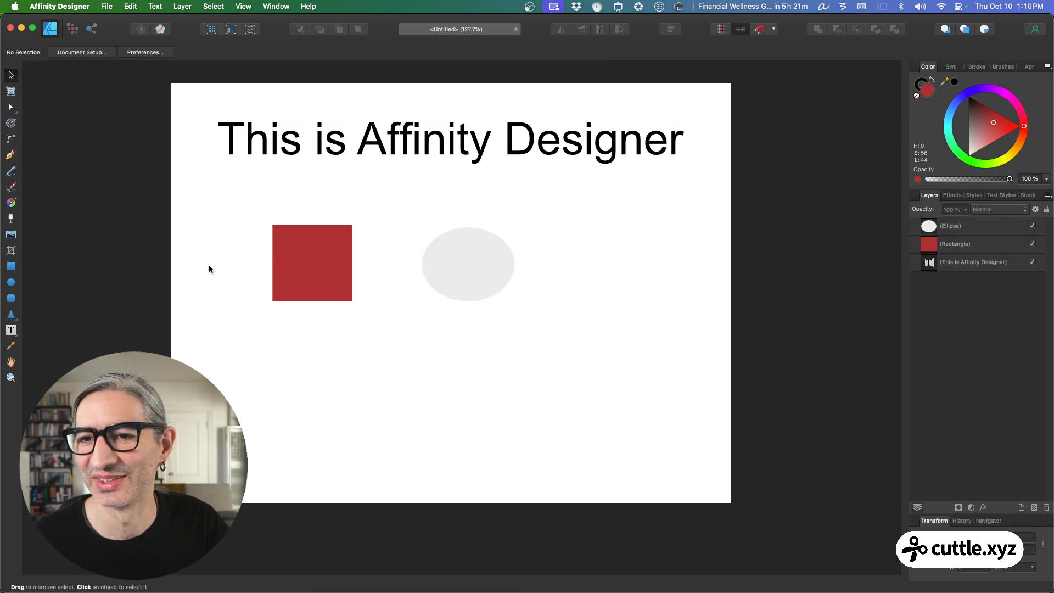
pyautogui.click(331, 258)
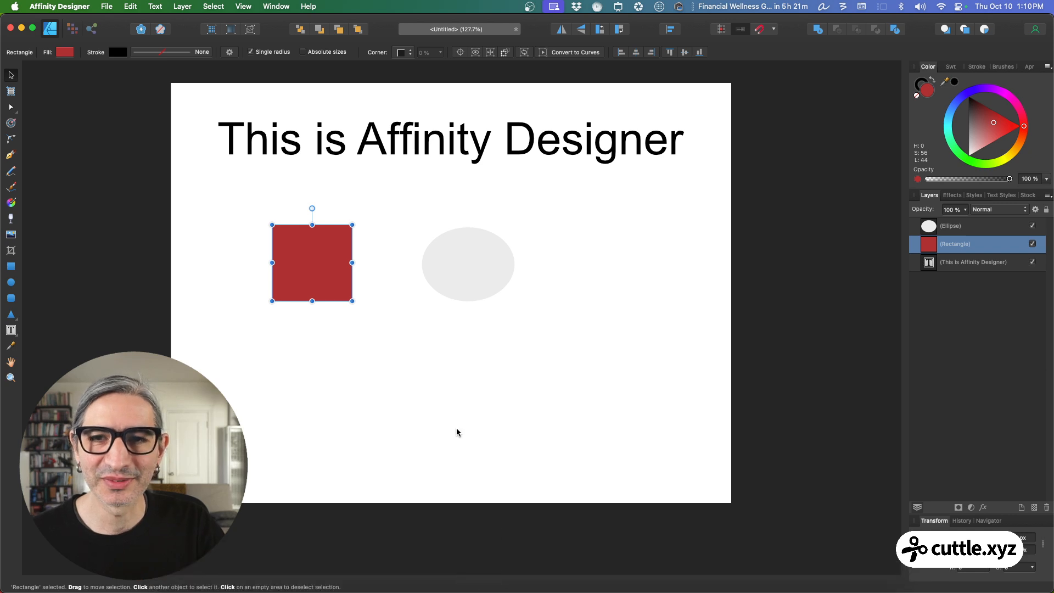
# Return to Inkscape and outline the full page area with a selection box, clearing the selection to examine the page boundary
pyautogui.moveTo(430, 576)
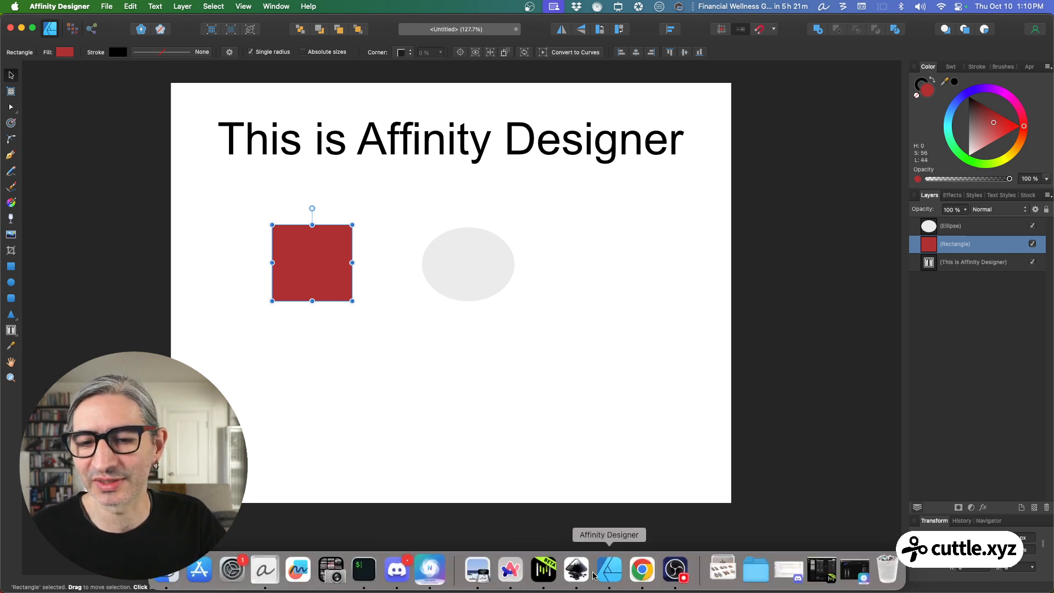
pyautogui.click(575, 575)
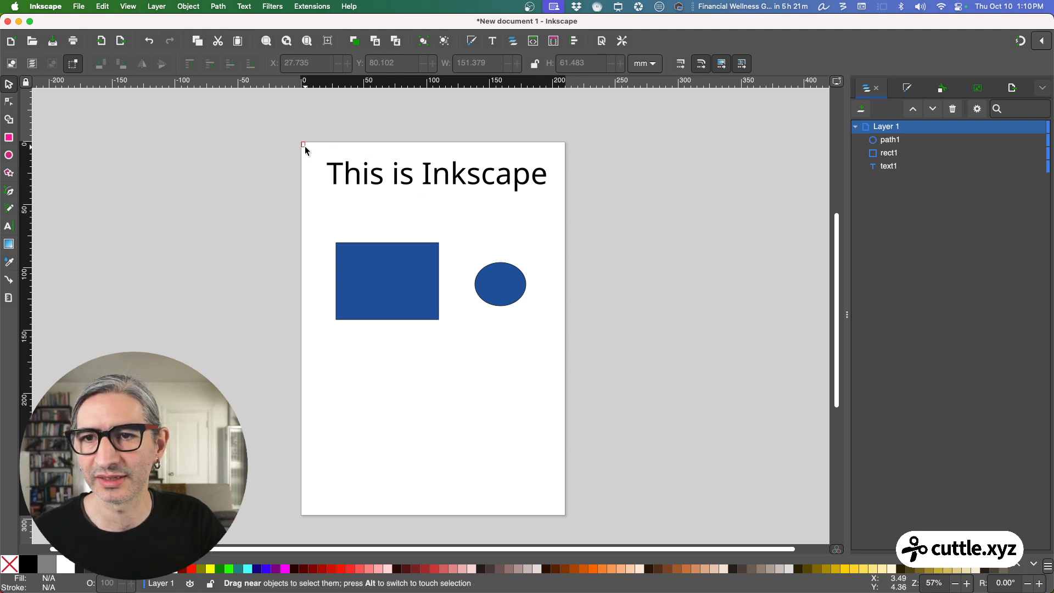
pyautogui.moveTo(302, 143); pyautogui.dragTo(563, 515)
pyautogui.click(537, 463)
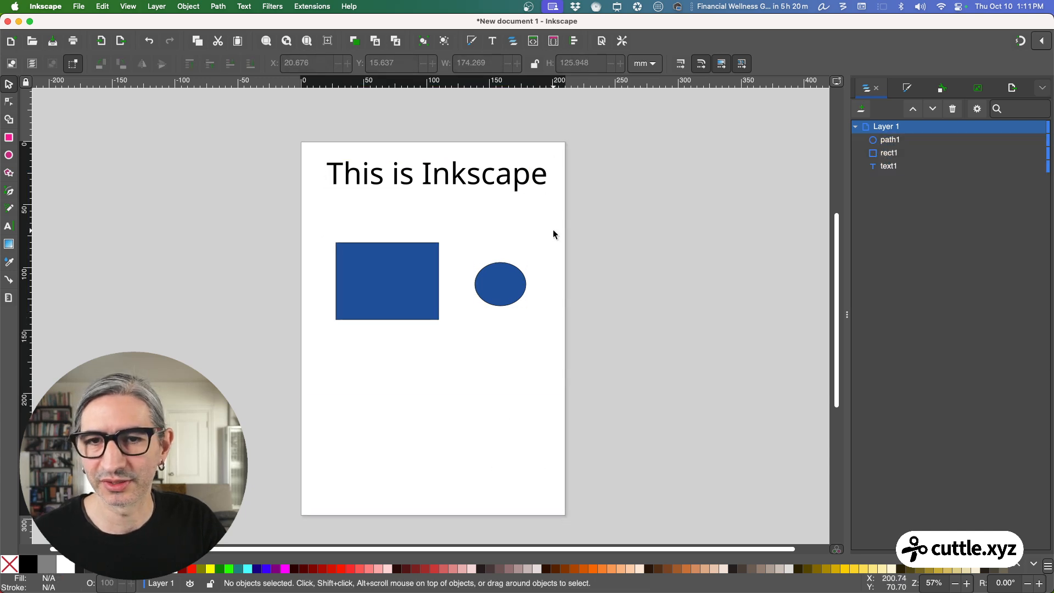
pyautogui.scroll(-1, 576, 258)
pyautogui.scroll(-2, 582, 269)
pyautogui.hscroll(1, 582, 269)
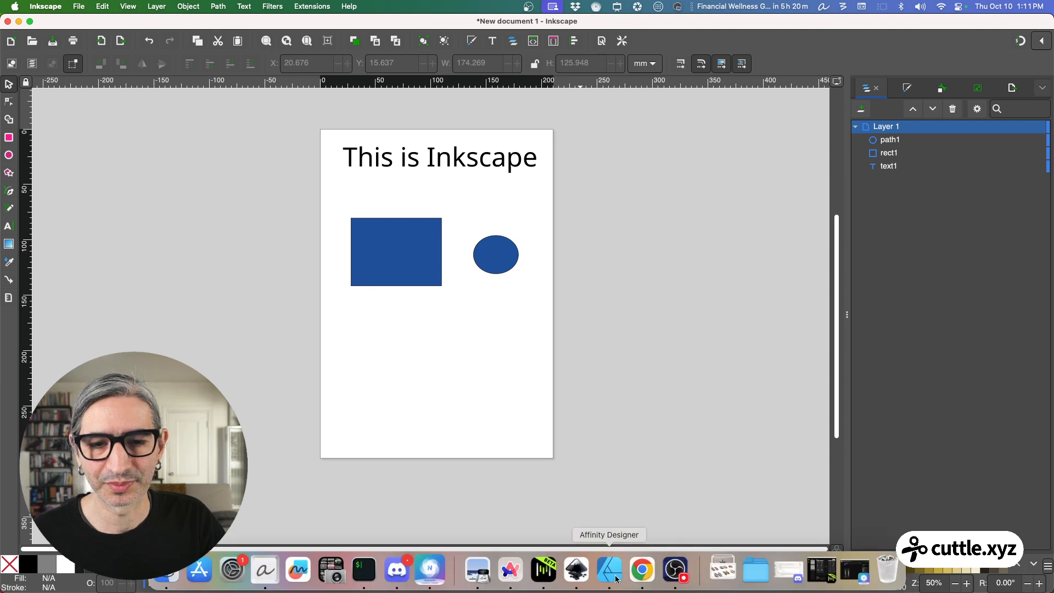
# Switch by way of Affinity Designer to Chrome and bring the window with Cuttle's blank Untitled Project to the front
pyautogui.click(637, 571)
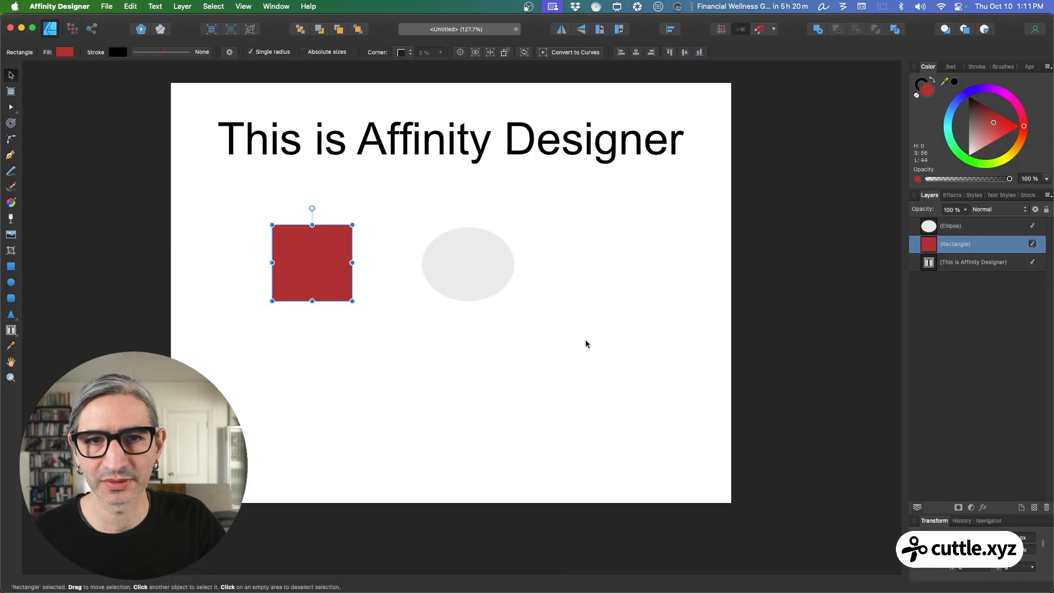
pyautogui.moveTo(536, 590)
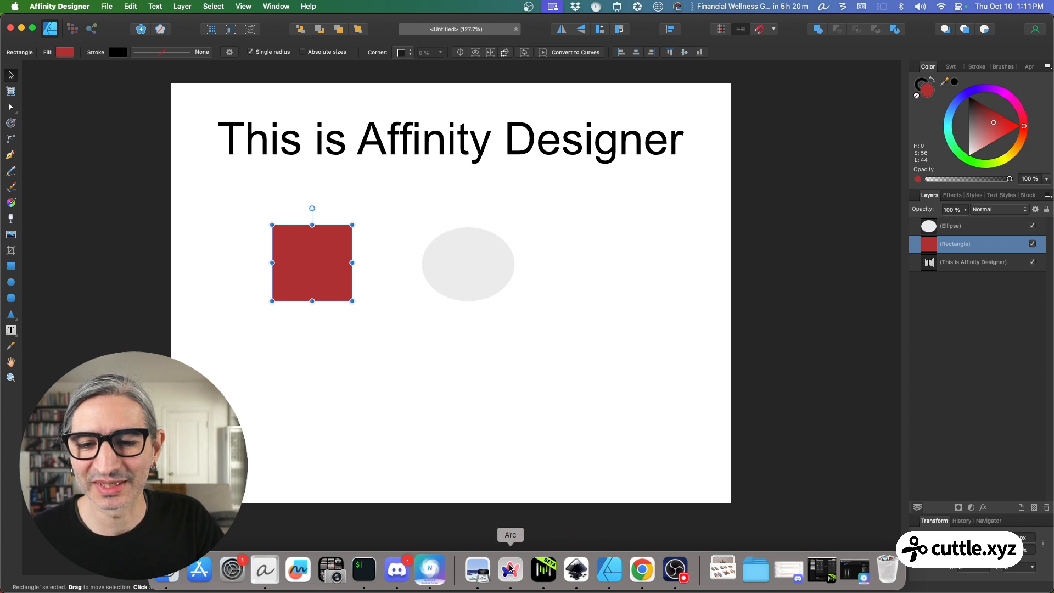
pyautogui.click(632, 580)
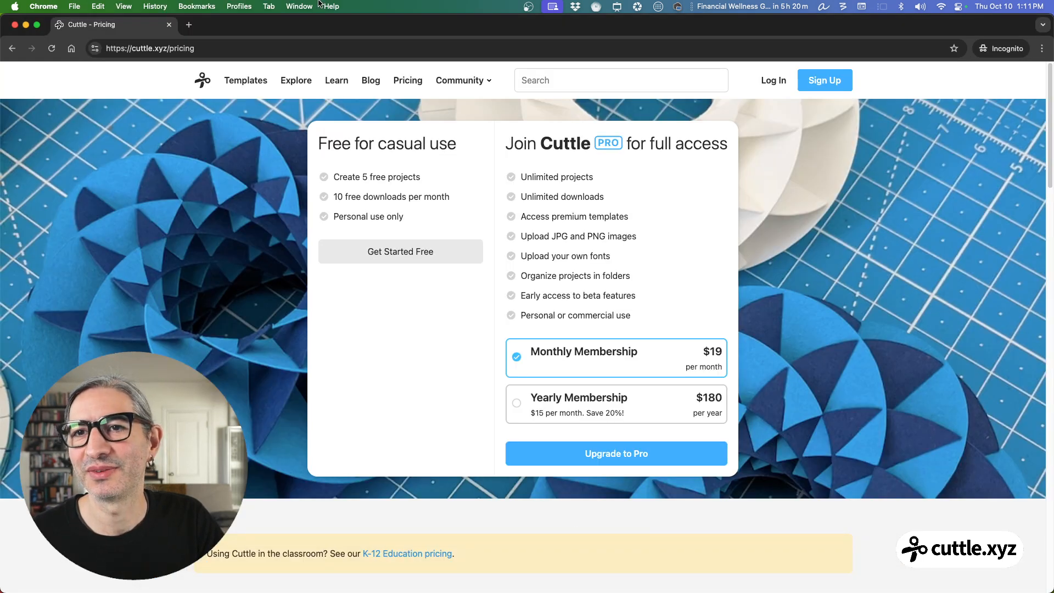
pyautogui.click(302, 7)
pyautogui.click(345, 259)
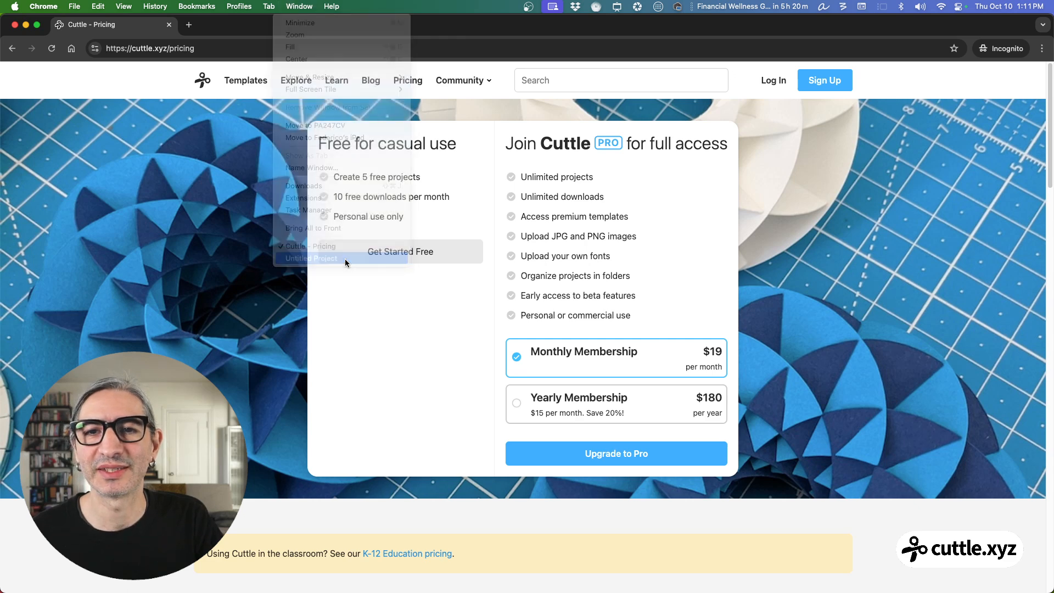
pyautogui.scroll(-1, 463, 334)
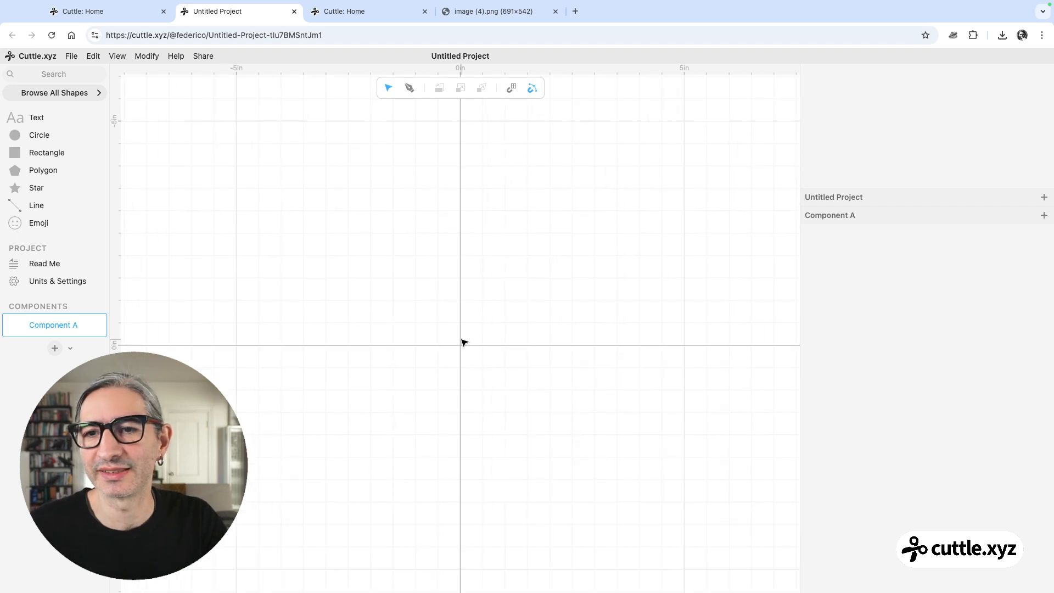
# Examine Cuttle's blank canvas around the origin at wider and closer scales
pyautogui.scroll(-1, 462, 339)
pyautogui.moveTo(462, 339); pyautogui.dragTo(455, 307)
pyautogui.scroll(-1, 454, 312)
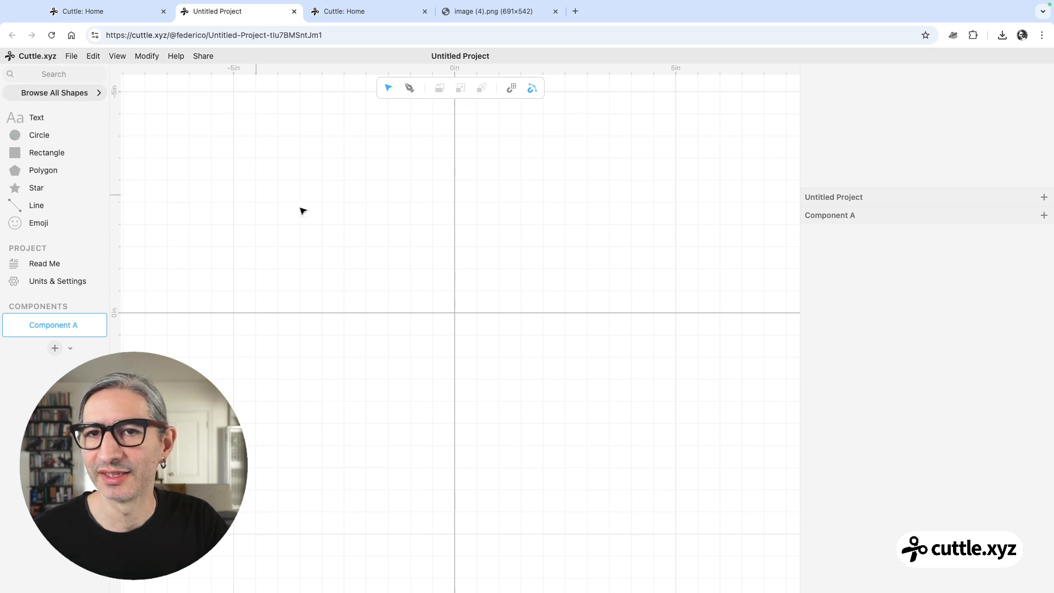
pyautogui.scroll(-1, 462, 282)
pyautogui.scroll(-10, 459, 278)
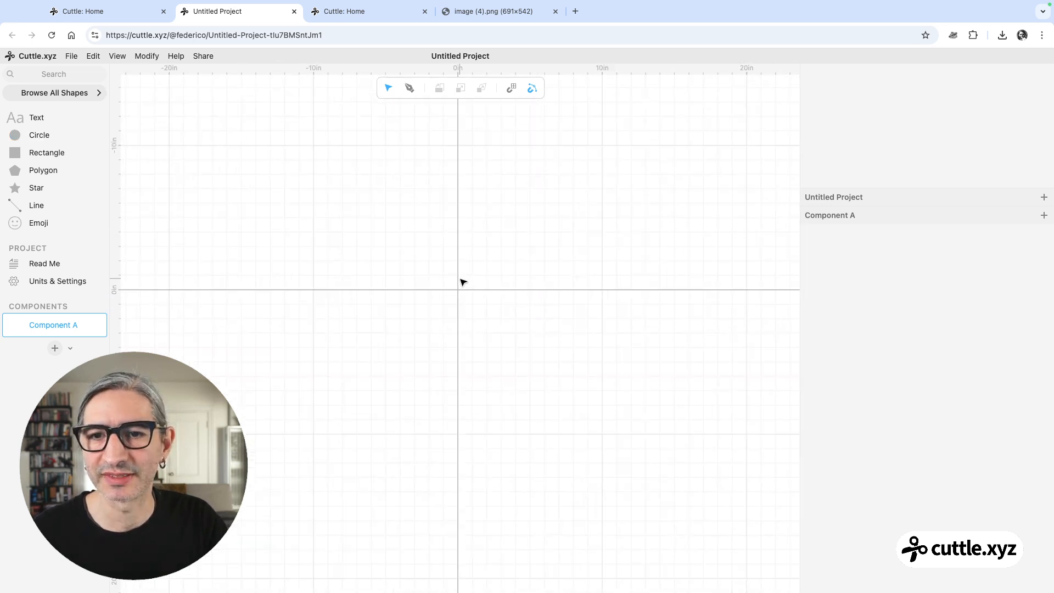
pyautogui.moveTo(452, 263); pyautogui.dragTo(459, 323)
pyautogui.scroll(2, 459, 323)
pyautogui.scroll(4, 462, 326)
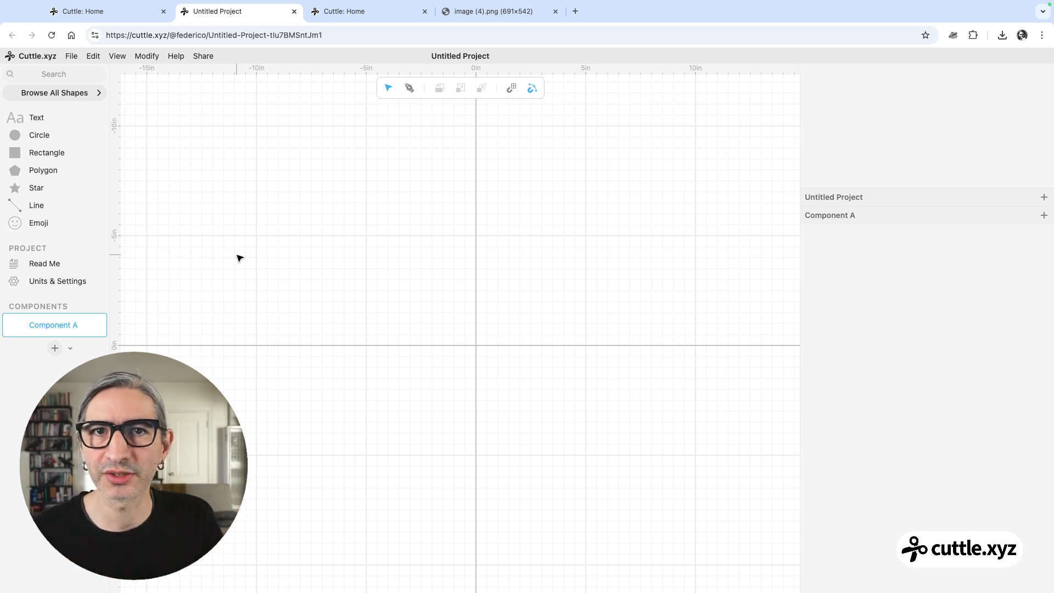
pyautogui.scroll(1, 443, 332)
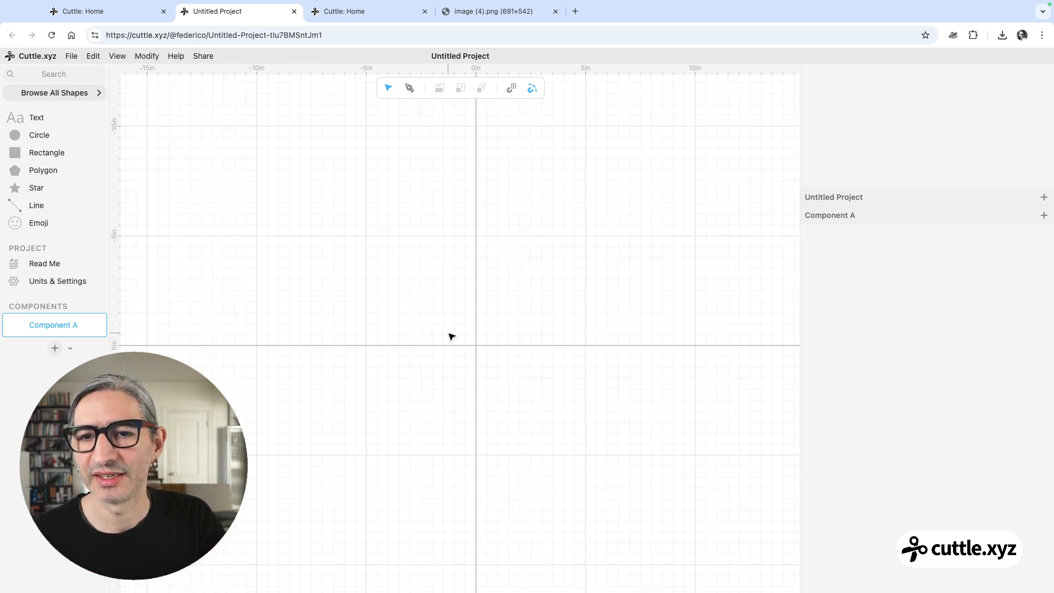
pyautogui.moveTo(456, 335); pyautogui.dragTo(453, 312)
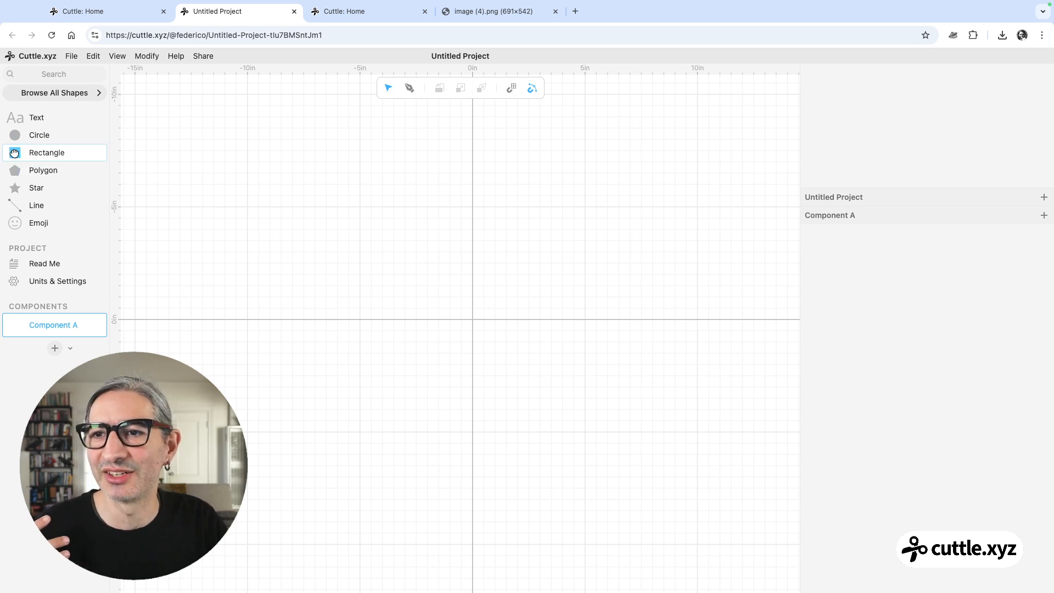
# Add a 1.00 by 1.00 in rectangle from the basic shapes at the canvas origin and leave it selected
pyautogui.moveTo(14, 153); pyautogui.dragTo(475, 326)
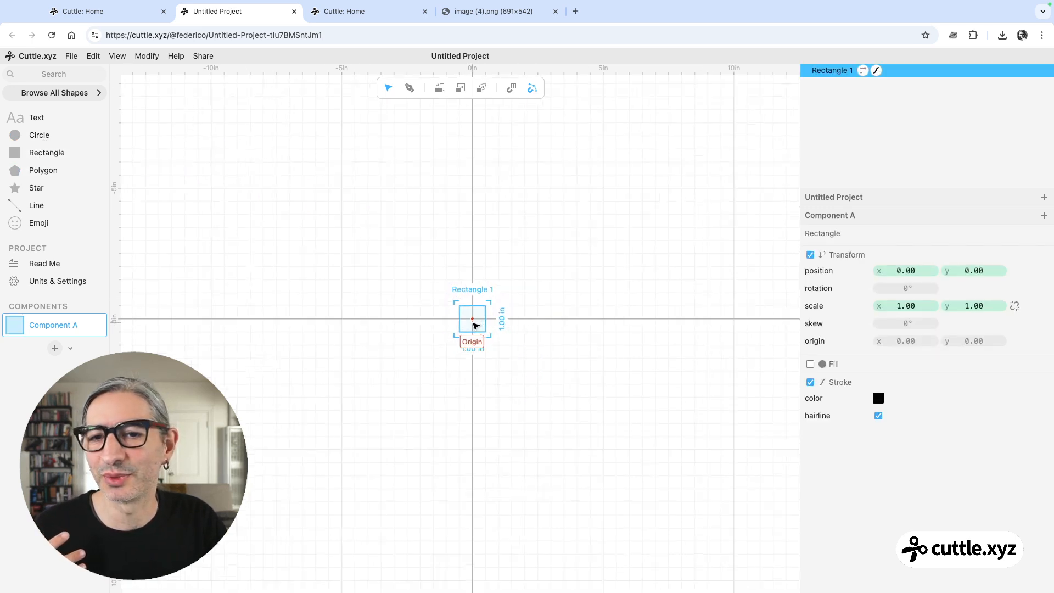
pyautogui.scroll(10, 475, 326)
pyautogui.click(619, 361)
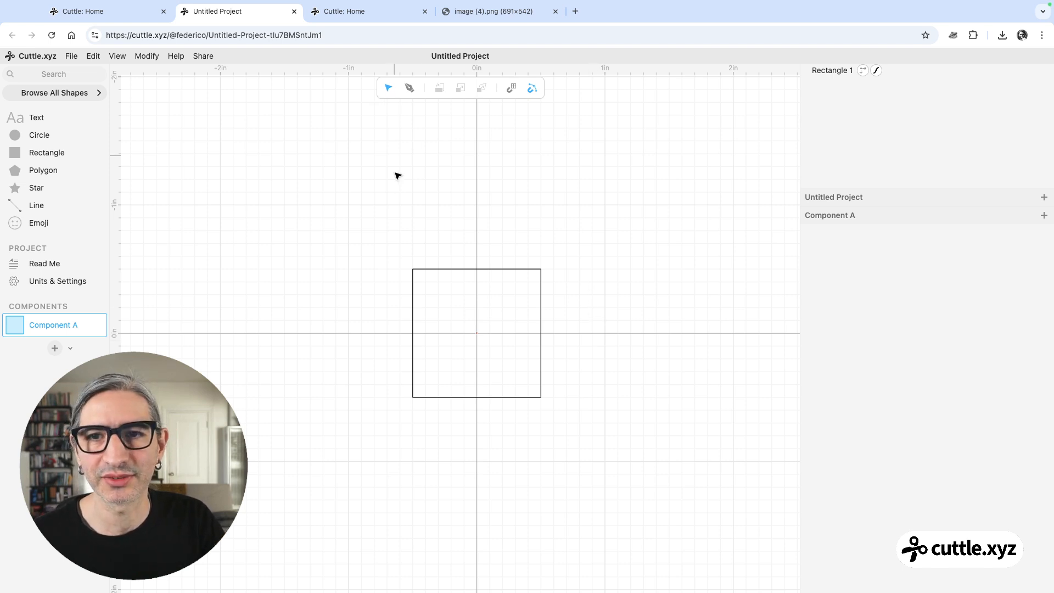
pyautogui.moveTo(395, 202); pyautogui.dragTo(524, 372)
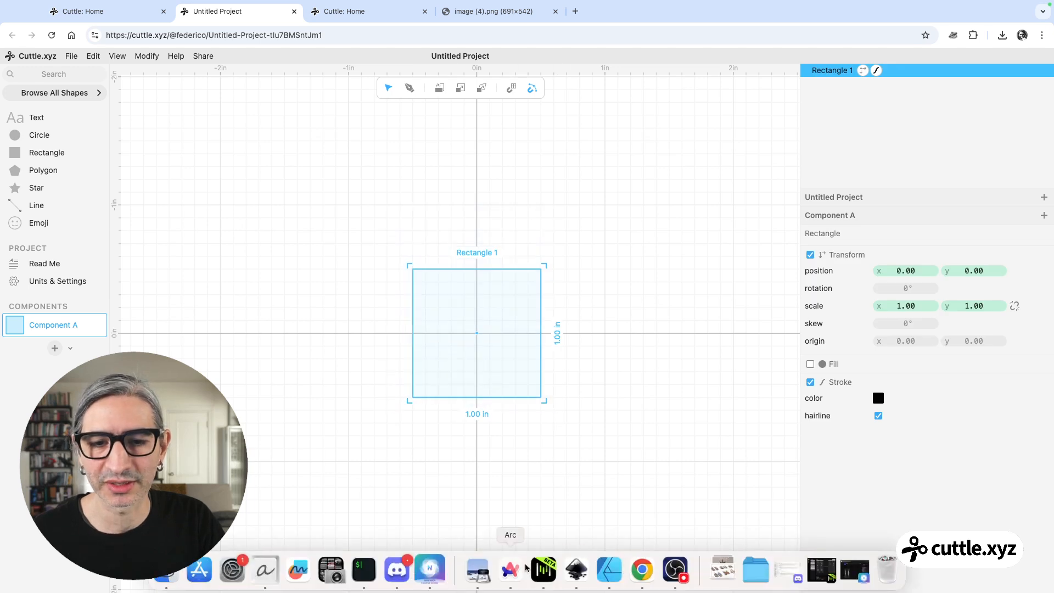
# Switch to Inkscape, move the blue rectangle slightly to the right towards the ellipse, and select the ellipse
pyautogui.click(574, 567)
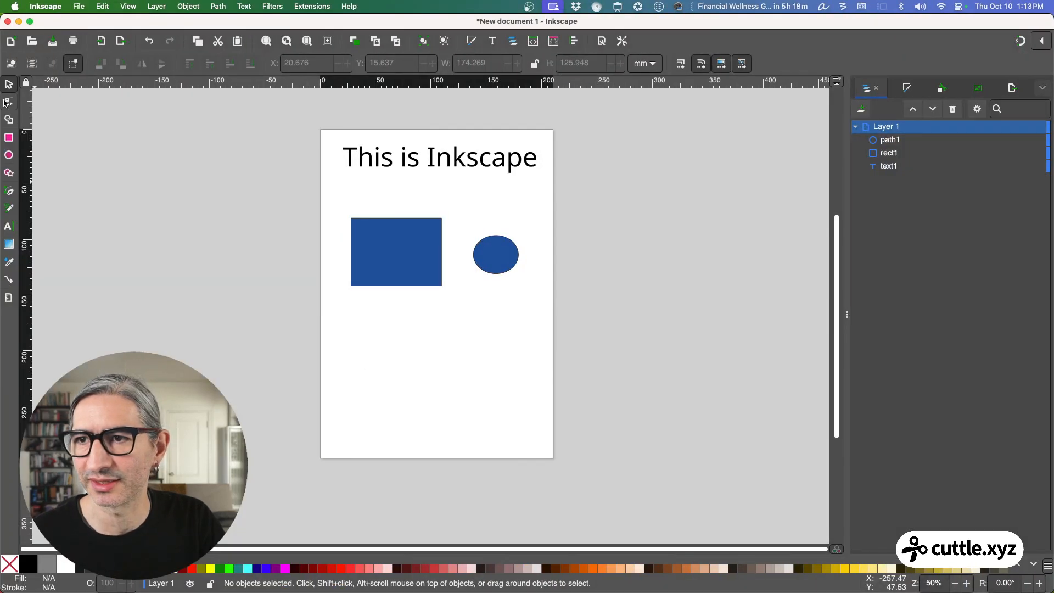
pyautogui.moveTo(391, 251); pyautogui.dragTo(412, 253)
pyautogui.click(494, 254)
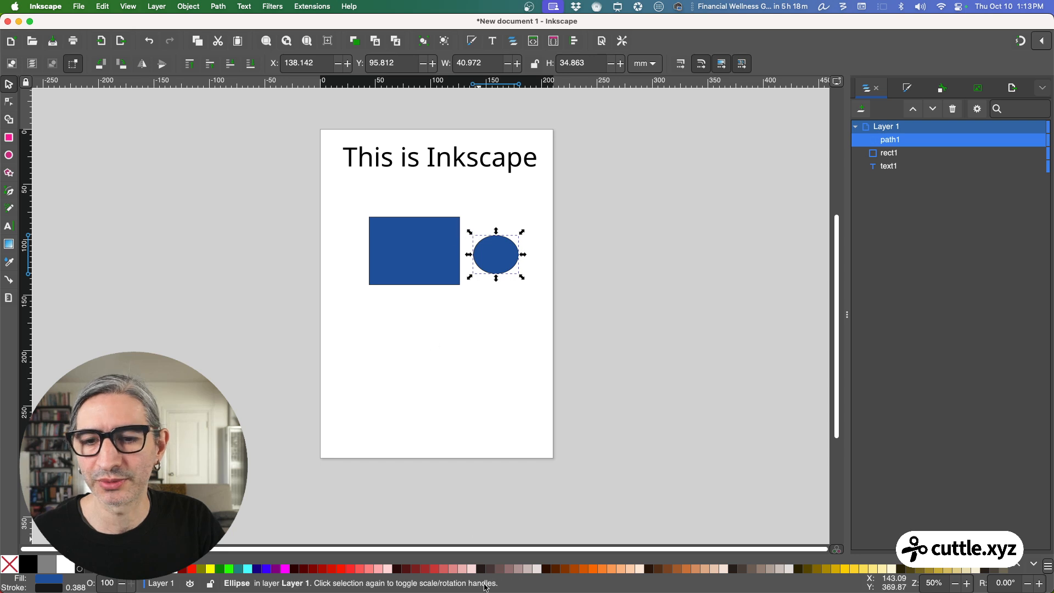
# Switch to Chrome and bring the window with Cuttle's Untitled Project to the front
pyautogui.moveTo(509, 573)
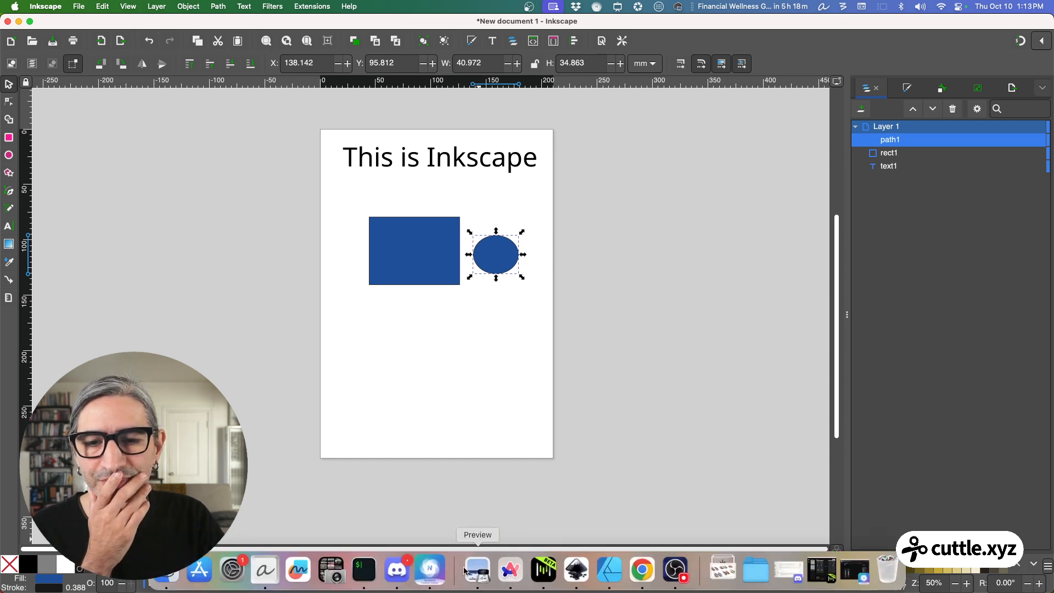
pyautogui.click(641, 571)
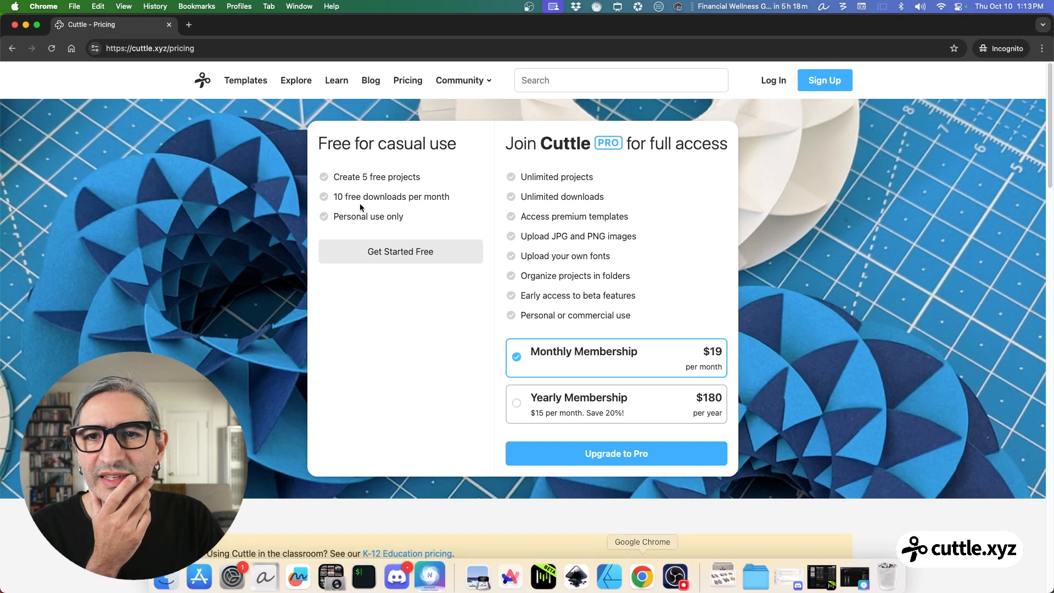
pyautogui.click(296, 6)
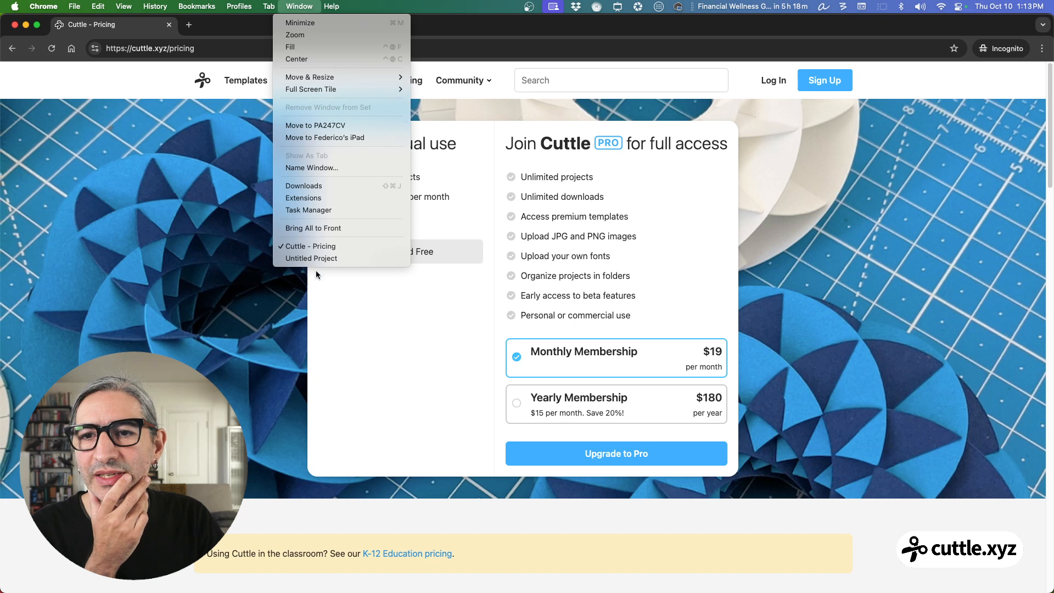
pyautogui.click(318, 258)
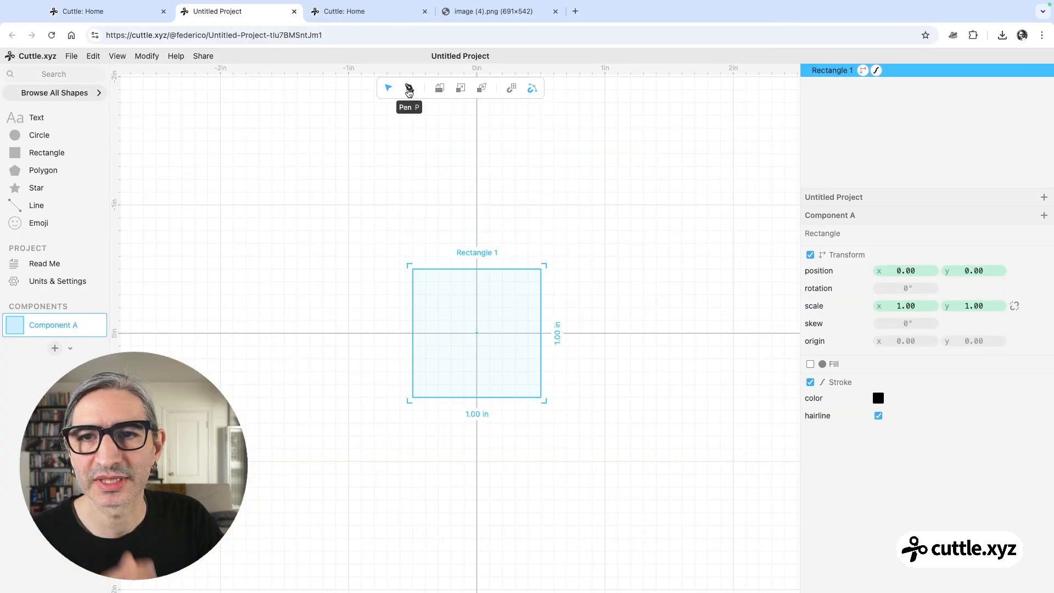
# Draw a closed triangular path with the Pen tool above and right of the square, about 0.86 by 0.81 in, leaving it selected
pyautogui.click(409, 89)
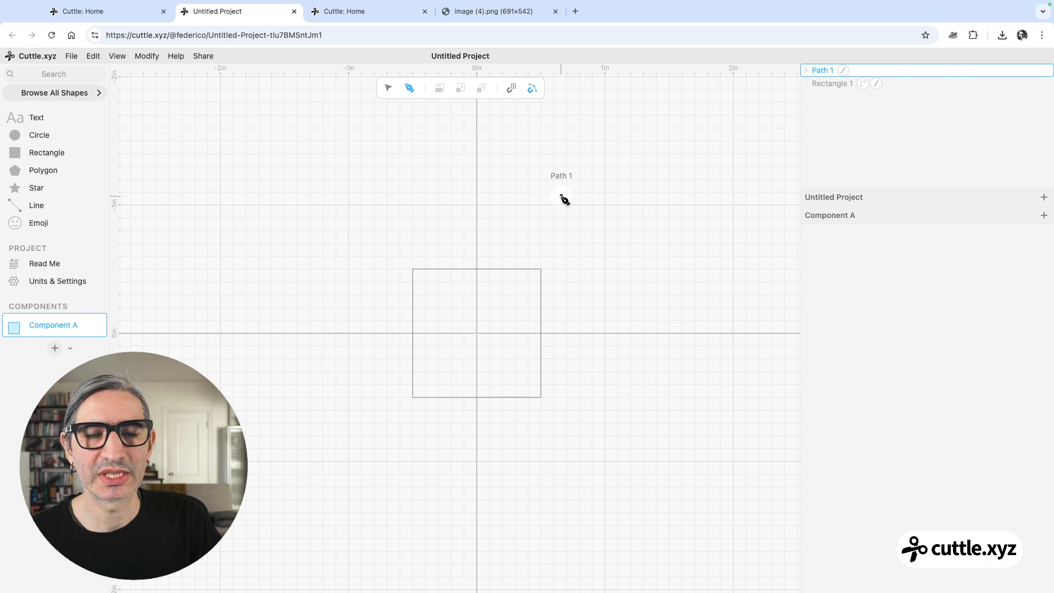
pyautogui.click(559, 175)
pyautogui.click(657, 194)
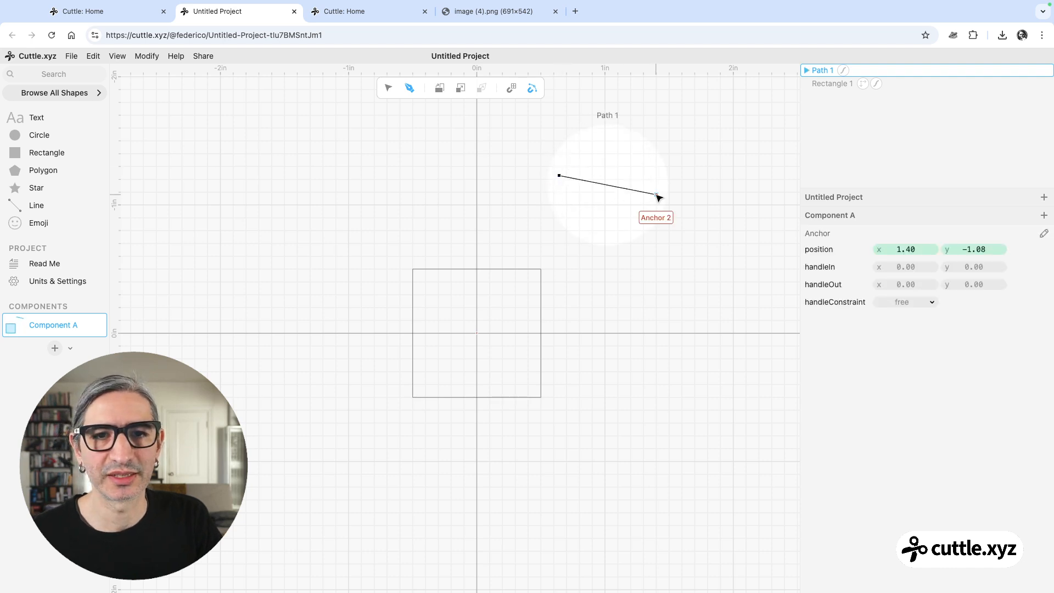
pyautogui.click(668, 279)
pyautogui.click(559, 176)
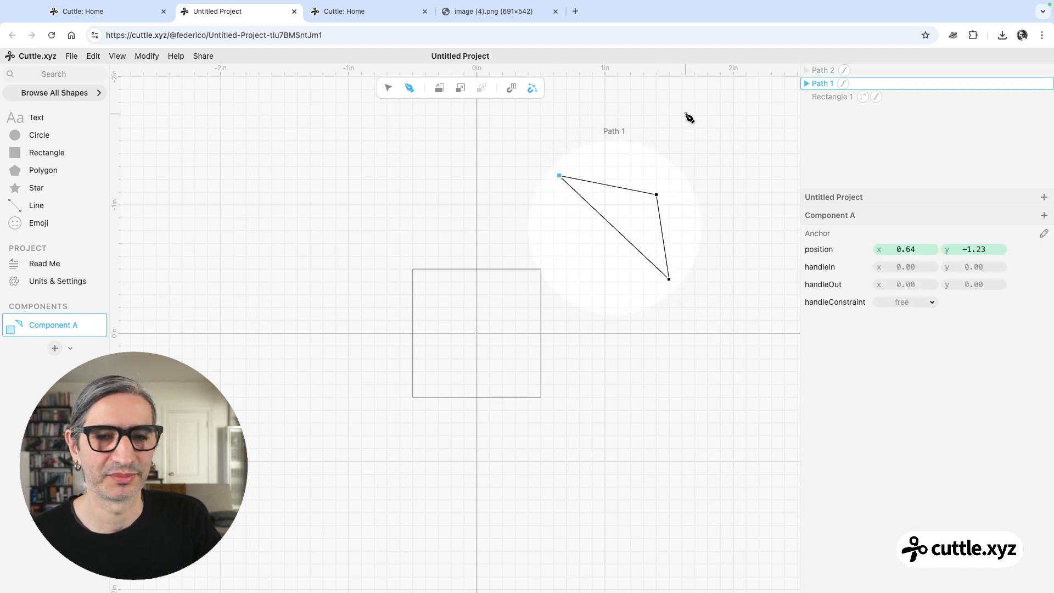
pyautogui.click(386, 88)
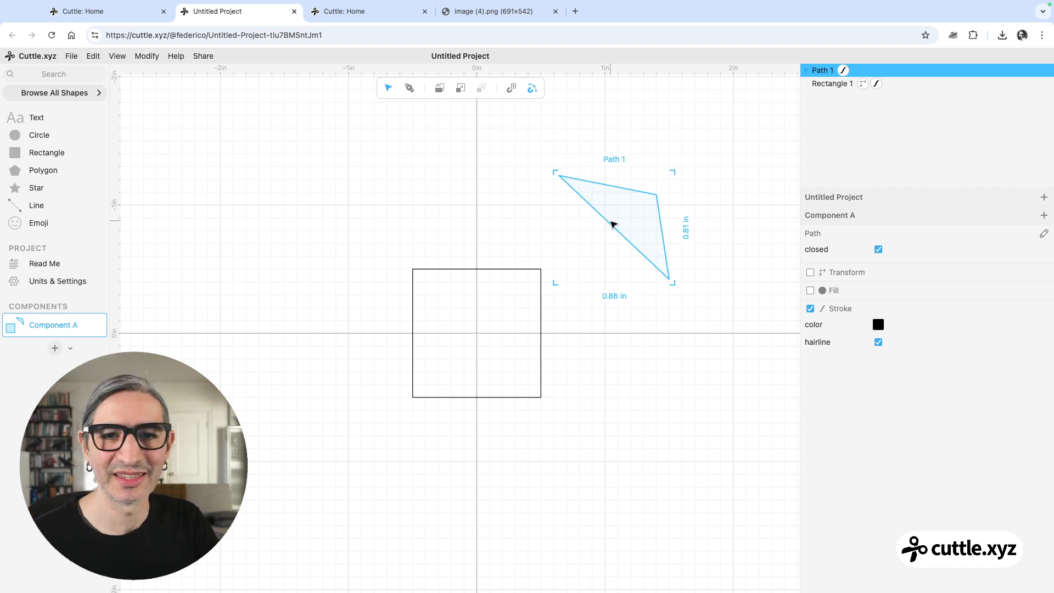
# Edit the triangular path, bending its long lower edge outward and its upper edge upward into curves, and finish path editing
pyautogui.doubleClick(612, 225)
pyautogui.moveTo(611, 228); pyautogui.dragTo(608, 245)
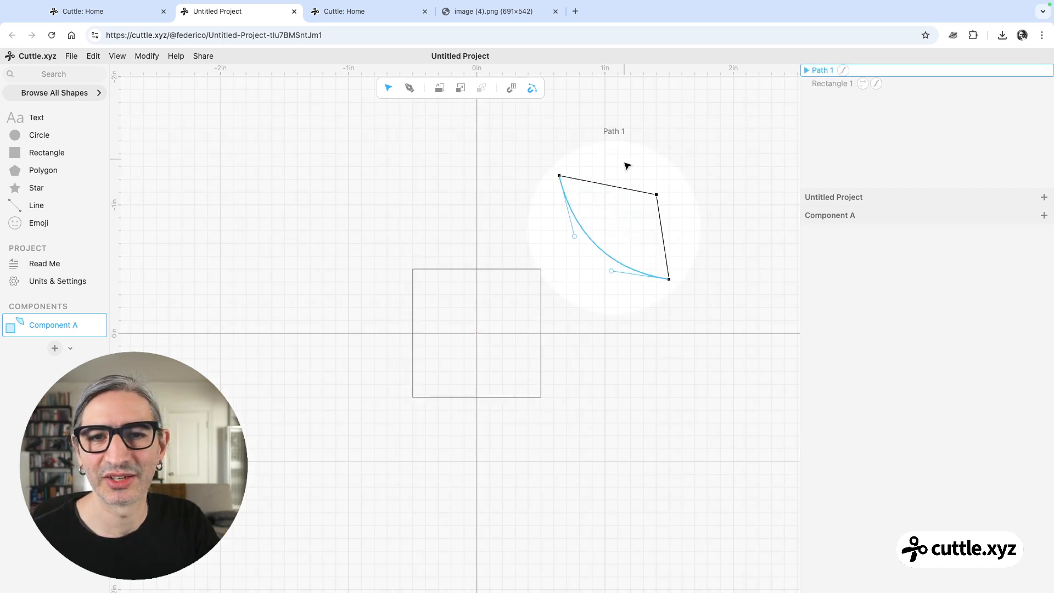
pyautogui.moveTo(623, 189); pyautogui.dragTo(659, 141)
pyautogui.click(672, 142)
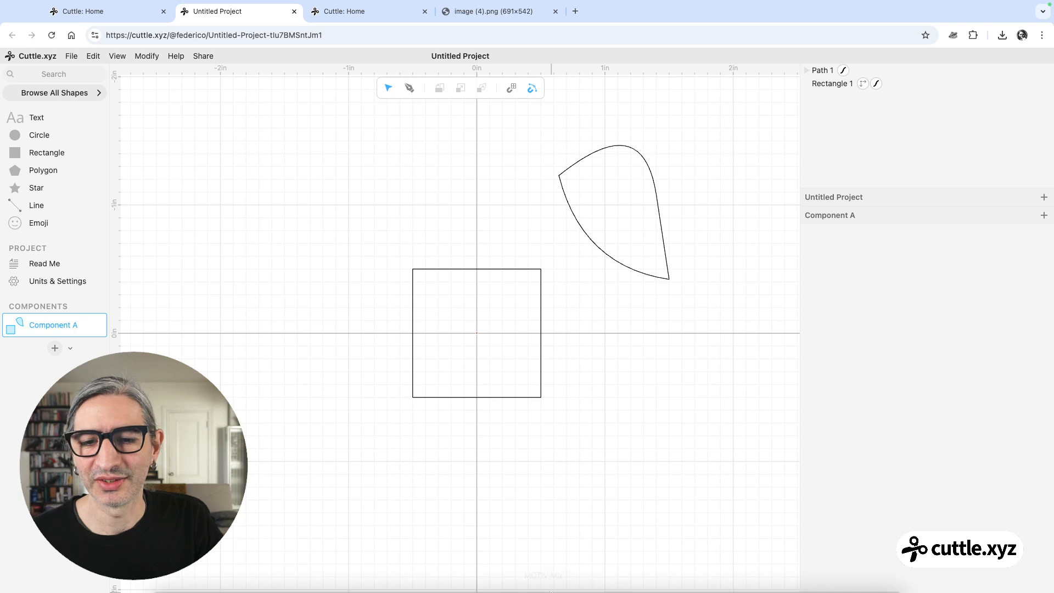
# Move the curved path slightly up and to the left, and delete it
pyautogui.moveTo(609, 571)
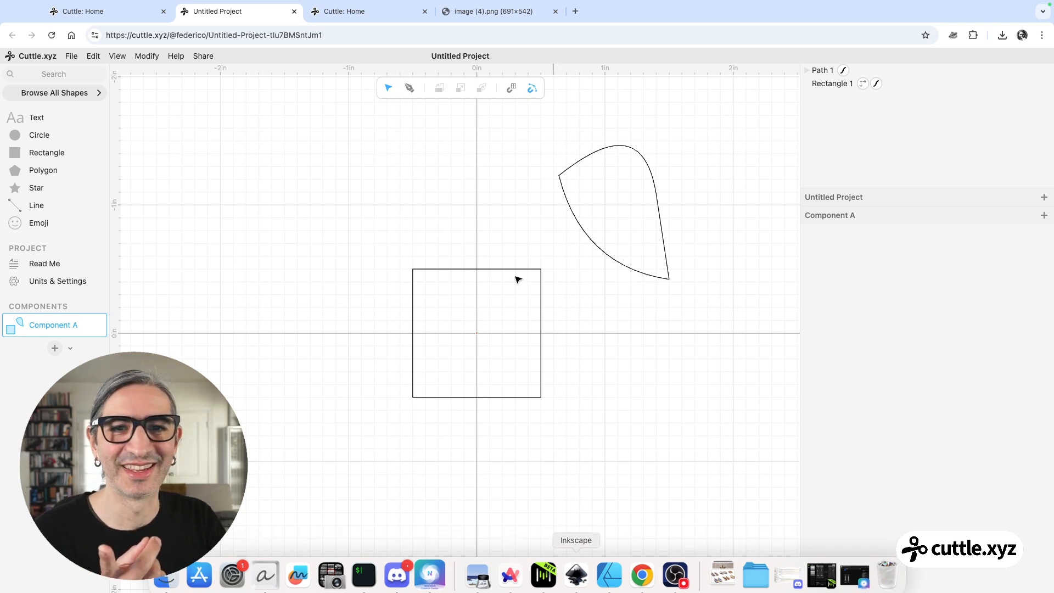
pyautogui.click(561, 185)
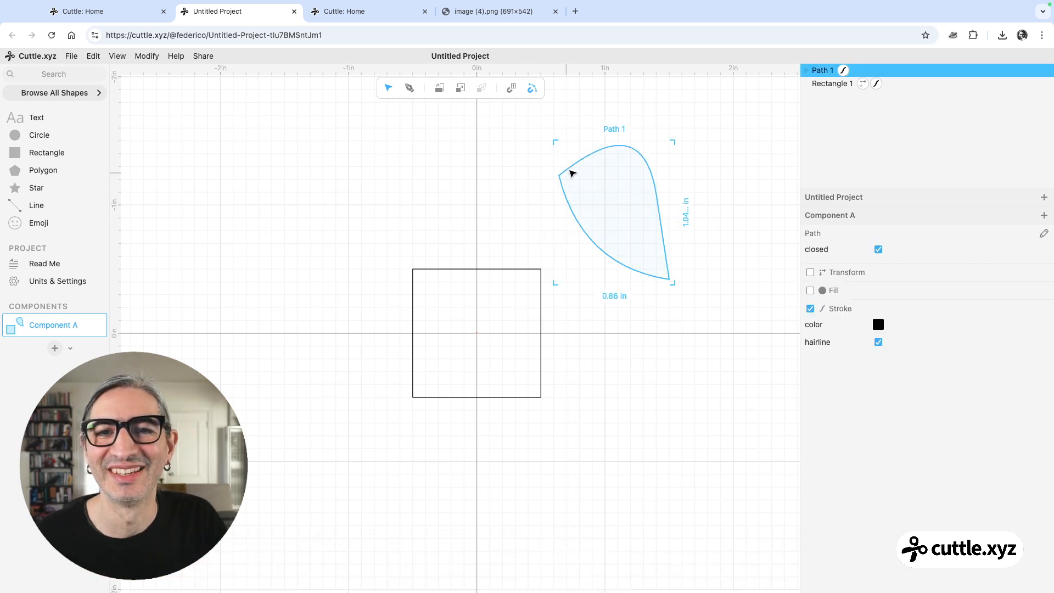
pyautogui.moveTo(571, 170); pyautogui.dragTo(535, 138)
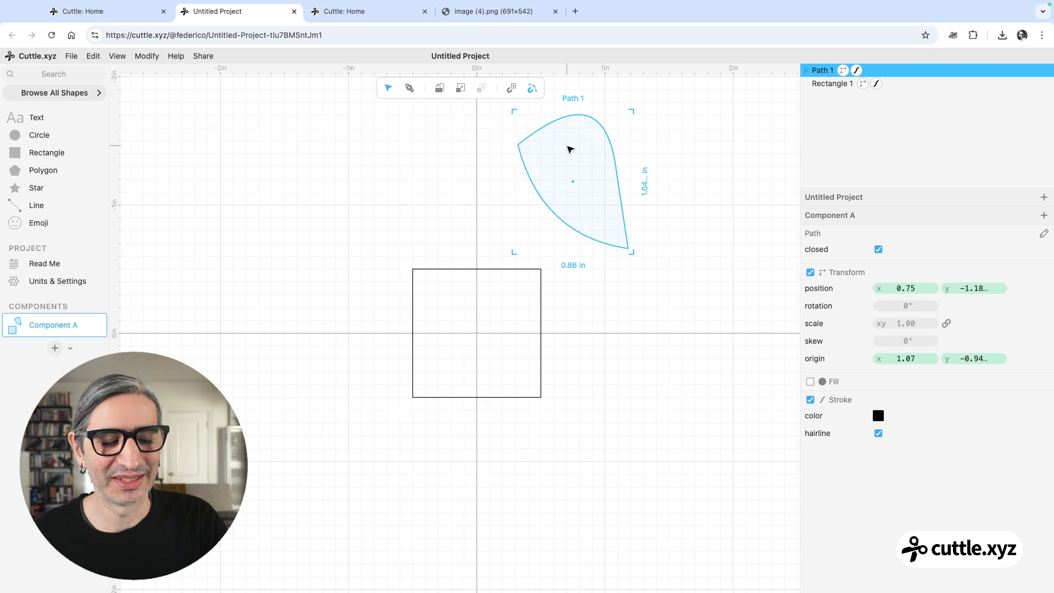
pyautogui.press('BackSpace')
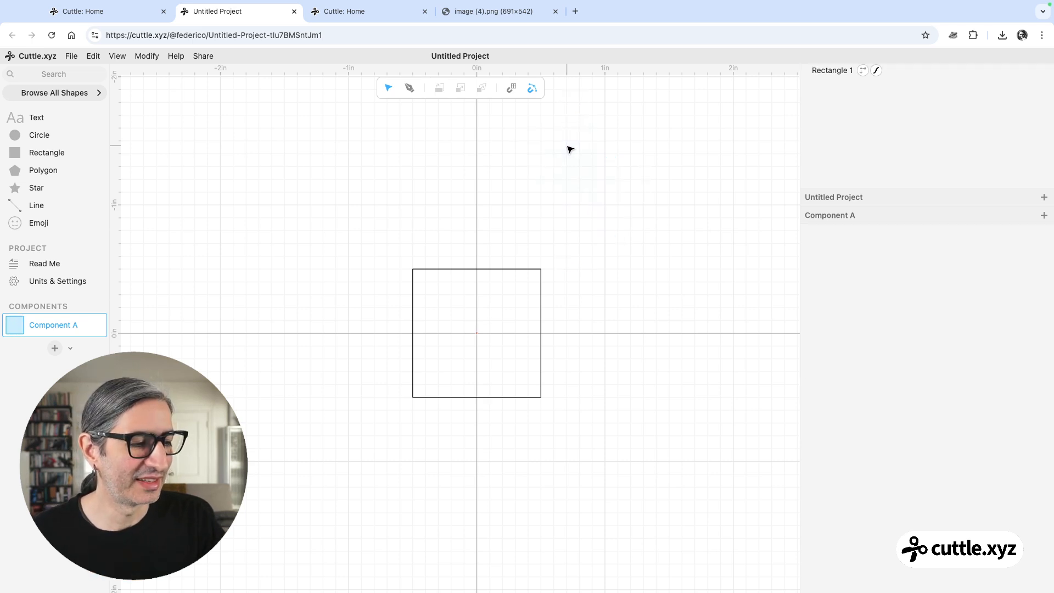
pyautogui.scroll(3, 581, 277)
pyautogui.moveTo(574, 273); pyautogui.dragTo(618, 232)
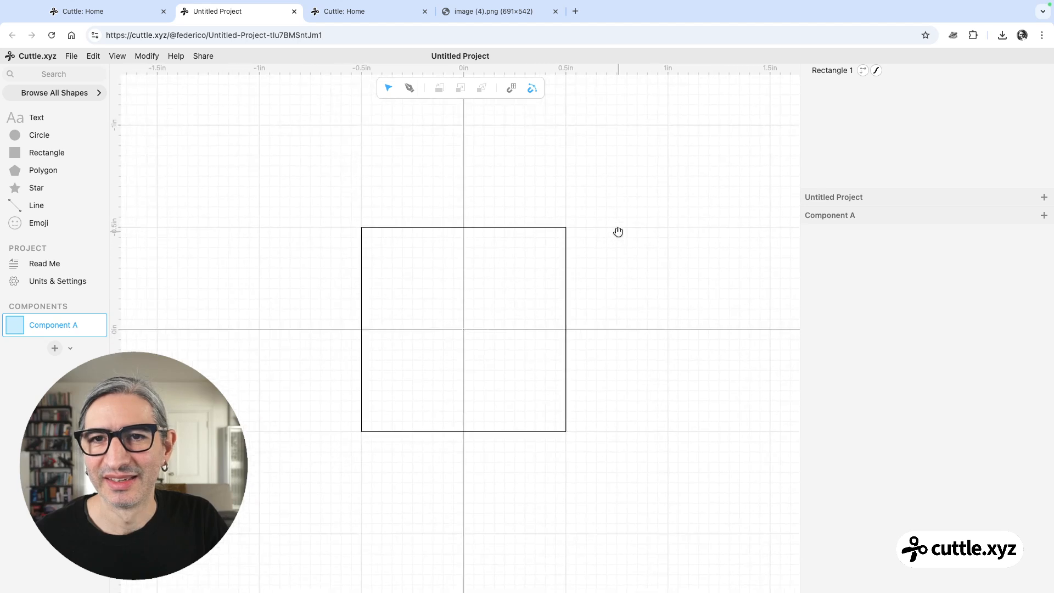
pyautogui.scroll(-1, 619, 236)
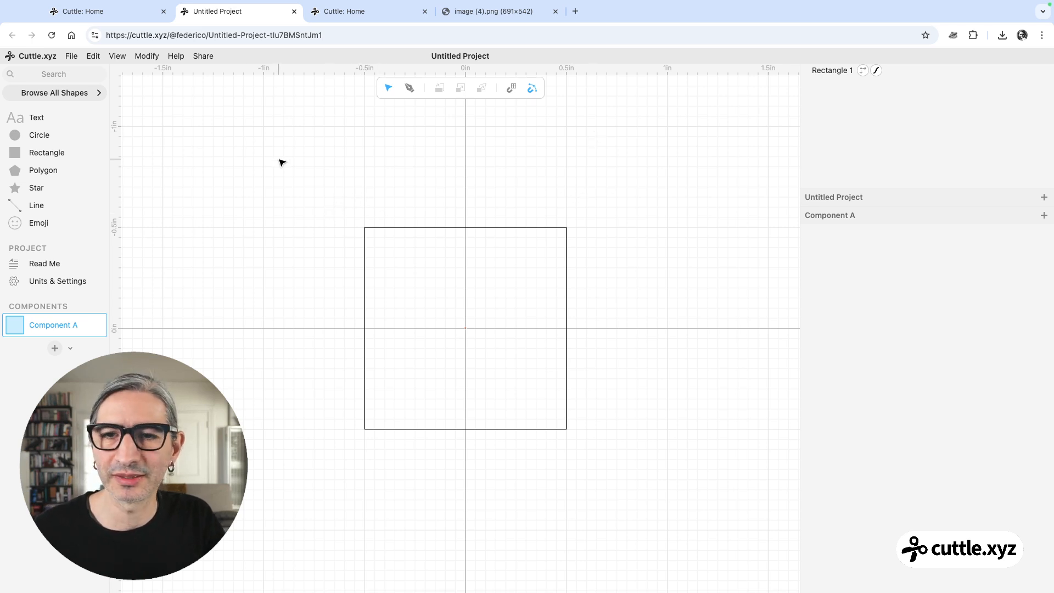
pyautogui.scroll(-1, 306, 202)
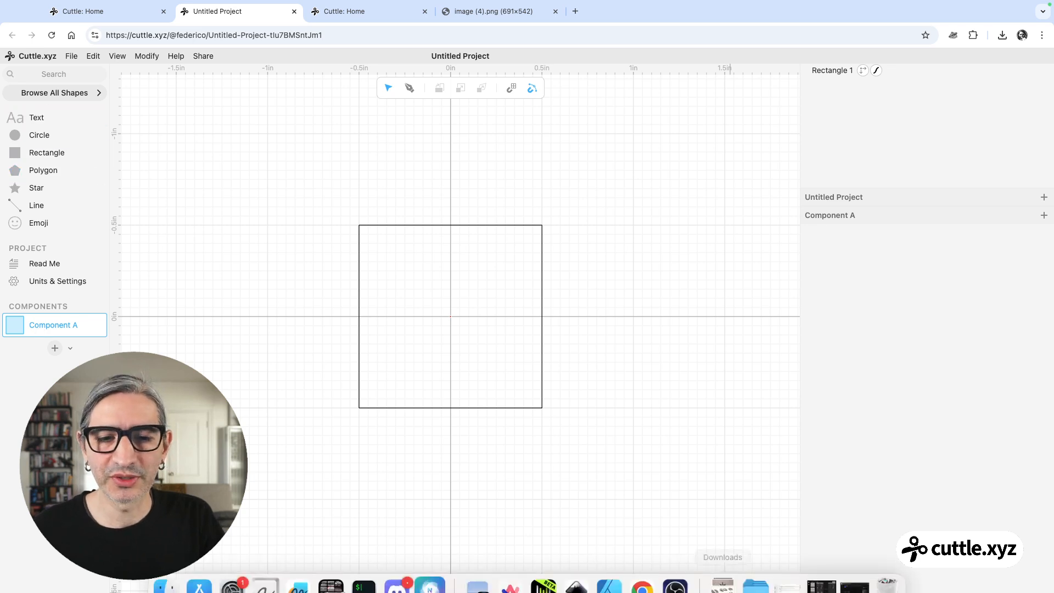
# Switch to Inkscape and add a flowed text frame reading "Writing" below the blue rectangle and ellipse
pyautogui.click(572, 577)
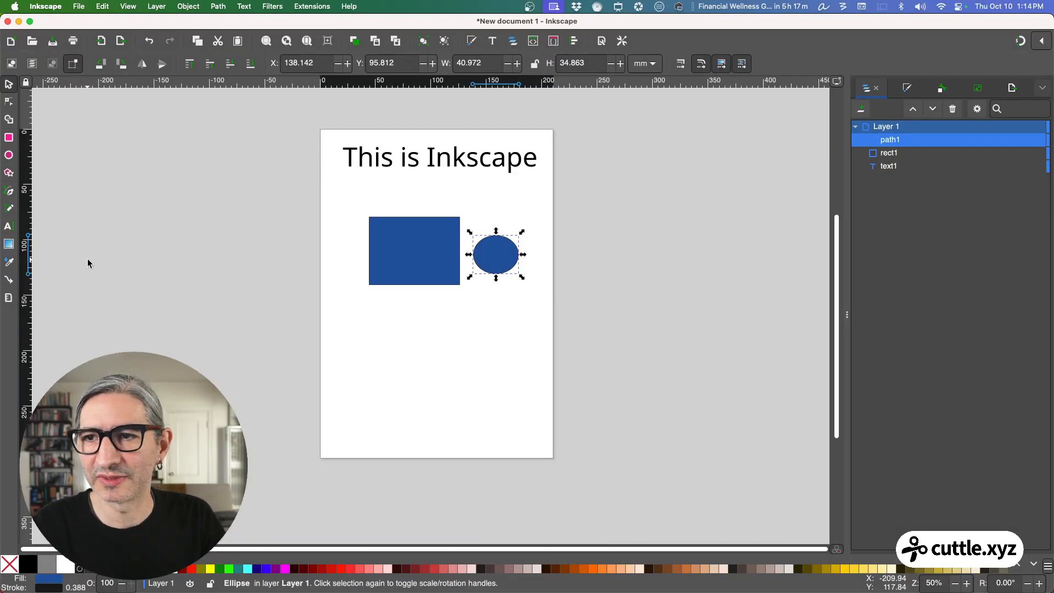
pyautogui.click(9, 227)
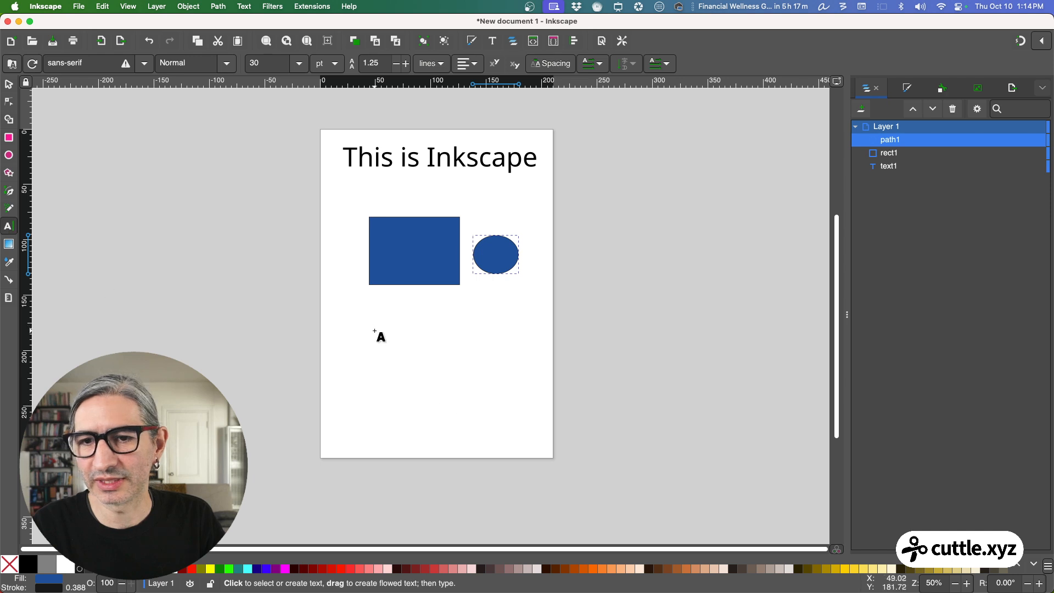
pyautogui.moveTo(349, 311); pyautogui.dragTo(513, 415)
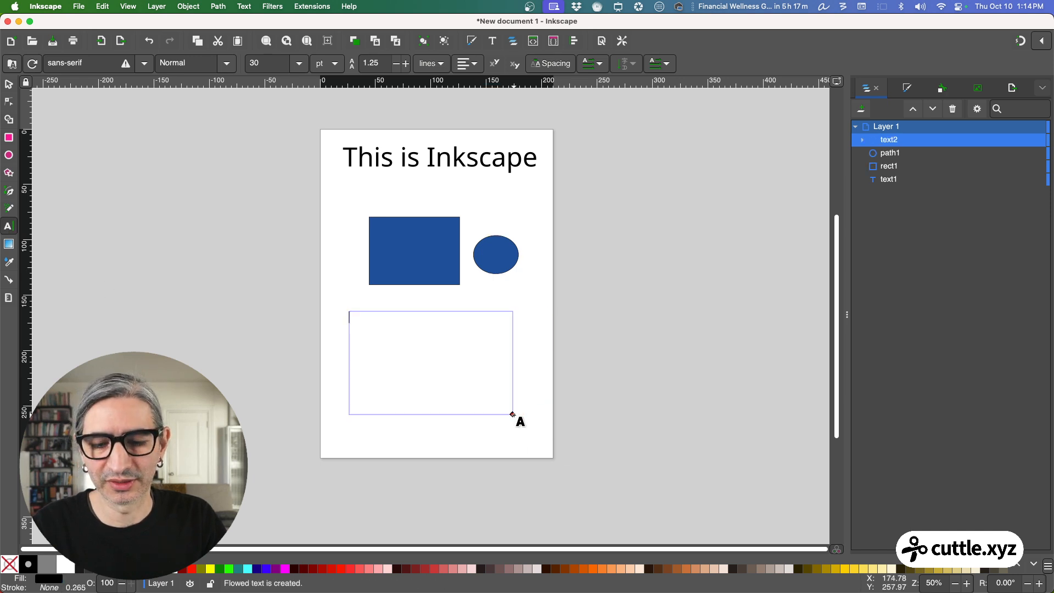
pyautogui.write('Wr')
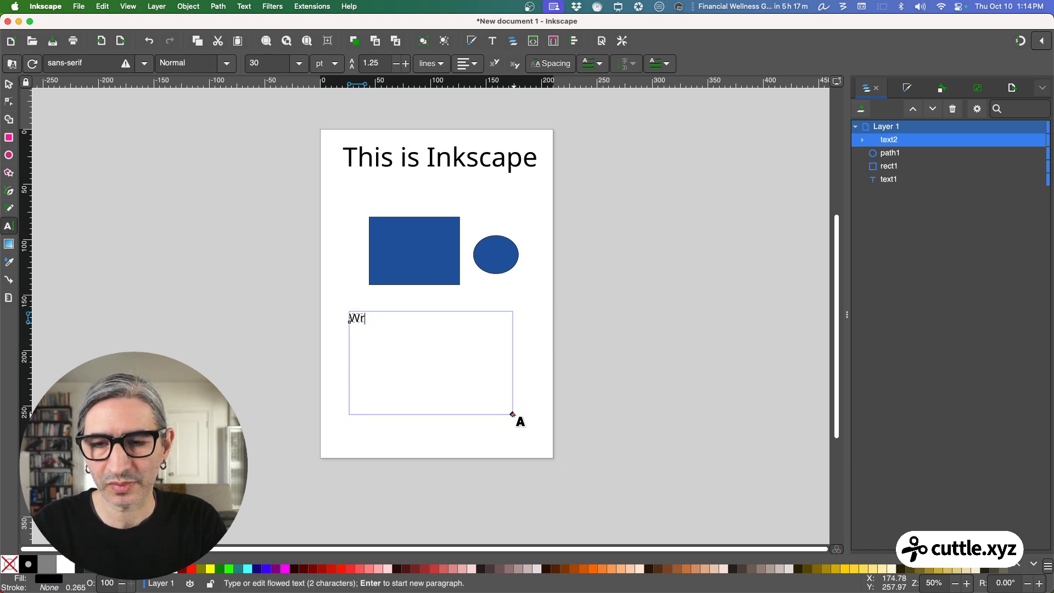
pyautogui.write('iting')
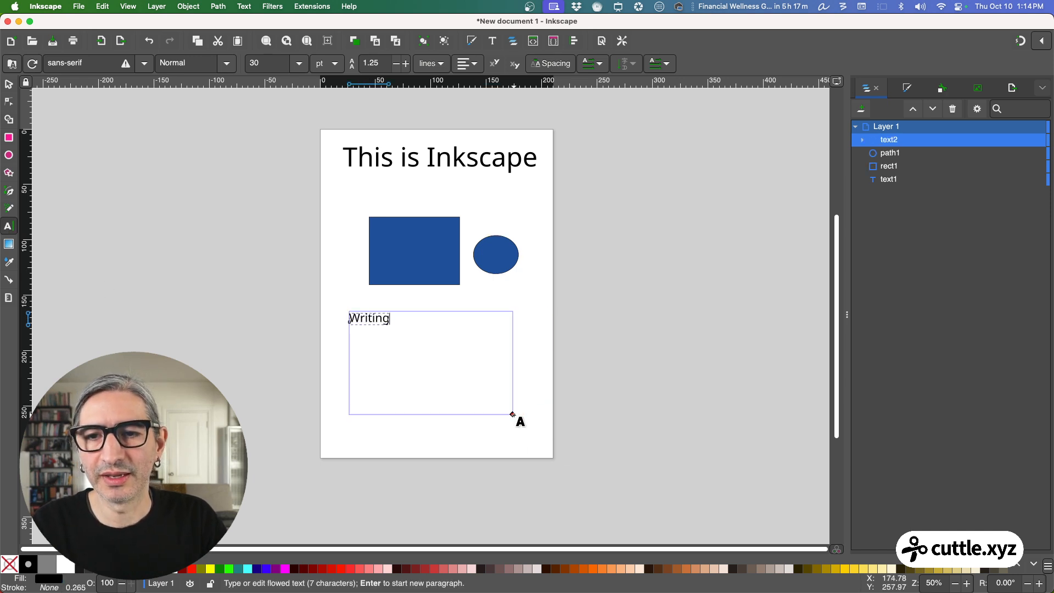
# Convert the "Writing" text object below the blue shapes to a path and deselect it
pyautogui.click(8, 86)
pyautogui.scroll(6, 418, 348)
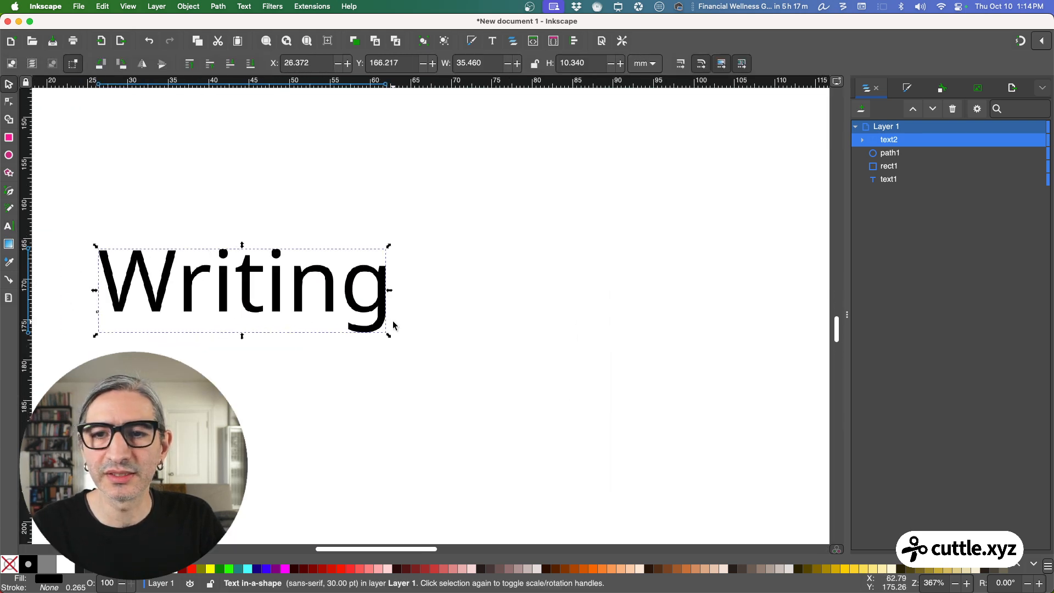
pyautogui.hscroll(-1, 414, 330)
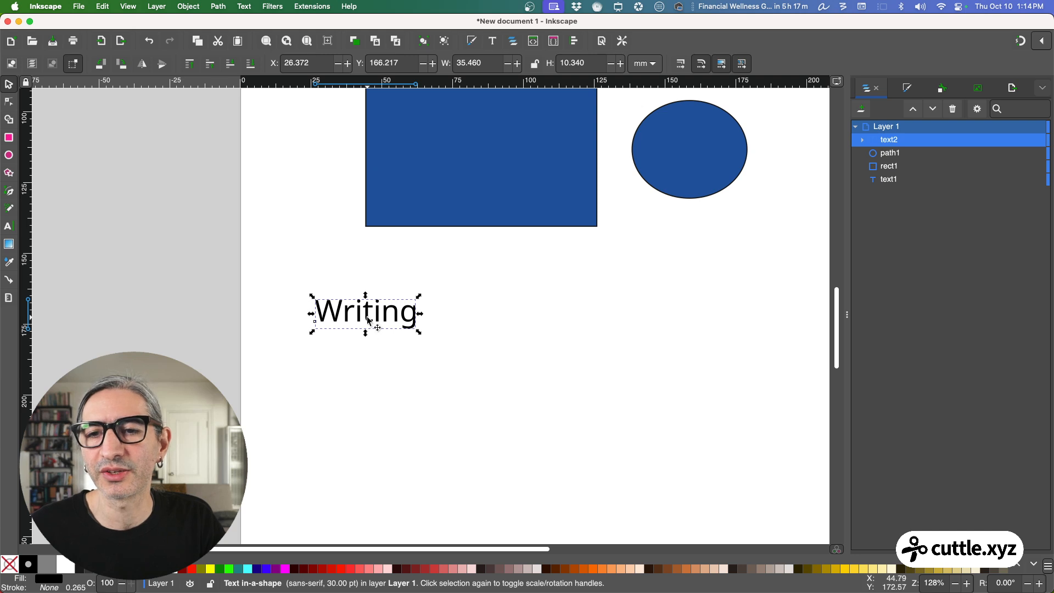
pyautogui.click(217, 6)
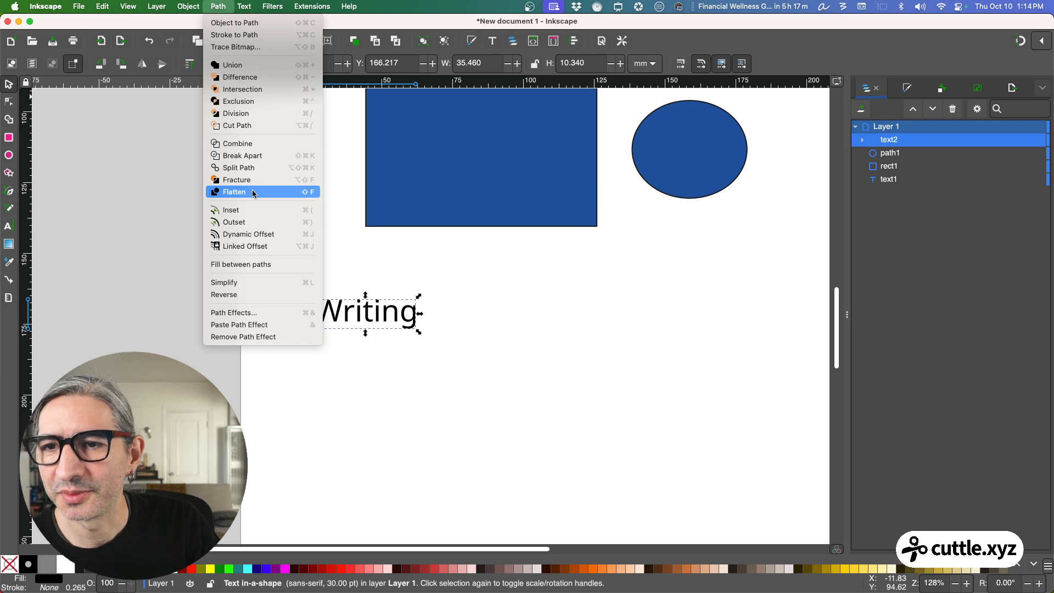
pyautogui.click(237, 23)
pyautogui.click(439, 323)
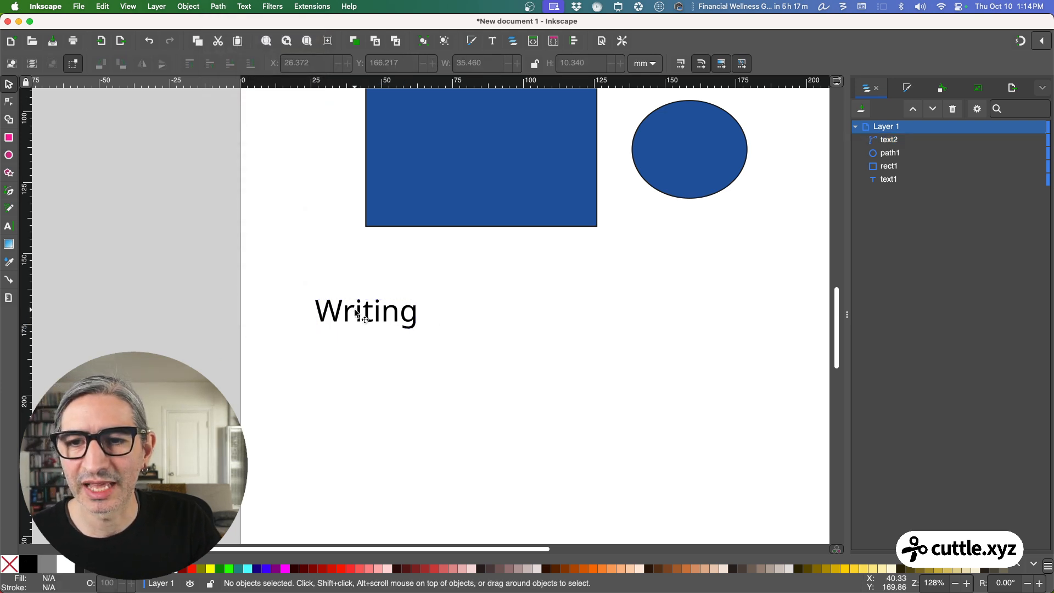
# Open the converted "Writing" path for node editing and examine the nodes of its letters
pyautogui.doubleClick(359, 311)
pyautogui.scroll(7, 399, 334)
pyautogui.scroll(-7, 406, 286)
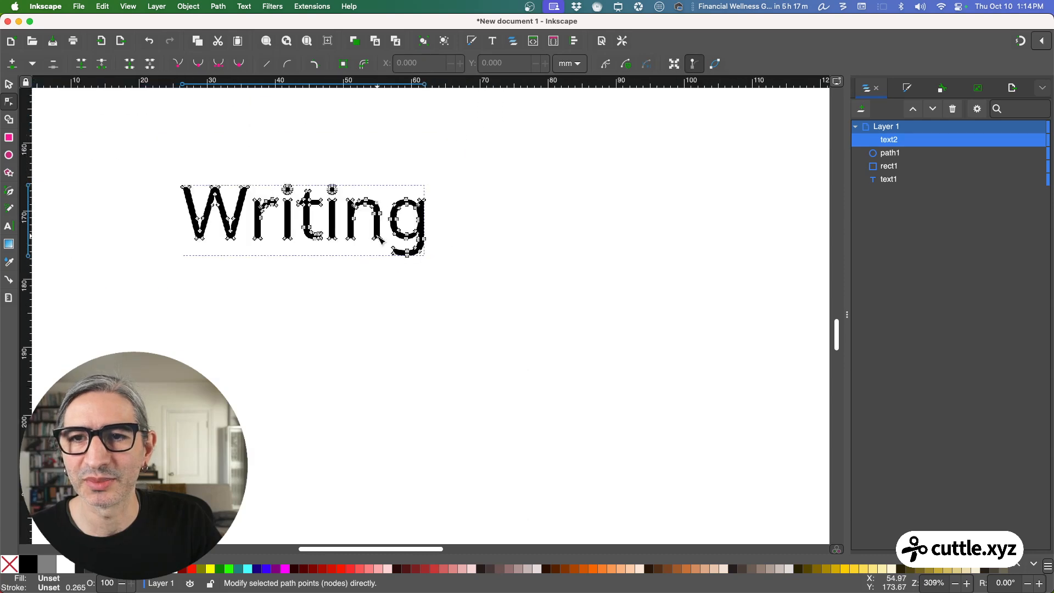
pyautogui.scroll(2, 410, 242)
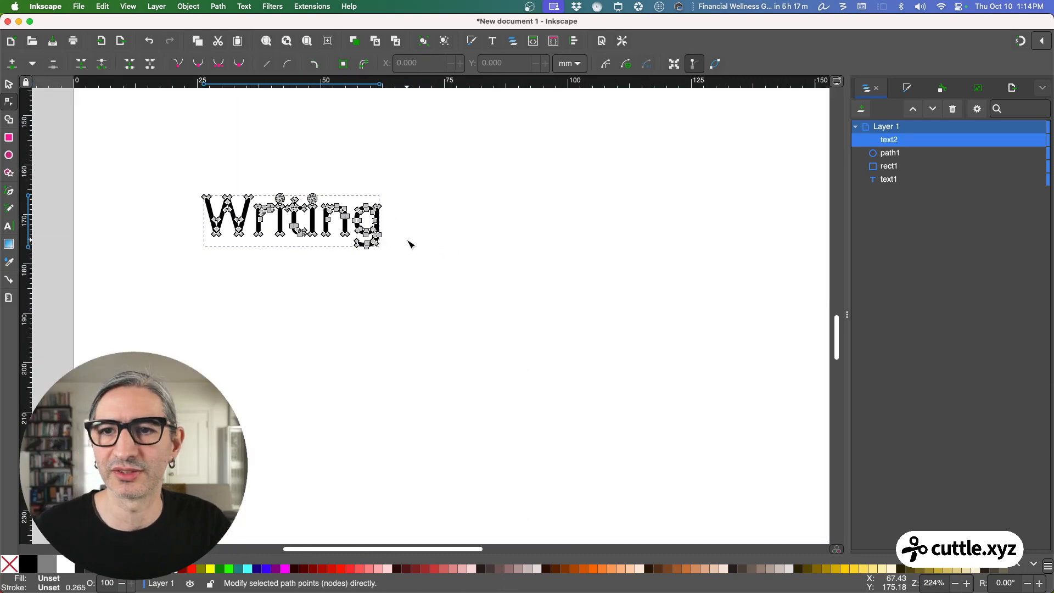
# Switch to the Untitled Project in Chrome and add a text shape above the square, entering the presenter's first name without its final letter
pyautogui.moveTo(512, 582)
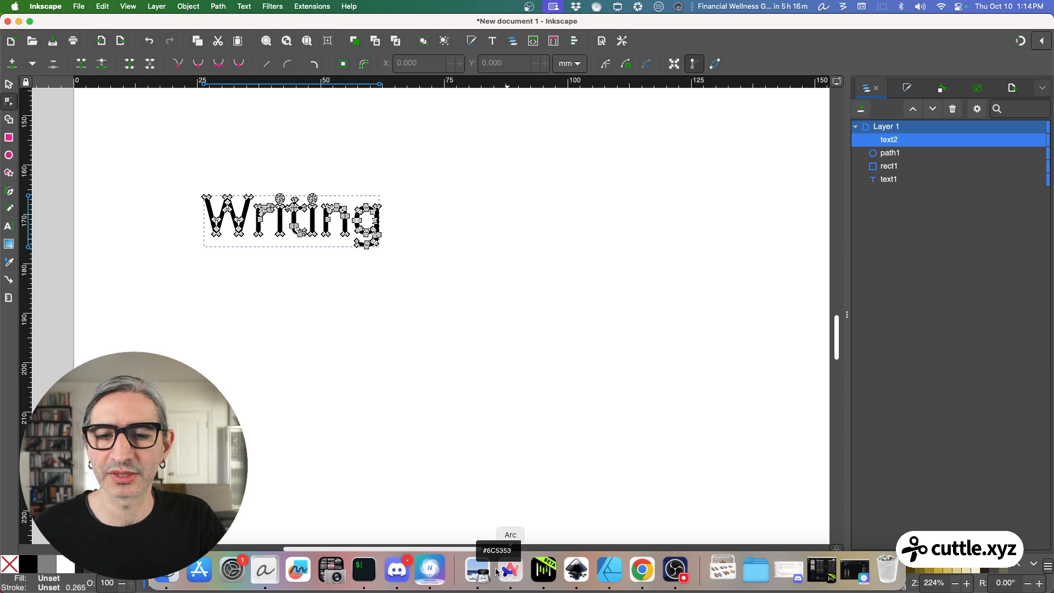
pyautogui.rightClick(642, 573)
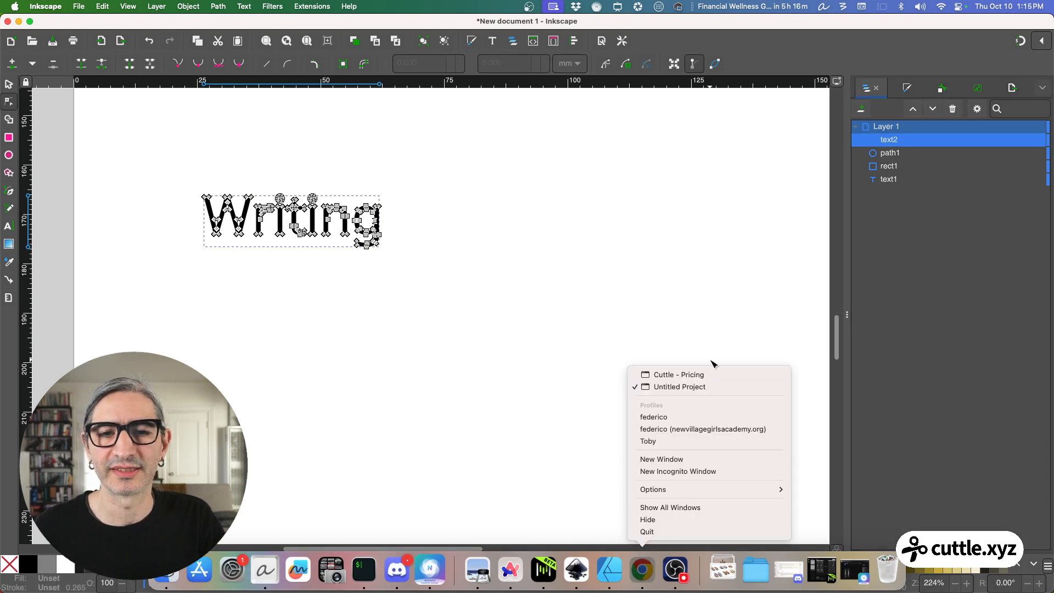
pyautogui.click(707, 387)
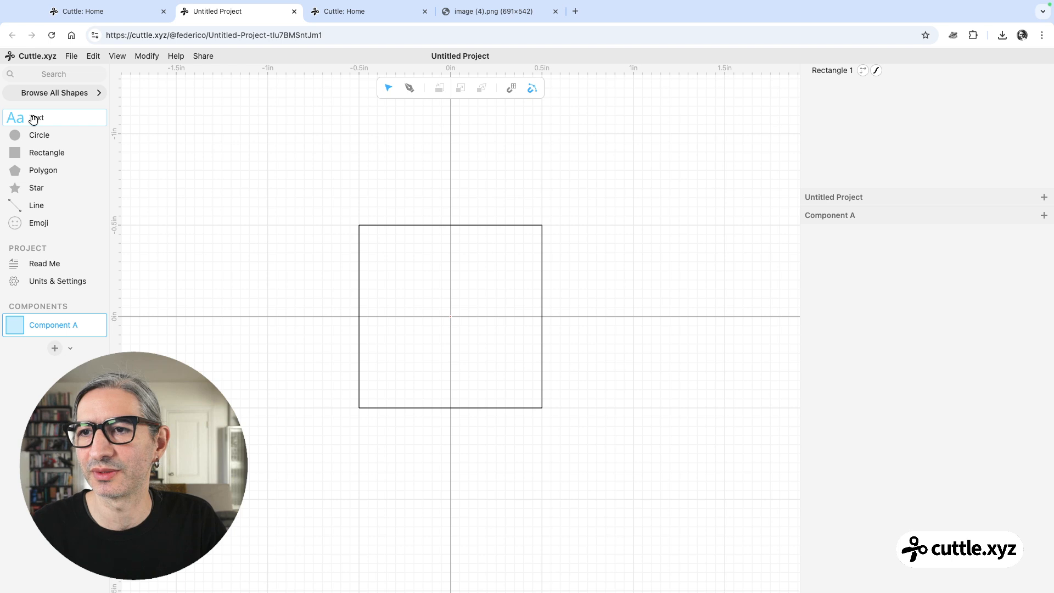
pyautogui.moveTo(22, 115); pyautogui.dragTo(448, 193)
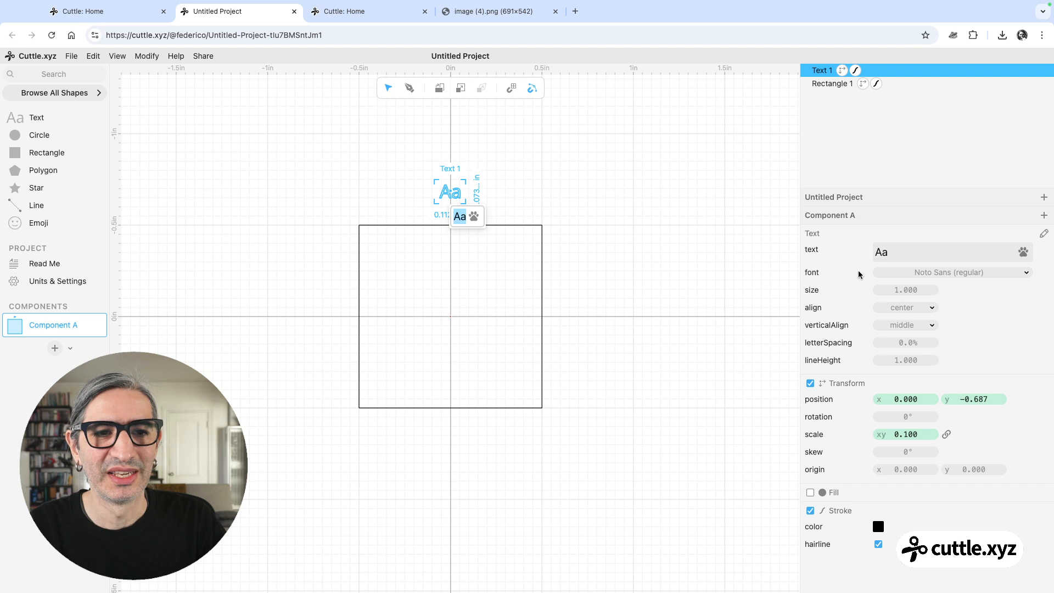
pyautogui.click(950, 250)
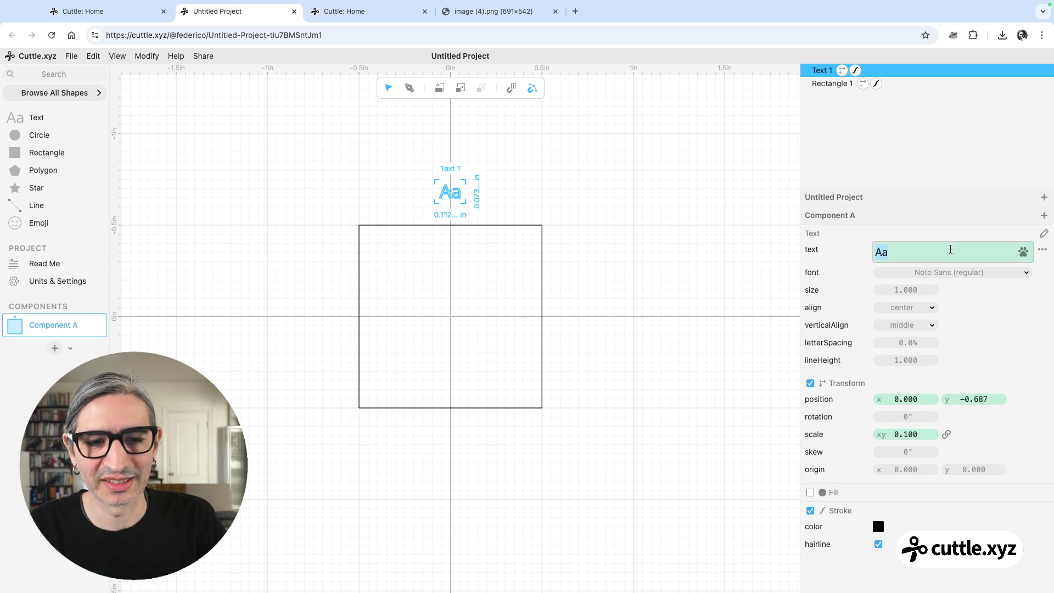
pyautogui.write('Feder')
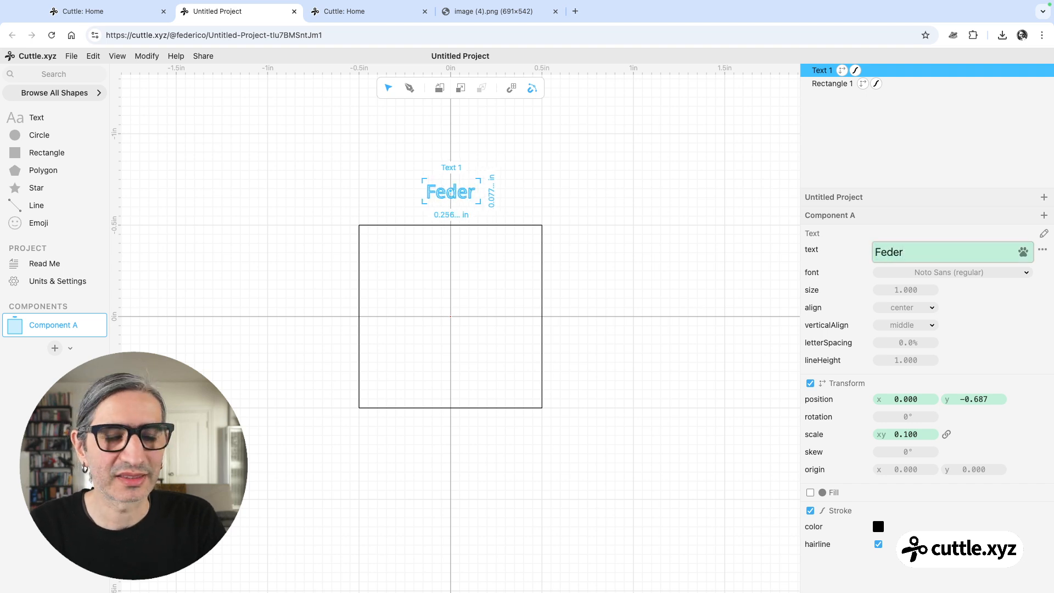
pyautogui.write('ic')
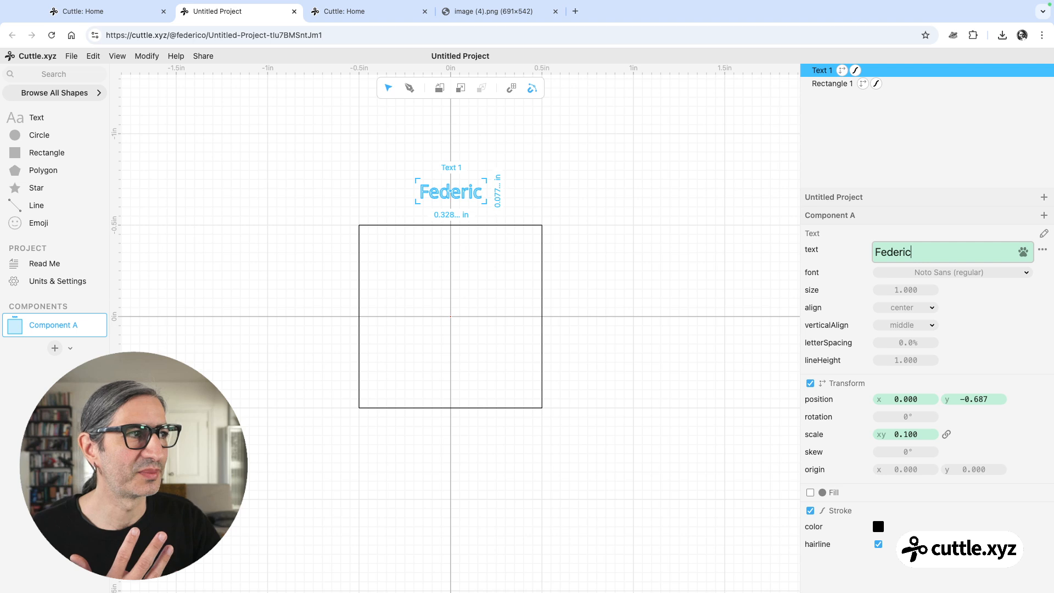
pyautogui.click(674, 262)
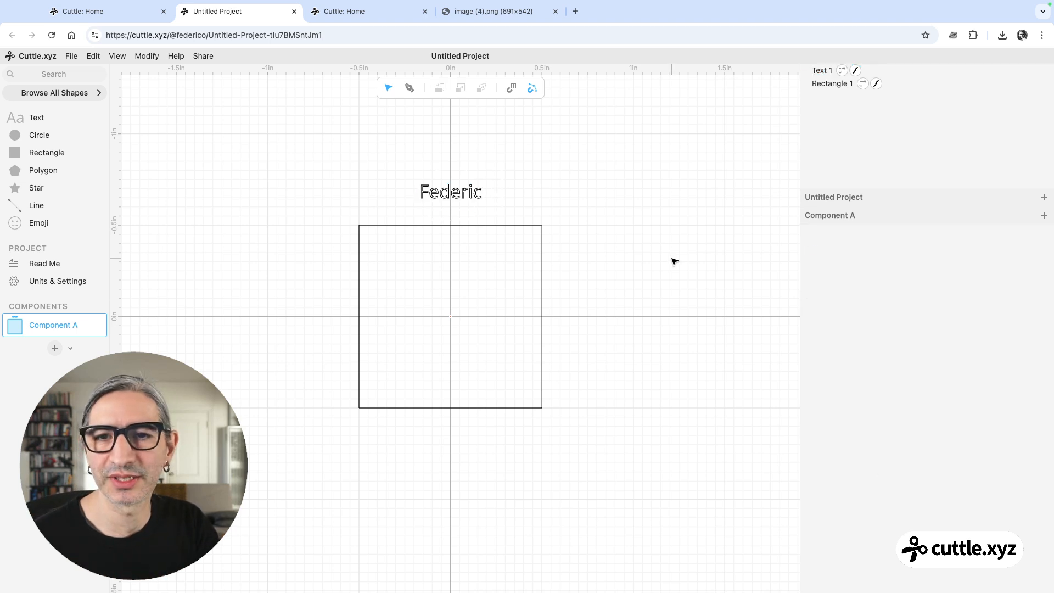
# Append the missing final letter "o" to the name in the text shape and deselect it
pyautogui.click(450, 194)
pyautogui.click(921, 256)
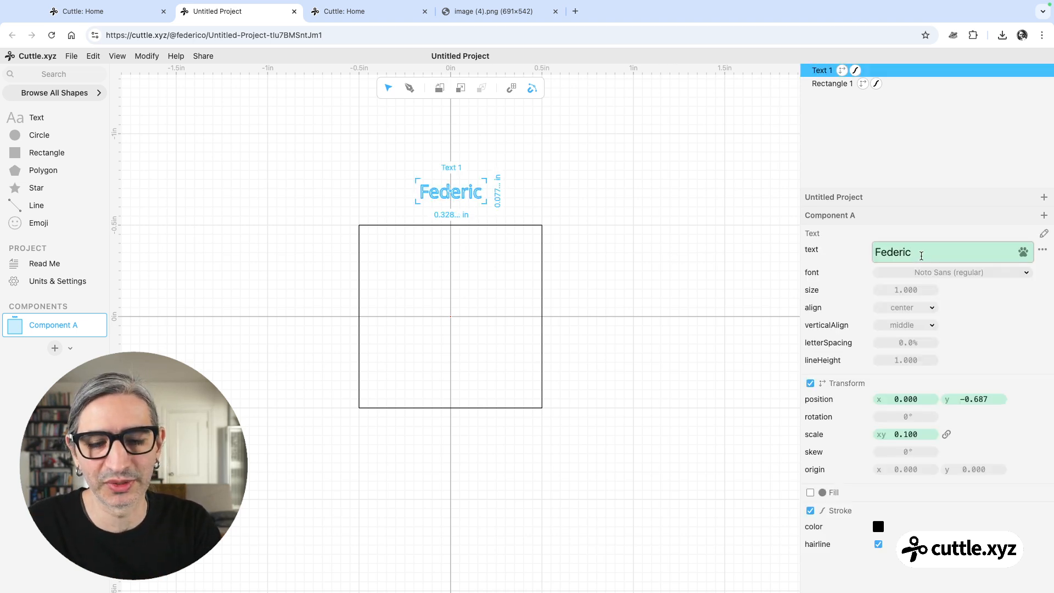
pyautogui.write('o')
pyautogui.click(617, 230)
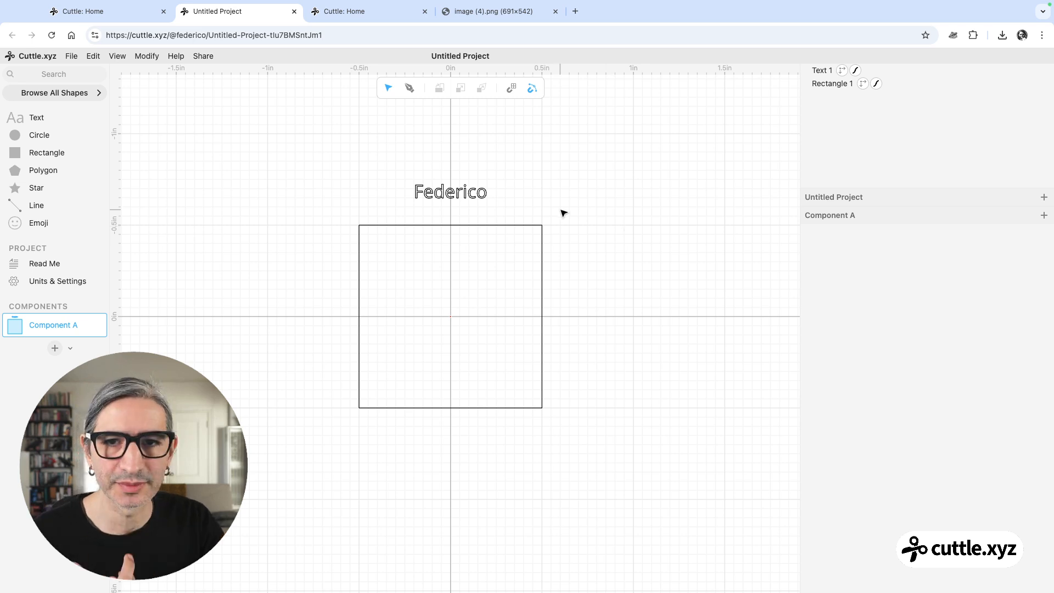
# Add a nearly vertical line about 1 in long to the right of the square
pyautogui.scroll(5, 560, 212)
pyautogui.scroll(-4, 564, 179)
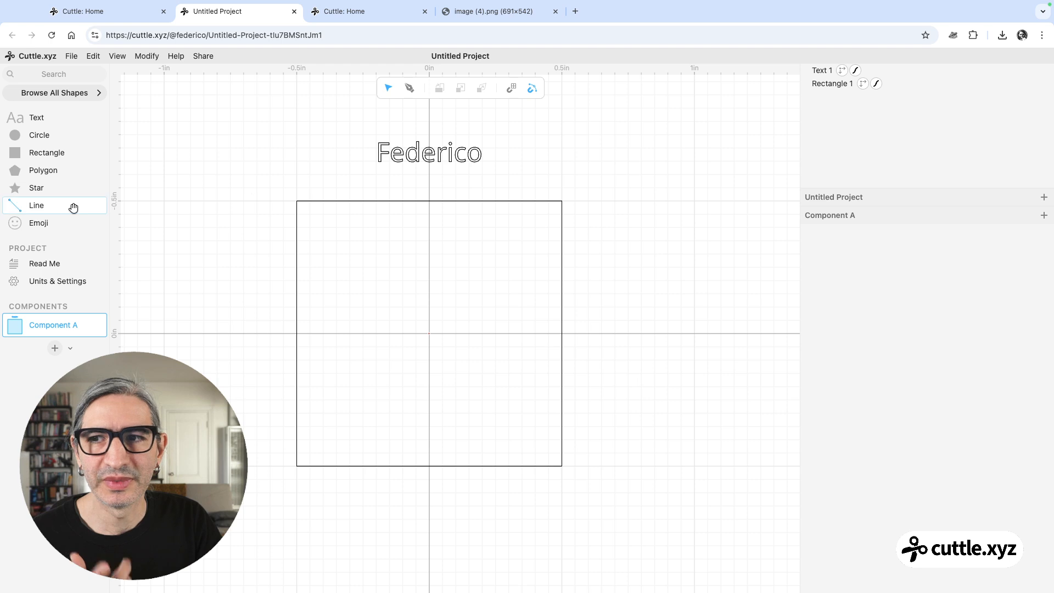
pyautogui.moveTo(8, 205); pyautogui.dragTo(641, 440)
pyautogui.click(675, 423)
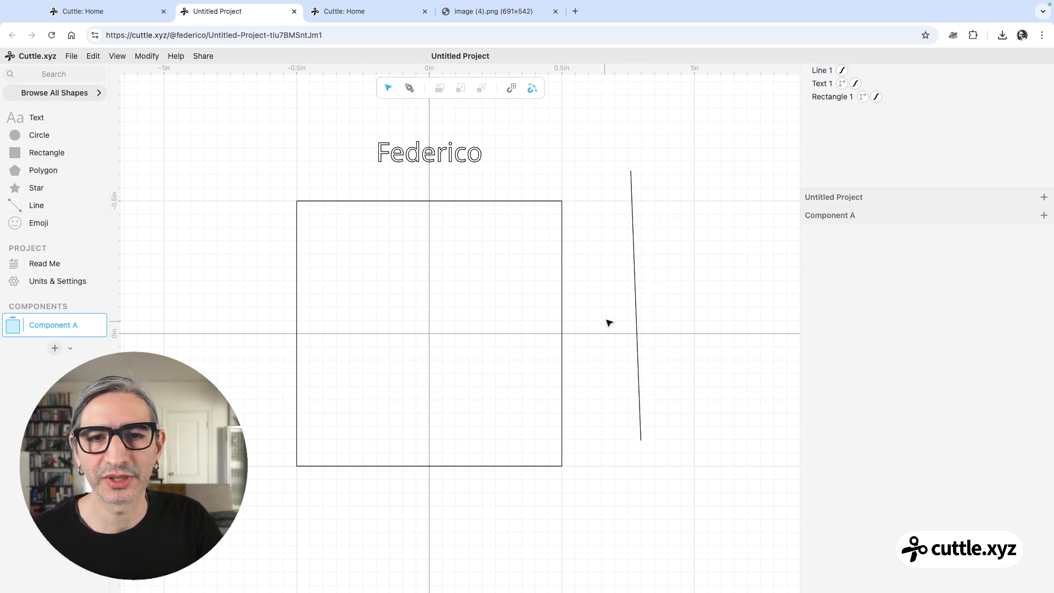
# Apply the Dashed Lines modifier to the line beside the square
pyautogui.click(636, 324)
pyautogui.click(143, 55)
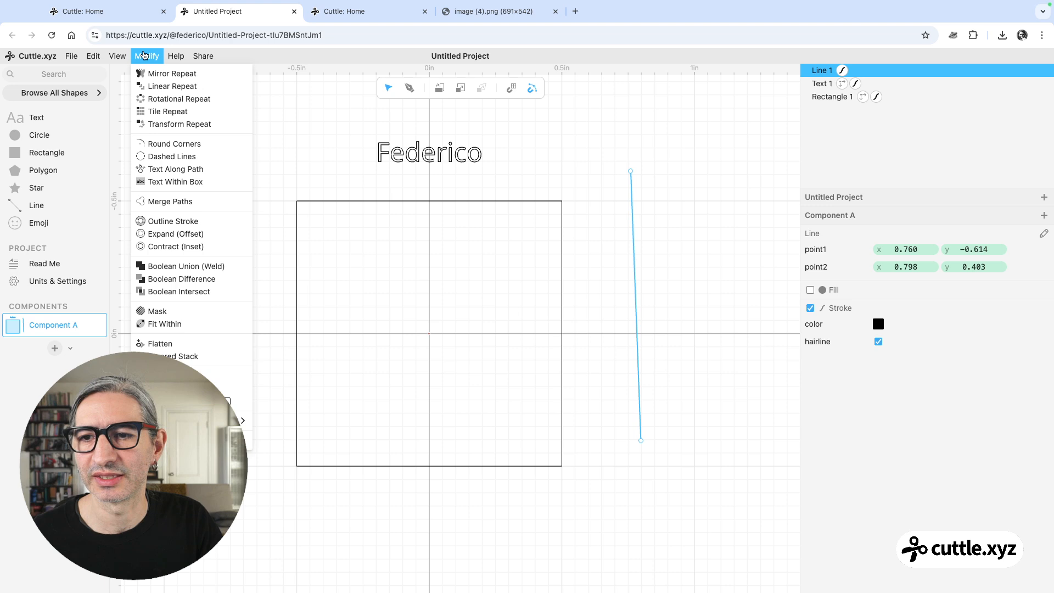
pyautogui.click(159, 157)
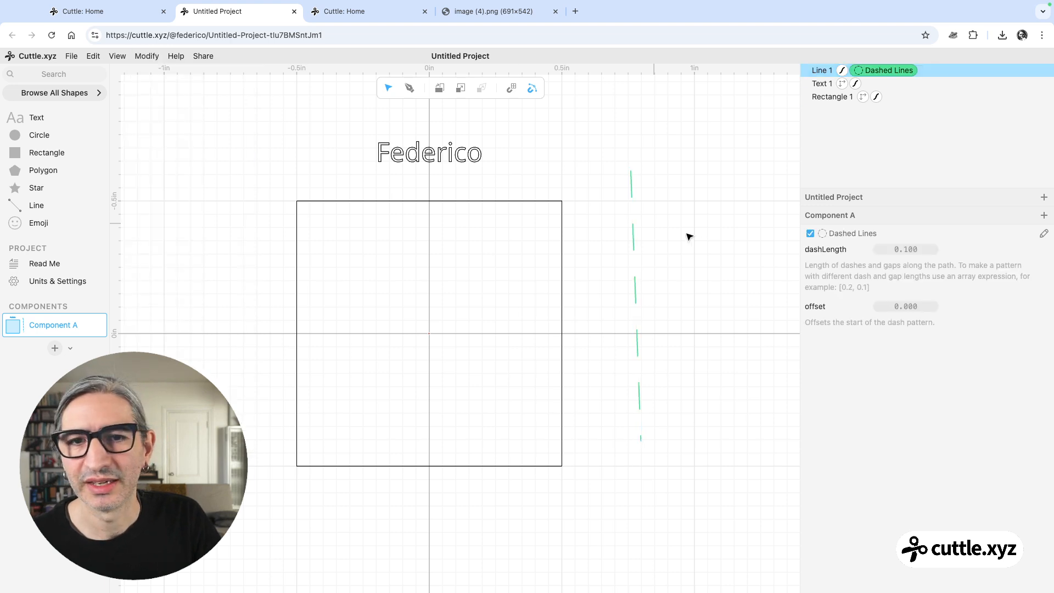
# Select the dashed line to examine its underlying line and modifier settings, and deselect it
pyautogui.scroll(2, 674, 250)
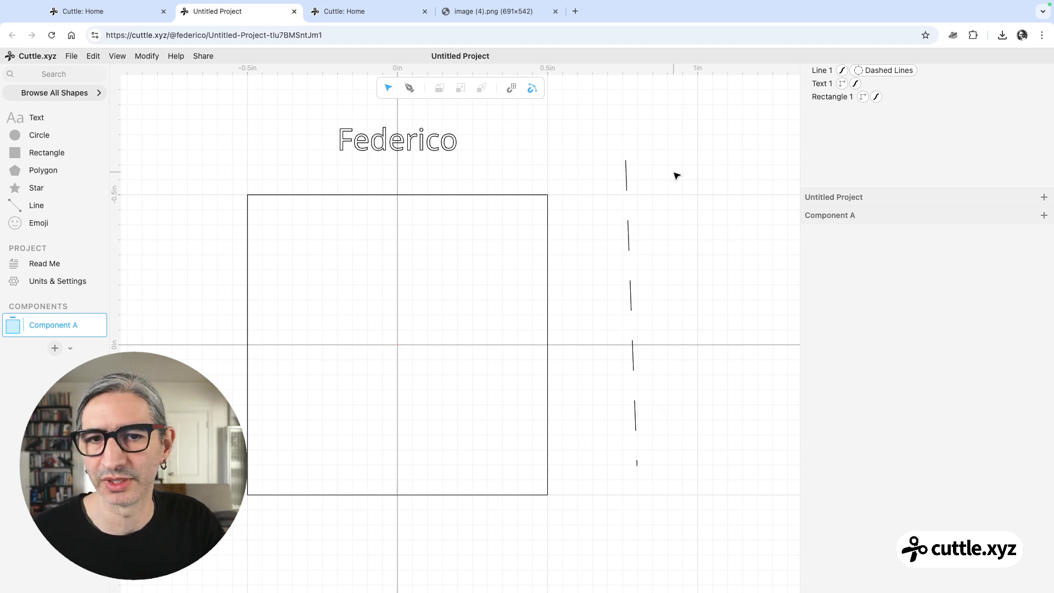
pyautogui.click(625, 210)
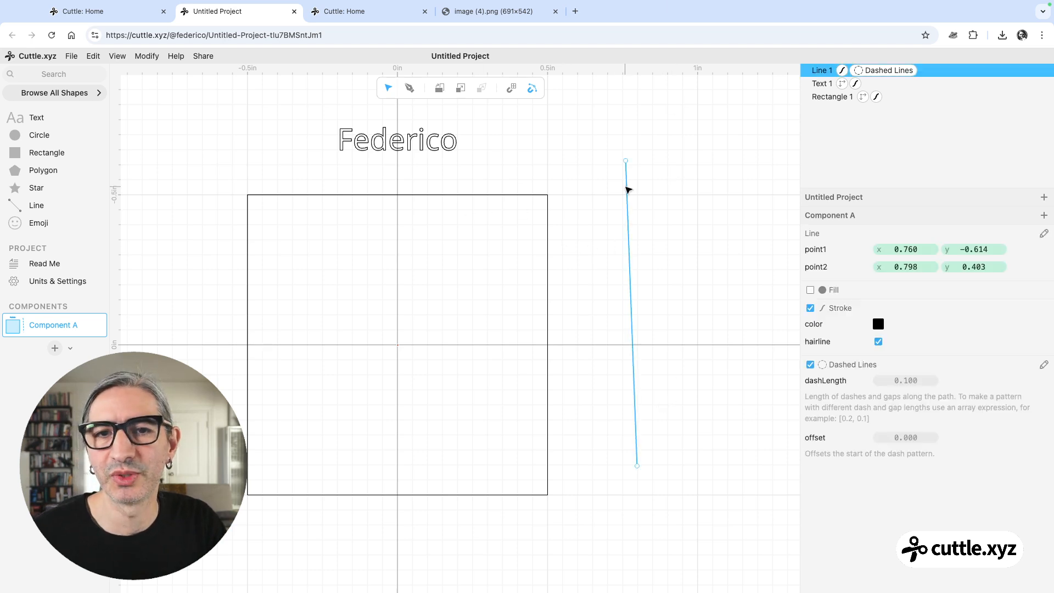
pyautogui.click(662, 273)
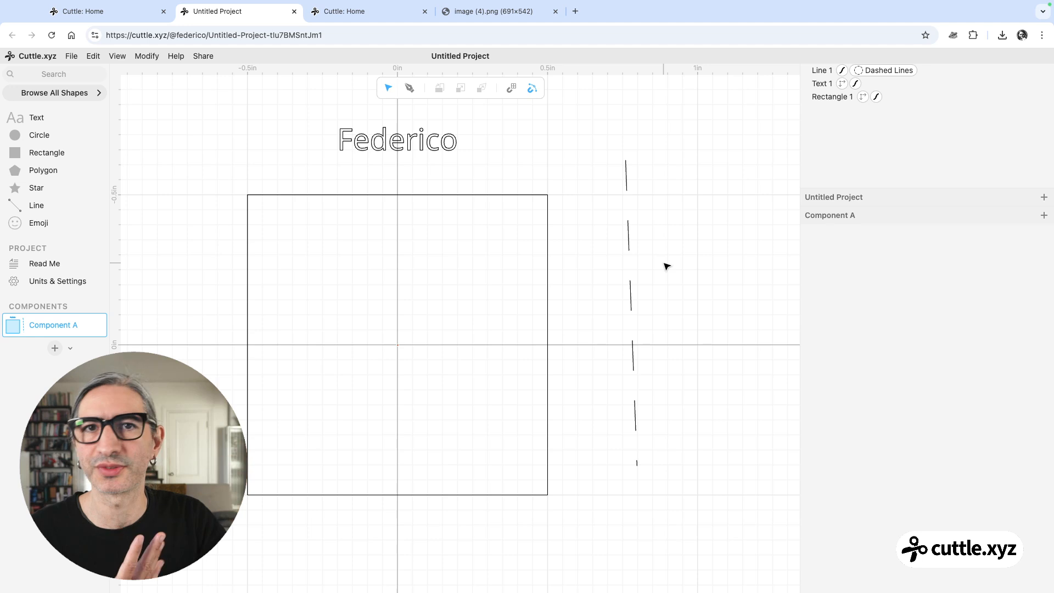
pyautogui.scroll(-2, 733, 309)
pyautogui.moveTo(714, 305); pyautogui.dragTo(730, 298)
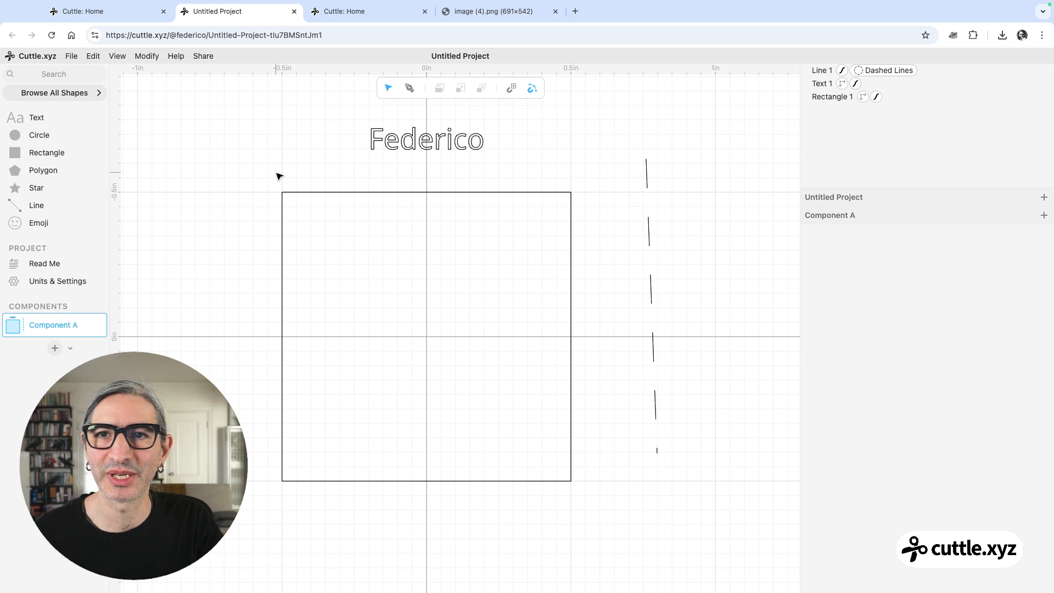
# Highlight the project's web address in the browser and return to the canvas
pyautogui.click(233, 36)
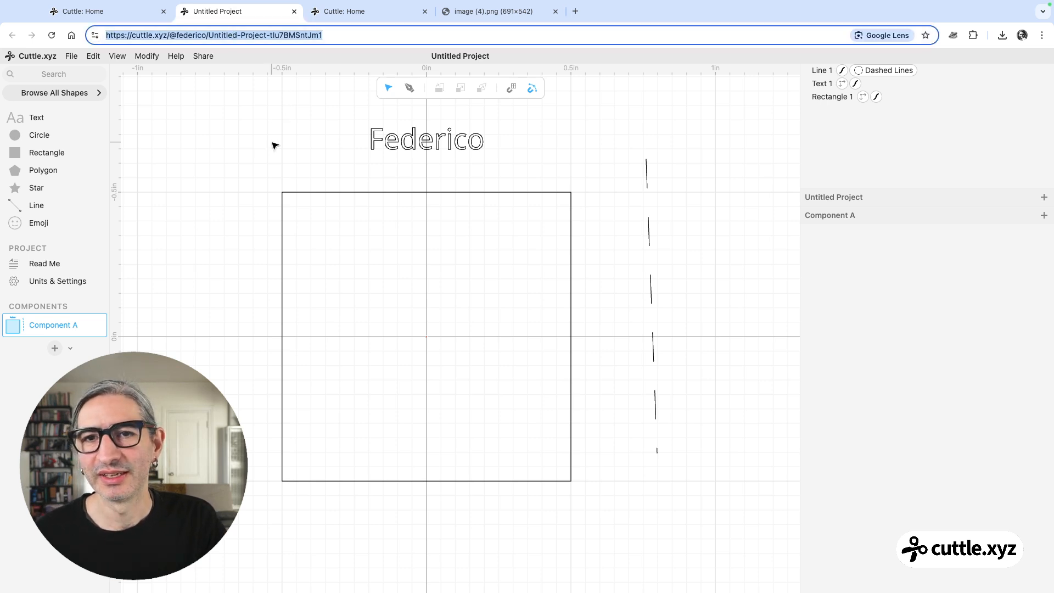
pyautogui.moveTo(272, 143); pyautogui.dragTo(303, 178)
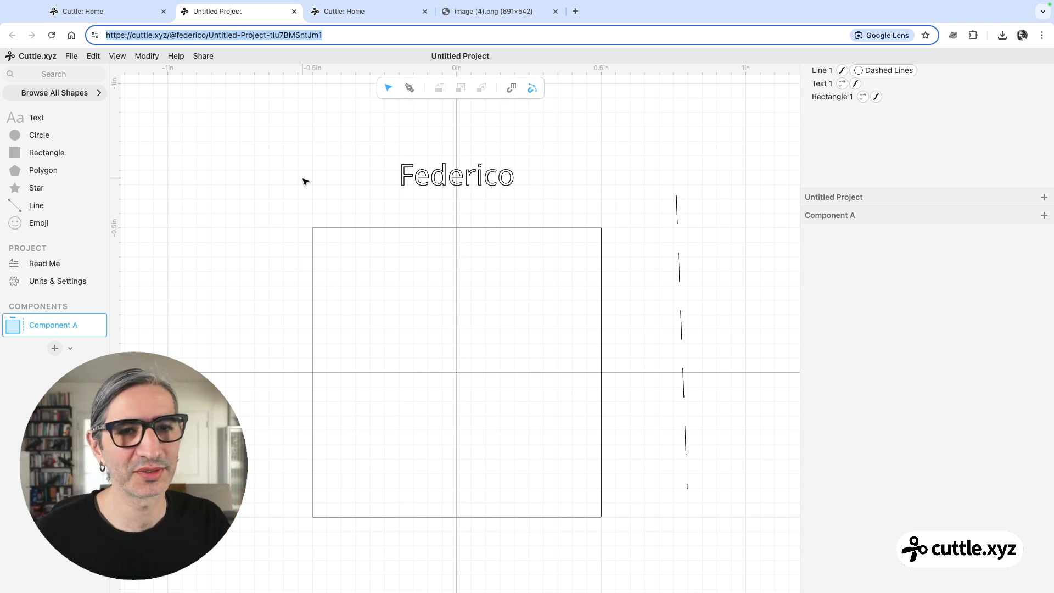
pyautogui.click(349, 173)
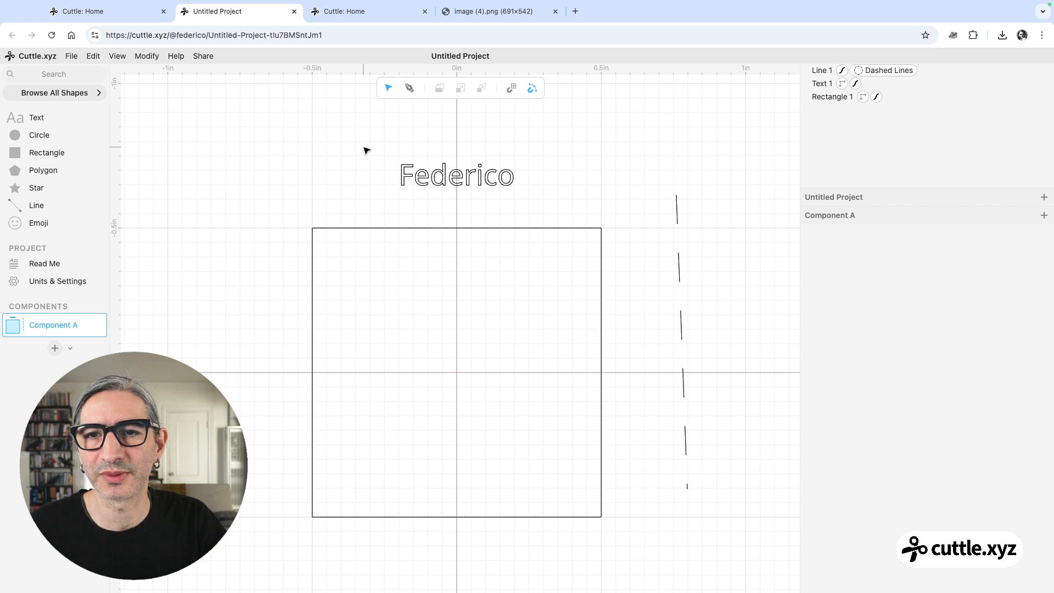
pyautogui.scroll(-3, 446, 159)
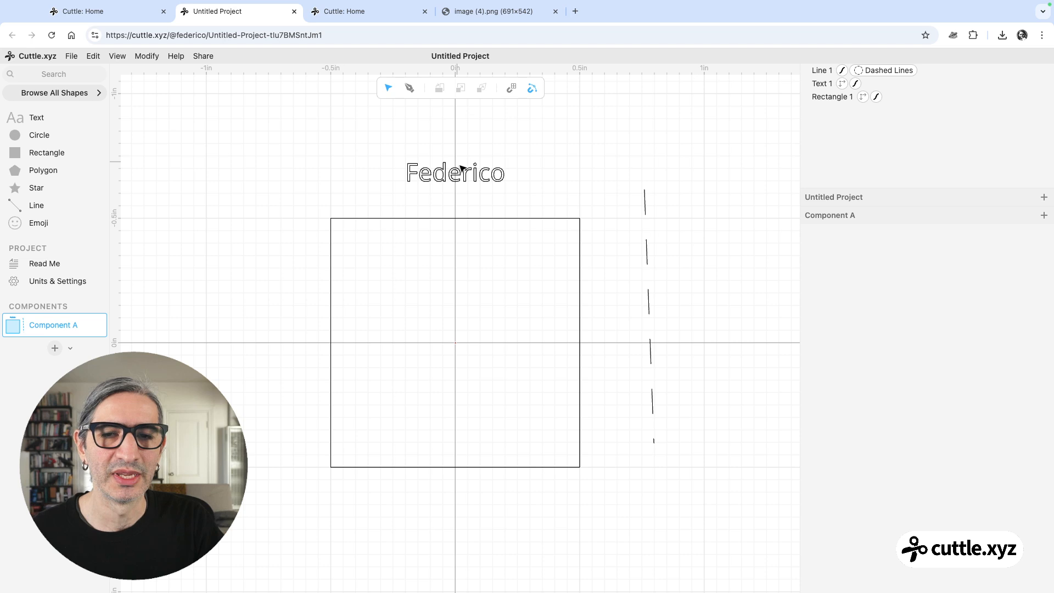
pyautogui.click(462, 171)
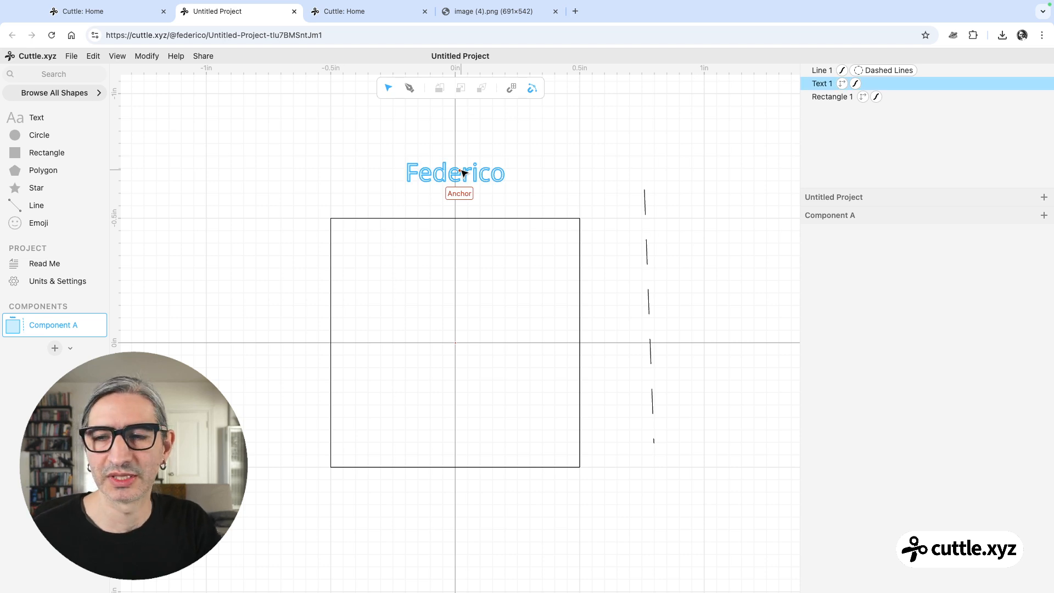
pyautogui.click(463, 164)
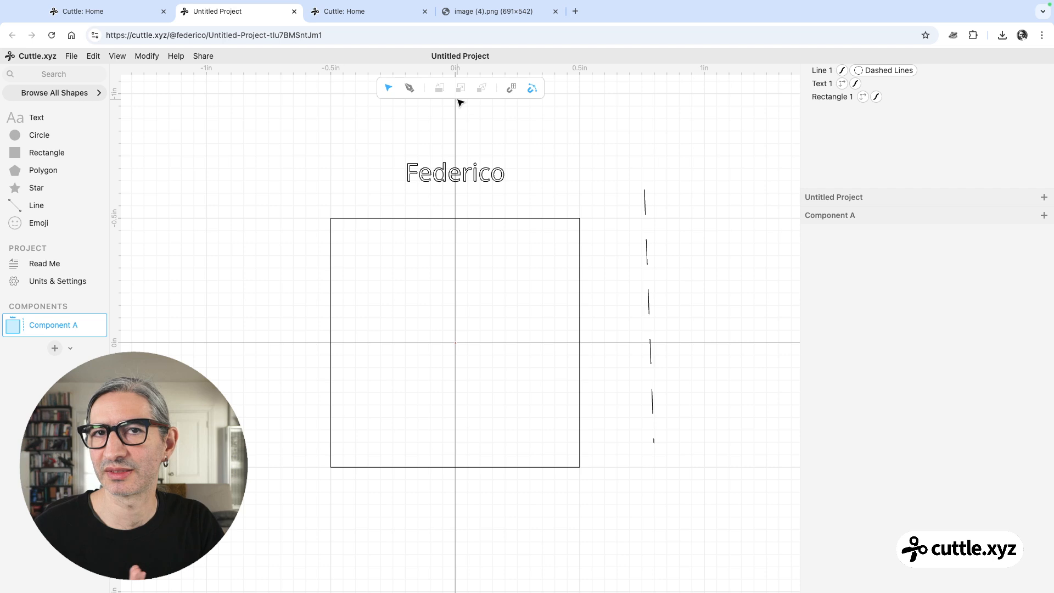
# Move the name text from above the square to about the square's center and deselect it
pyautogui.scroll(-1, 500, 167)
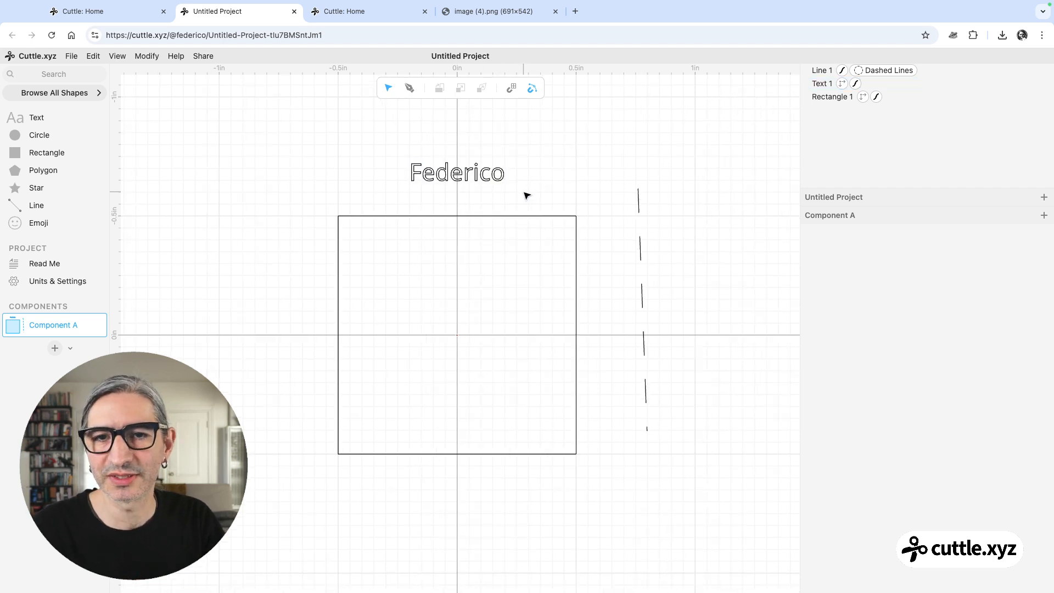
pyautogui.scroll(-1, 524, 192)
pyautogui.moveTo(522, 192); pyautogui.dragTo(509, 204)
pyautogui.moveTo(460, 182); pyautogui.dragTo(447, 345)
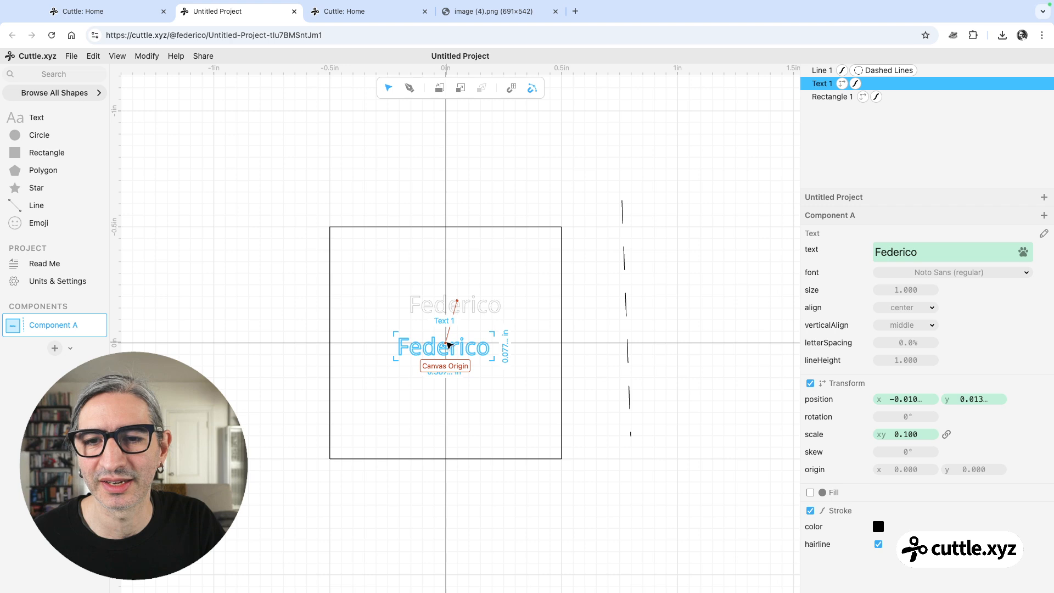
pyautogui.click(466, 313)
# Set the project's sharing option to Unlisted
pyautogui.scroll(3, 476, 296)
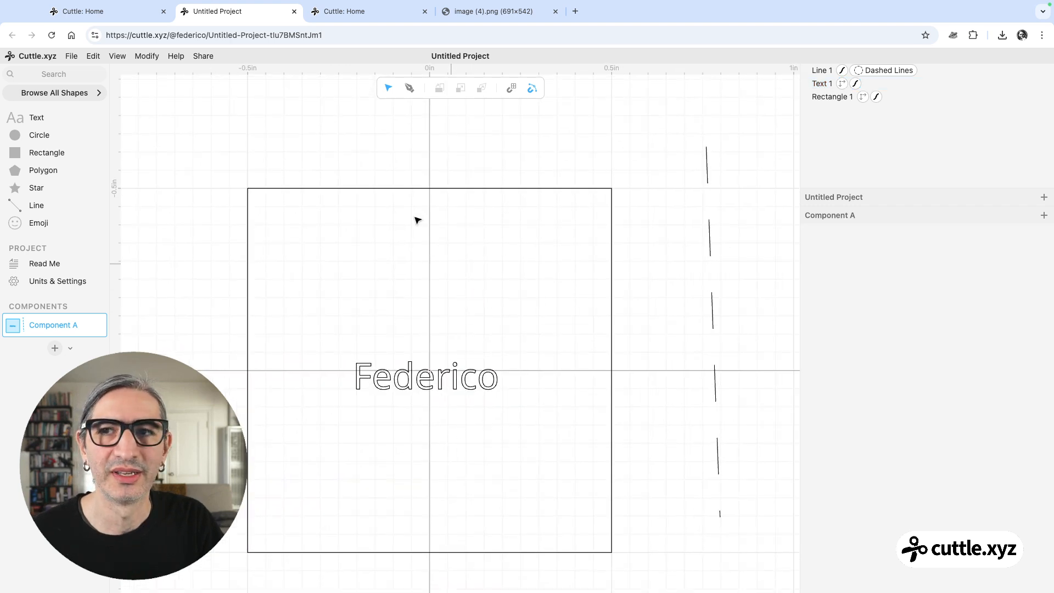
pyautogui.click(196, 57)
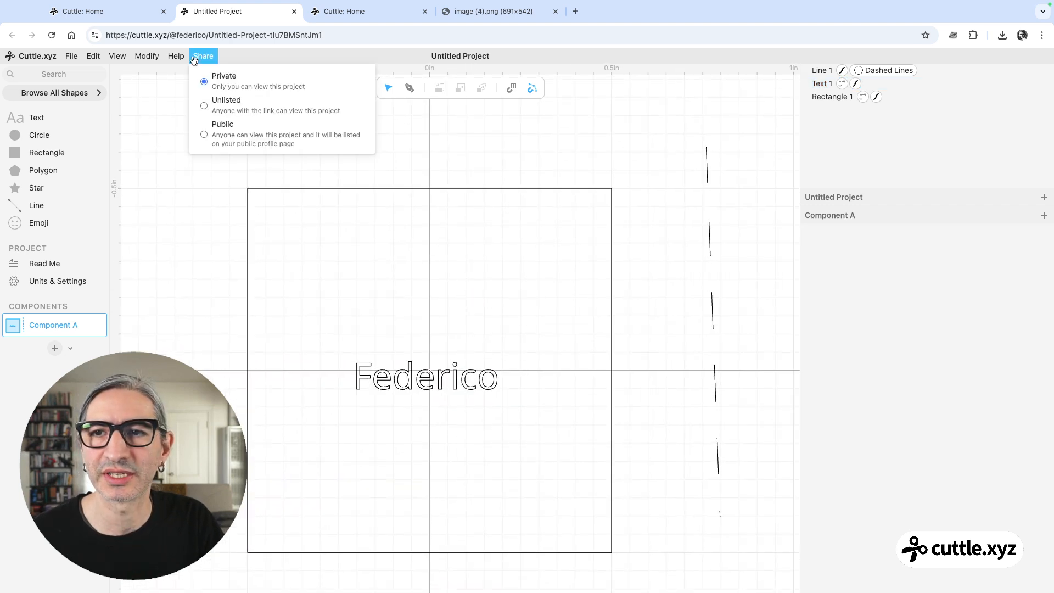
pyautogui.click(204, 107)
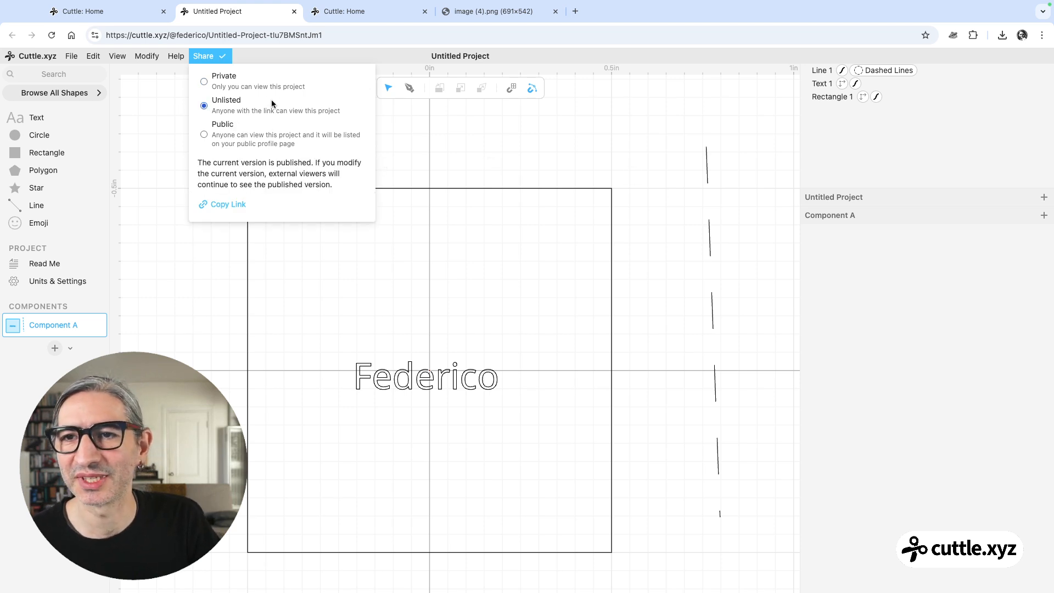
# Switch the project's sharing option to Private and back to Unlisted, closing the sharing options
pyautogui.click(204, 83)
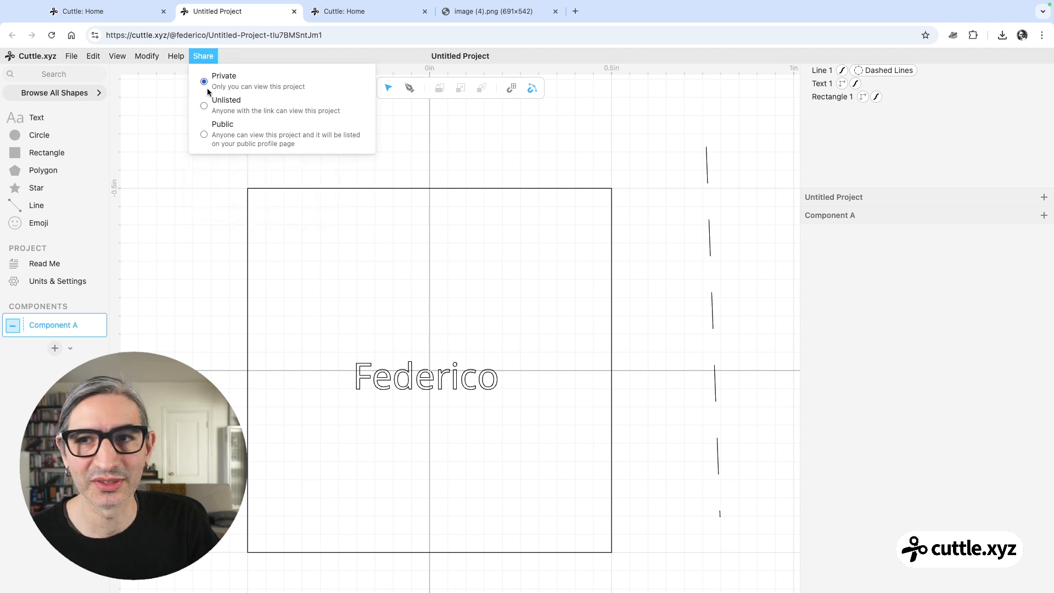
pyautogui.click(204, 106)
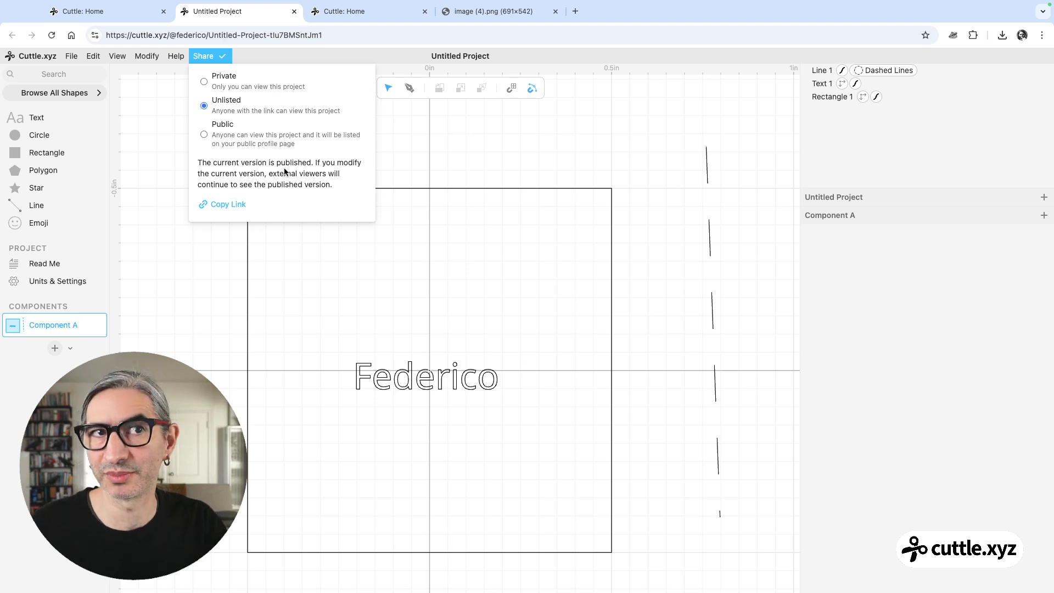
pyautogui.click(496, 157)
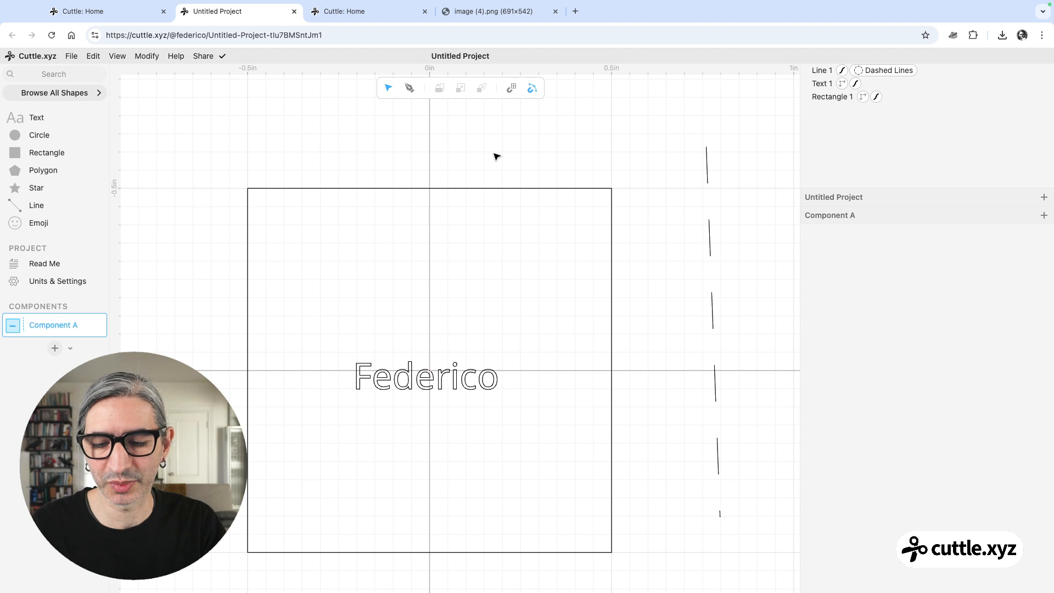
# Open the project owner's public Cuttle profile page in a new browser tab
pyautogui.hotkey('ctrl', 't')
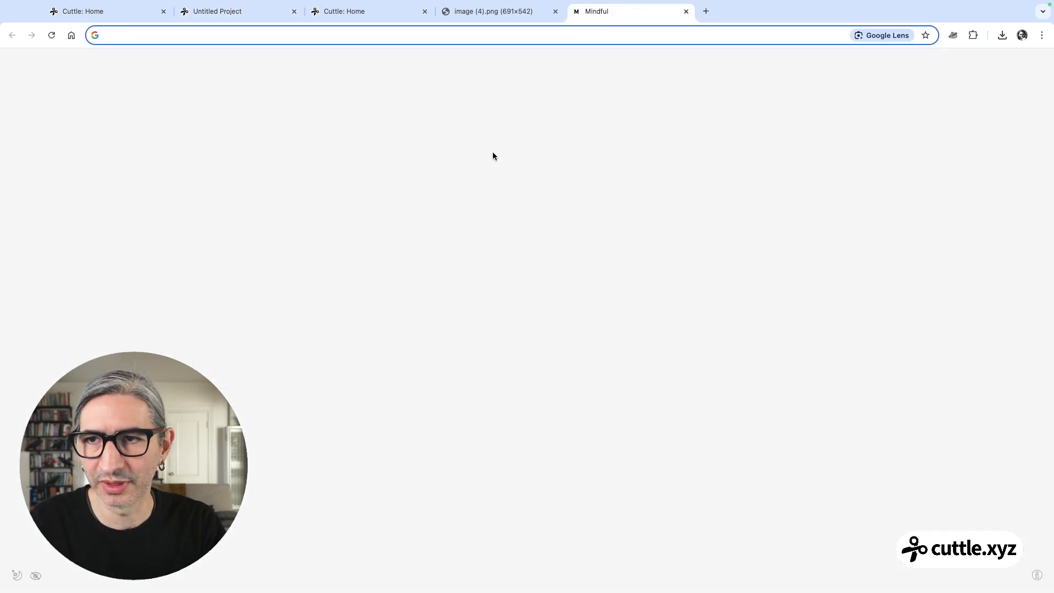
pyautogui.write('cuttle.xyz')
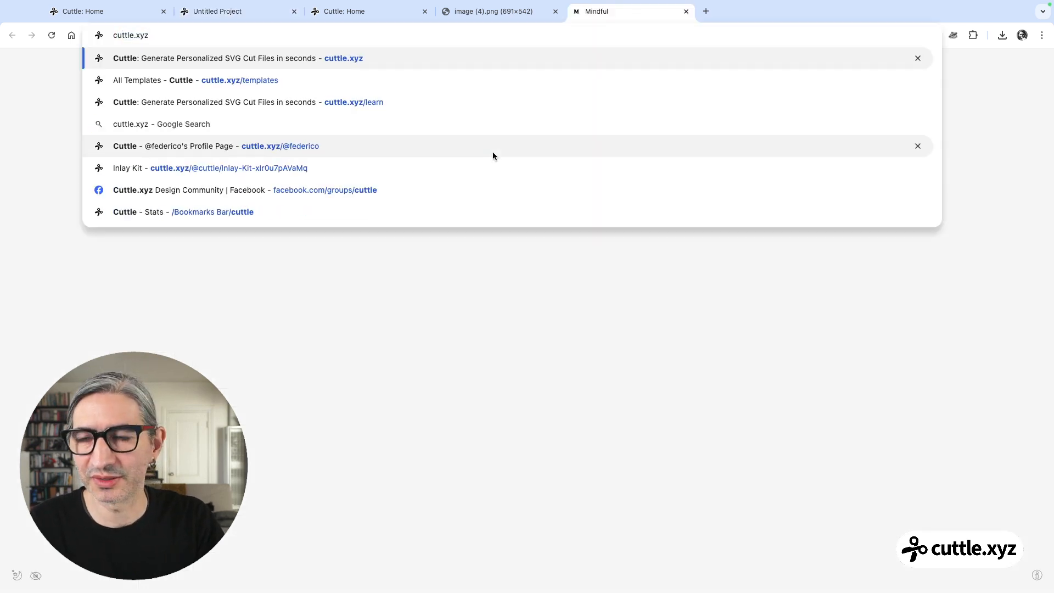
pyautogui.write('/@')
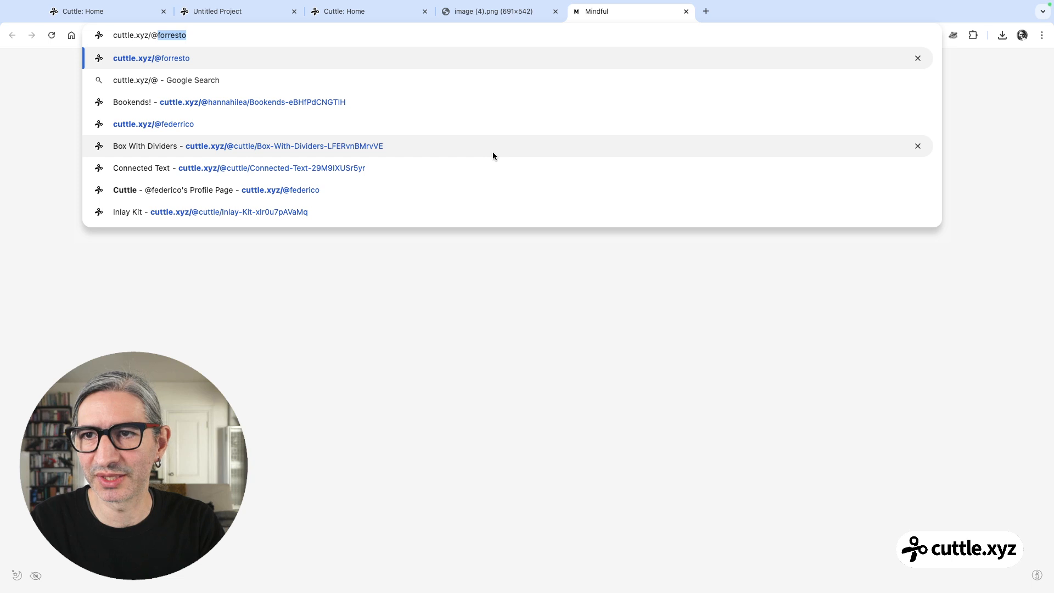
pyautogui.write('federrico')
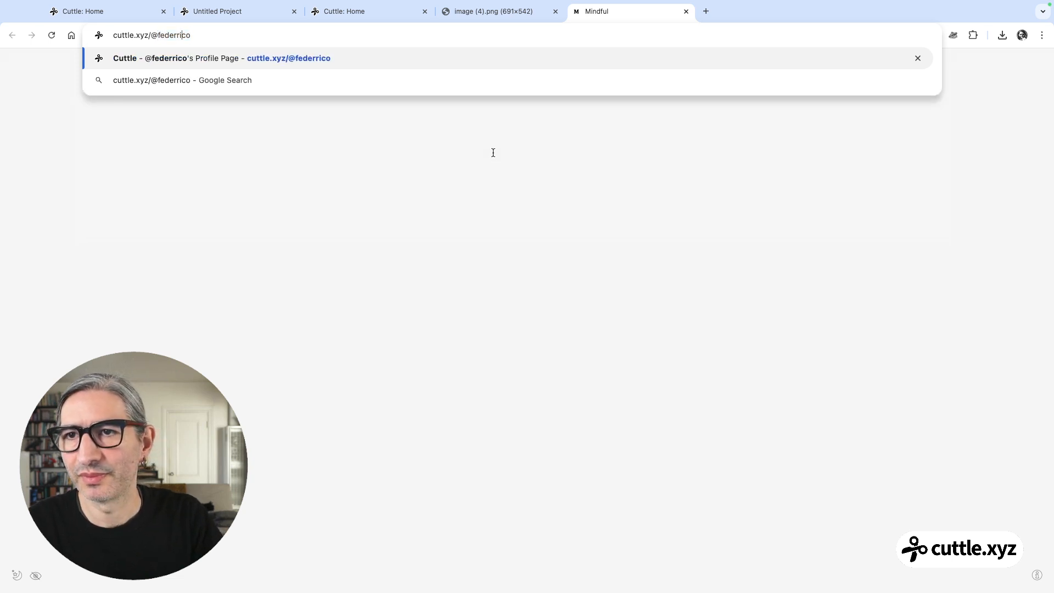
pyautogui.press('BackSpace')
pyautogui.press('Return')
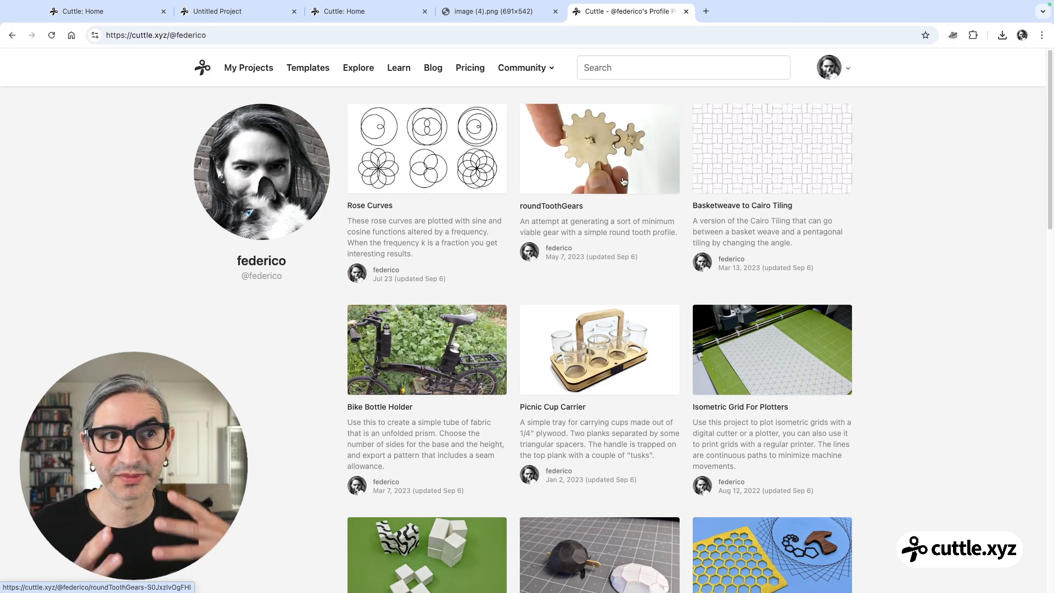
# Look through the public projects on the profile page and open the Rose Curves project
pyautogui.scroll(-10, 654, 232)
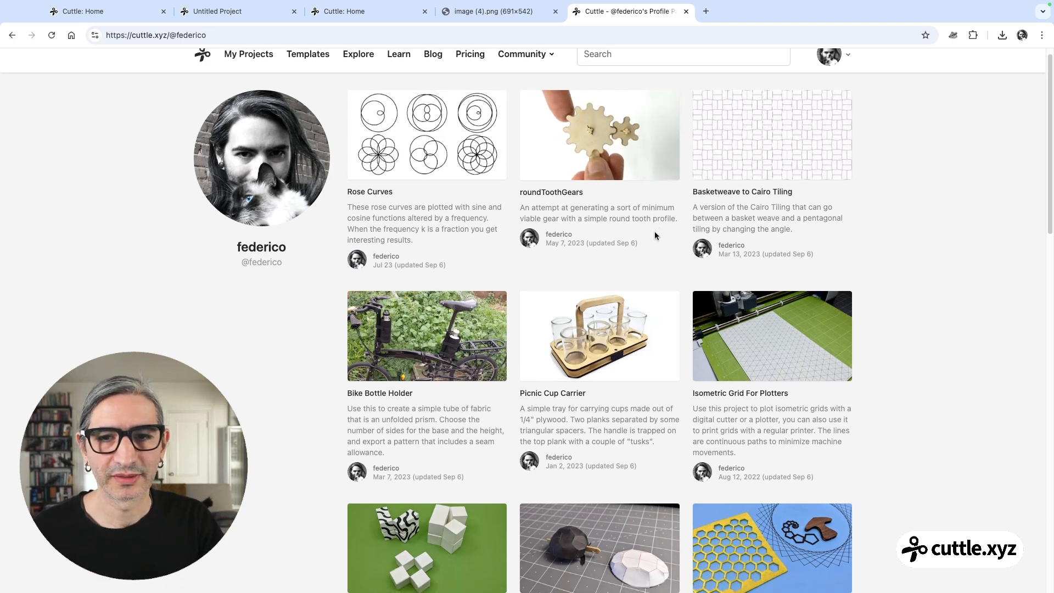
pyautogui.scroll(-9, 661, 236)
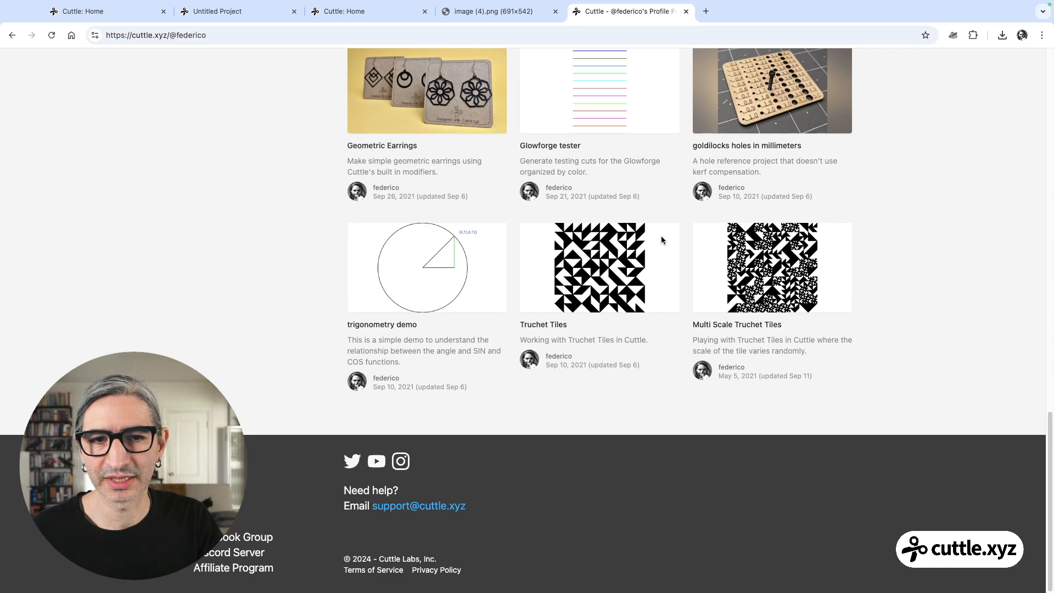
pyautogui.scroll(12, 661, 236)
pyautogui.scroll(3, 661, 240)
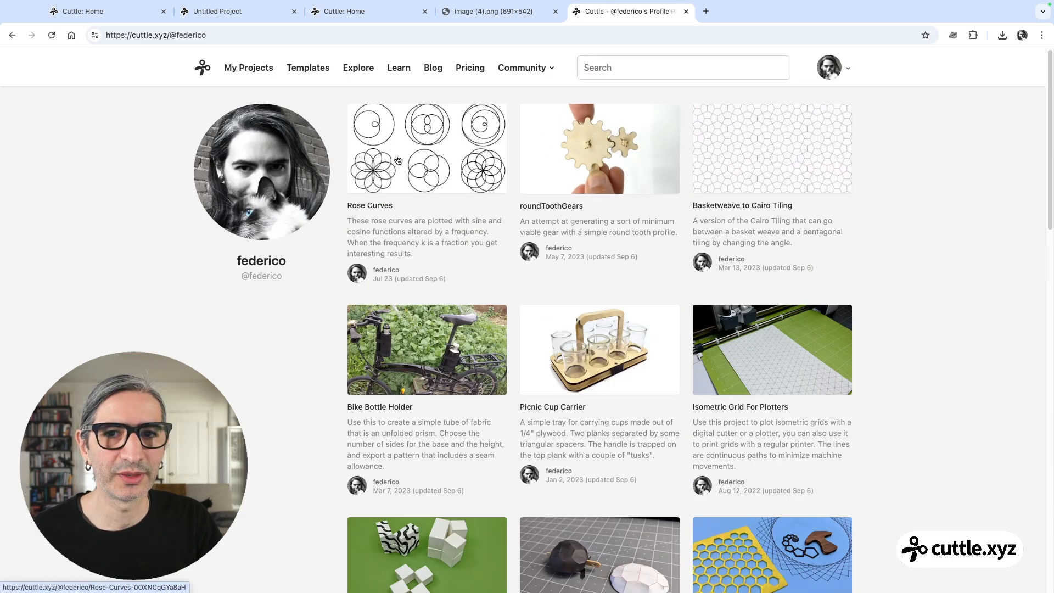
pyautogui.click(434, 174)
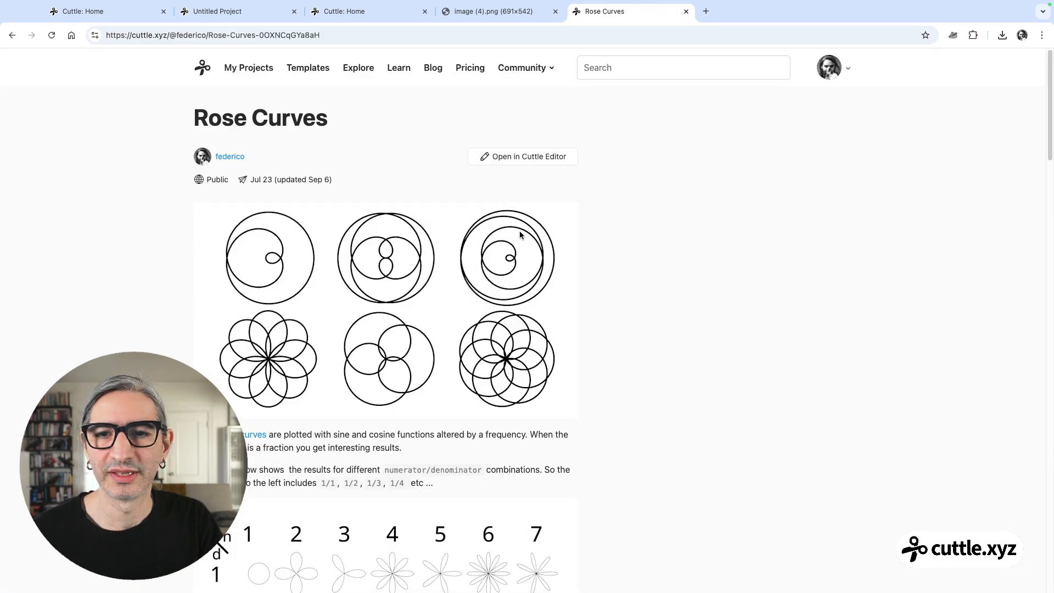
# Examine the Rose Curves page and try adjusting the numerator of the Single Rose Curve
pyautogui.scroll(-4, 521, 235)
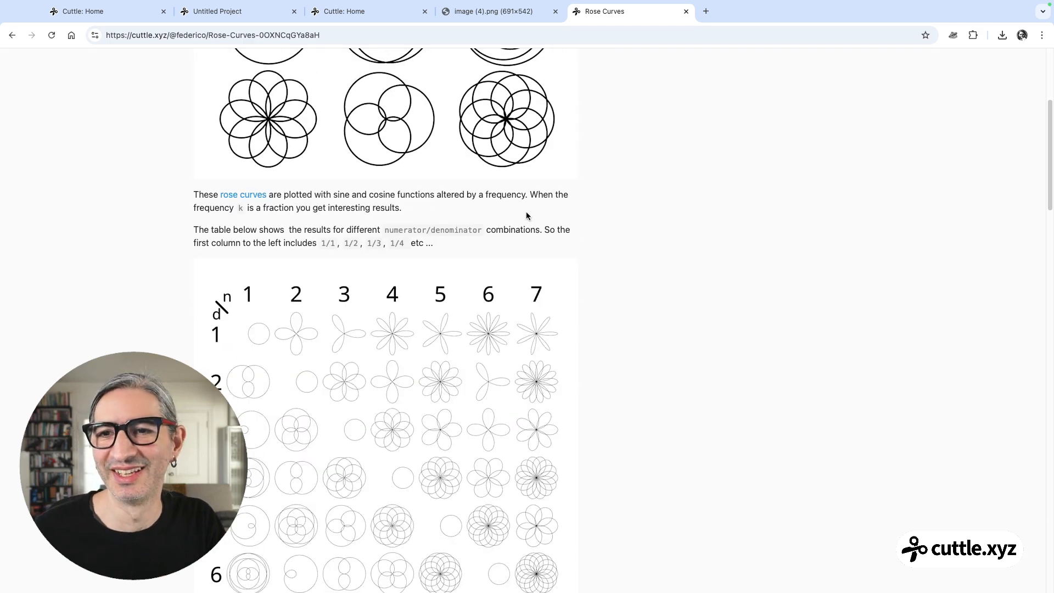
pyautogui.scroll(-10, 526, 214)
pyautogui.scroll(-2, 526, 216)
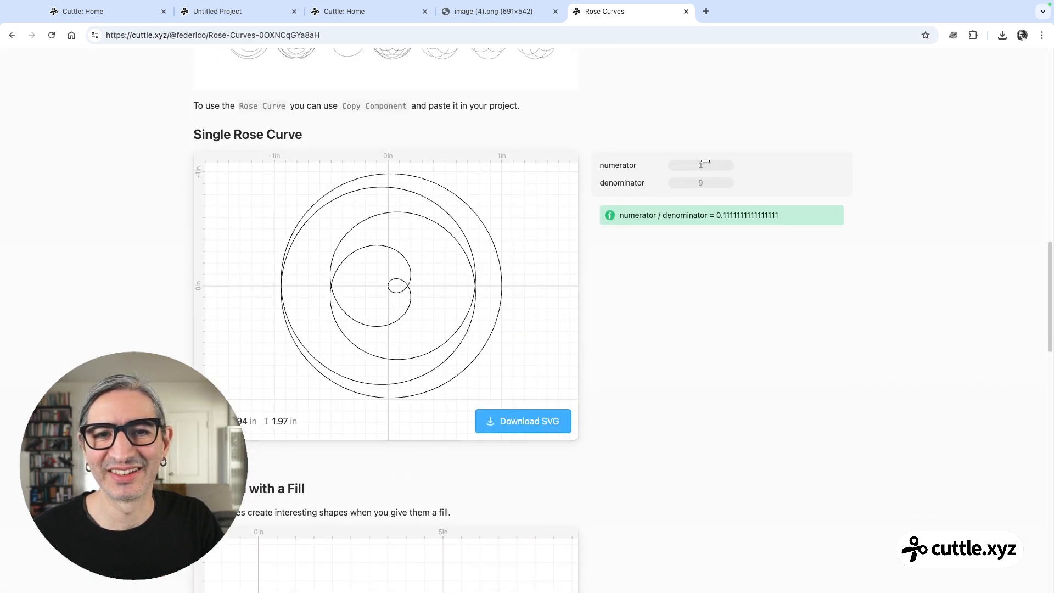
pyautogui.moveTo(699, 166); pyautogui.dragTo(706, 164)
pyautogui.scroll(15, 664, 146)
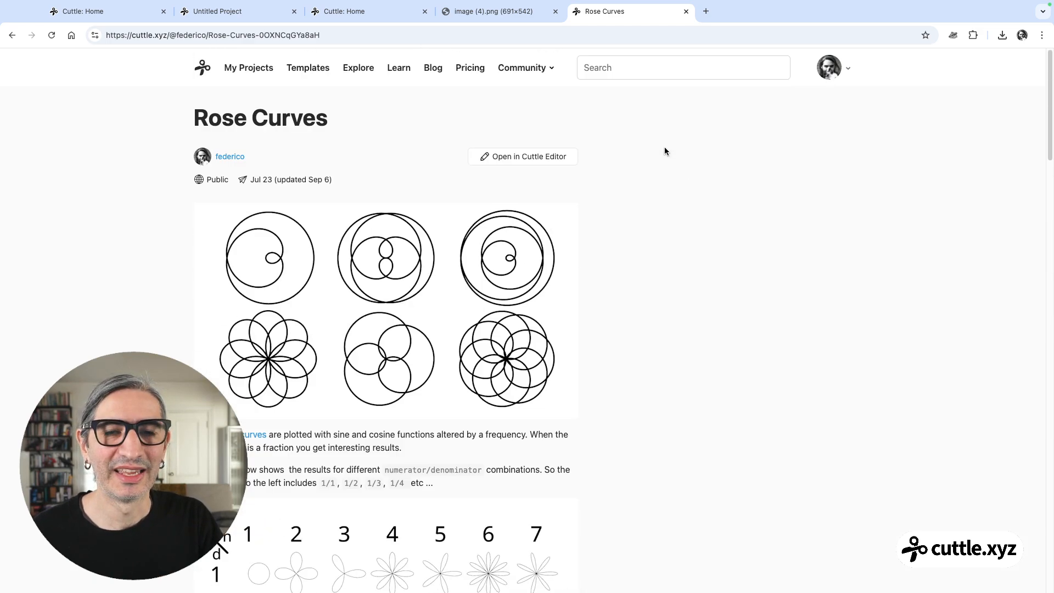
# Open the Rose Curves project in the Cuttle editor, clearing the changed parameters
pyautogui.click(543, 157)
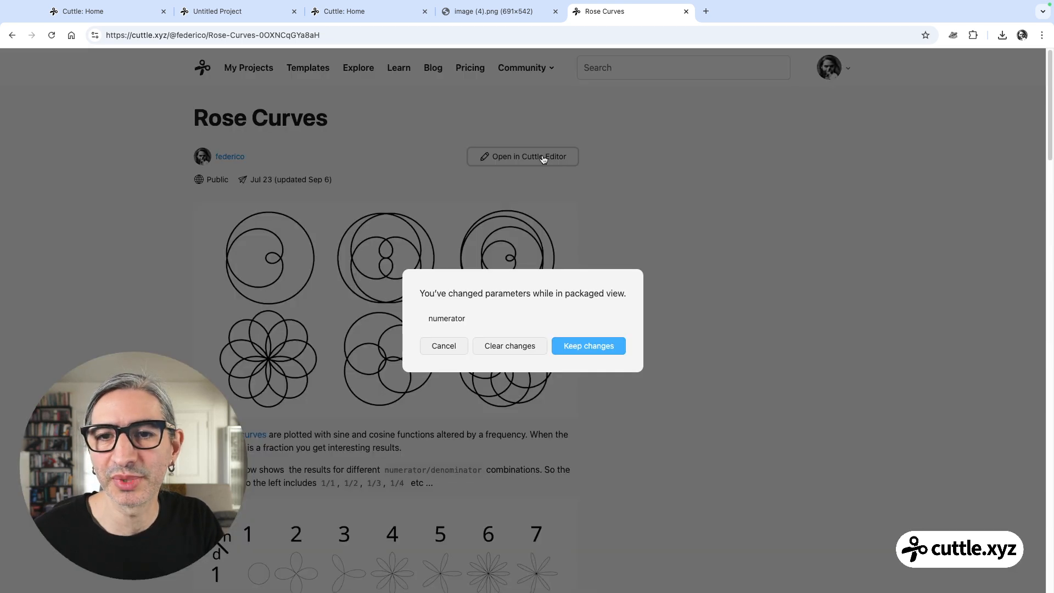
pyautogui.click(510, 345)
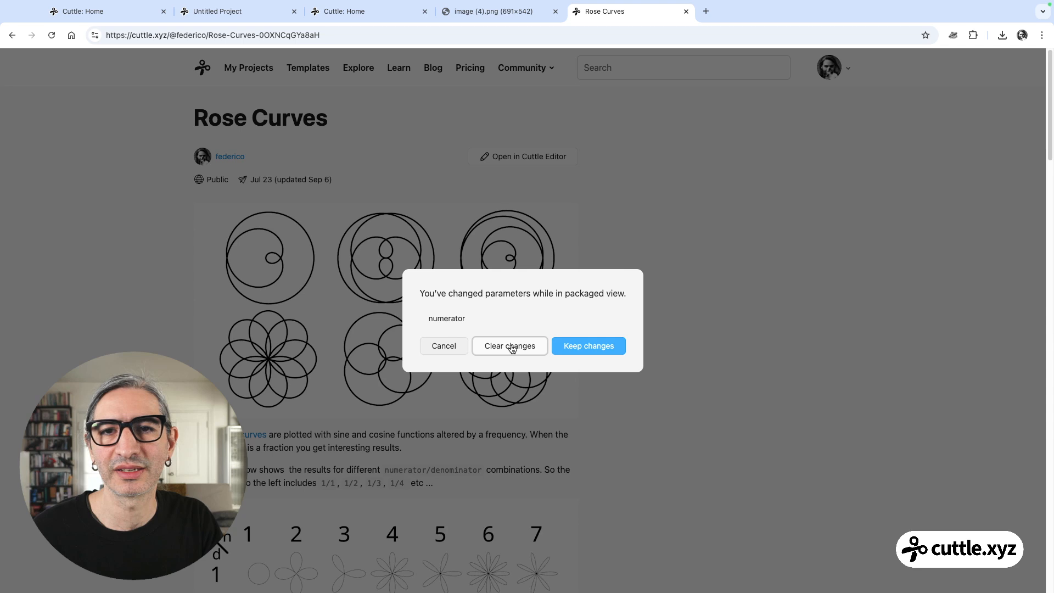
pyautogui.scroll(3, 529, 343)
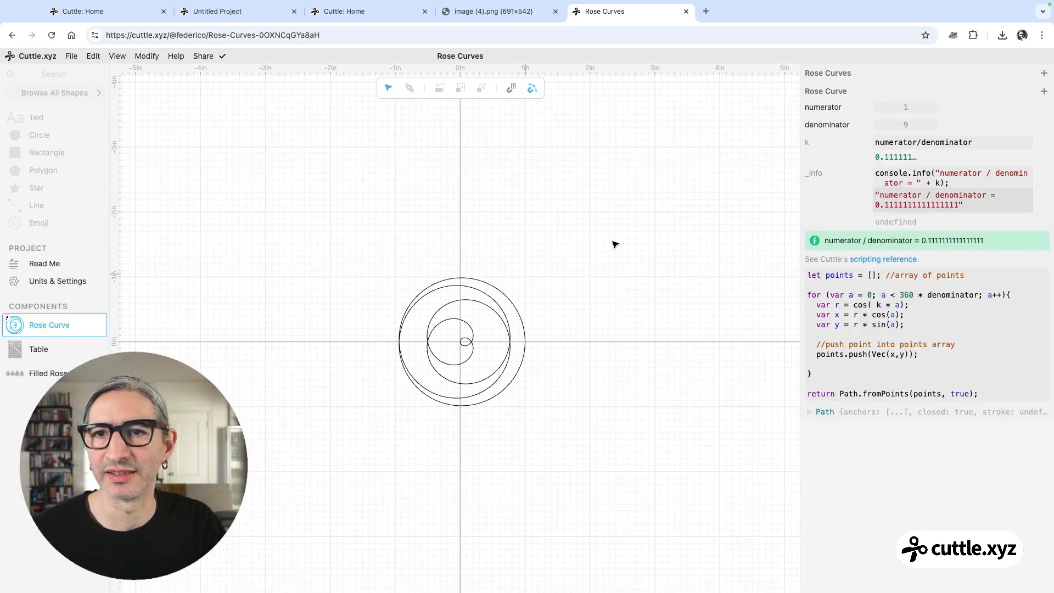
# Return to the Untitled Project and set its sharing option to Public
pyautogui.click(337, 29)
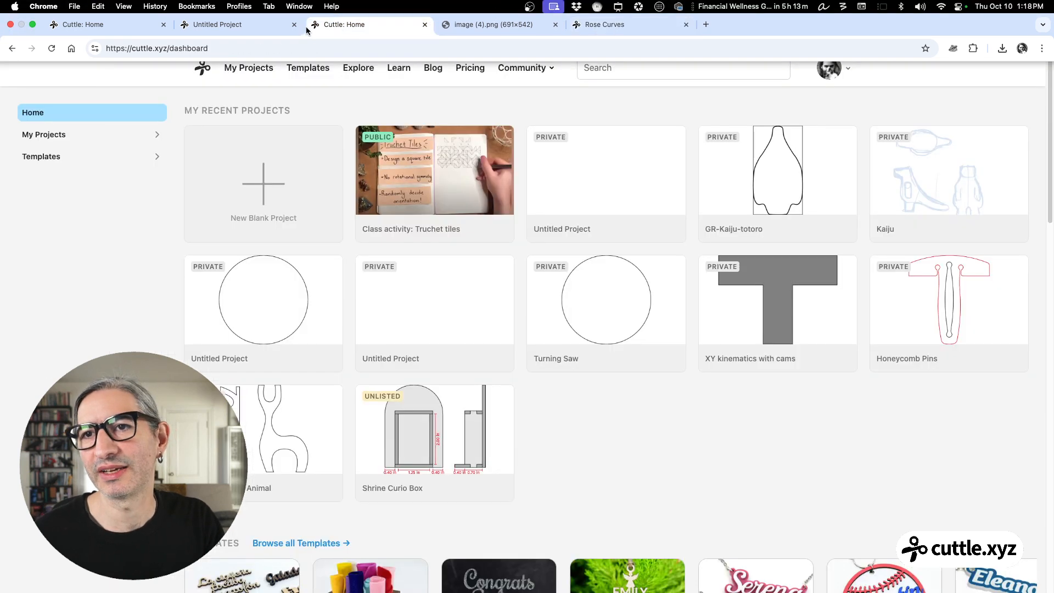
pyautogui.click(259, 25)
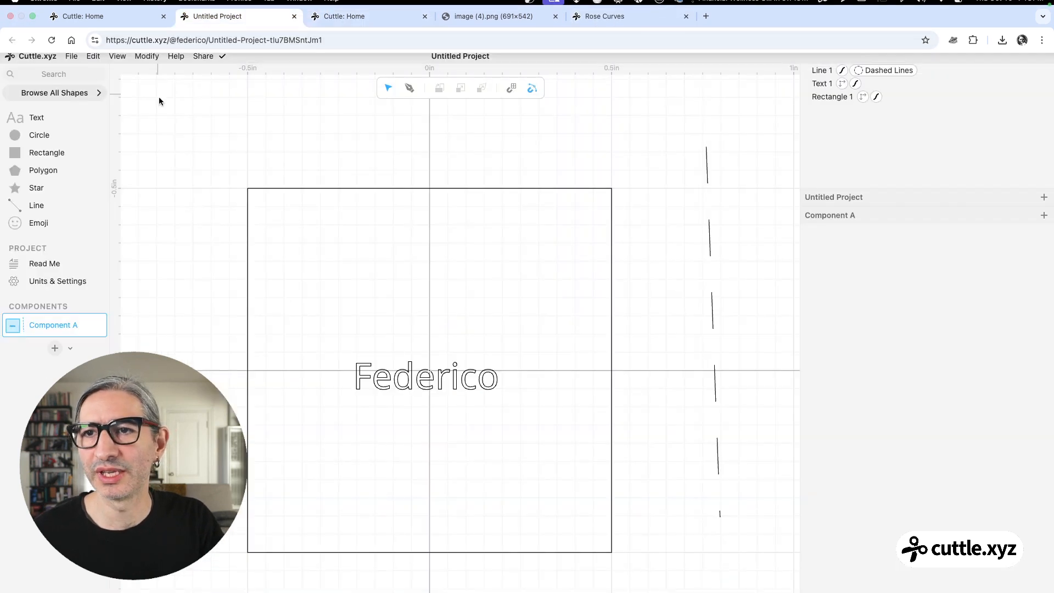
pyautogui.click(202, 57)
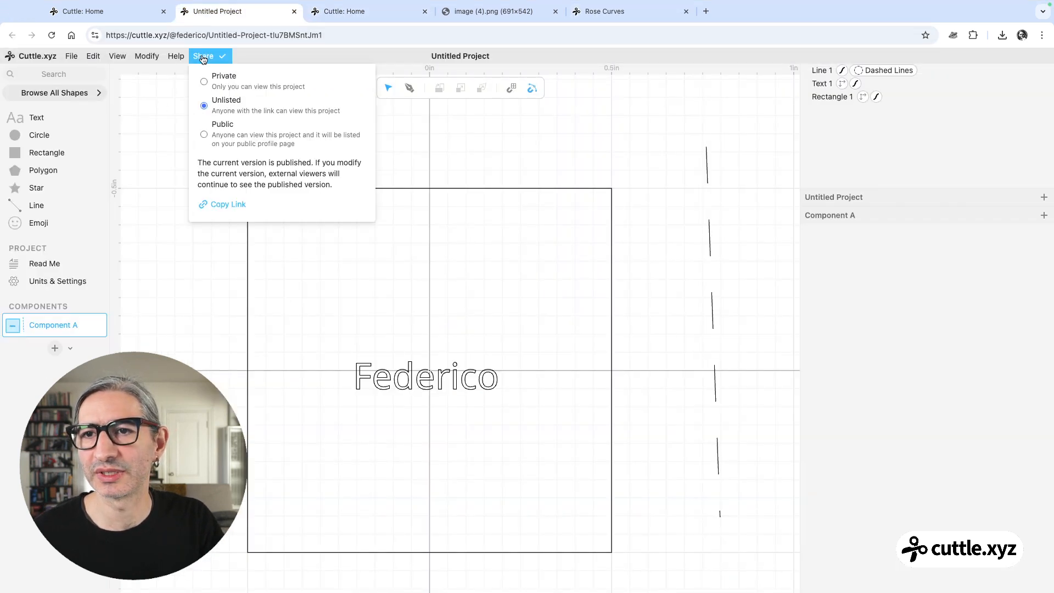
pyautogui.click(204, 135)
pyautogui.click(422, 146)
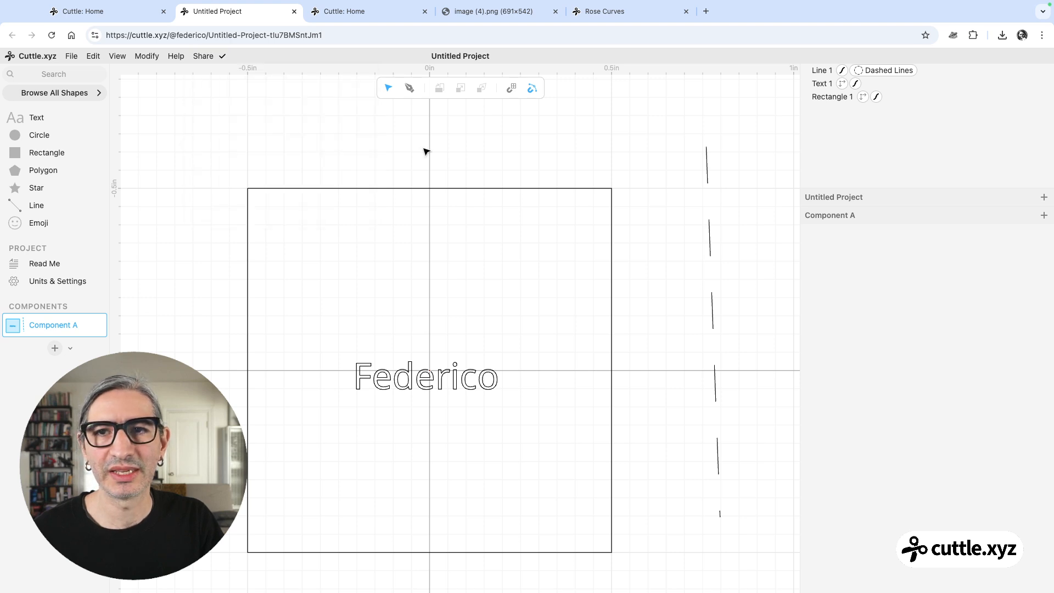
# Shorten the Rose Curves web address to its owner's profile page and load it to check the public listing
pyautogui.click(598, 13)
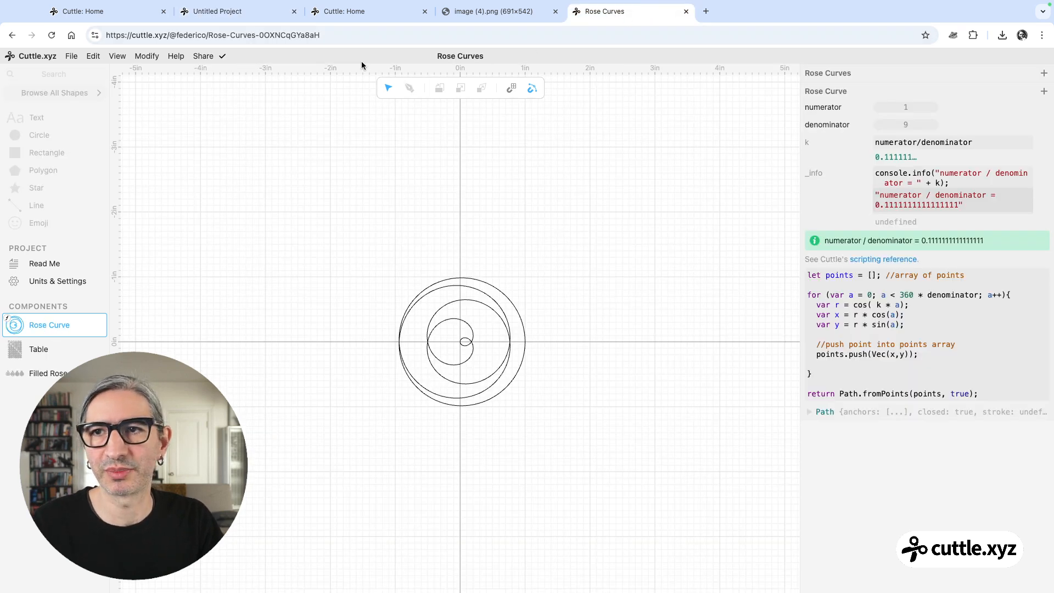
pyautogui.moveTo(207, 35); pyautogui.dragTo(331, 49)
pyautogui.press('BackSpace')
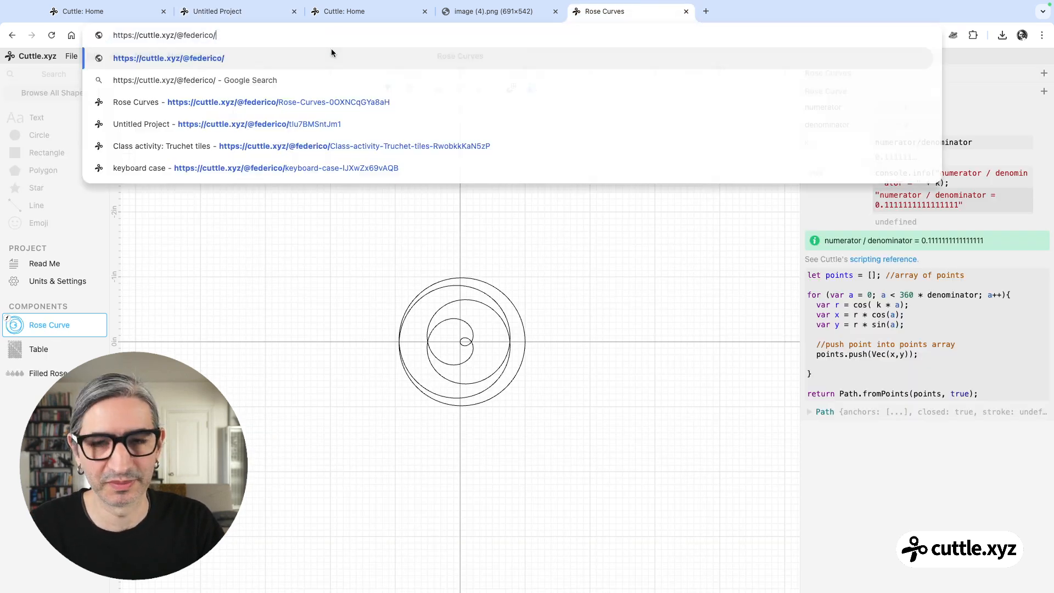
pyautogui.press('Return')
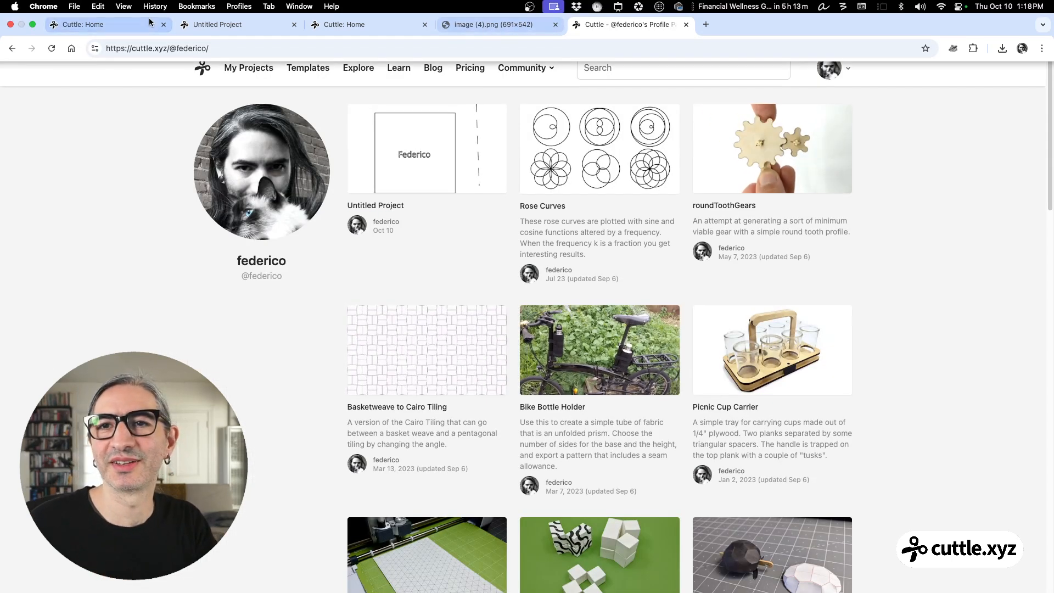
# Go back to the Untitled Project and set its sharing option to Unlisted
pyautogui.click(247, 17)
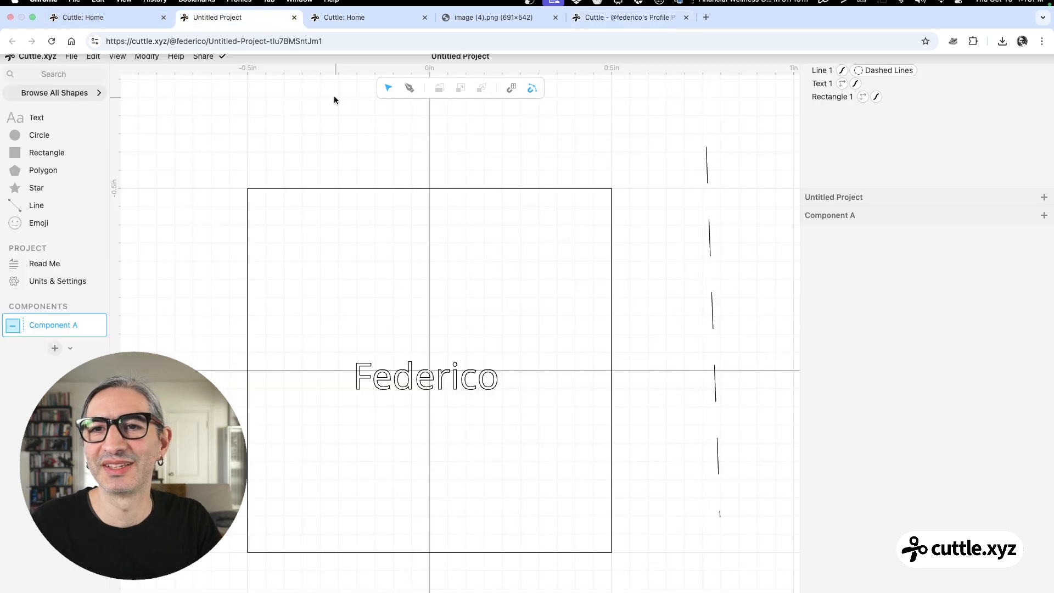
pyautogui.click(202, 56)
pyautogui.click(228, 101)
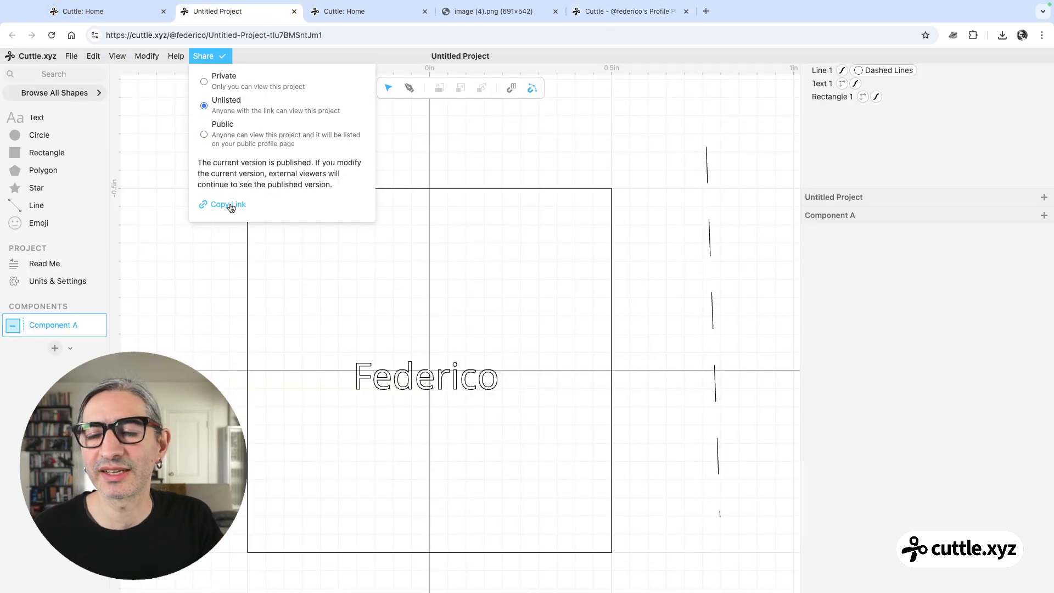
pyautogui.click(466, 183)
# Select the dashed line, name text and square together and delete them from the canvas
pyautogui.scroll(-2, 247, 148)
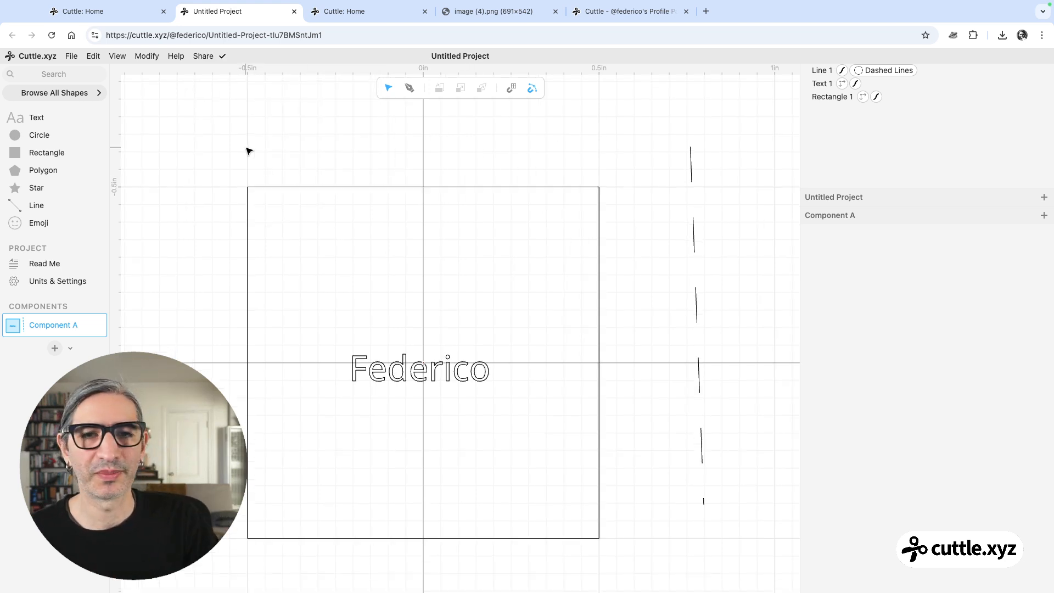
pyautogui.moveTo(230, 135); pyautogui.dragTo(732, 546)
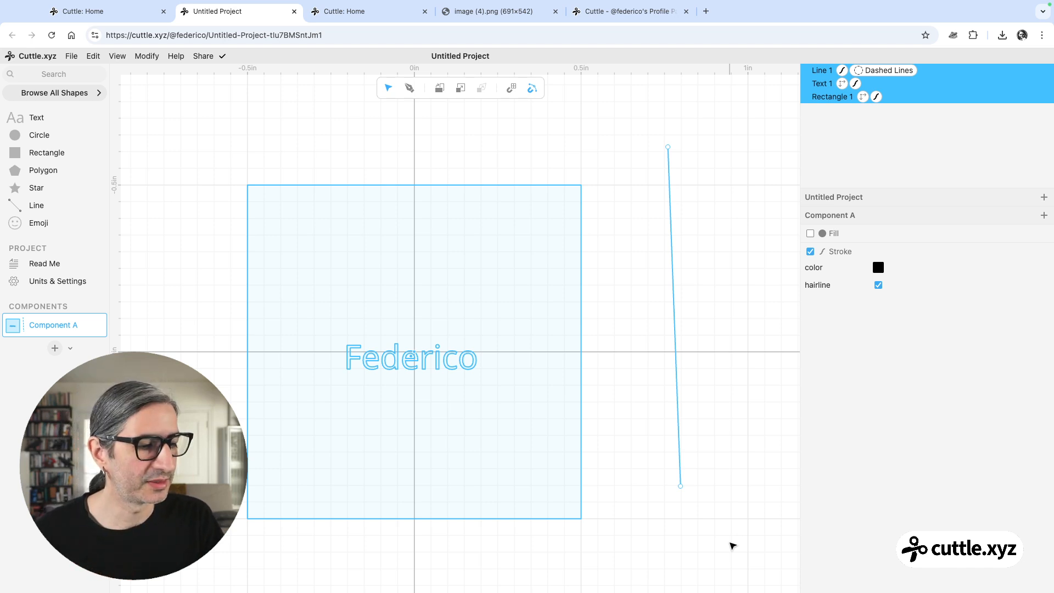
pyautogui.click(655, 351)
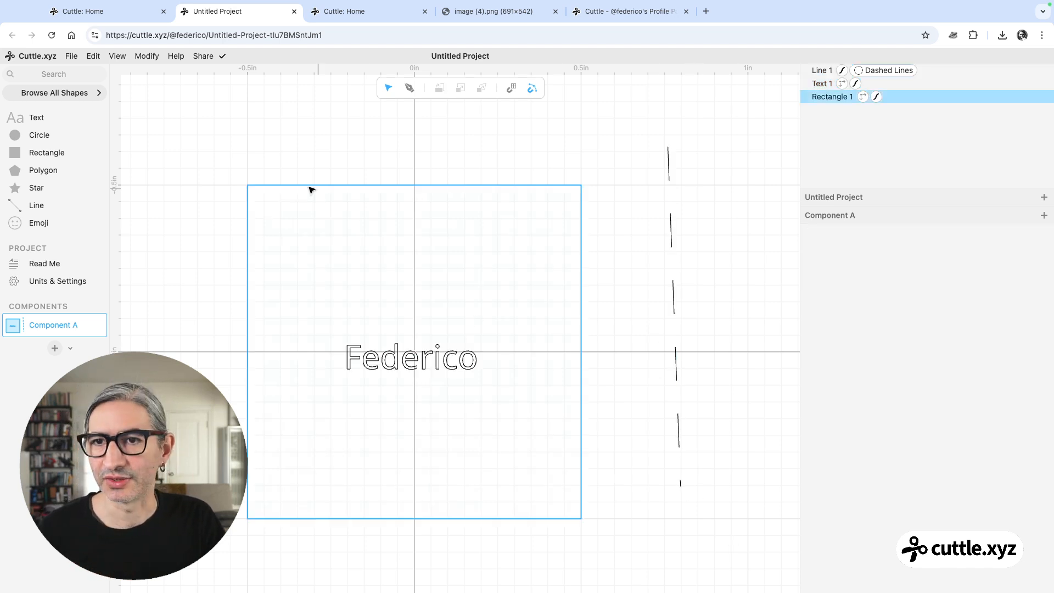
pyautogui.moveTo(219, 145)
pyautogui.mouseDown()
pyautogui.moveTo(644, 454)
pyautogui.moveTo(702, 566)
pyautogui.mouseUp()
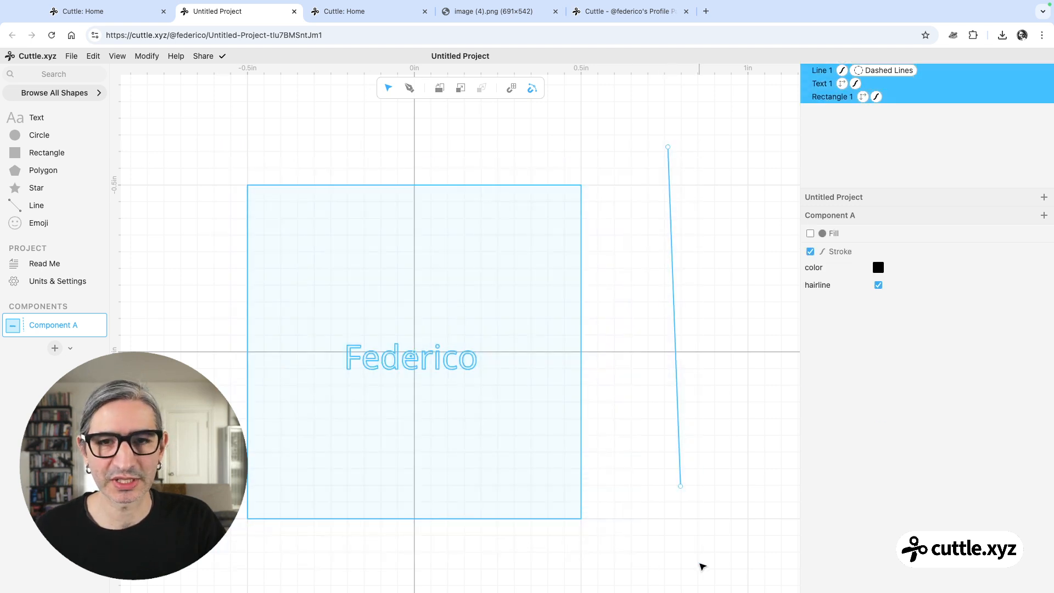
pyautogui.press('Delete')
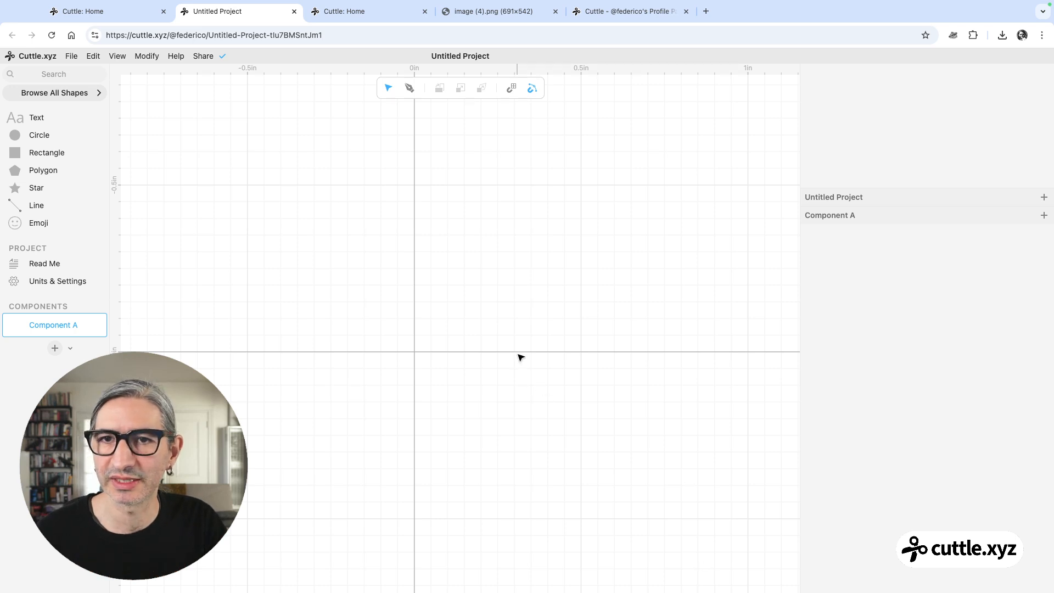
# Add a 0.100 in square rectangle at the canvas origin and deselect it
pyautogui.moveTo(521, 357); pyautogui.dragTo(548, 344)
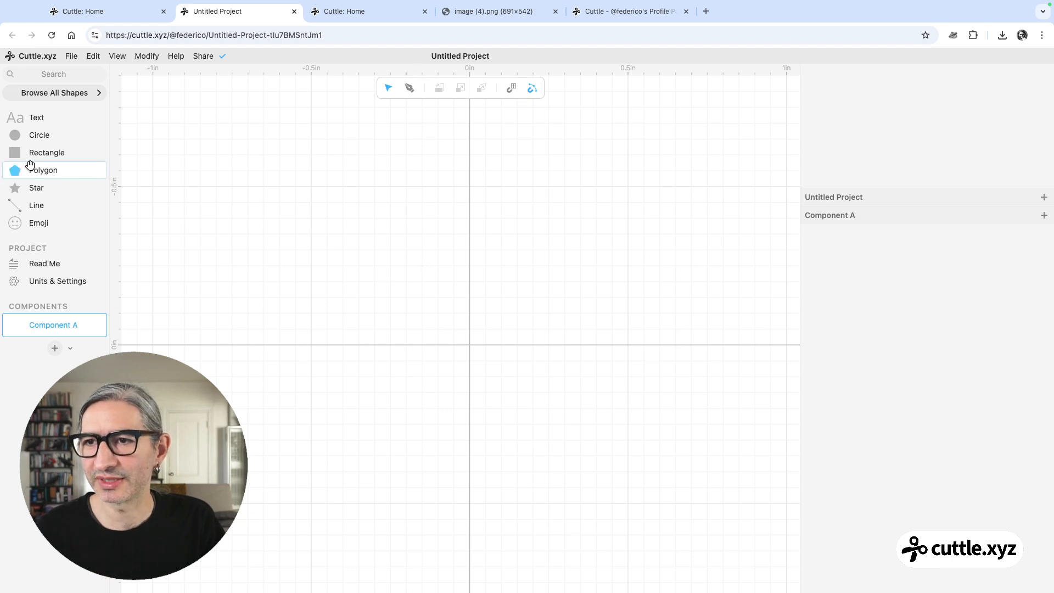
pyautogui.moveTo(19, 155); pyautogui.dragTo(478, 353)
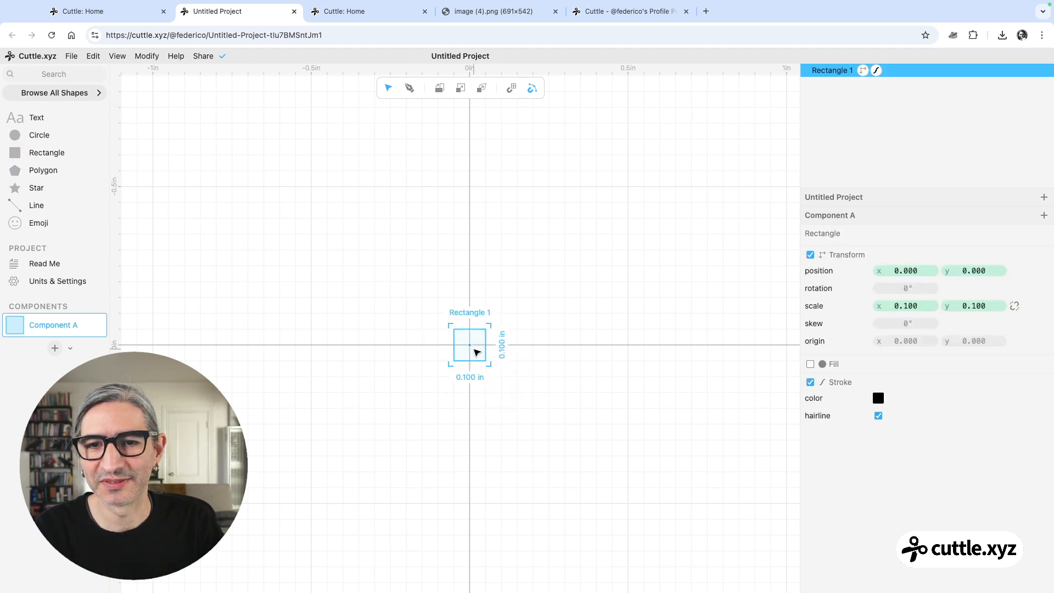
pyautogui.scroll(5, 477, 353)
pyautogui.click(361, 266)
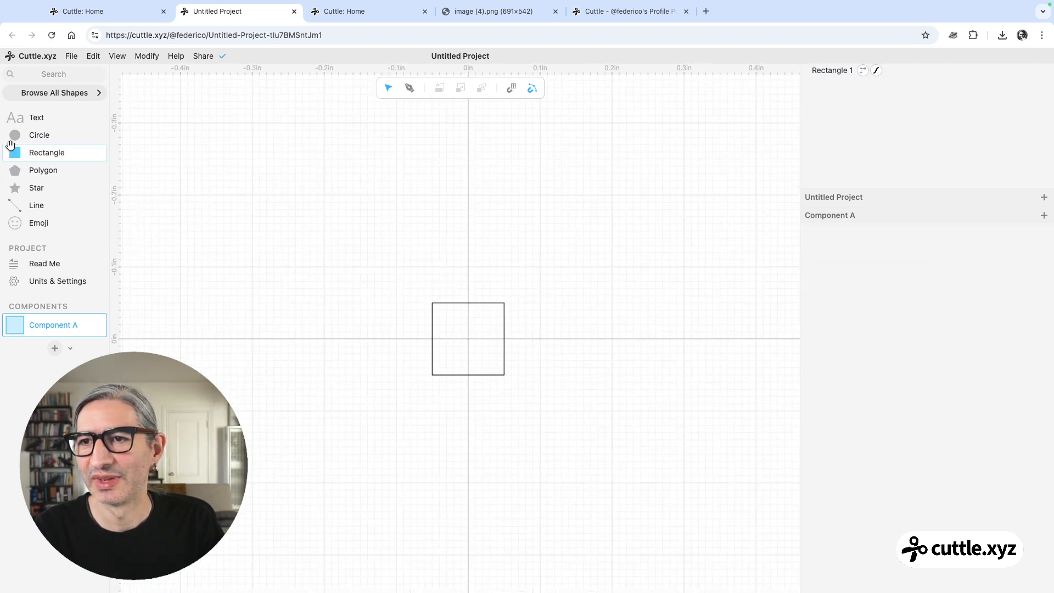
# Add two 0.100 in circles centred on diagonally opposite corners of the square, and deselect them
pyautogui.moveTo(16, 136); pyautogui.dragTo(505, 305)
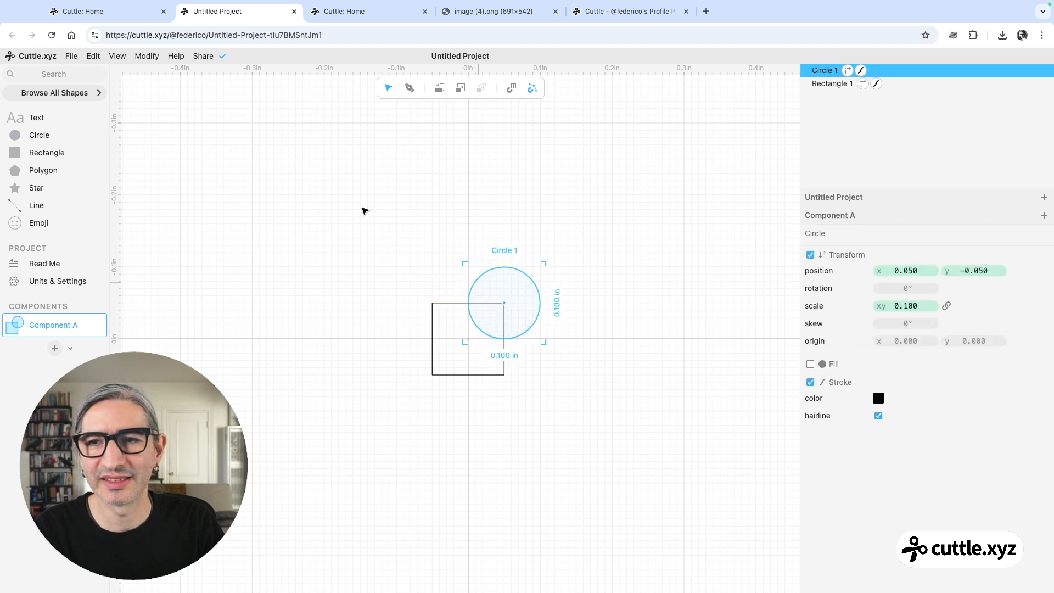
pyautogui.moveTo(33, 135); pyautogui.dragTo(435, 374)
pyautogui.click(397, 301)
pyautogui.scroll(5, 400, 303)
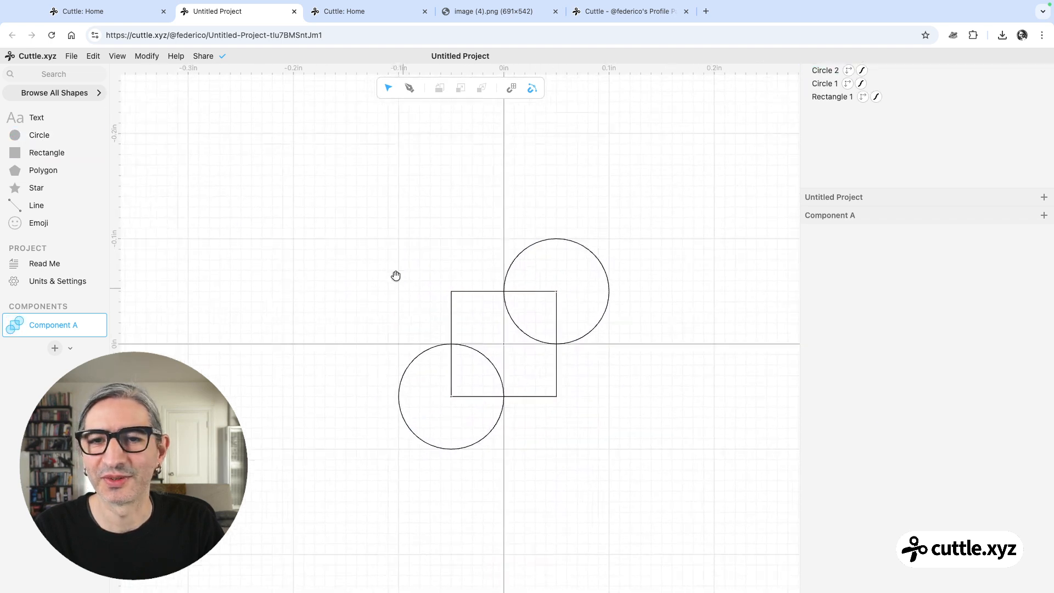
pyautogui.scroll(1, 376, 259)
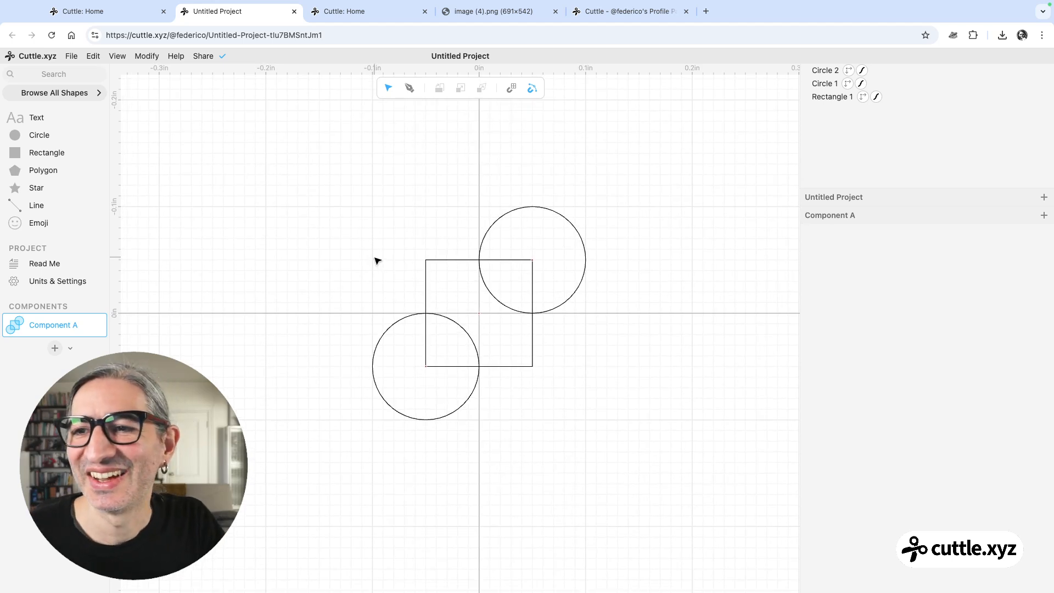
# Write the note "I cut this out of plywood setting 50/100" on the project's Read Me page and start a new line
pyautogui.click(57, 263)
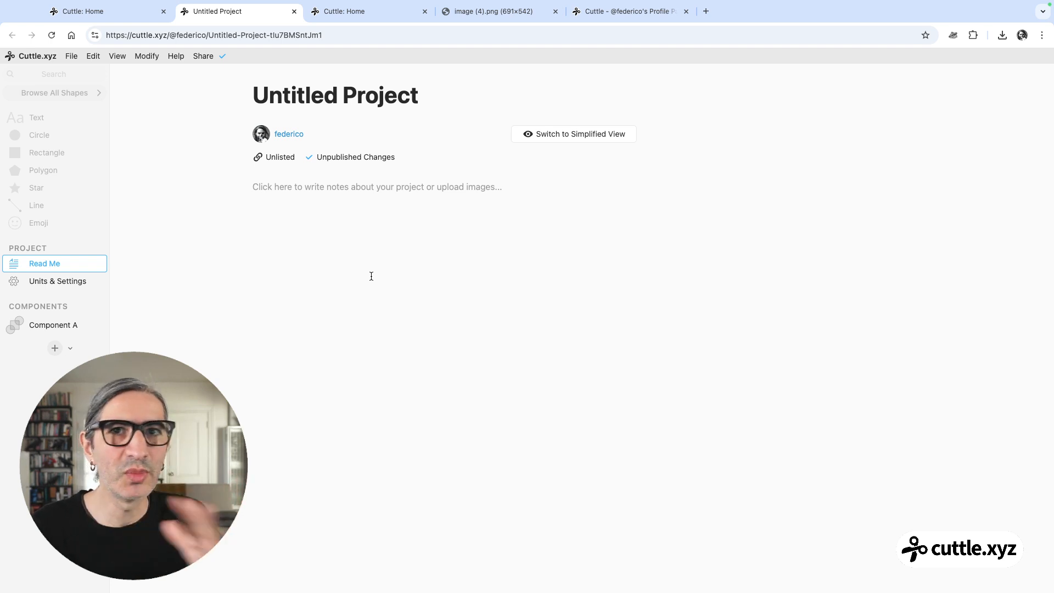
pyautogui.click(408, 187)
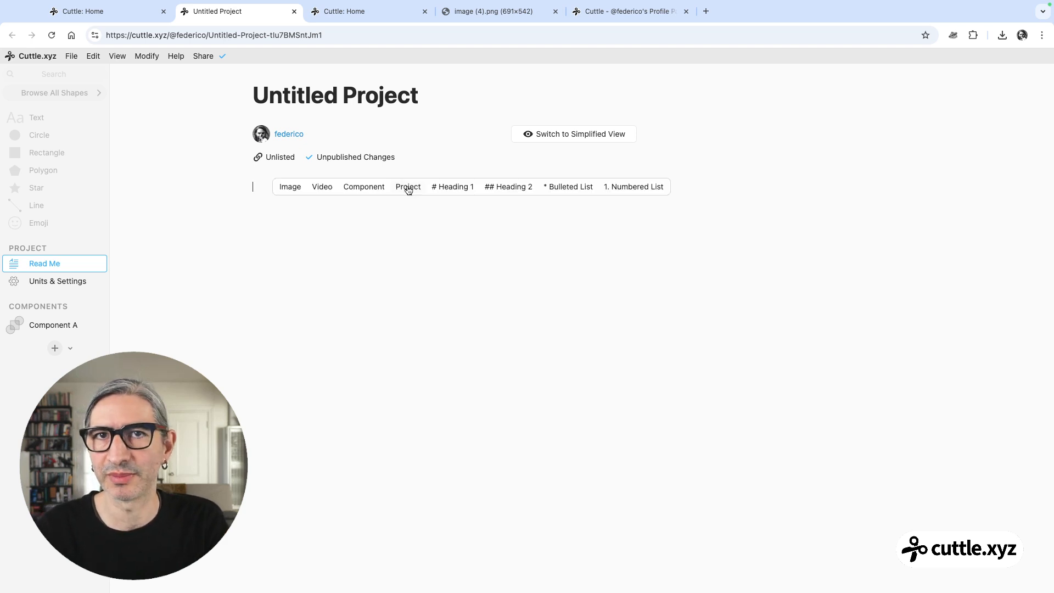
pyautogui.write('I cut th')
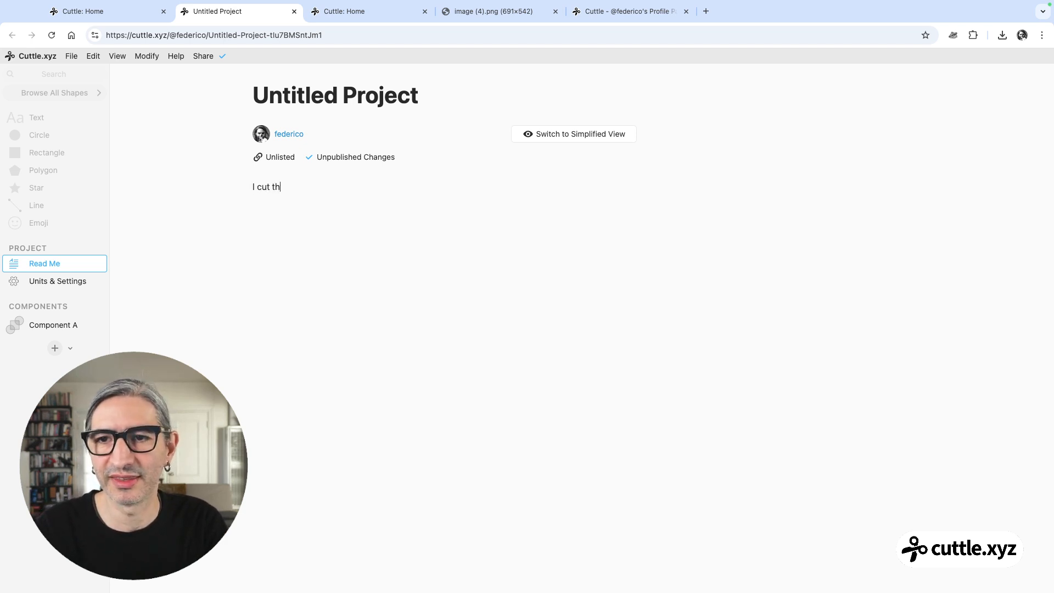
pyautogui.write('is out o')
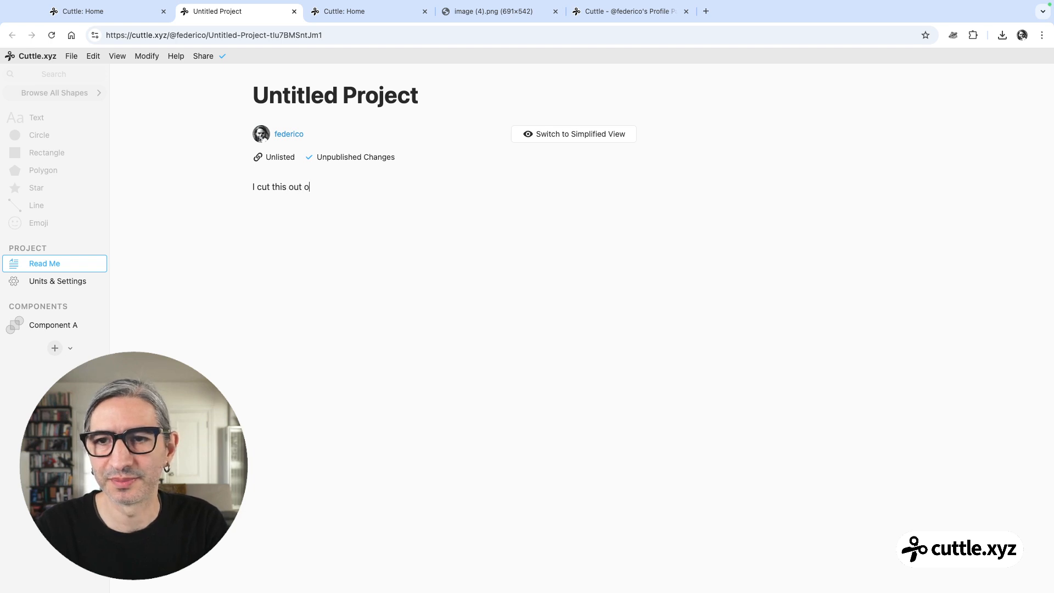
pyautogui.write('f plywood')
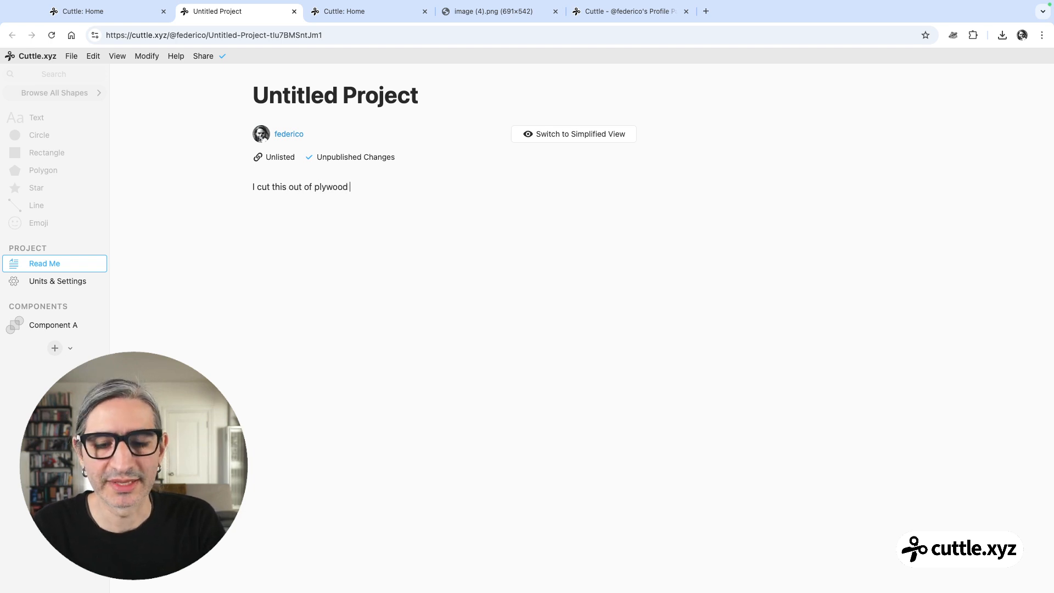
pyautogui.write(' setting ')
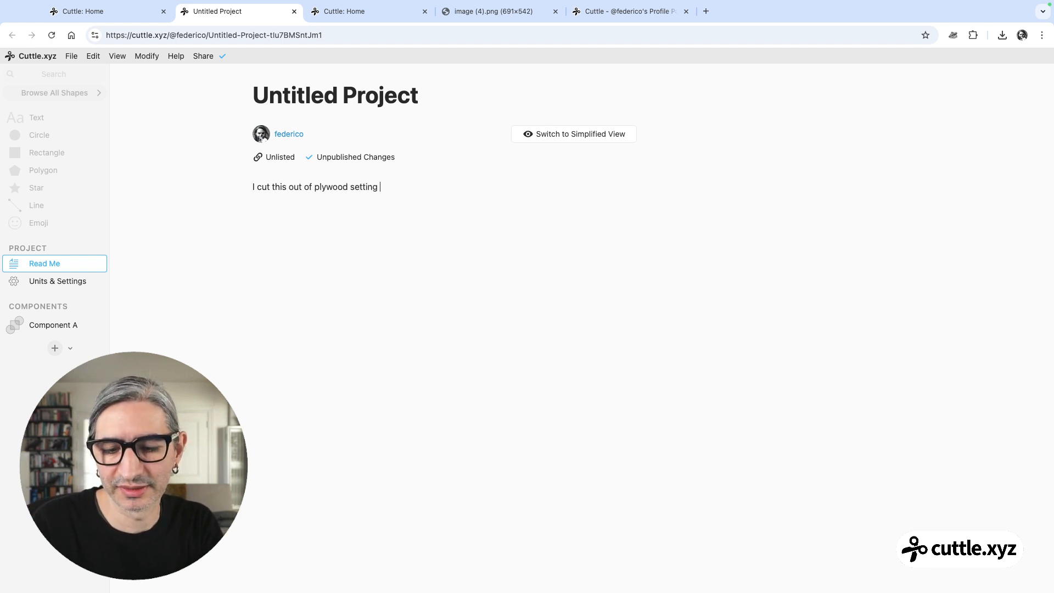
pyautogui.write('50/1')
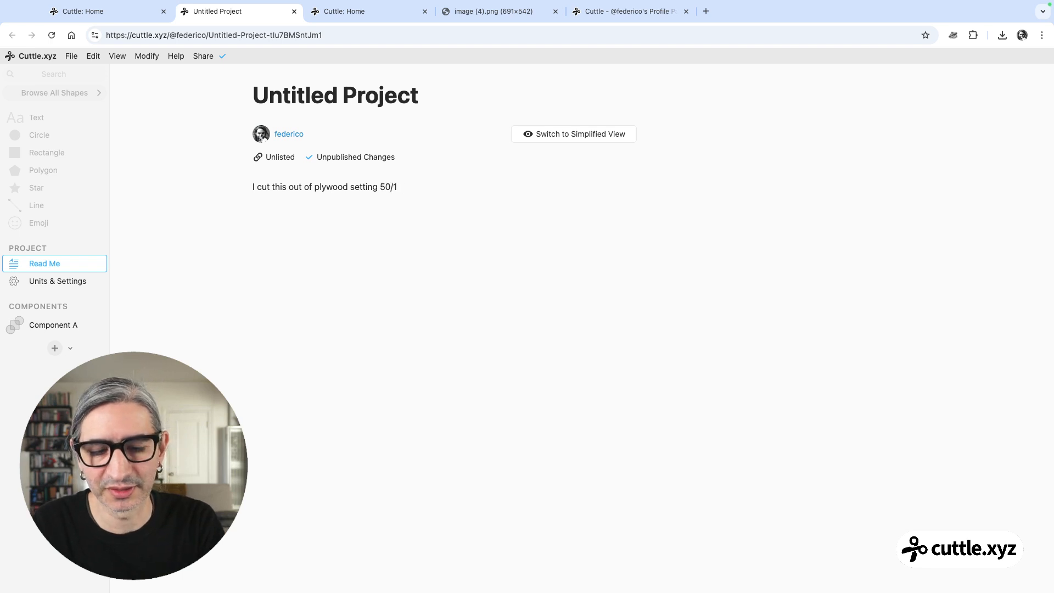
pyautogui.write('00')
pyautogui.press('Return')
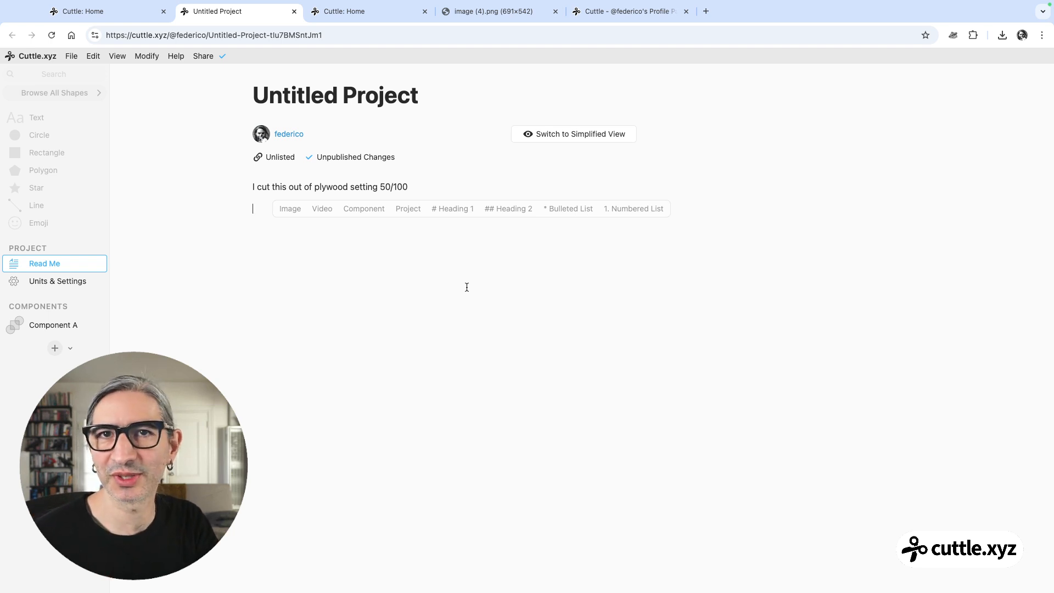
# Insert the image cover 2.JPG from Downloads below the note on the Read Me page
pyautogui.click(295, 212)
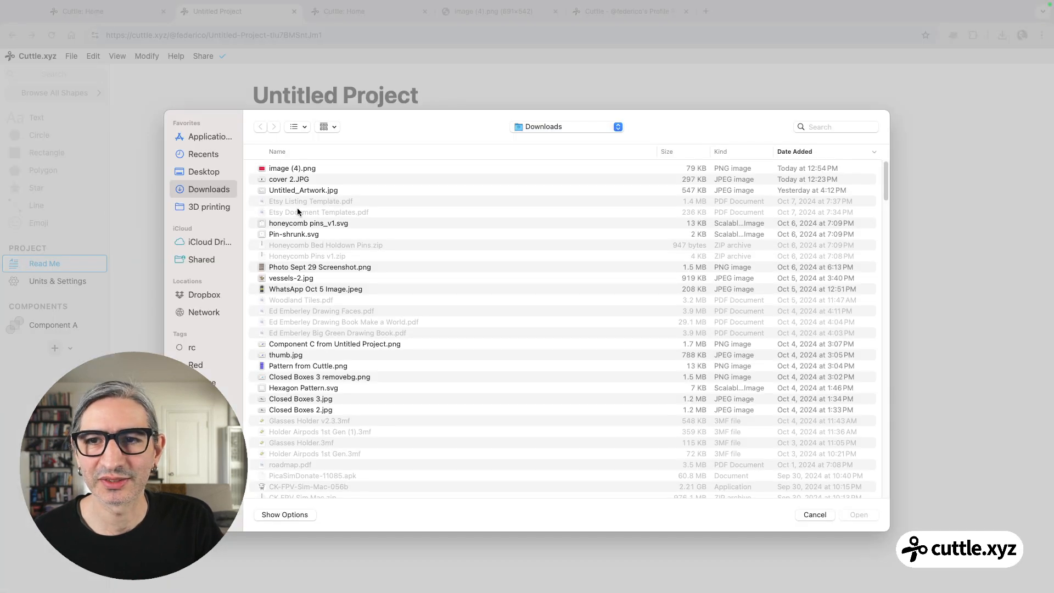
pyautogui.click(301, 180)
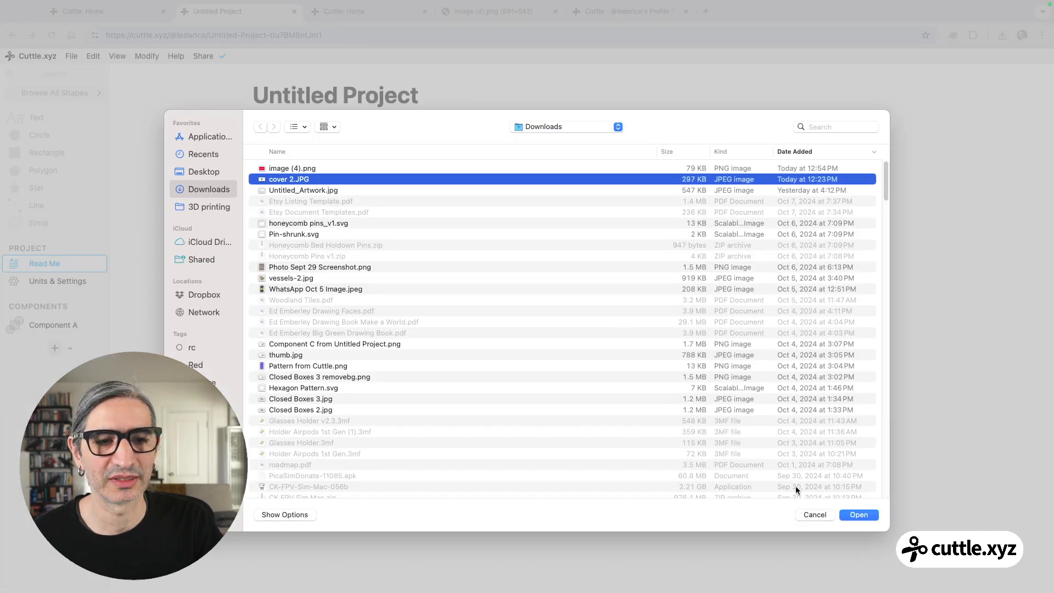
pyautogui.click(857, 515)
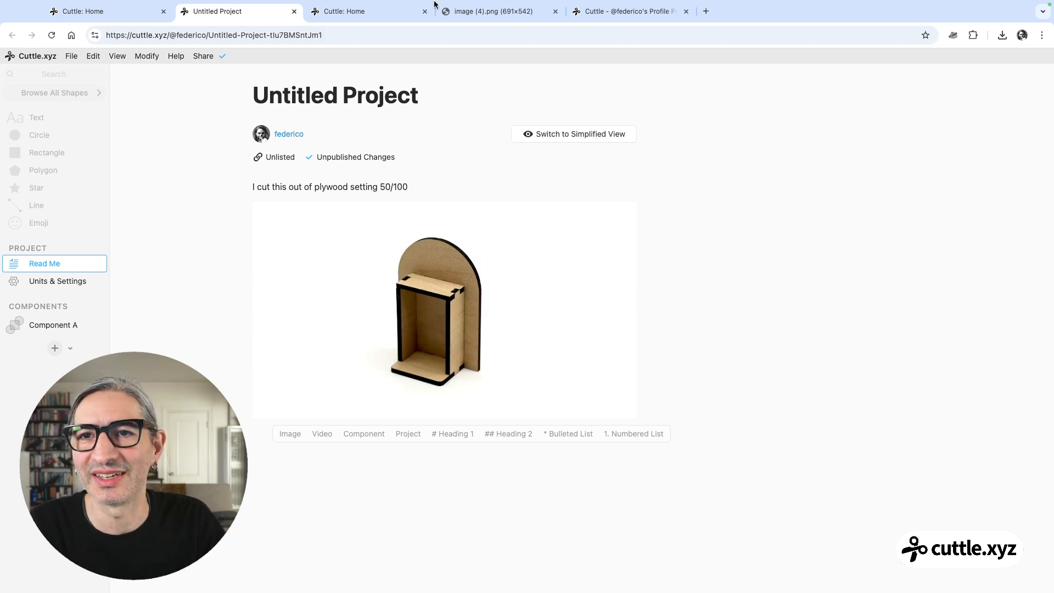
pyautogui.click(320, 437)
pyautogui.click(464, 454)
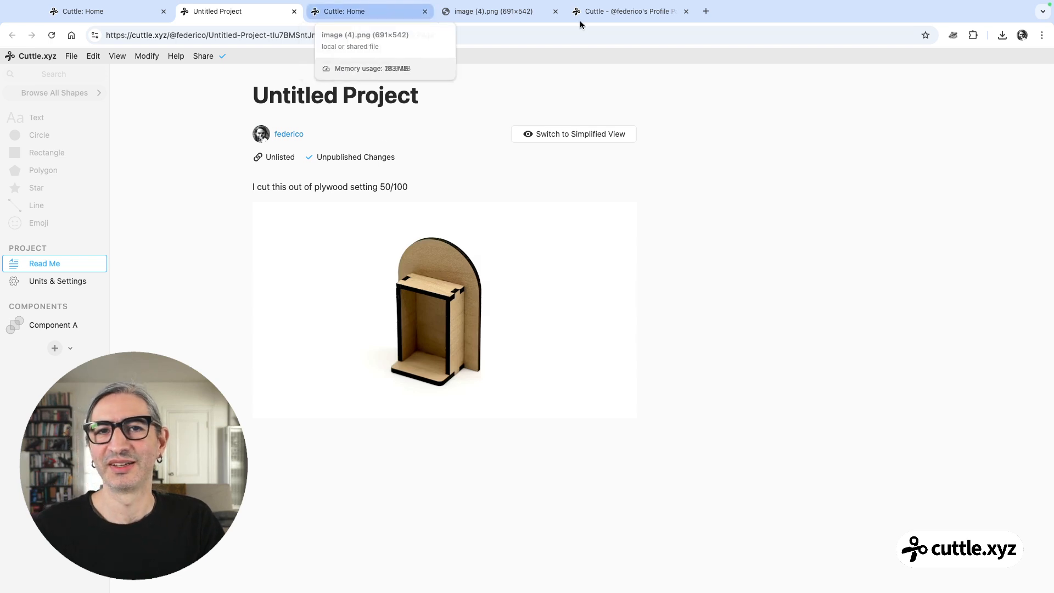
# Check the unlisted project's thumbnail among the recent projects on the dashboard and return to the Untitled Project
pyautogui.click(625, 11)
pyautogui.click(362, 11)
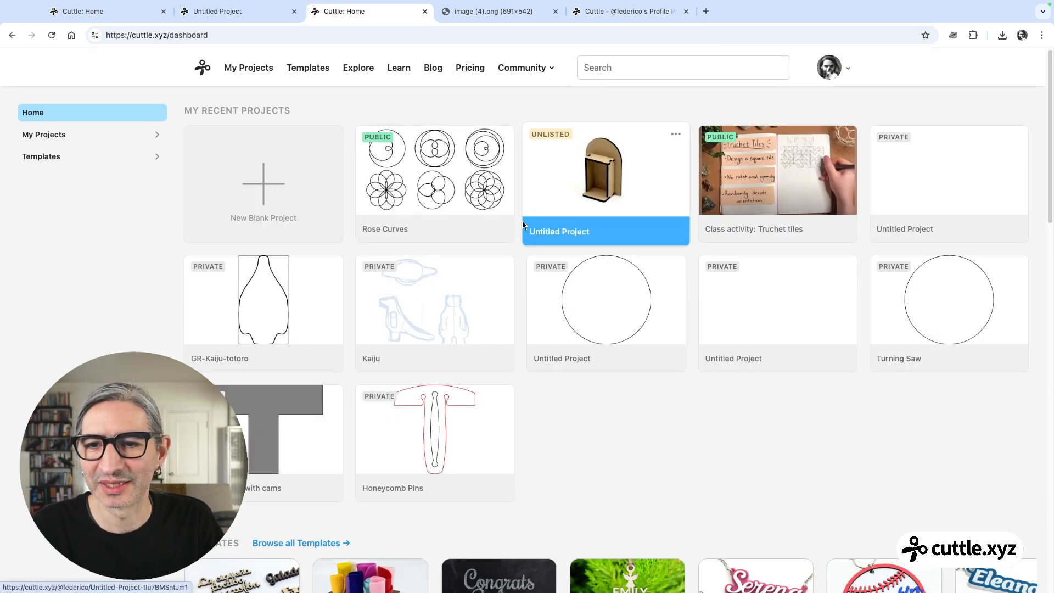
pyautogui.scroll(-3, 522, 221)
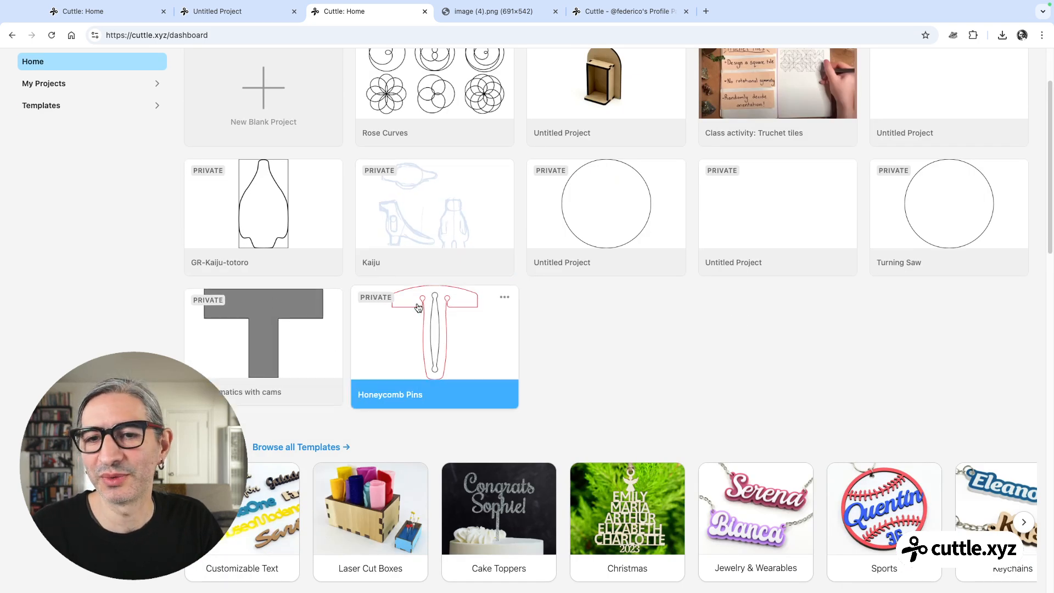
pyautogui.click(237, 14)
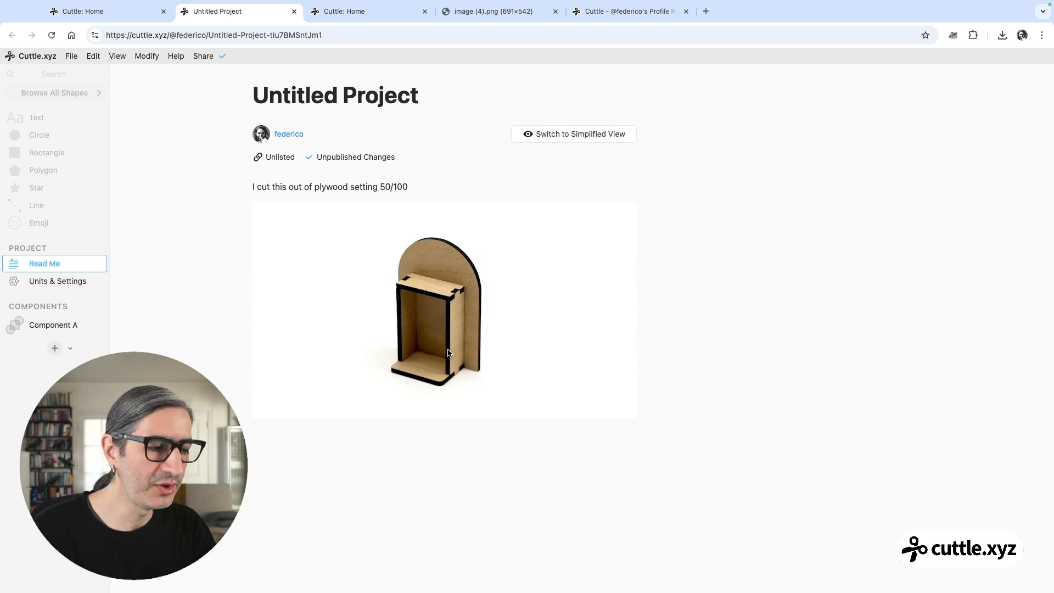
# Select the note and the image on the Read Me page and delete them together
pyautogui.click(459, 325)
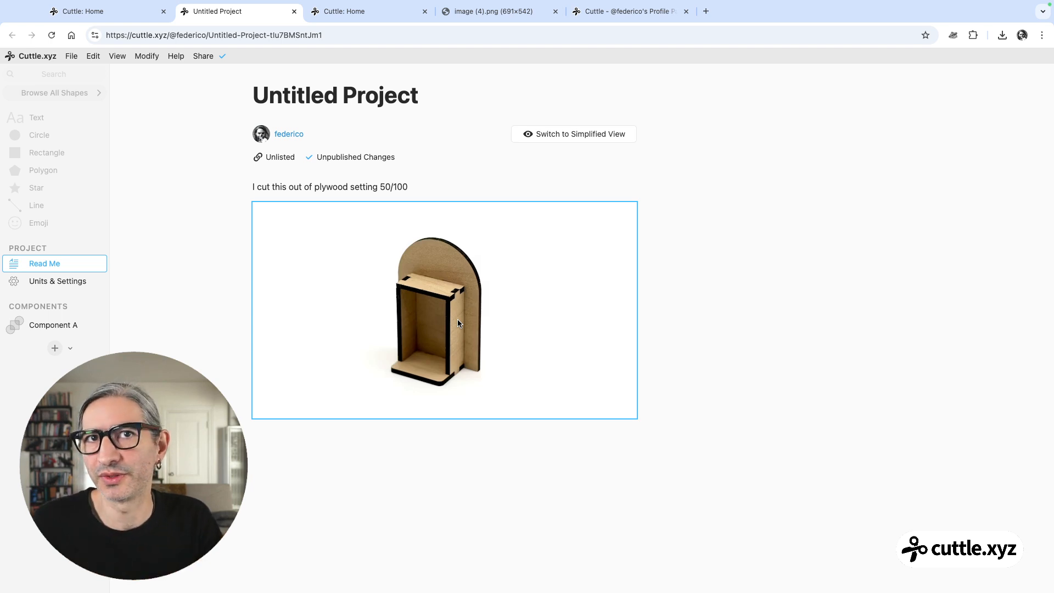
pyautogui.click(268, 182)
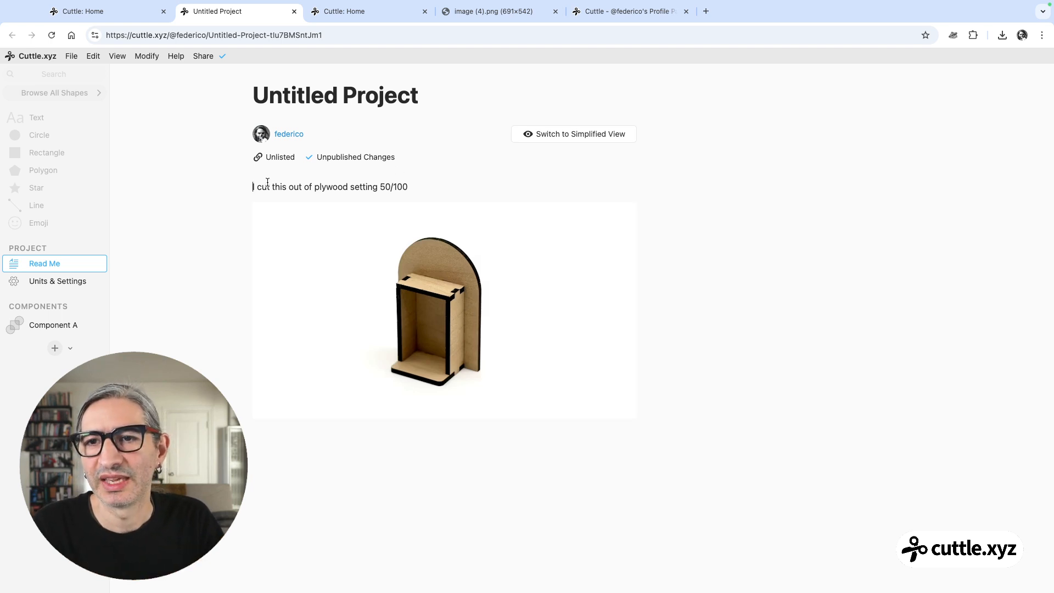
pyautogui.moveTo(466, 200); pyautogui.dragTo(257, 176)
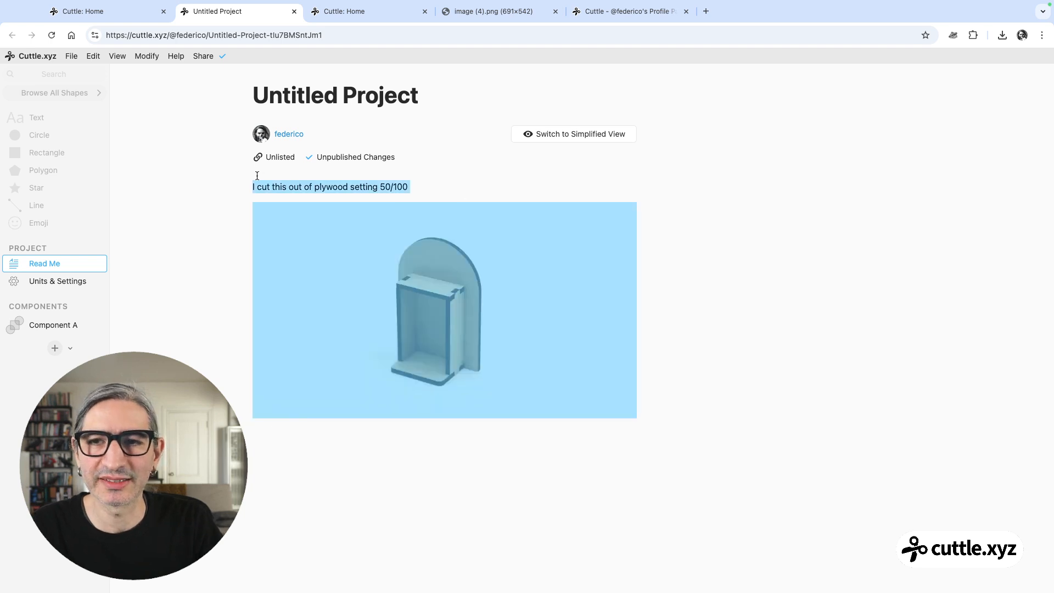
pyautogui.press('BackSpace')
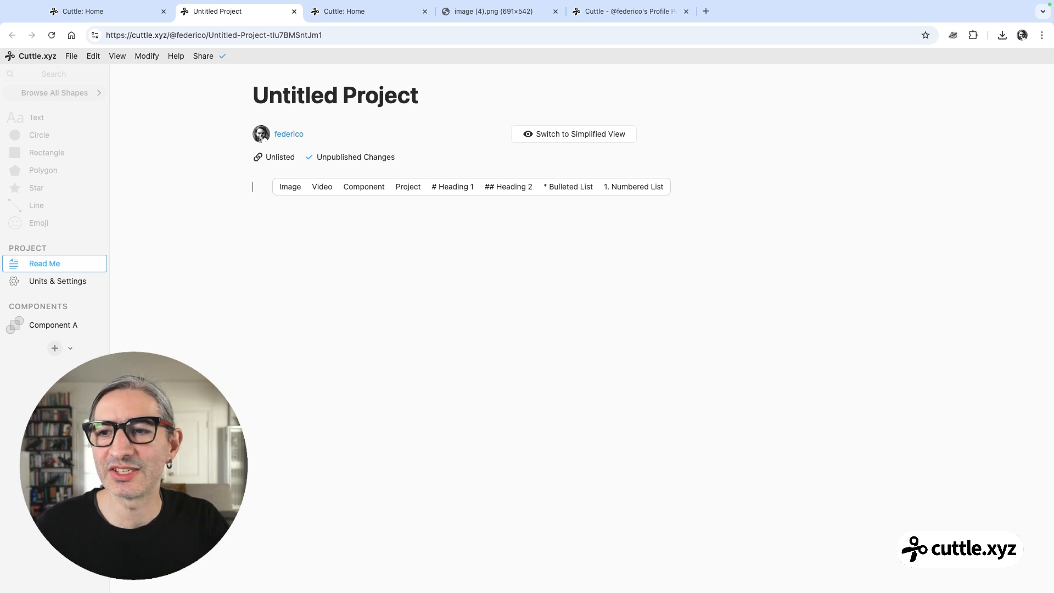
# Open Component A, rotate the square and both circles together by about 45°, and leave all three shapes selected
pyautogui.click(41, 325)
pyautogui.moveTo(291, 226); pyautogui.dragTo(561, 429)
pyautogui.moveTo(593, 202); pyautogui.dragTo(496, 179)
pyautogui.click(617, 198)
pyautogui.moveTo(327, 170); pyautogui.dragTo(571, 486)
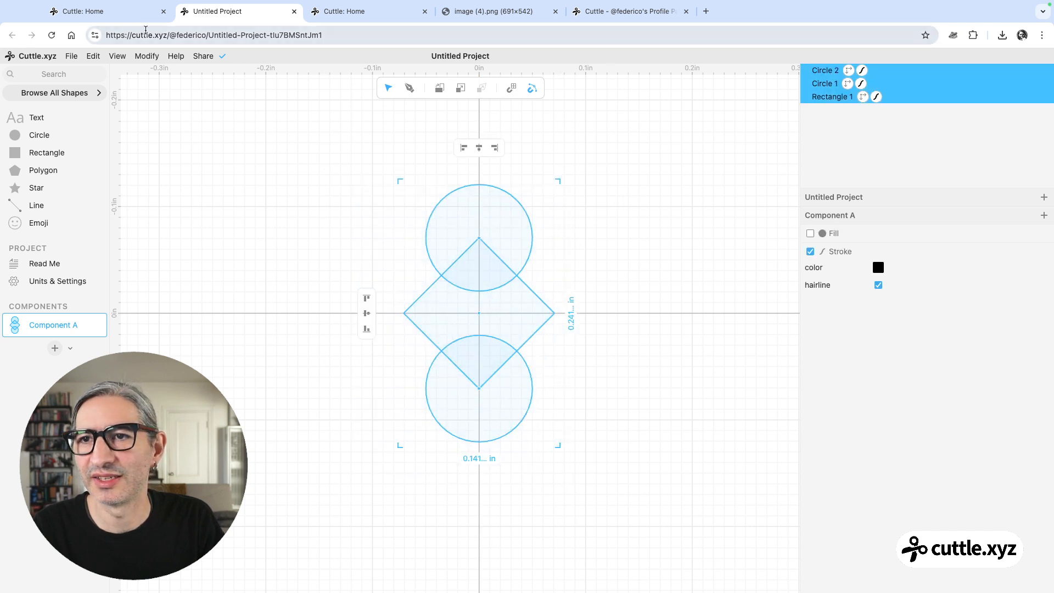
# Try a Boolean Difference on the three selected shapes and undo it
pyautogui.click(147, 56)
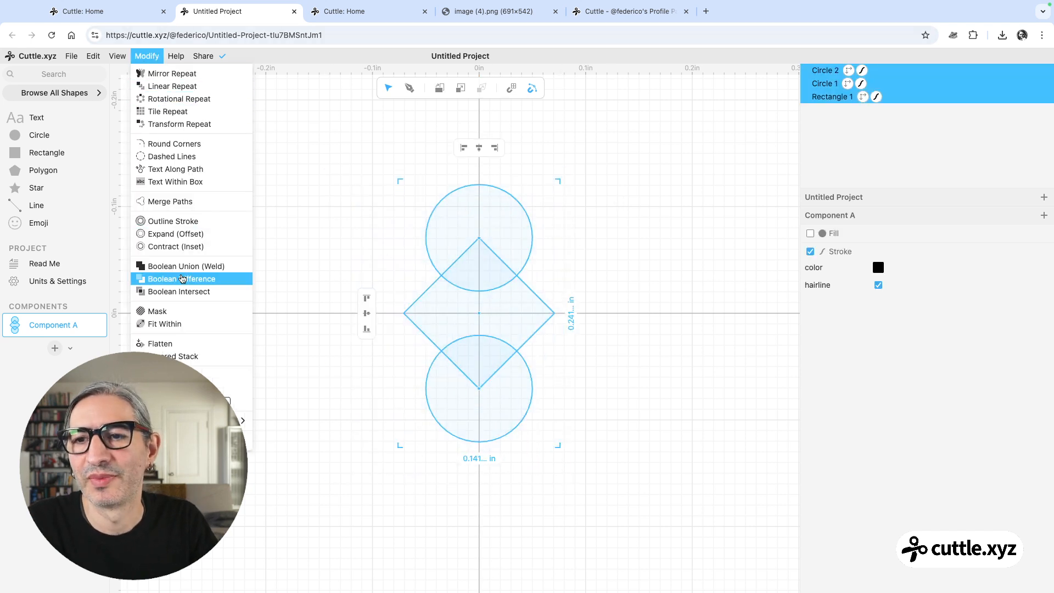
pyautogui.click(182, 278)
pyautogui.click(183, 275)
pyautogui.hotkey('ctrl', 'z')
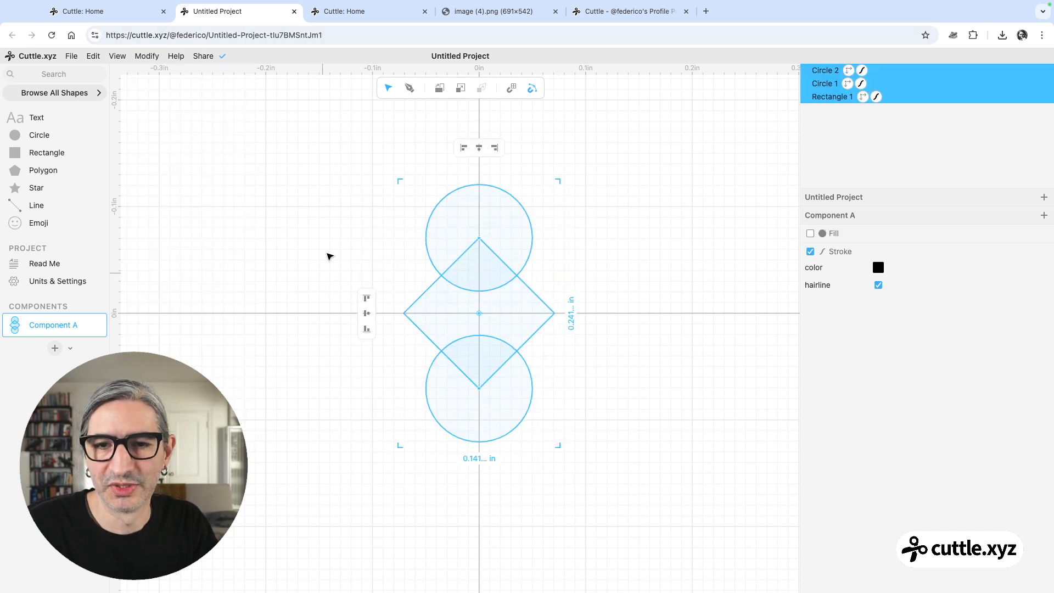
# Weld the square and both circles into one outline with Boolean Union and deselect the result
pyautogui.click(148, 55)
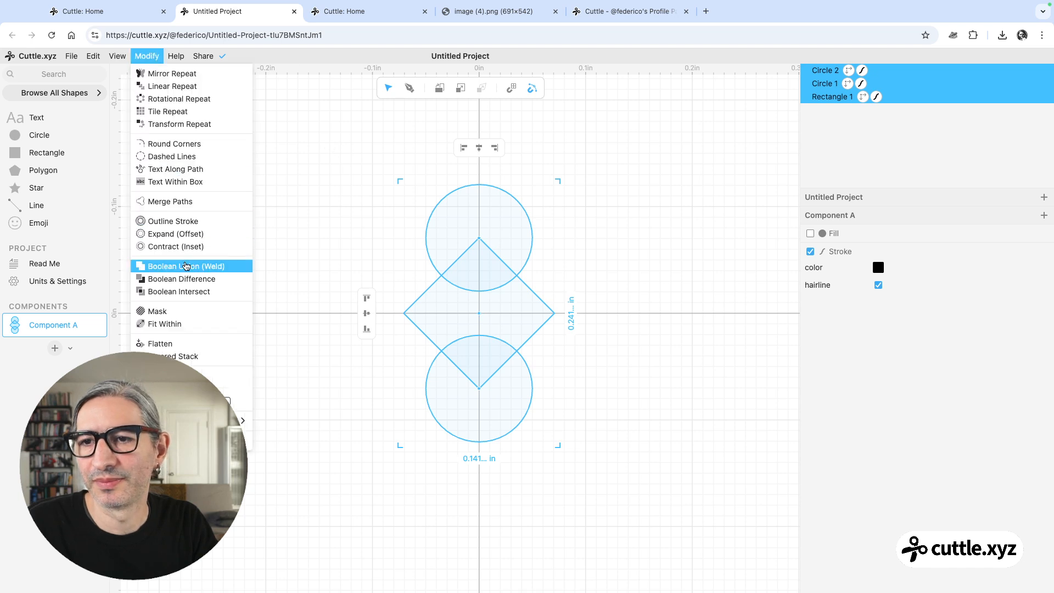
pyautogui.click(186, 267)
pyautogui.click(332, 237)
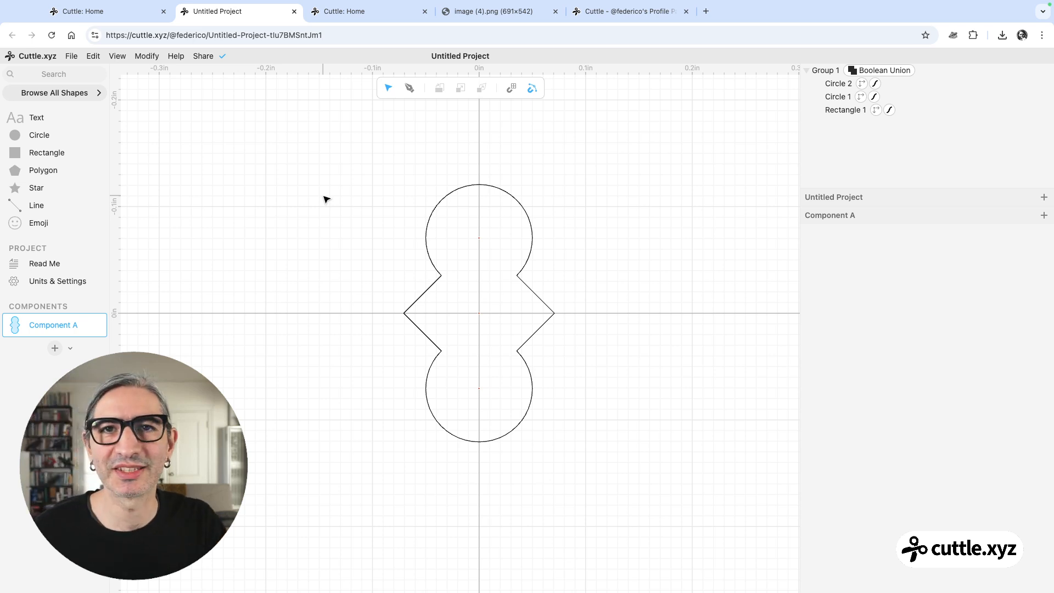
pyautogui.scroll(1, 373, 216)
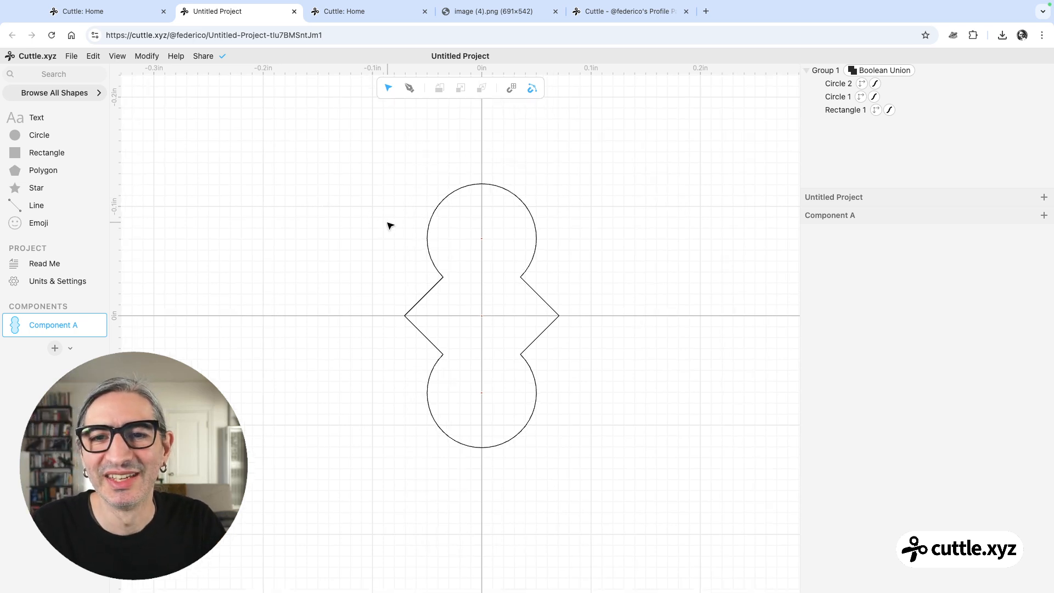
pyautogui.moveTo(385, 220); pyautogui.dragTo(368, 224)
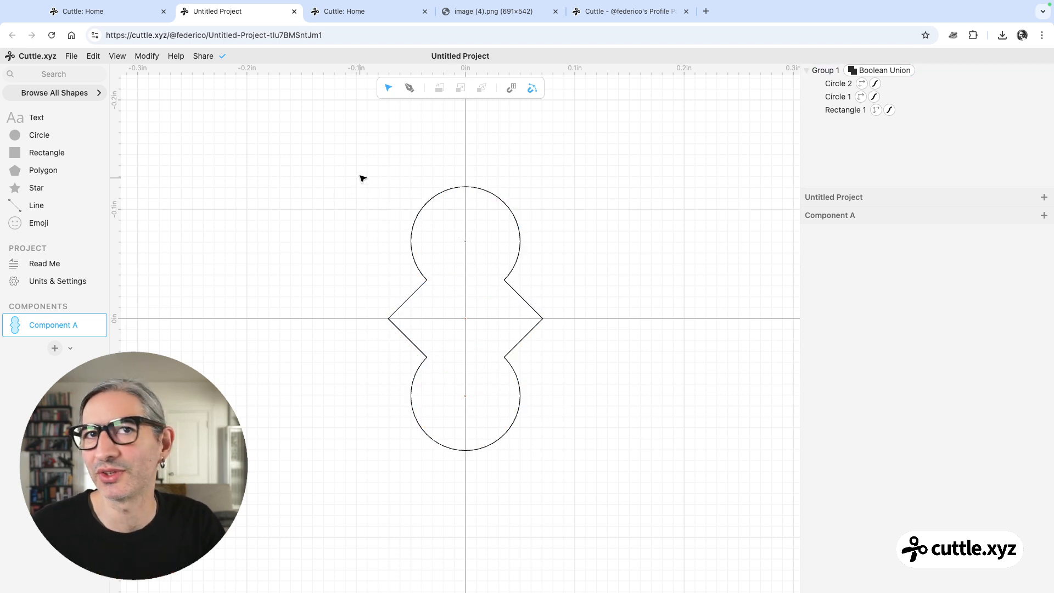
# Open the project's Read Me page
pyautogui.click(44, 264)
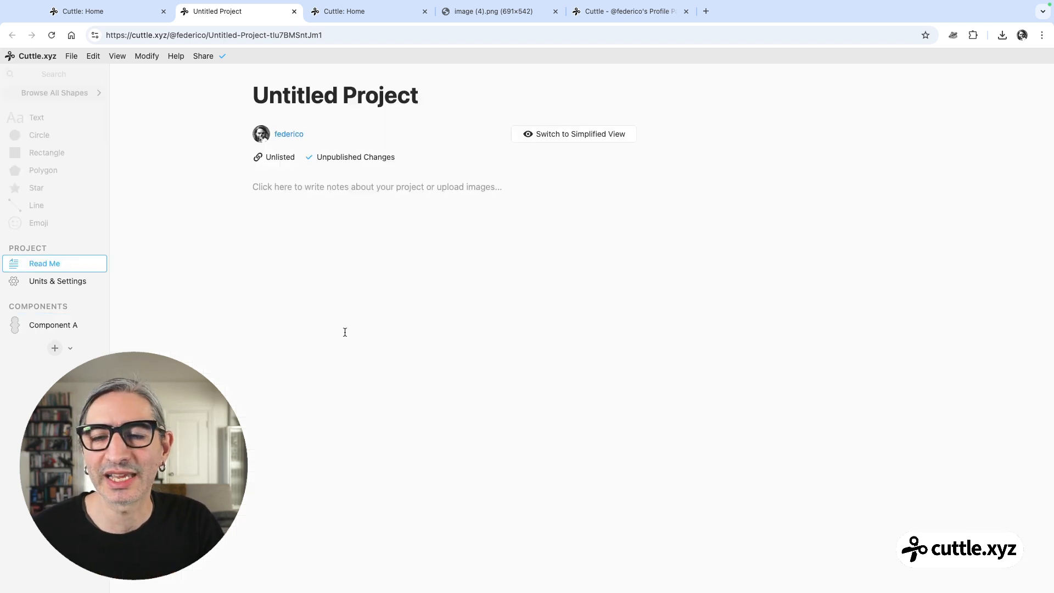
# Insert Component A as an embedded component in the notes area of the project's Read Me page
pyautogui.click(358, 293)
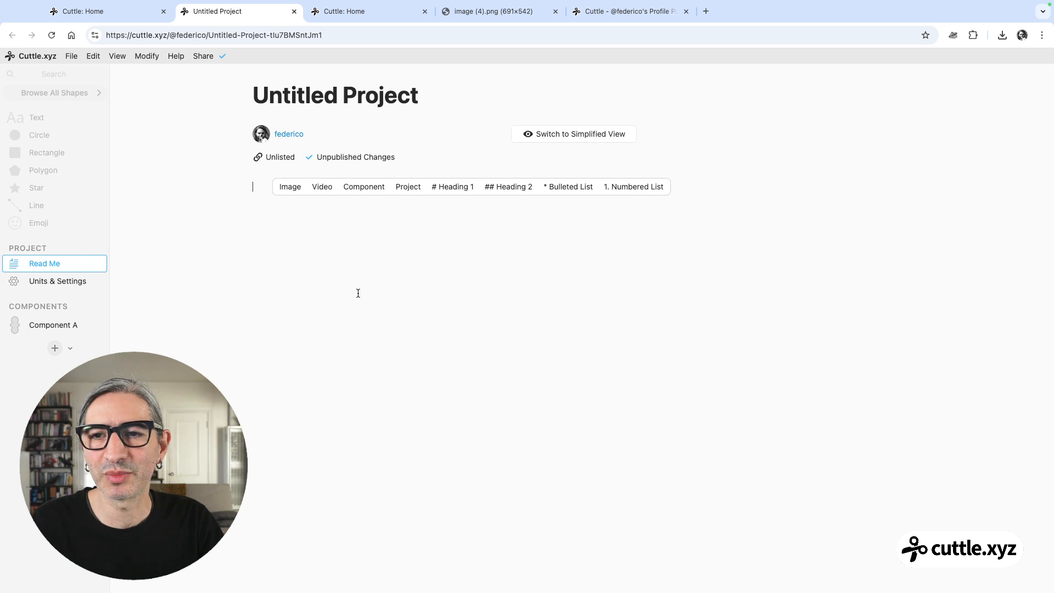
pyautogui.click(364, 187)
pyautogui.click(369, 203)
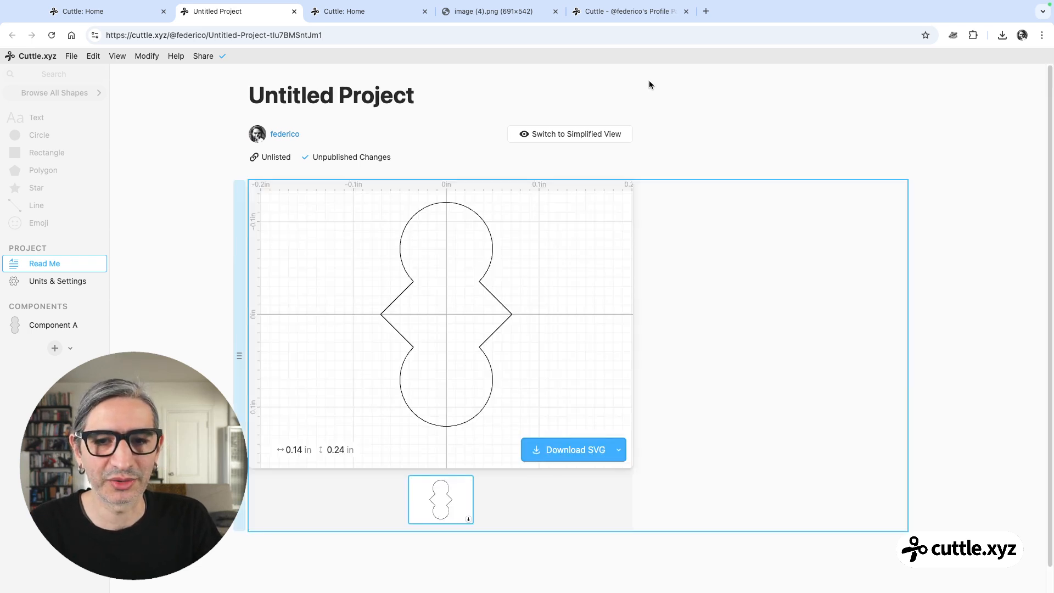
pyautogui.click(709, 179)
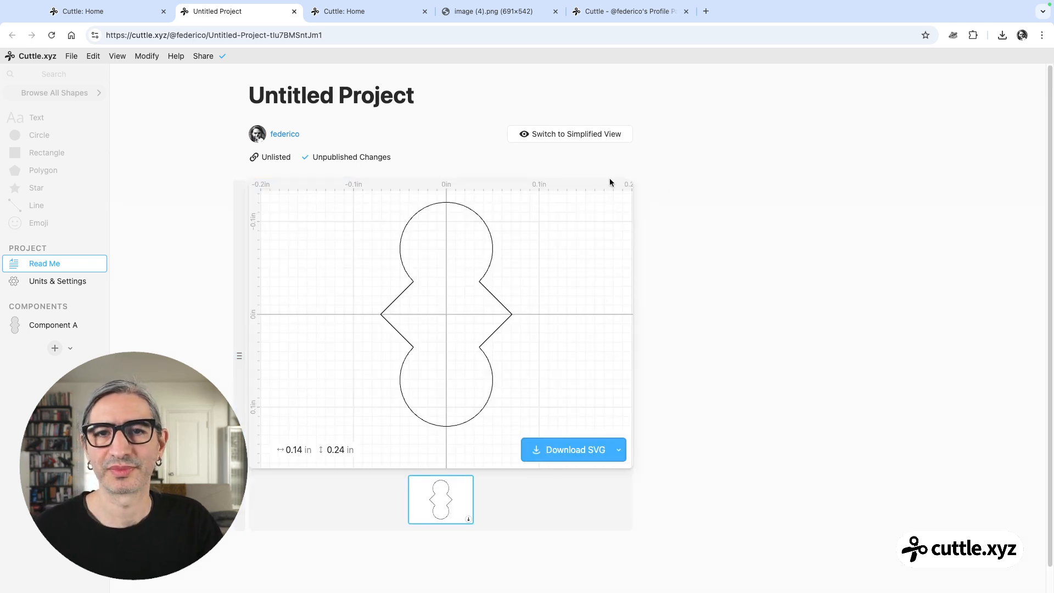
# Preview the project page in simplified view and return to its Read Me page in the editor
pyautogui.click(580, 135)
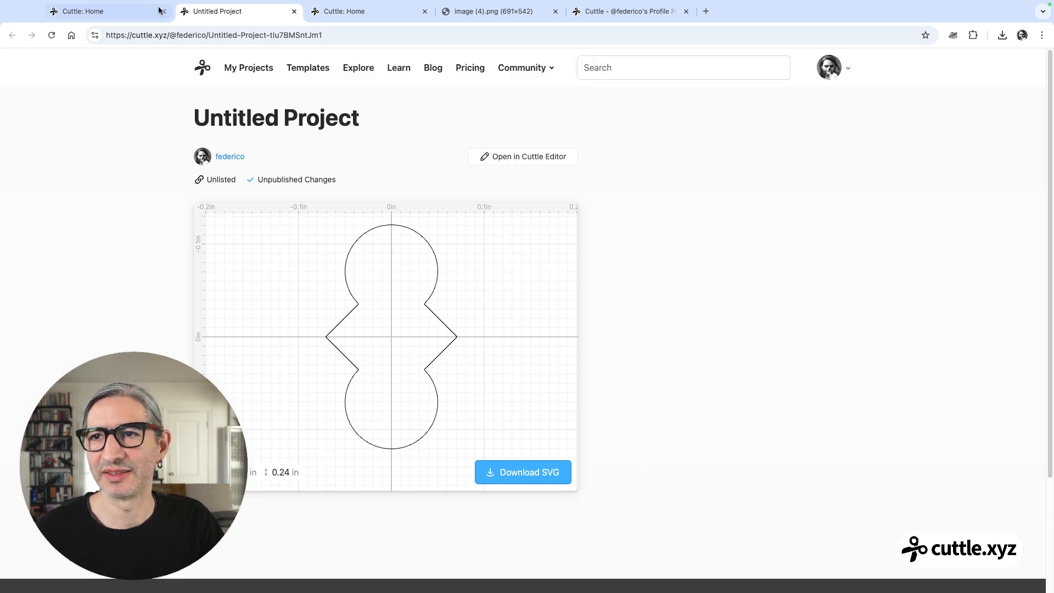
pyautogui.click(542, 161)
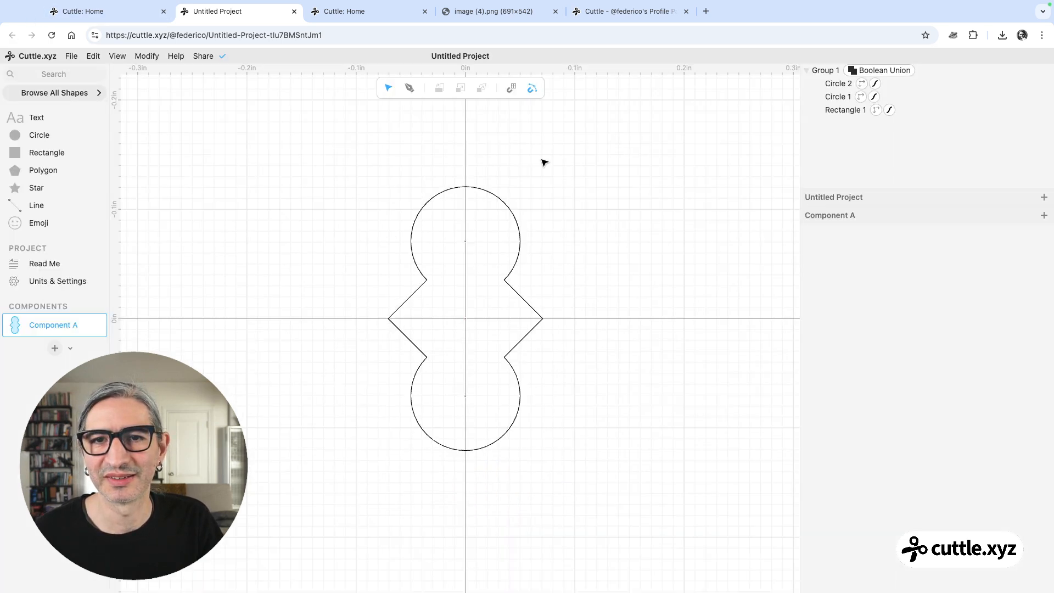
pyautogui.click(35, 263)
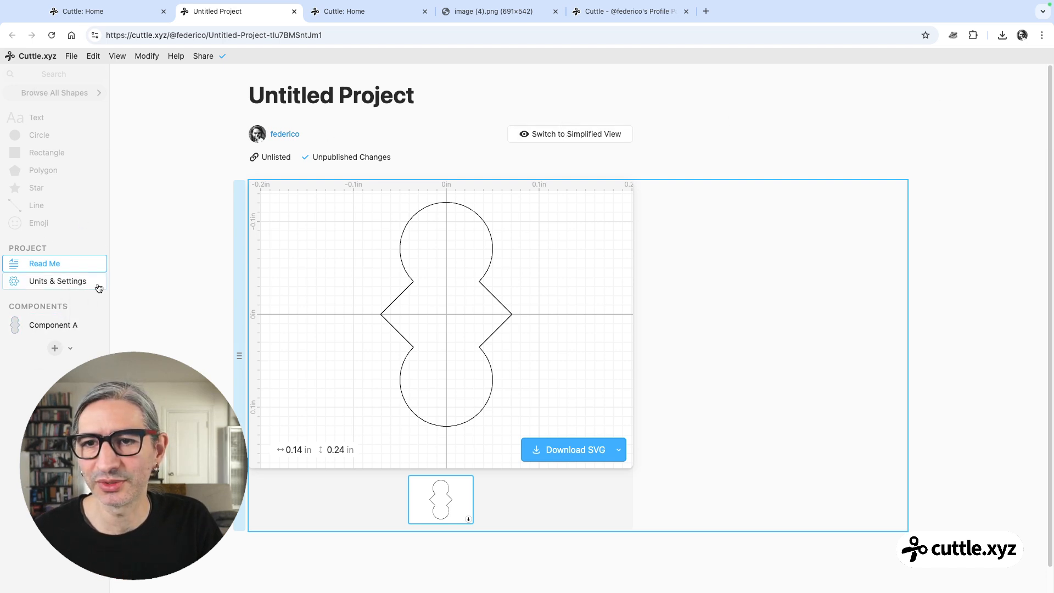
pyautogui.click(581, 135)
pyautogui.scroll(-2, 642, 291)
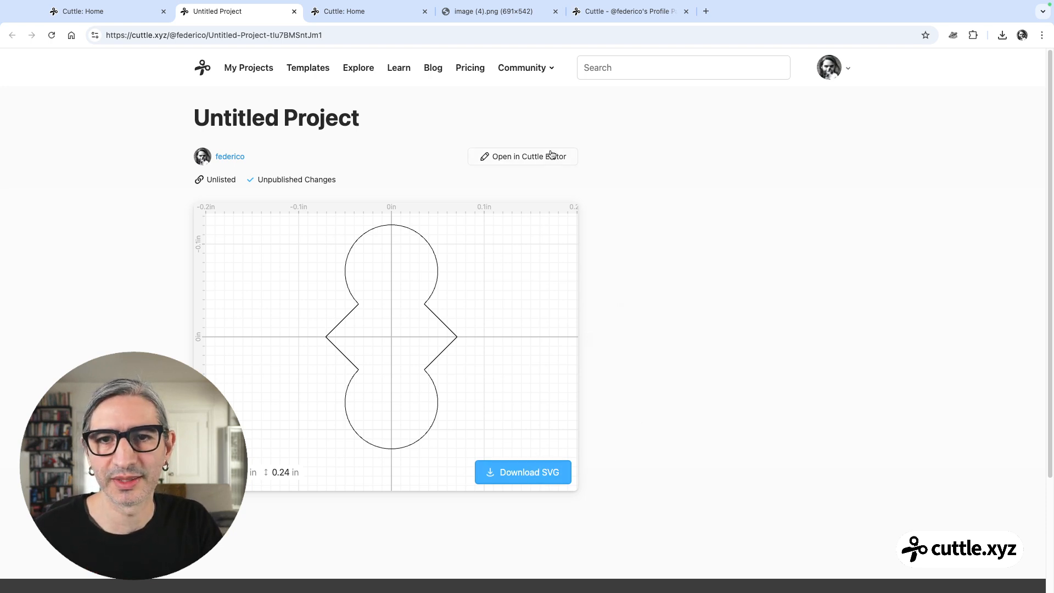
pyautogui.click(508, 157)
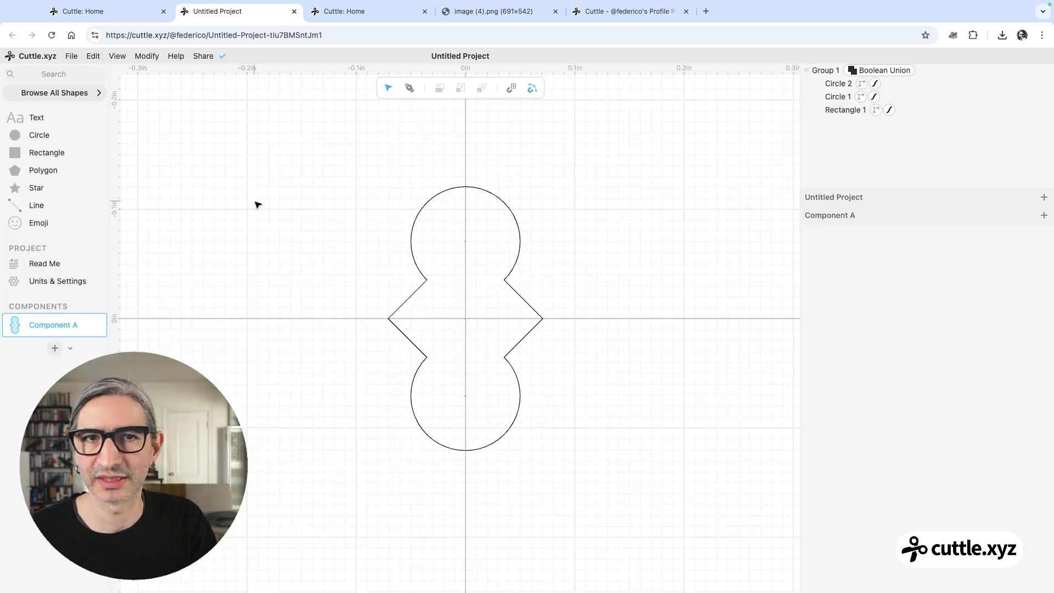
pyautogui.click(78, 265)
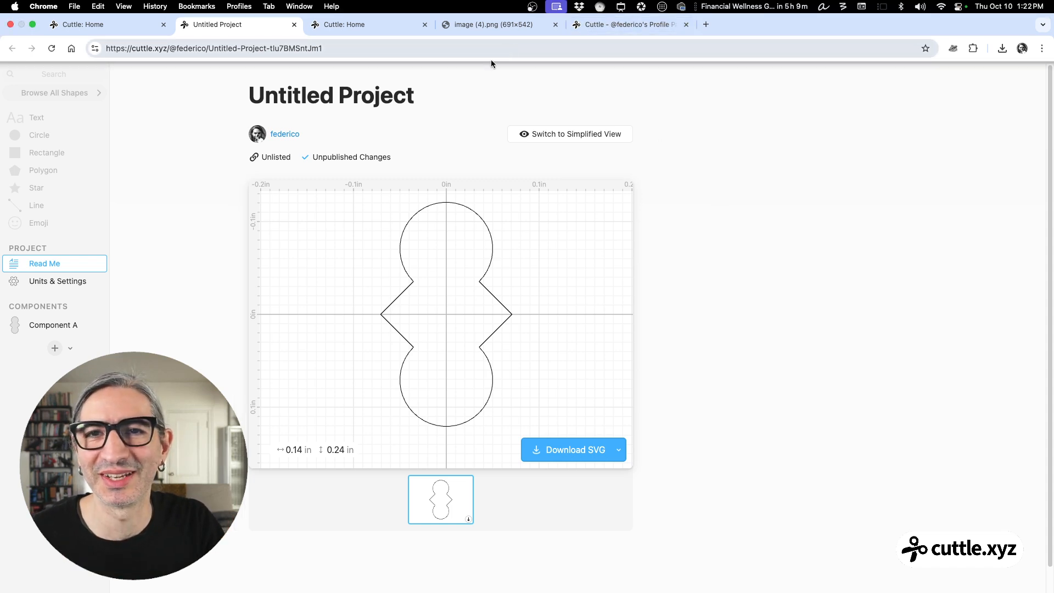
# Open the public project "Class activity: Truchet tiles" from the recent projects on the Cuttle home page
pyautogui.click(373, 26)
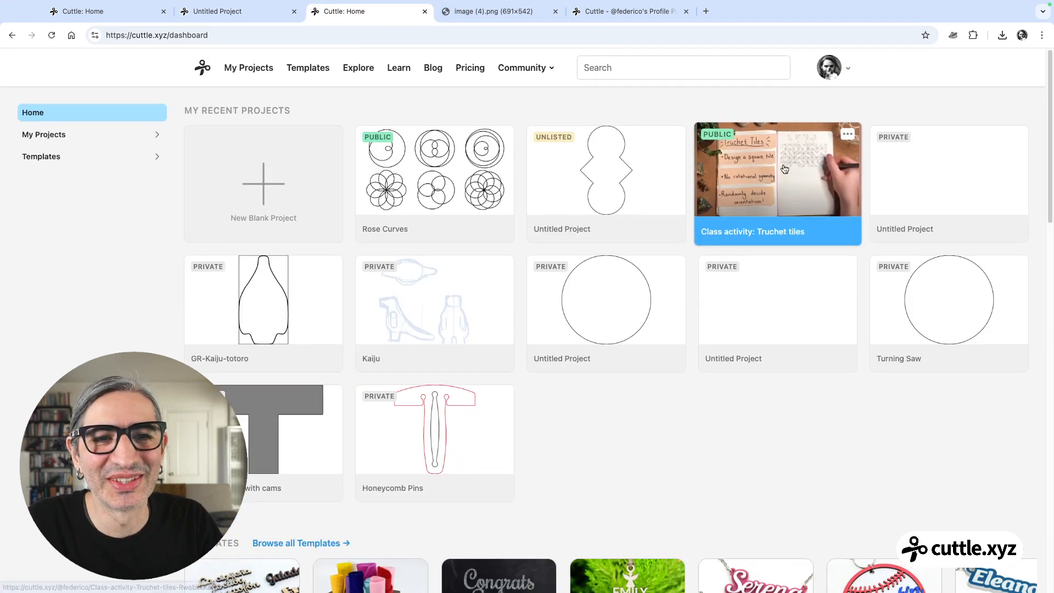
pyautogui.click(784, 168)
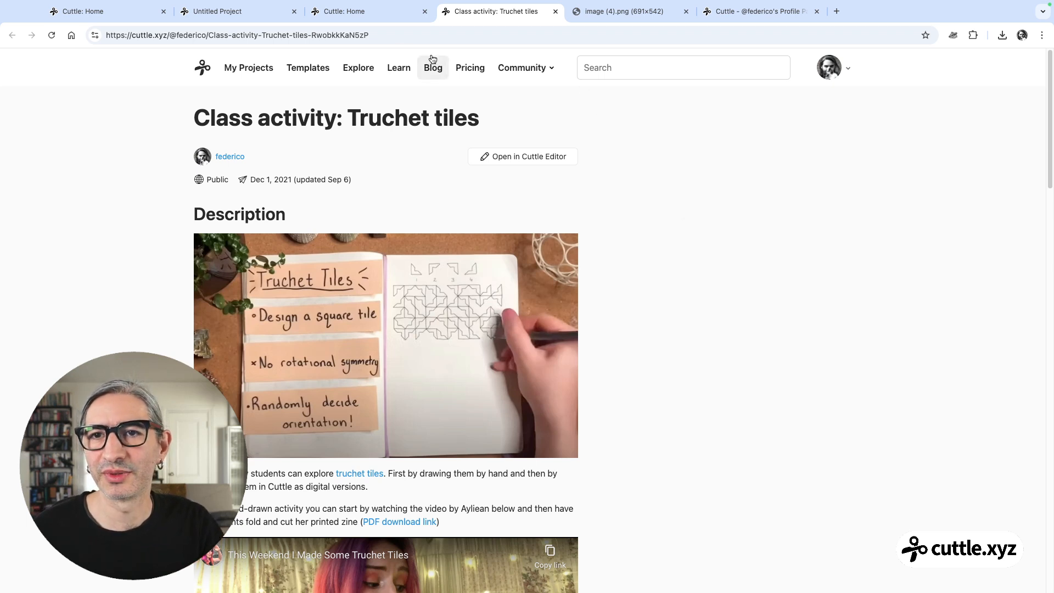
pyautogui.click(399, 36)
pyautogui.click(588, 180)
# Read through the Truchet tiles activity page, including its description, video, zine folding diagram, activities and How to section
pyautogui.scroll(-3, 370, 263)
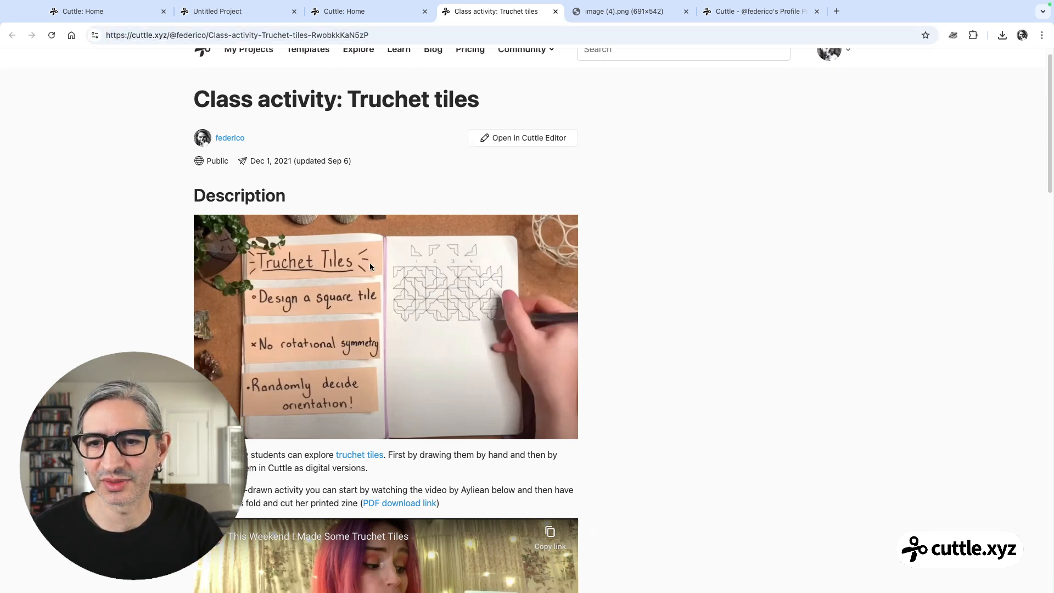
pyautogui.scroll(-1, 331, 201)
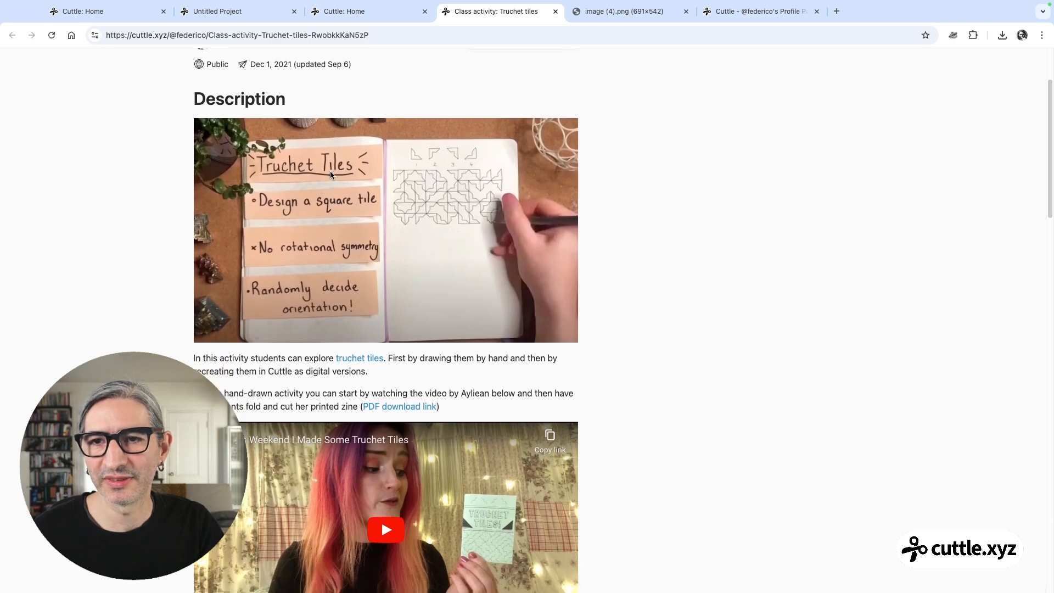
pyautogui.scroll(-5, 384, 239)
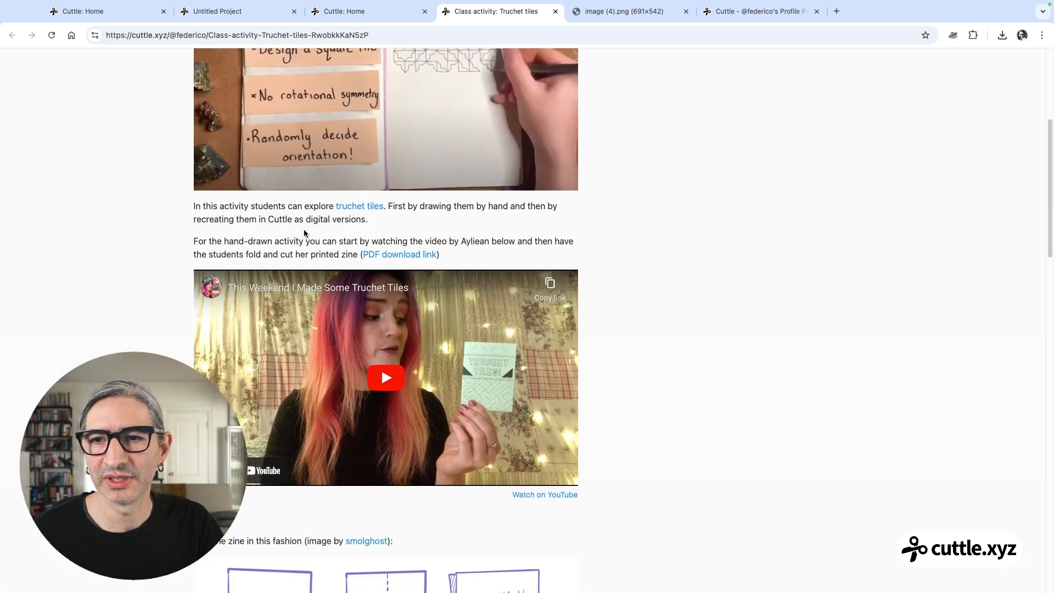
pyautogui.scroll(-4, 406, 244)
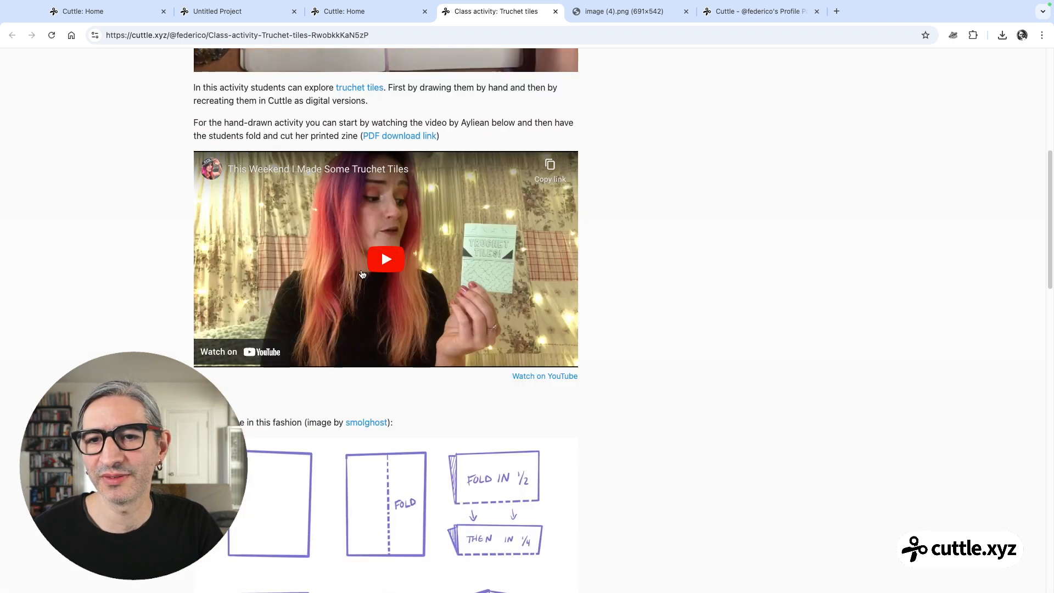
pyautogui.scroll(-20, 399, 277)
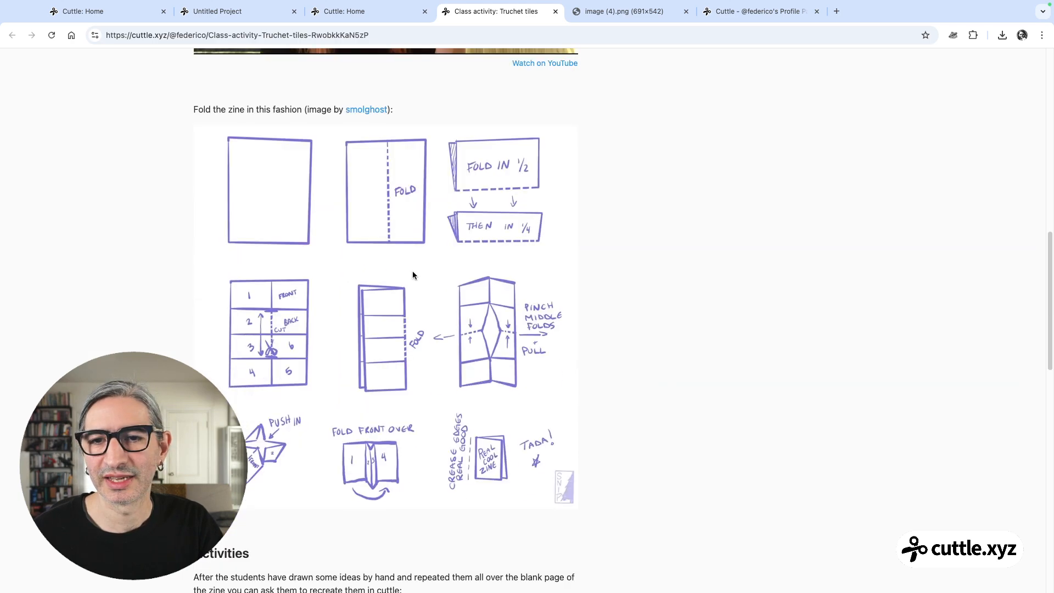
pyautogui.scroll(-16, 409, 269)
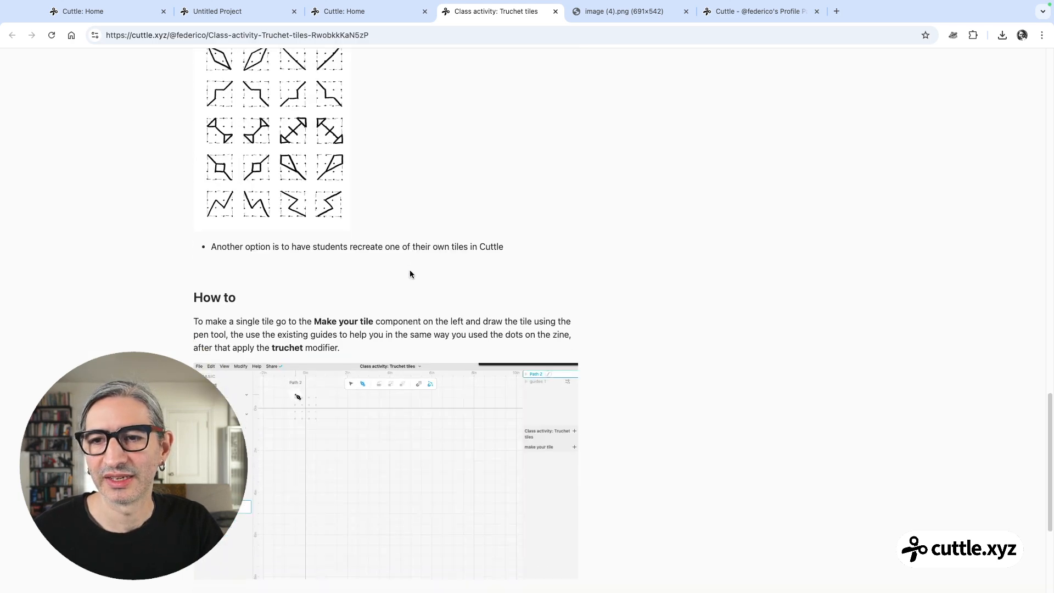
pyautogui.scroll(20, 409, 269)
pyautogui.scroll(20, 408, 273)
pyautogui.scroll(-20, 439, 253)
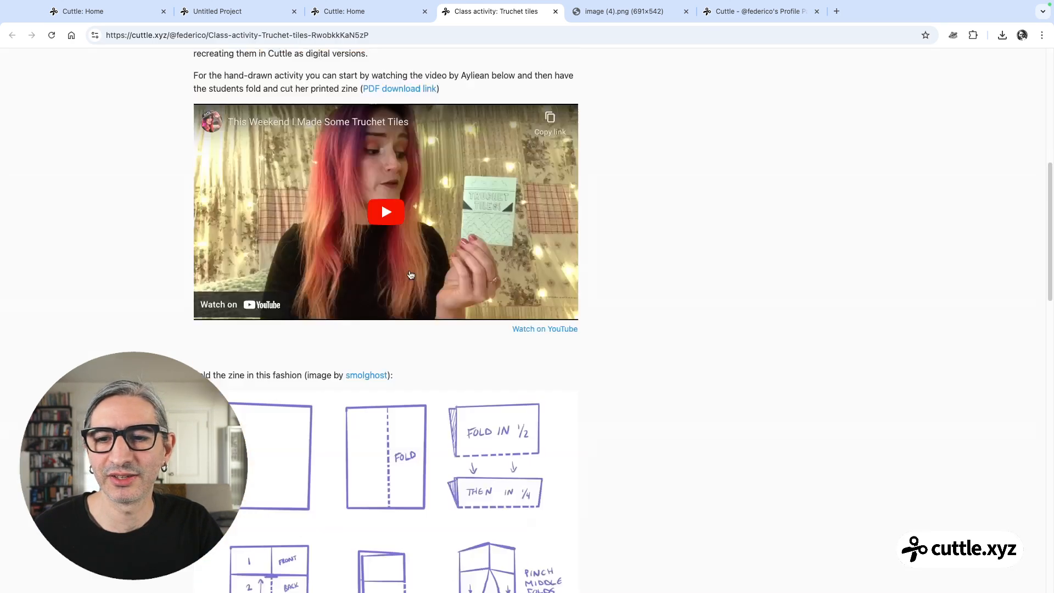
pyautogui.scroll(-10, 486, 233)
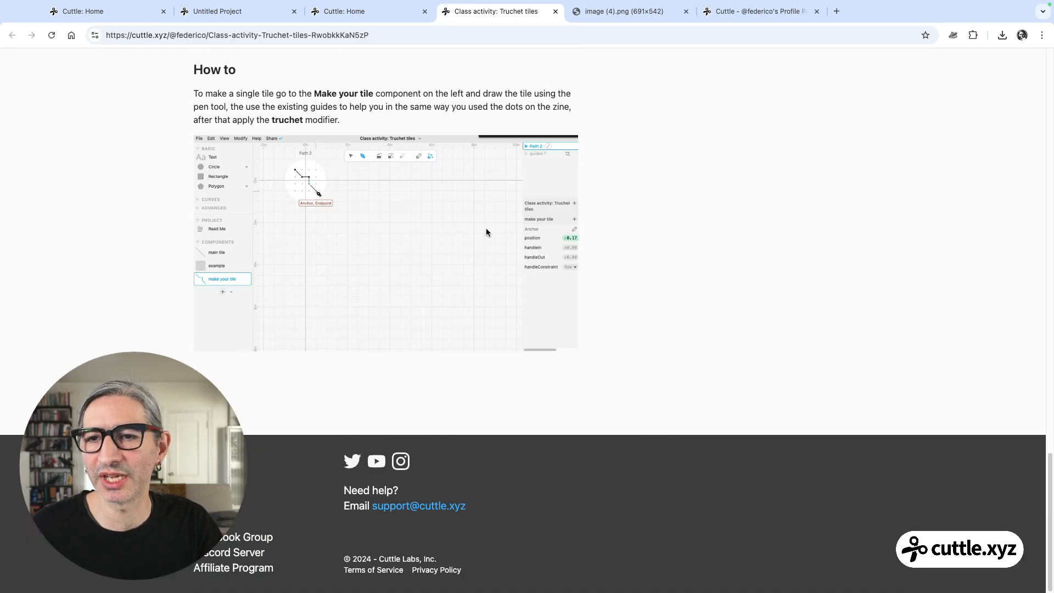
pyautogui.scroll(20, 486, 231)
pyautogui.scroll(20, 487, 233)
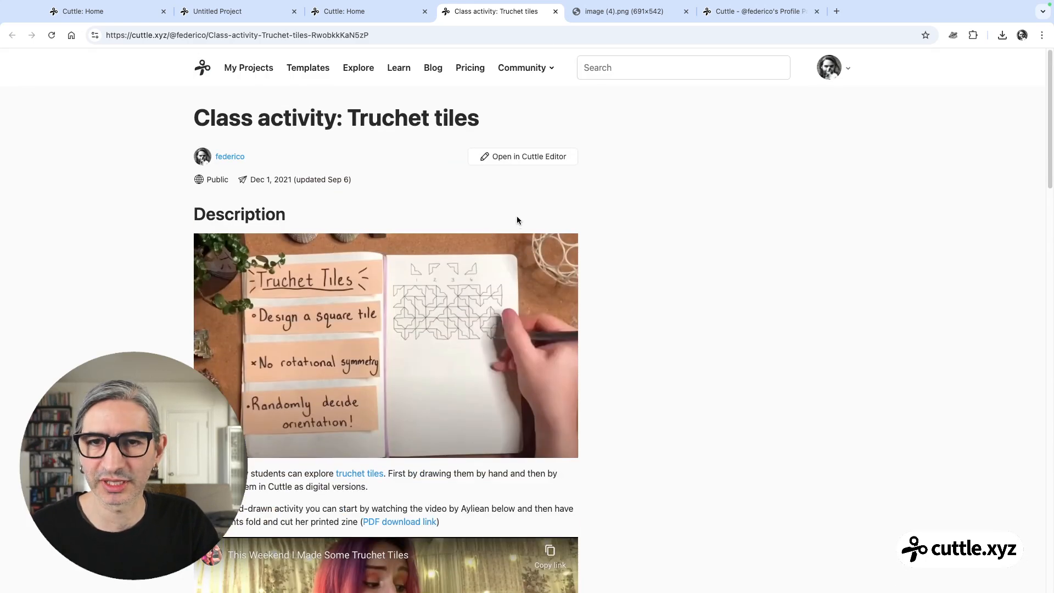
# In the editor, bend the second diagonal segment of the Main tile path into a curve and view the Example component's pattern
pyautogui.click(522, 157)
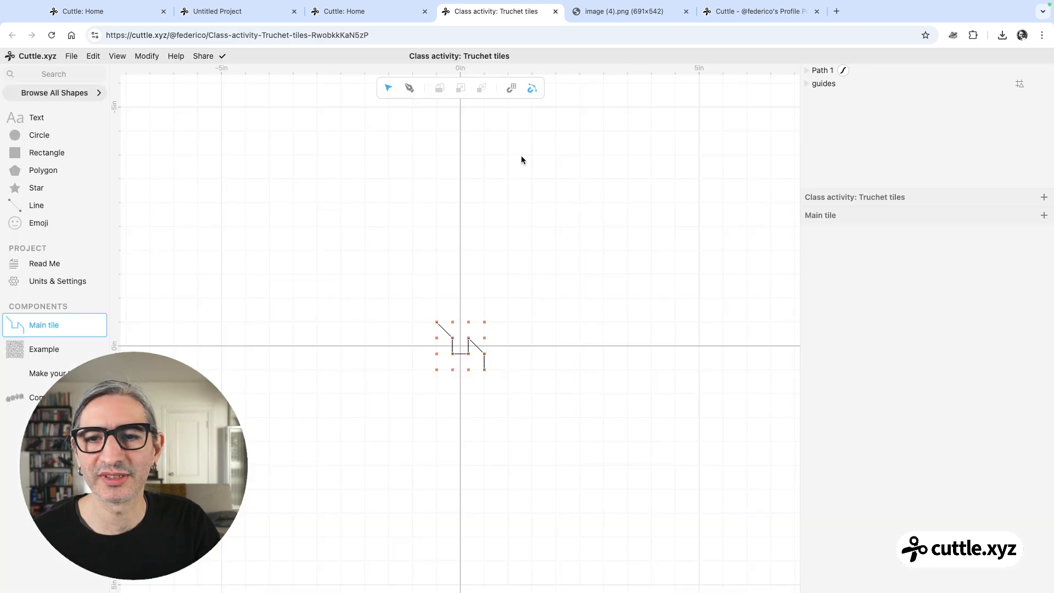
pyautogui.scroll(5, 502, 365)
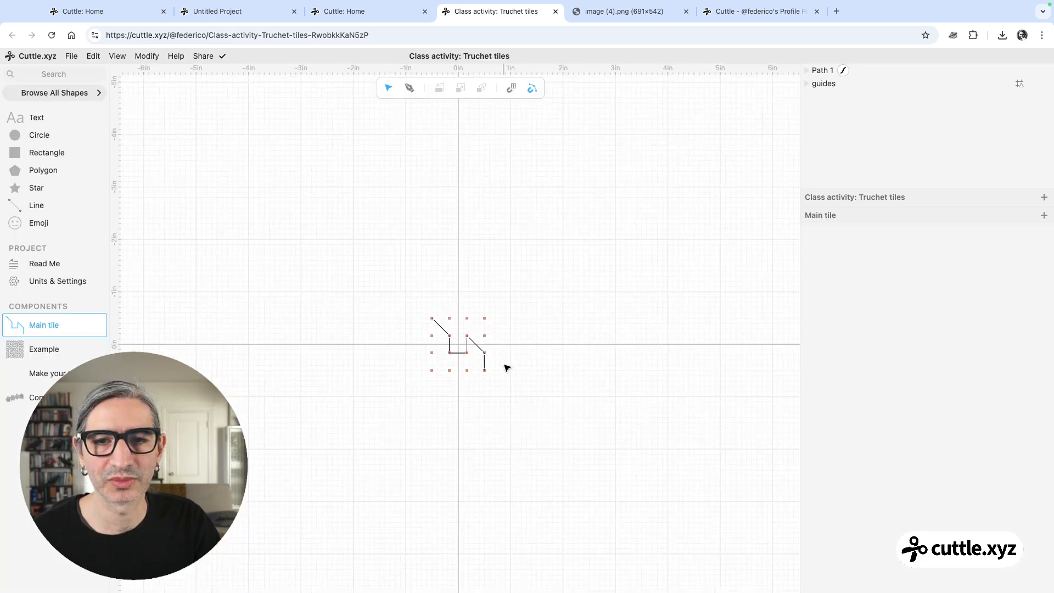
pyautogui.moveTo(448, 328); pyautogui.dragTo(475, 301)
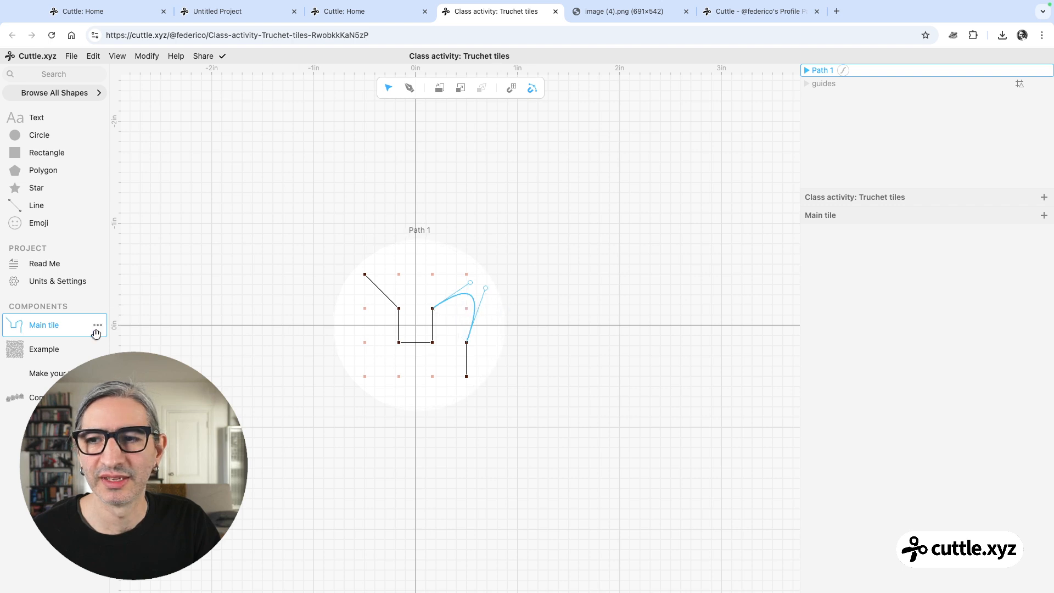
pyautogui.click(77, 349)
pyautogui.scroll(-3, 536, 278)
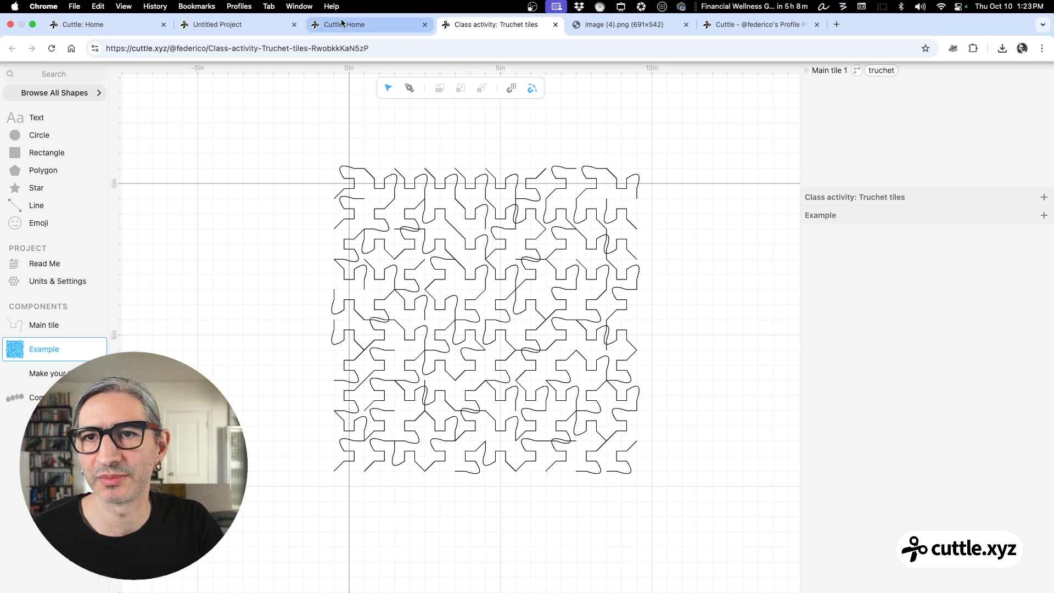
# Return to the Untitled Project and select the rotated rectangle inside Component A's Boolean Union group
pyautogui.click(351, 11)
pyautogui.click(260, 14)
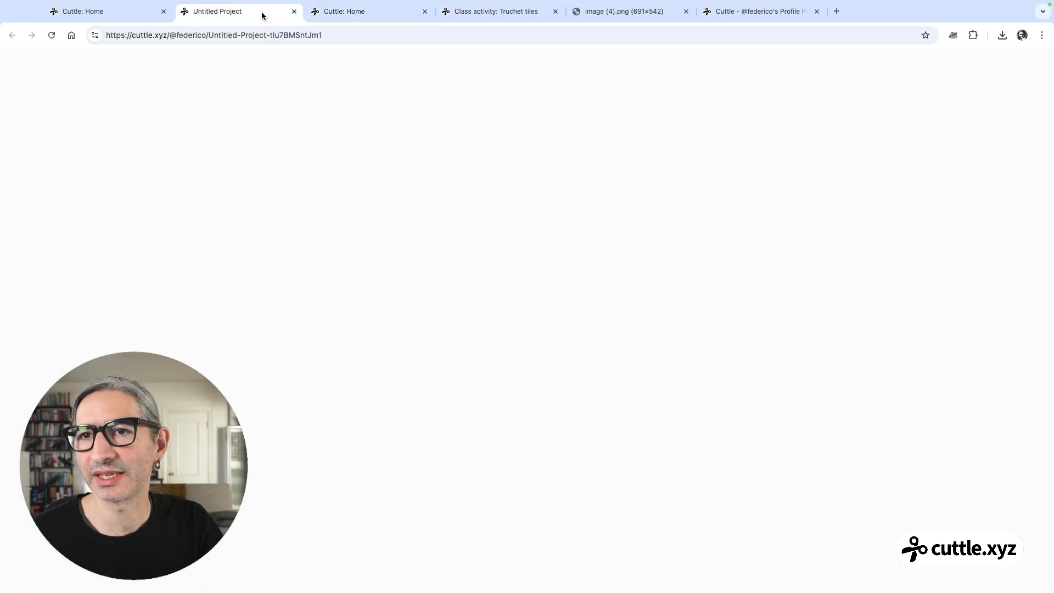
pyautogui.click(535, 509)
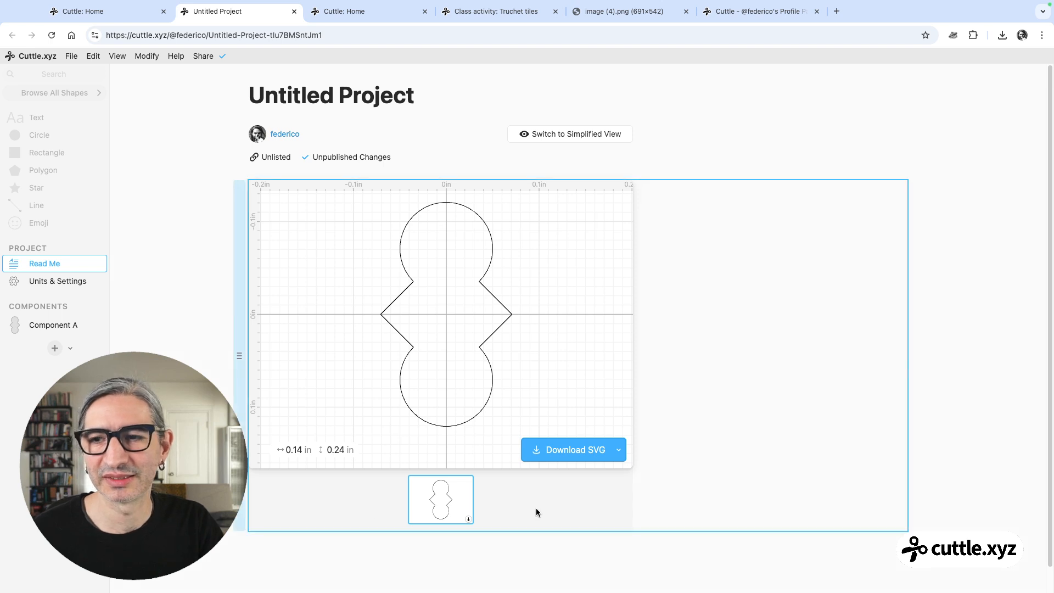
pyautogui.click(53, 326)
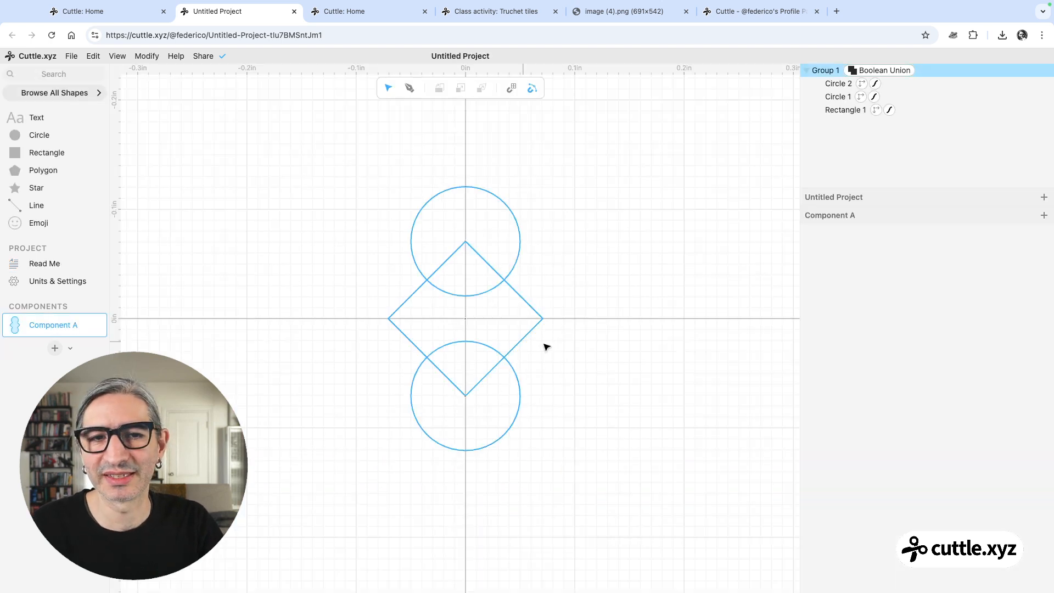
pyautogui.click(529, 301)
pyautogui.click(527, 305)
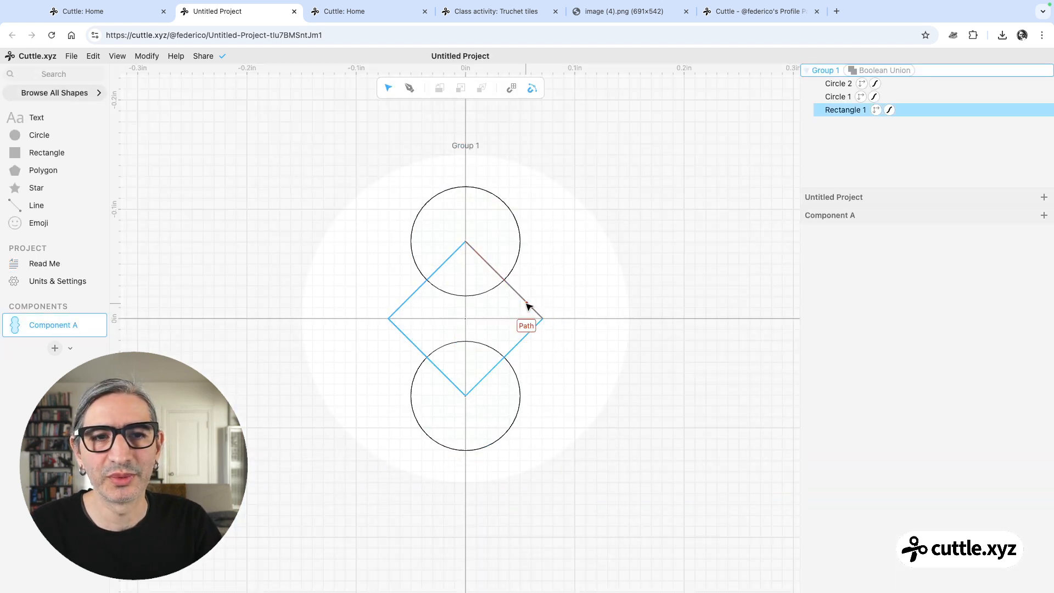
pyautogui.click(528, 305)
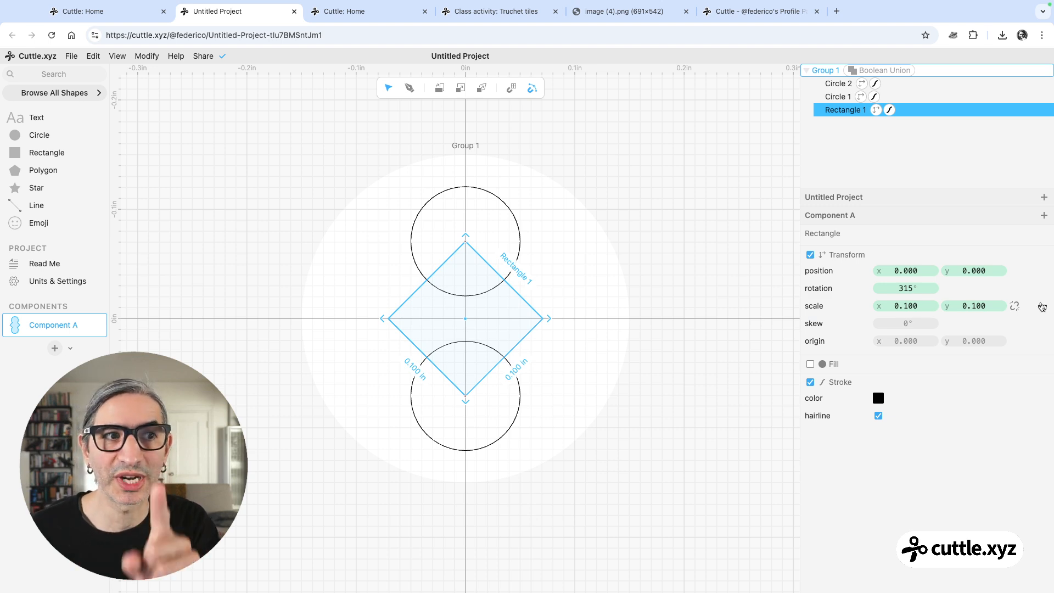
# Extract the rectangle's scale as a parameter and move that parameter to the project level
pyautogui.click(1042, 306)
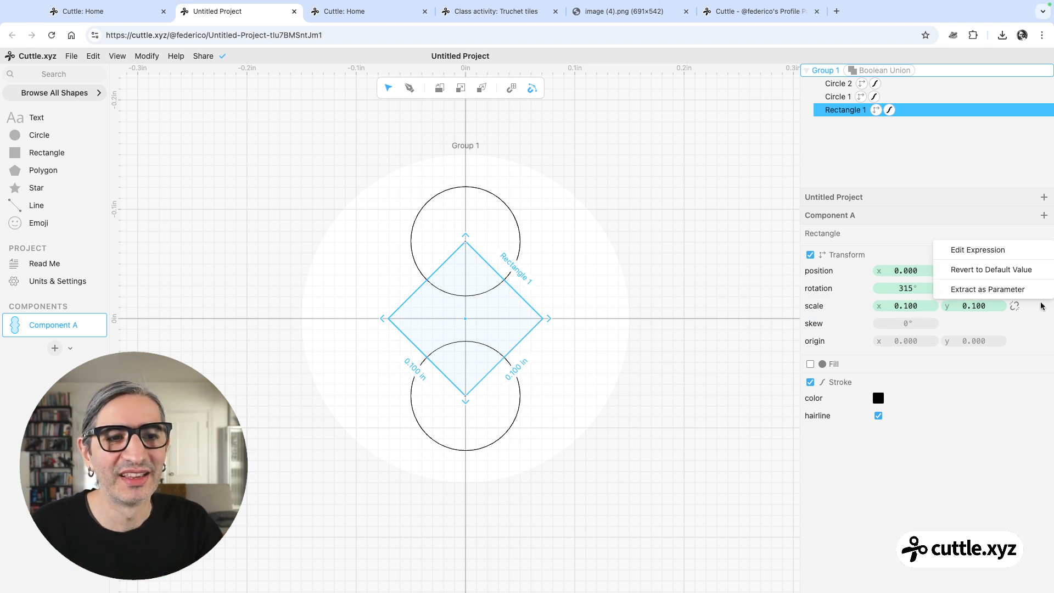
pyautogui.click(983, 289)
pyautogui.click(1042, 231)
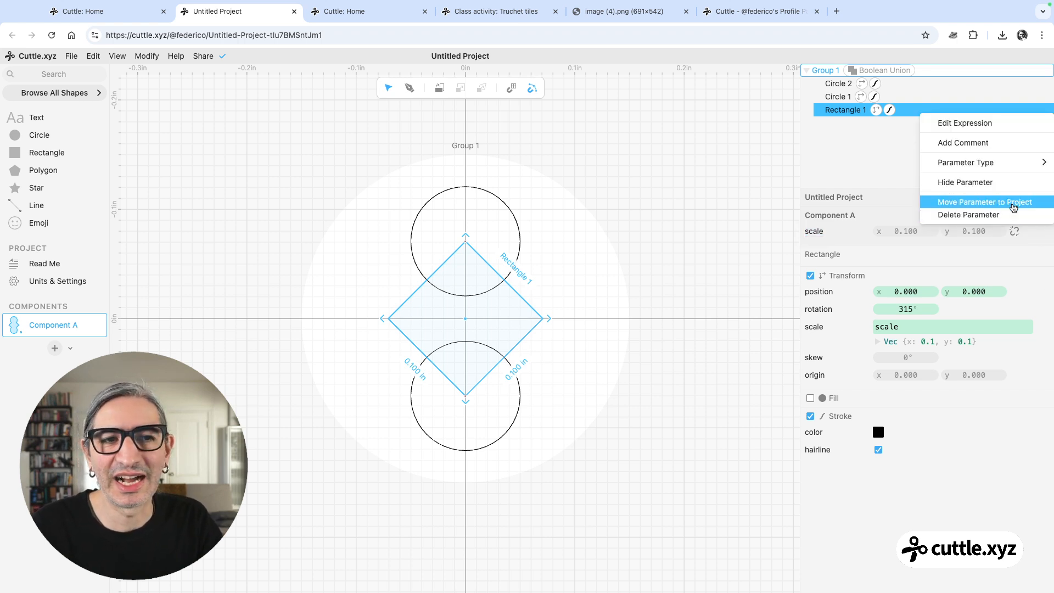
pyautogui.click(1010, 202)
pyautogui.click(733, 266)
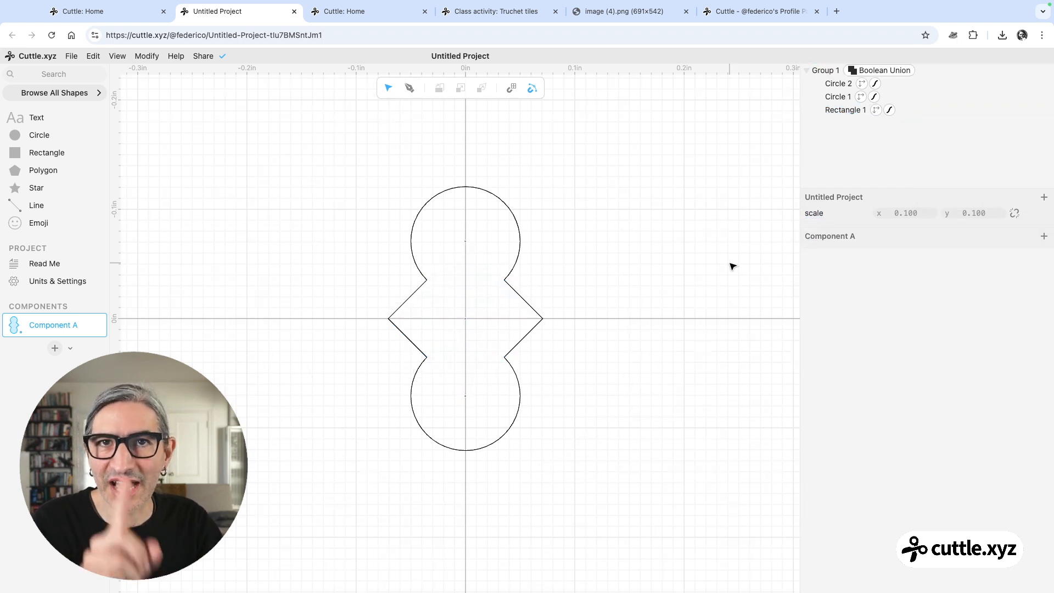
# Show the project's Read Me page in simplified view and set the scale parameter to x 0.170 and y 0.040
pyautogui.click(61, 272)
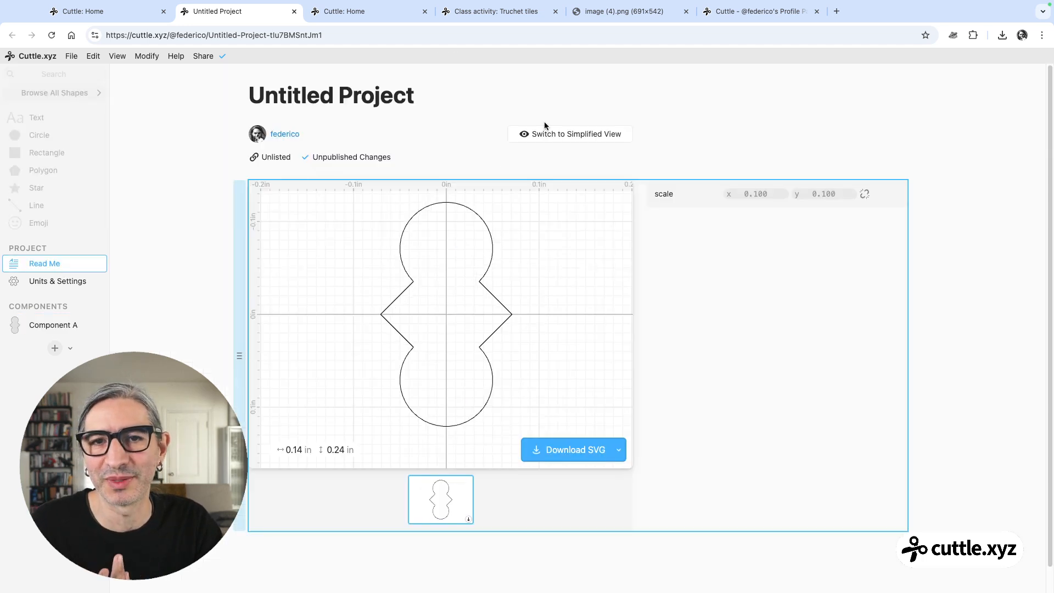
pyautogui.click(554, 135)
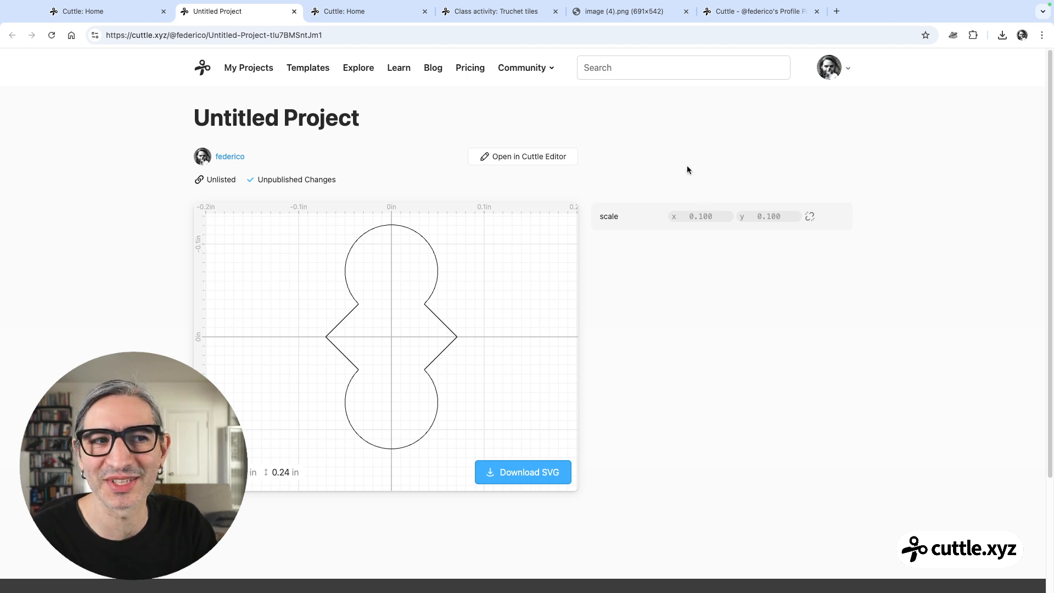
pyautogui.moveTo(700, 217); pyautogui.dragTo(740, 220)
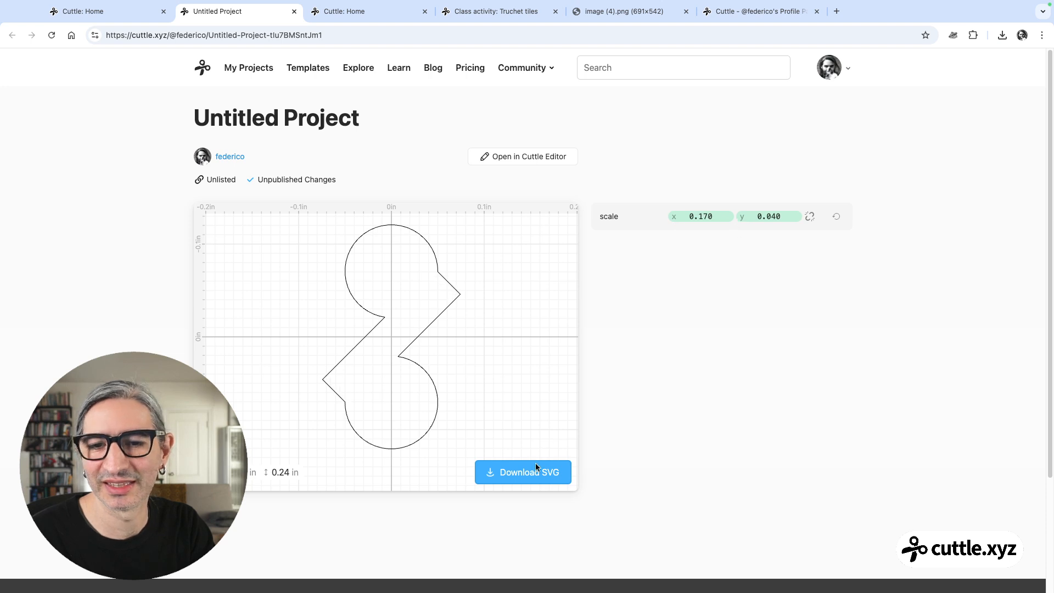
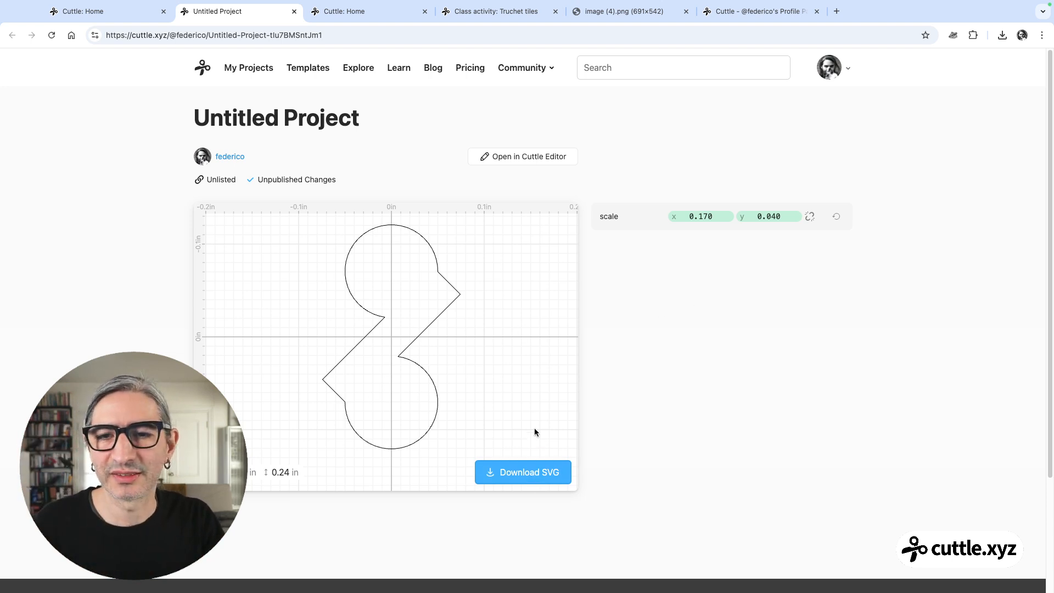
# Set the scale parameter's x value to 0.217 and reopen the project in the Cuttle editor, keeping the parameter changes
pyautogui.moveTo(718, 217); pyautogui.dragTo(528, 448)
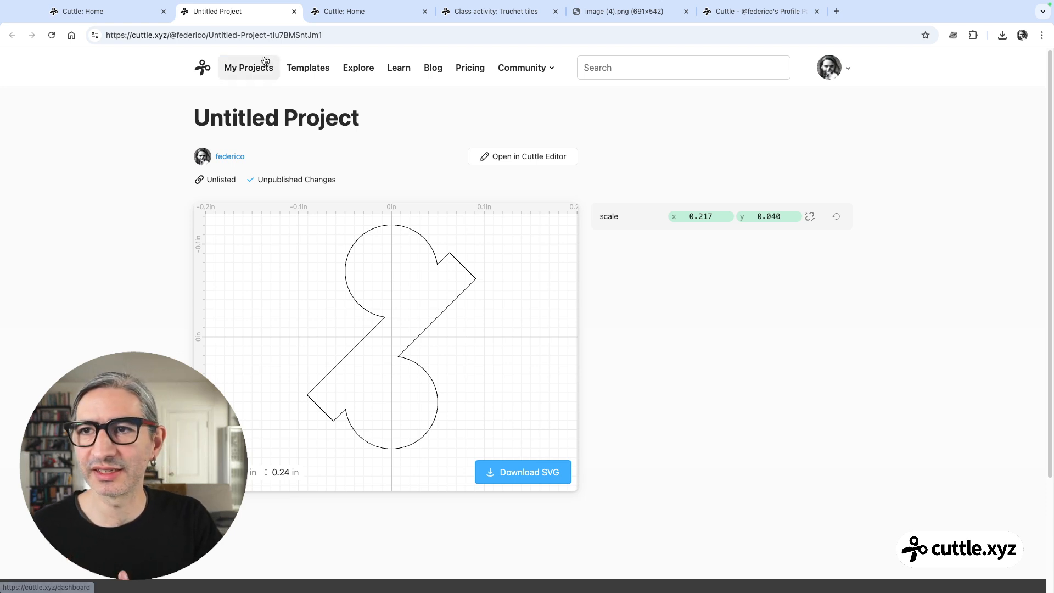
pyautogui.click(83, 11)
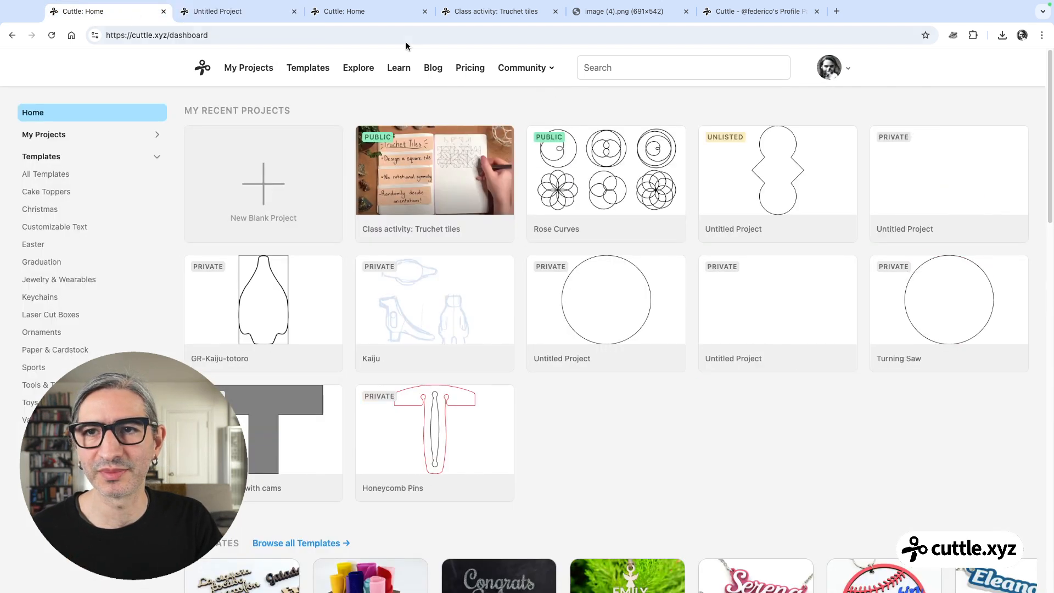
pyautogui.click(247, 12)
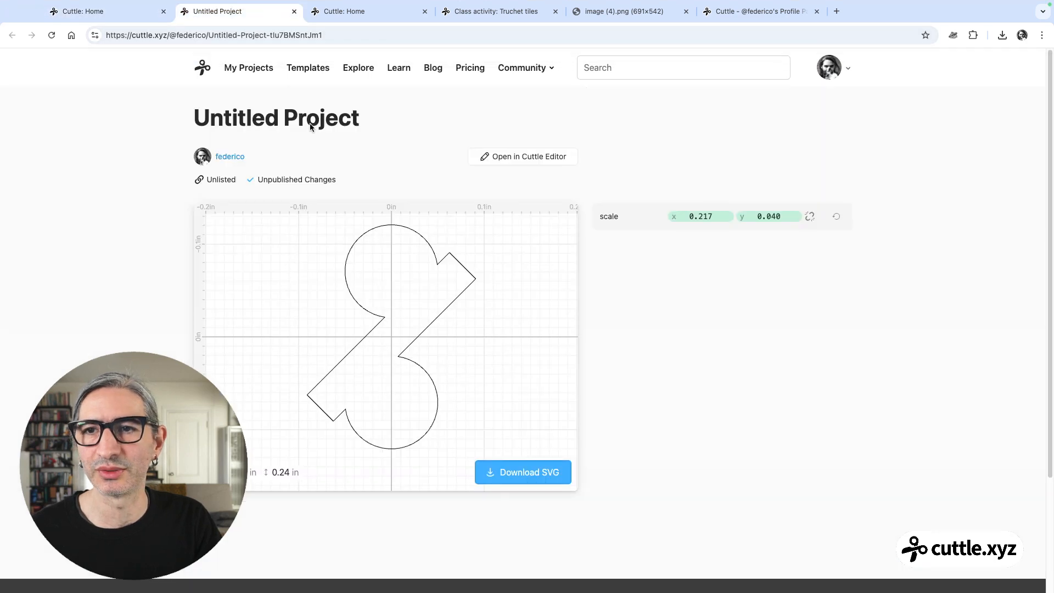
pyautogui.click(536, 157)
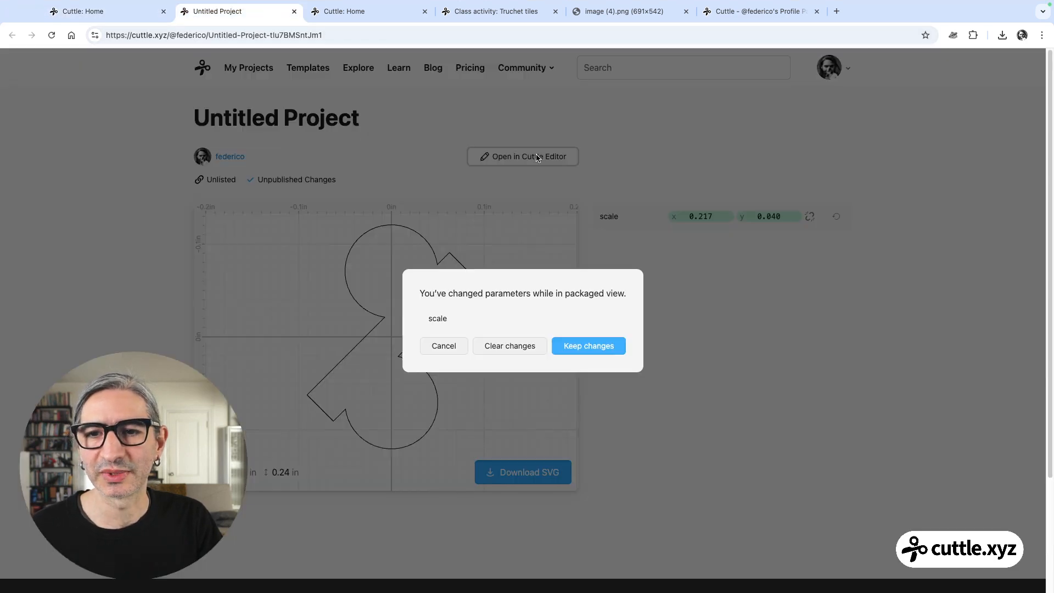
pyautogui.click(575, 345)
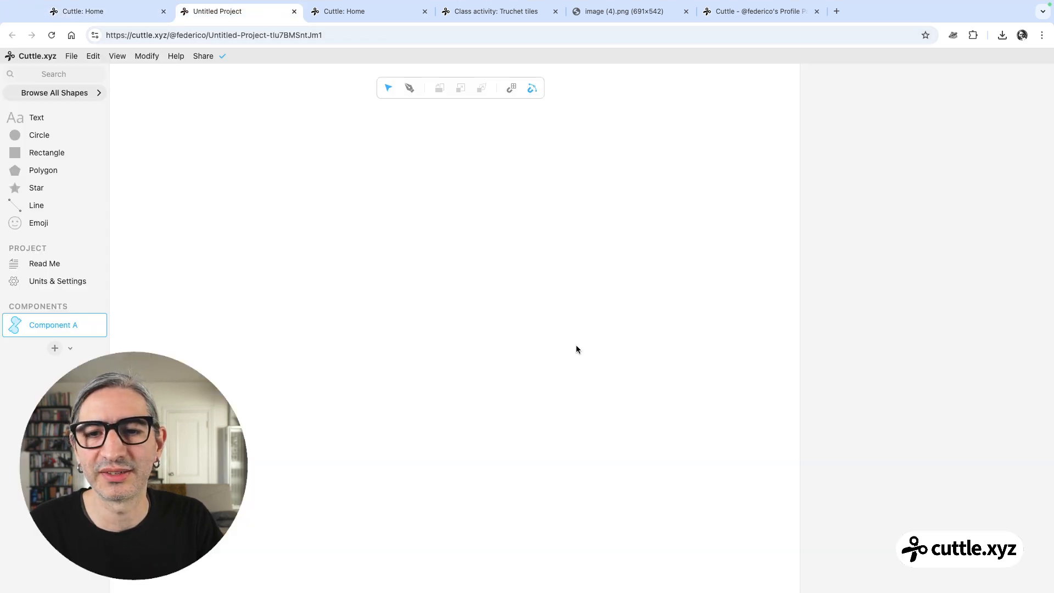
# Add a new Component B, search the shapes for "co" and place a Connected Text shape at the canvas origin
pyautogui.click(55, 348)
pyautogui.click(336, 265)
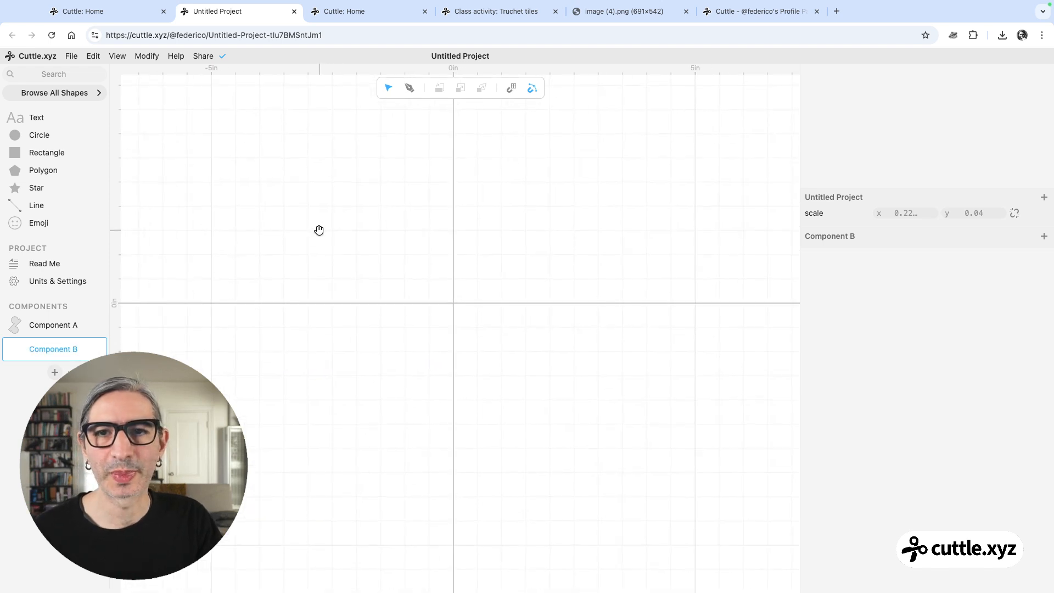
pyautogui.click(72, 74)
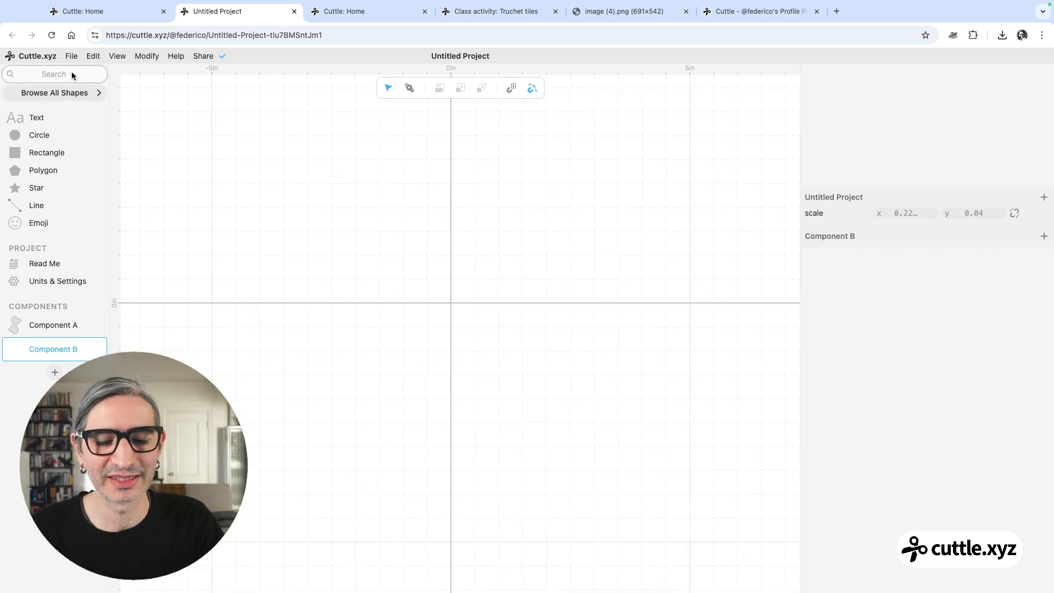
pyautogui.write('co')
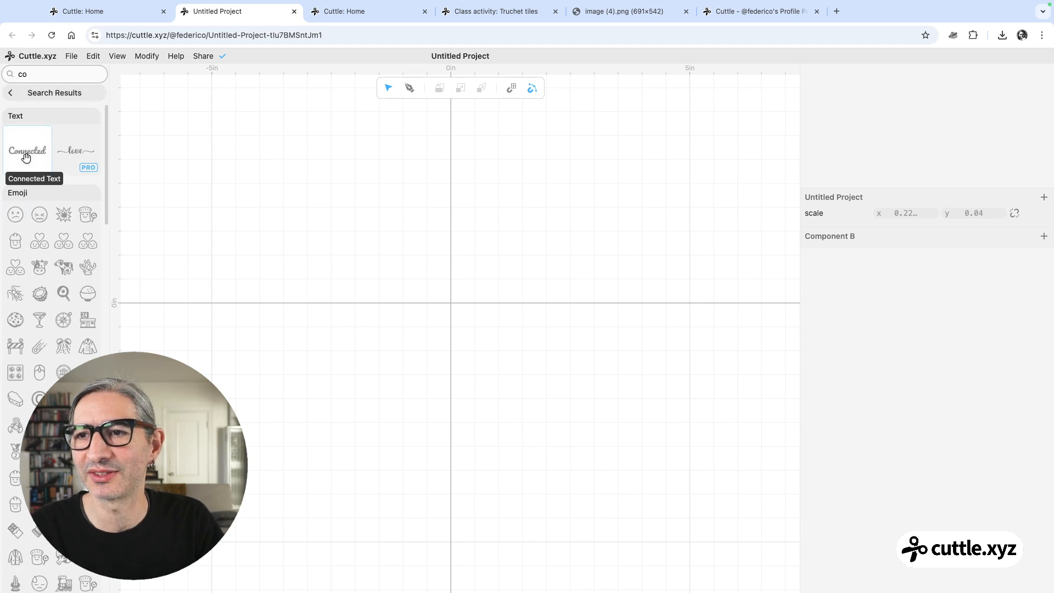
pyautogui.moveTo(24, 155); pyautogui.dragTo(451, 296)
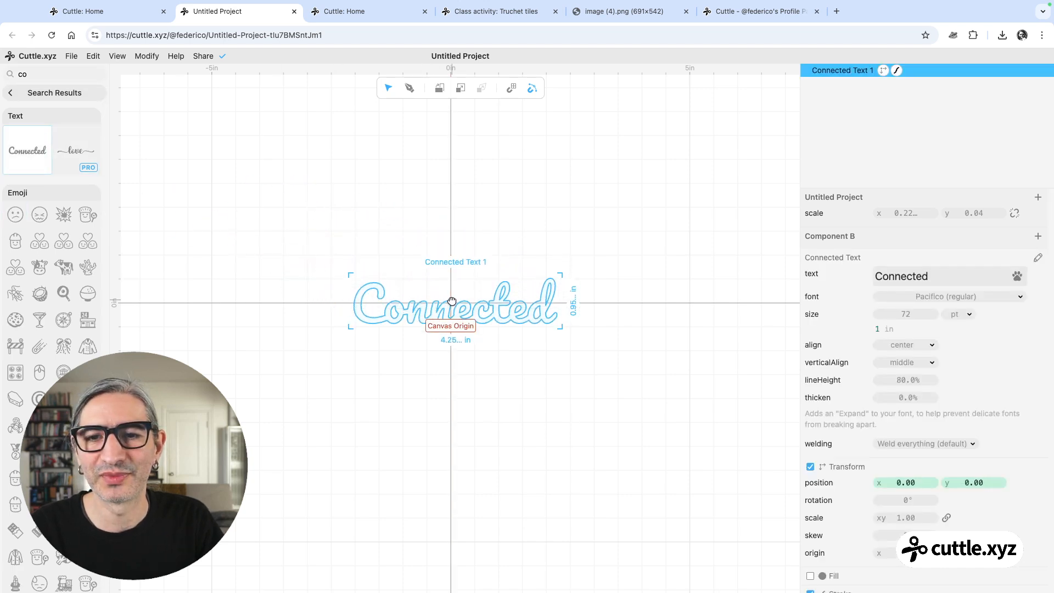
pyautogui.scroll(2, 503, 394)
pyautogui.scroll(2, 503, 394)
pyautogui.click(463, 376)
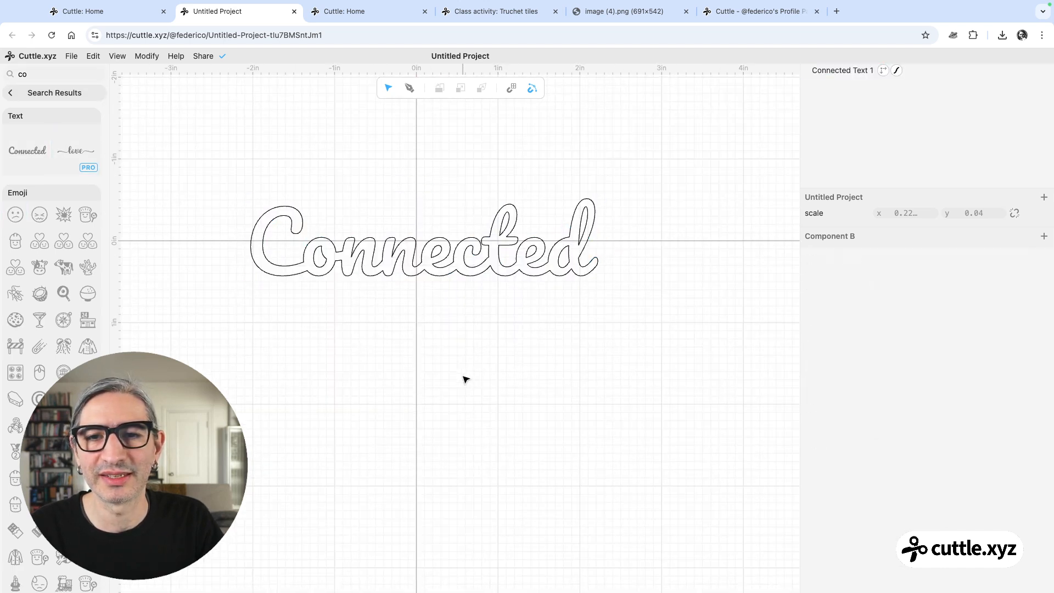
pyautogui.moveTo(443, 344); pyautogui.dragTo(465, 379)
pyautogui.click(25, 97)
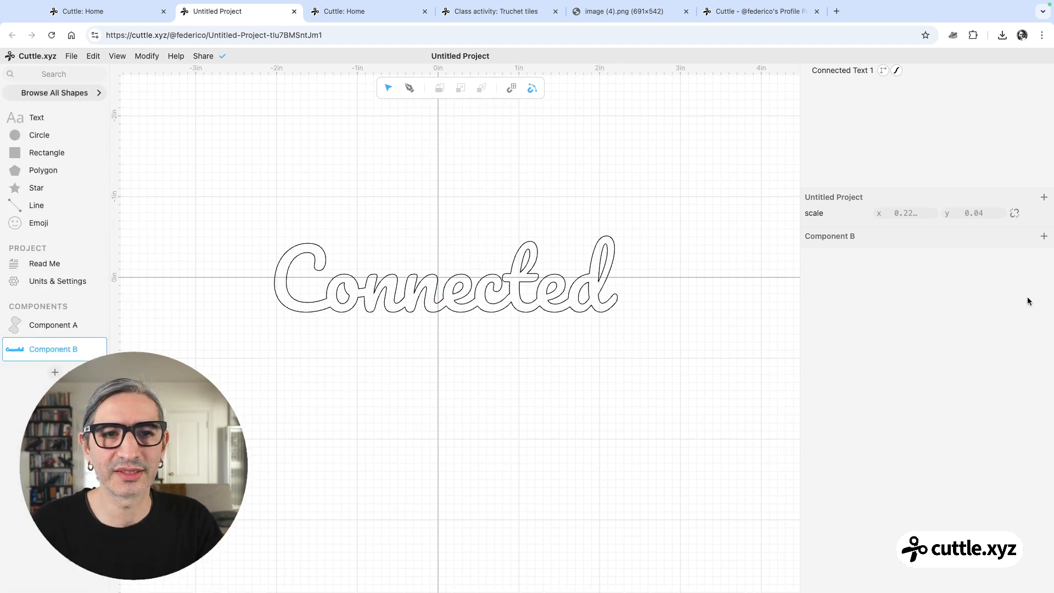
# Try the Over the Rainbow and Loveheart fonts on the Connected Text, then apply the Pro font Retro Angela
pyautogui.click(855, 71)
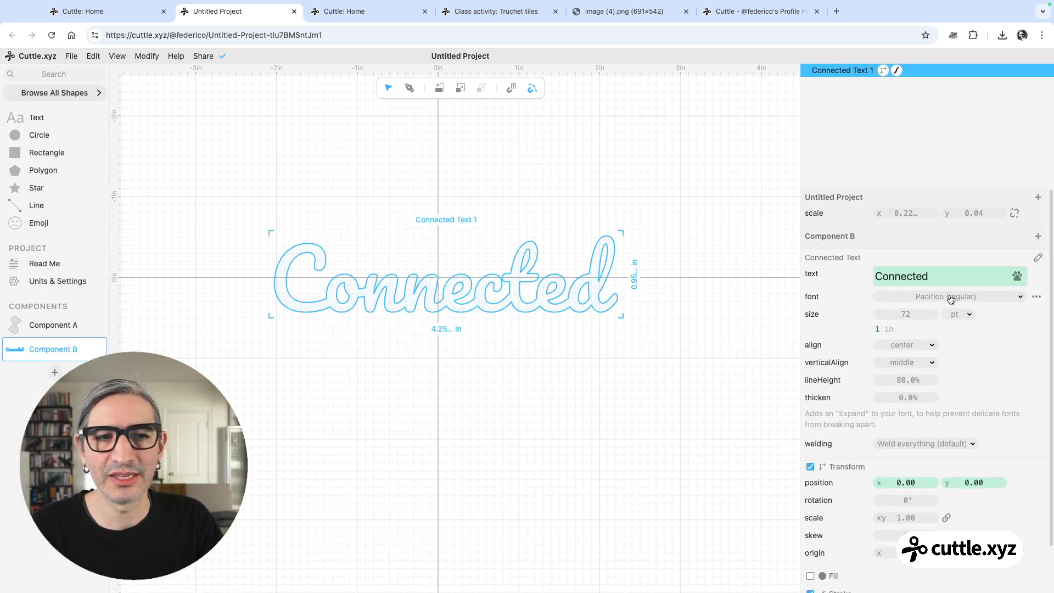
pyautogui.click(948, 296)
pyautogui.click(918, 194)
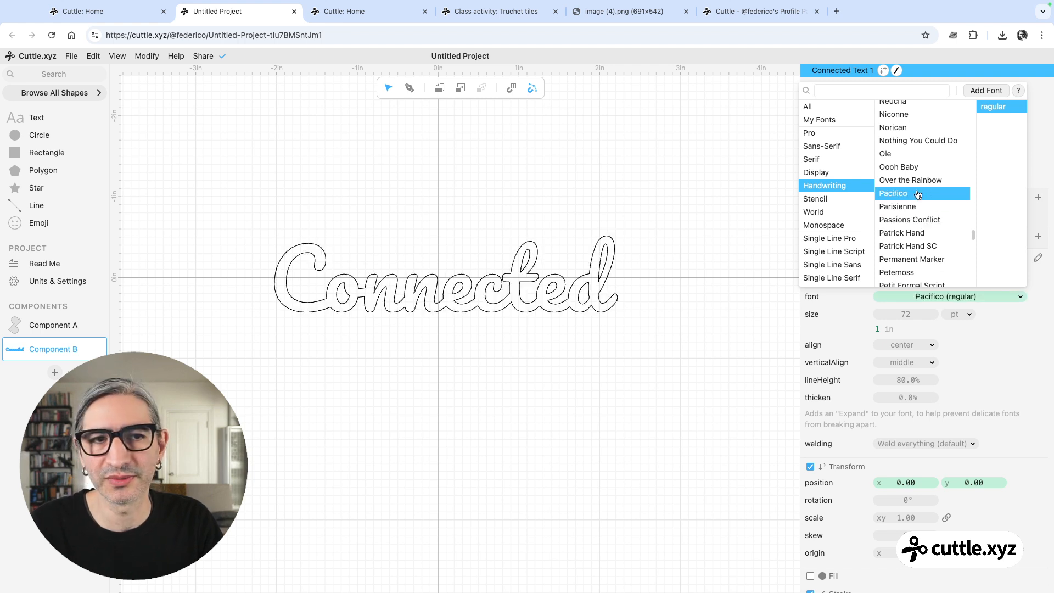
pyautogui.click(911, 165)
pyautogui.click(910, 181)
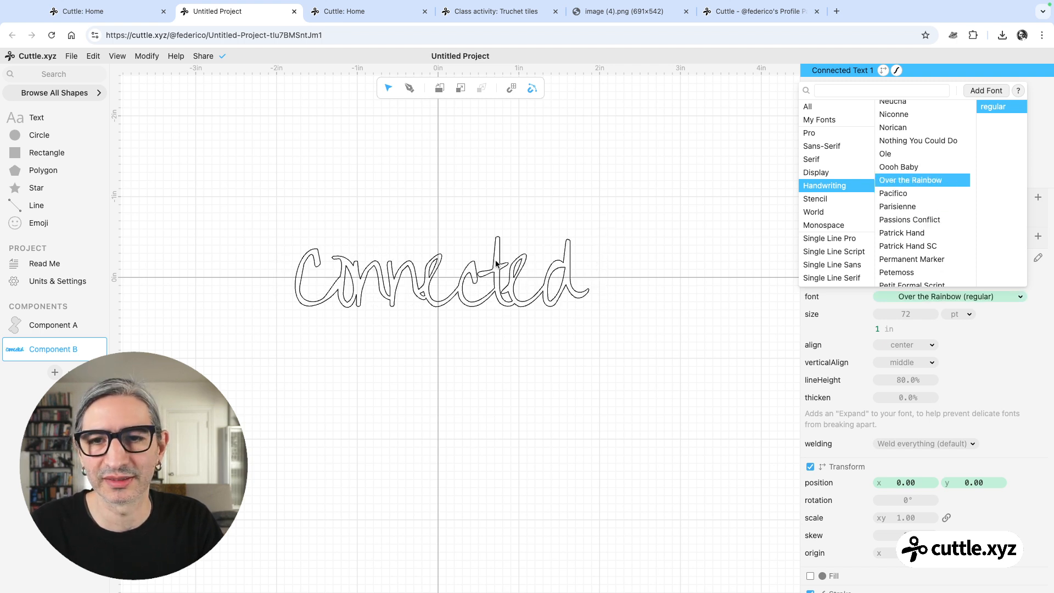
pyautogui.click(850, 134)
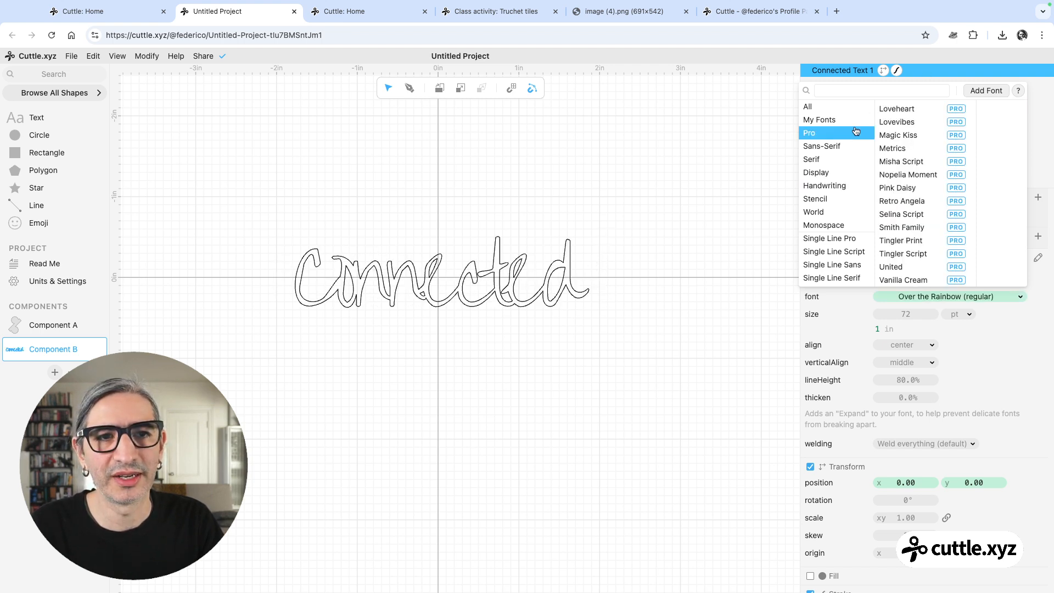
pyautogui.click(893, 122)
pyautogui.click(896, 107)
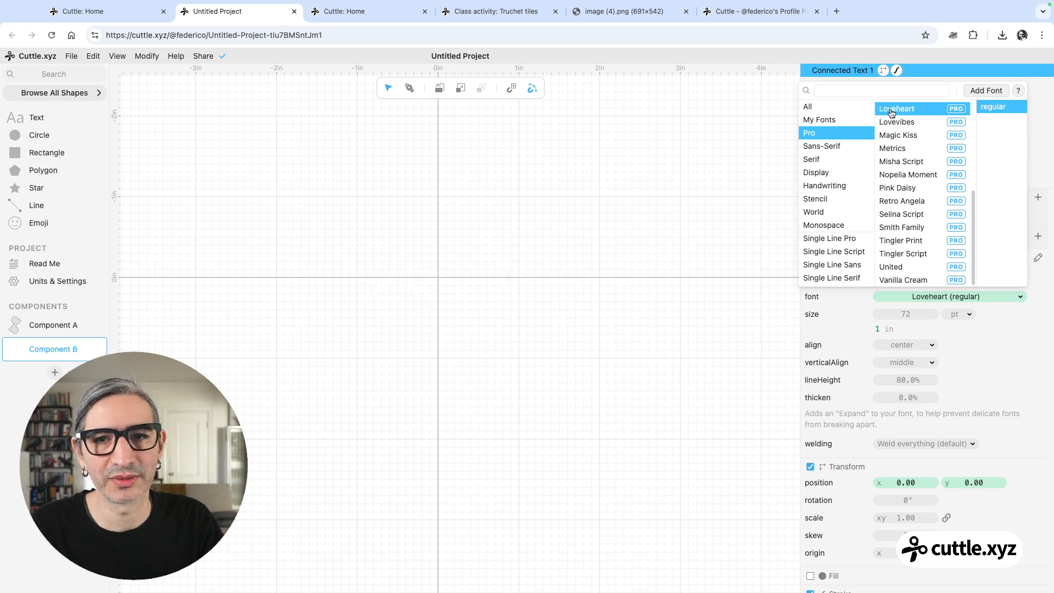
pyautogui.click(904, 200)
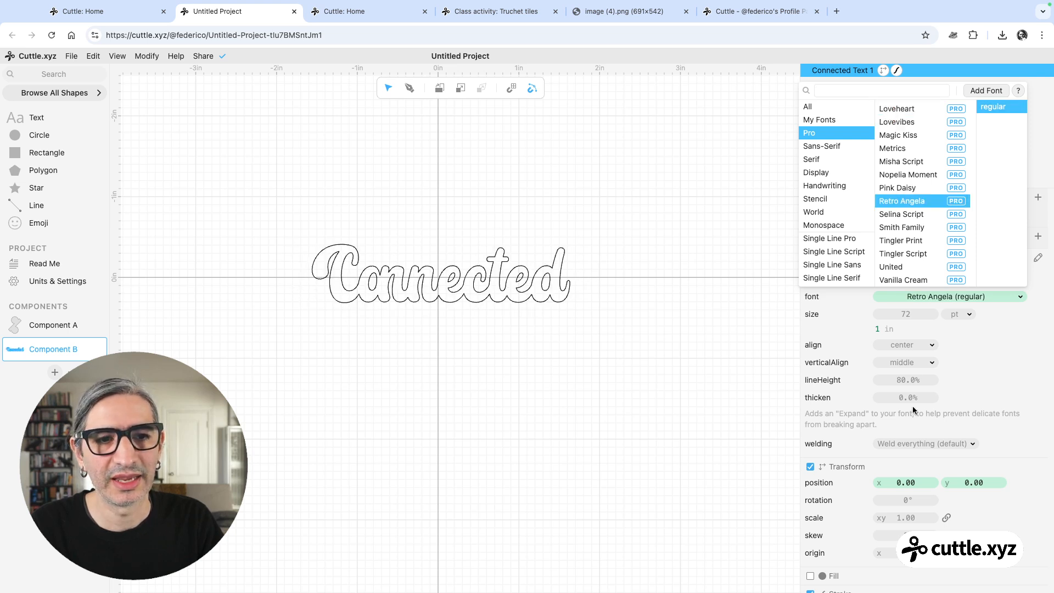
pyautogui.click(685, 323)
# Replace the Connected Text's wording with a person's first name and deselect the shape
pyautogui.click(940, 278)
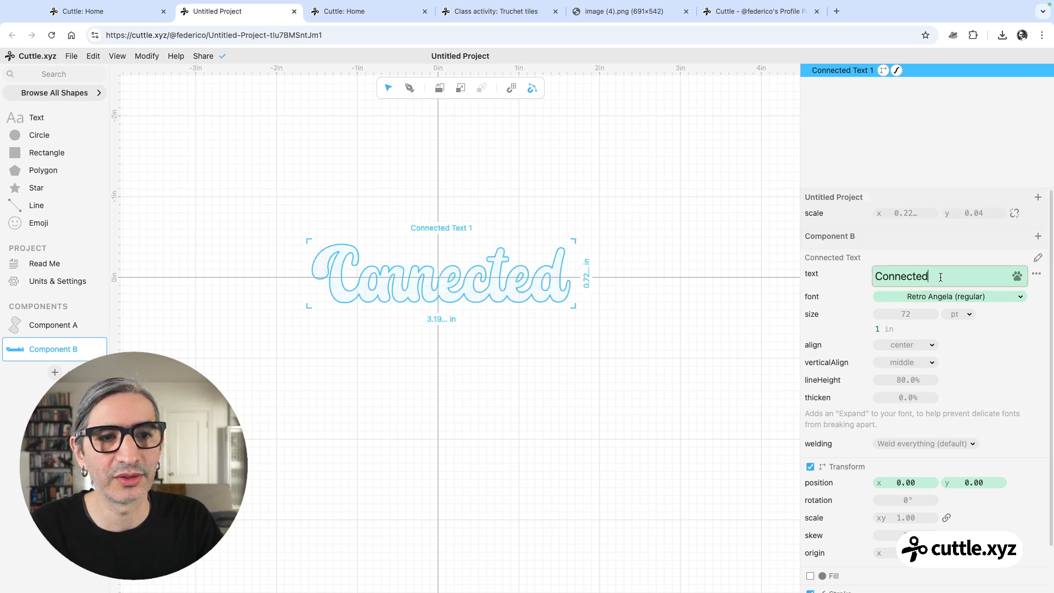
pyautogui.press('BackSpace')
pyautogui.press('BackSpace')
pyautogui.press('BackSpace')
pyautogui.press('BackSpace')
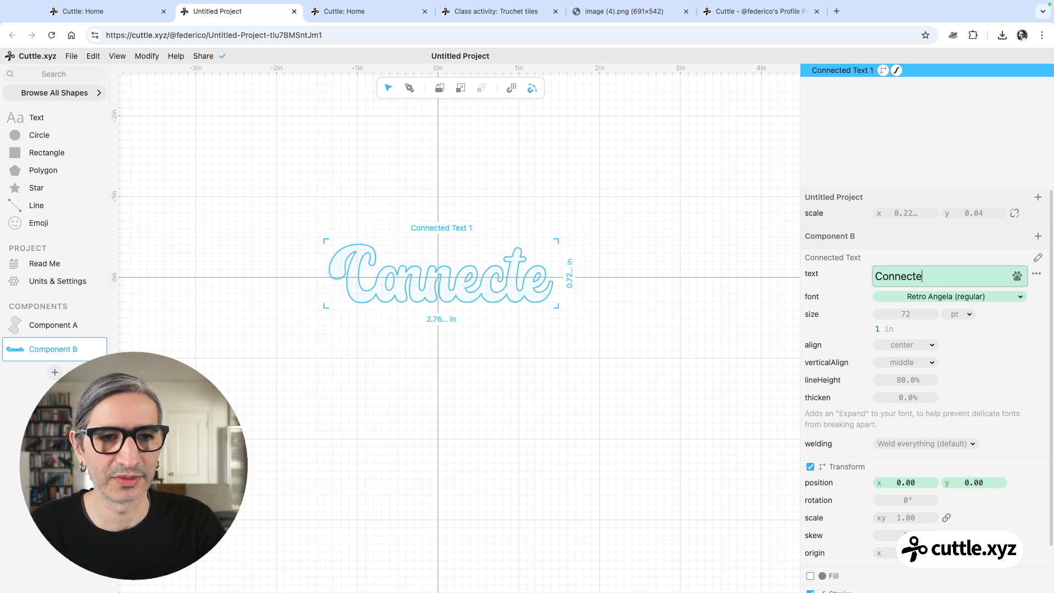
pyautogui.press('BackSpace')
pyautogui.press('BackSpace')
pyautogui.press('BackSpace')
pyautogui.press('BackSpace')
pyautogui.press('BackSpace')
pyautogui.write('Fe')
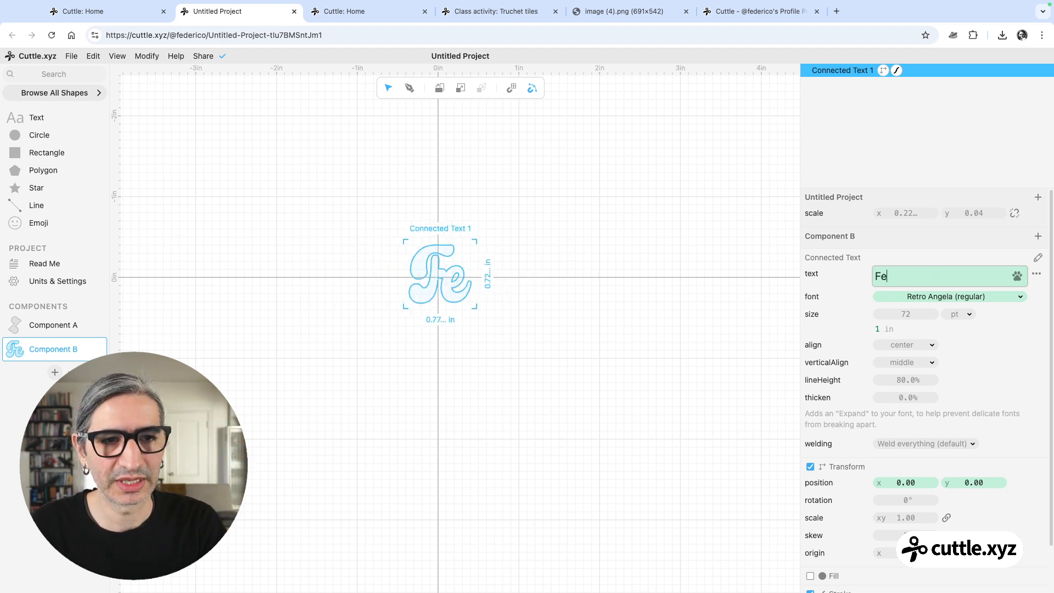
pyautogui.write('derico')
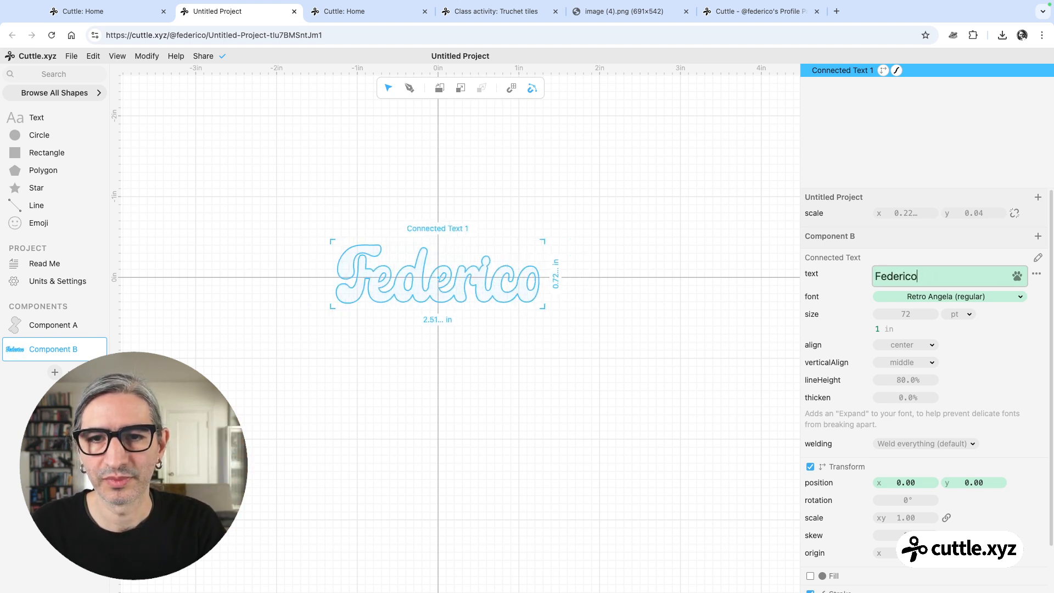
pyautogui.click(487, 365)
pyautogui.scroll(5, 488, 365)
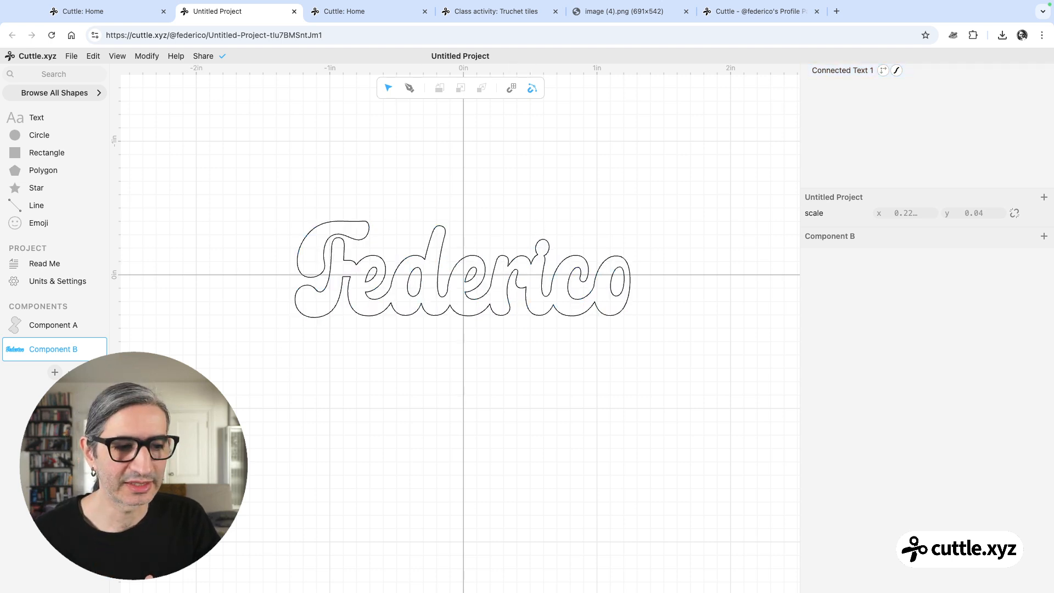
# Add another blank component, Component C, to the project
pyautogui.click(54, 373)
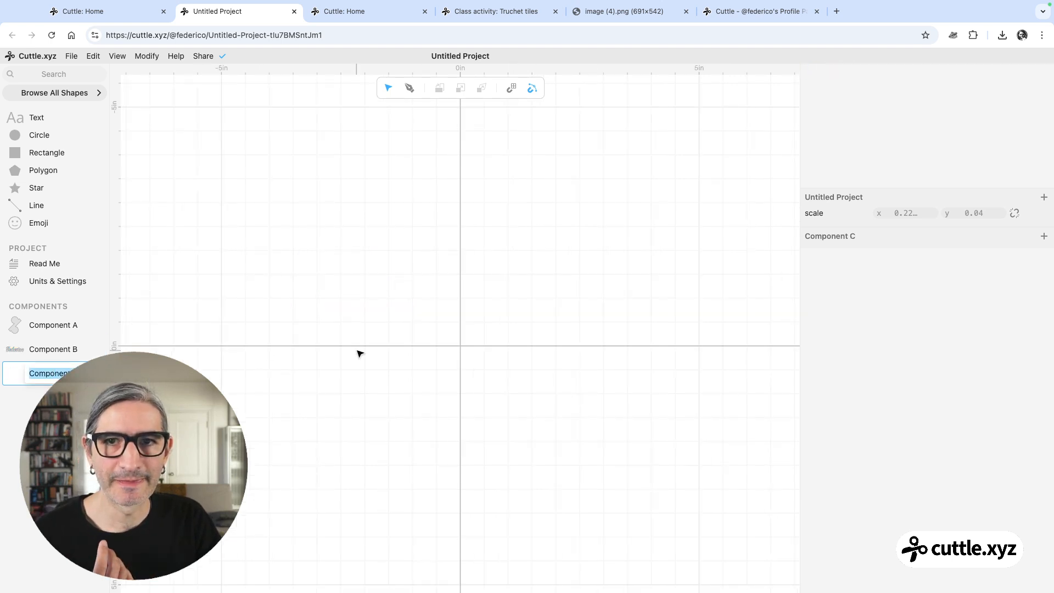
pyautogui.scroll(5, 360, 353)
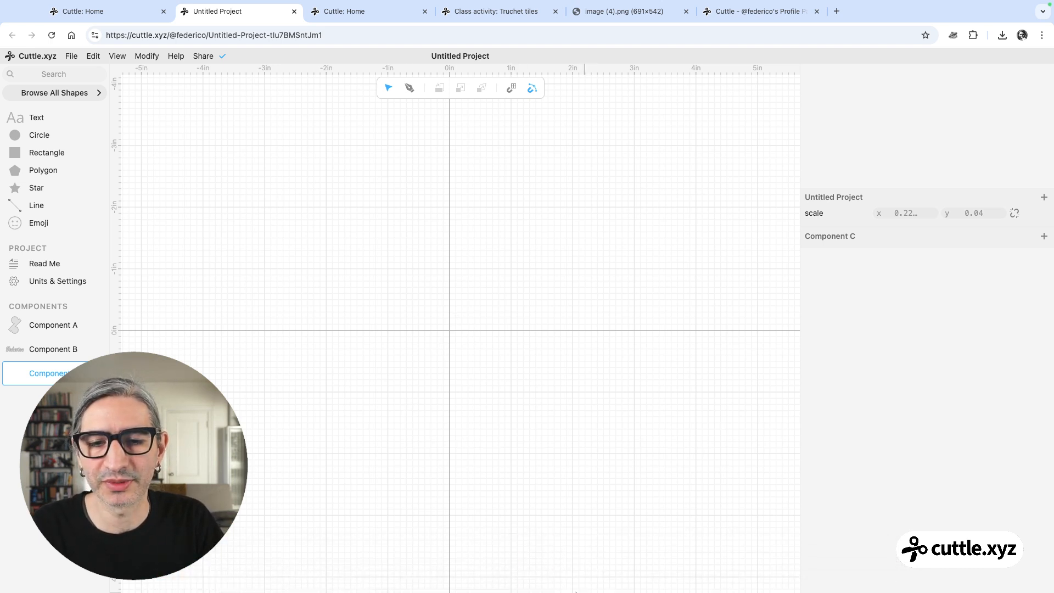
# Switch to Inkscape and draw an ellipse below the Writing text, overlapped by a rectangle about 37 by 16.7 mm
pyautogui.click(570, 565)
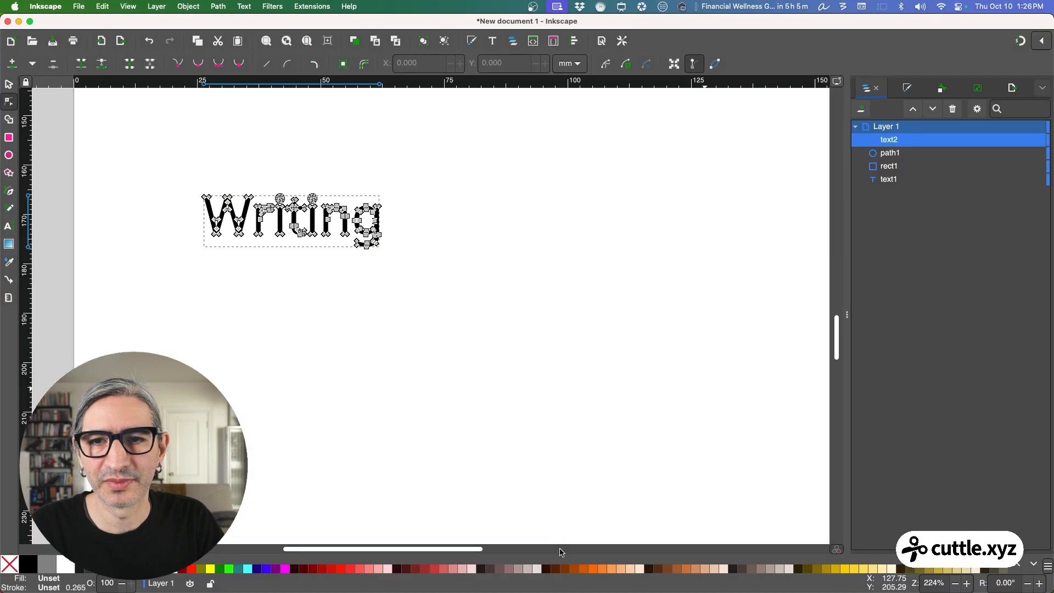
pyautogui.click(213, 251)
pyautogui.click(9, 156)
pyautogui.moveTo(206, 270); pyautogui.dragTo(376, 401)
pyautogui.click(11, 136)
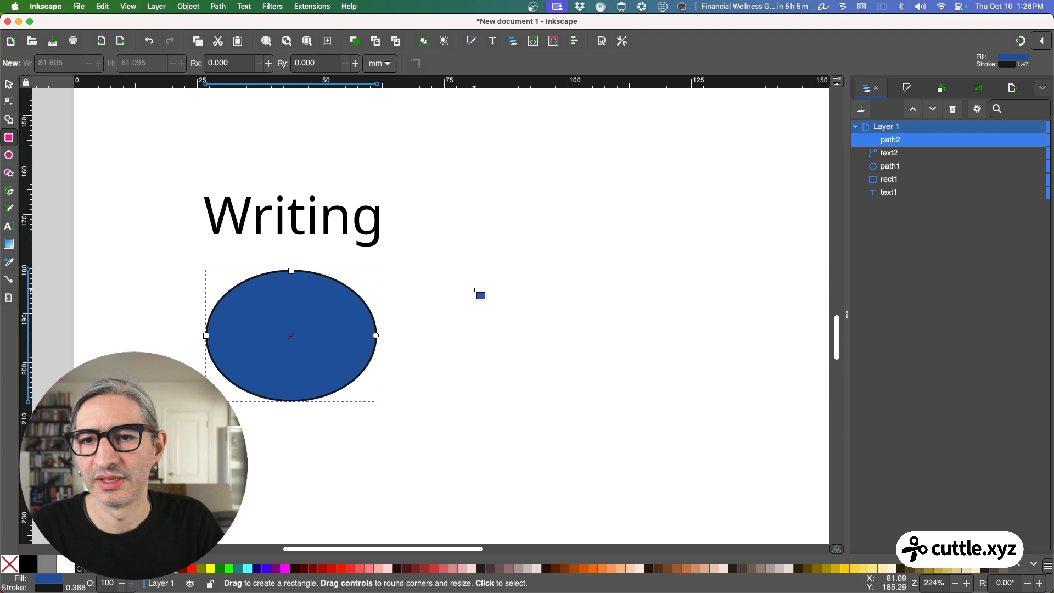
pyautogui.moveTo(475, 290); pyautogui.dragTo(291, 374)
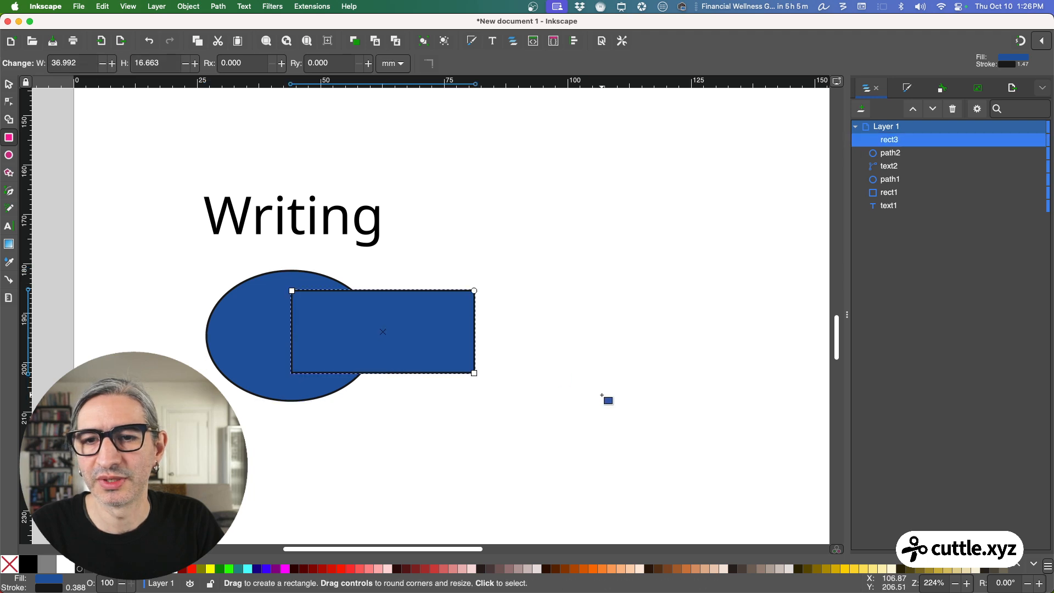
# Union the overlapping ellipse and rectangle into one path, shift it slightly and show its nodes
pyautogui.click(12, 88)
pyautogui.moveTo(150, 257); pyautogui.dragTo(574, 405)
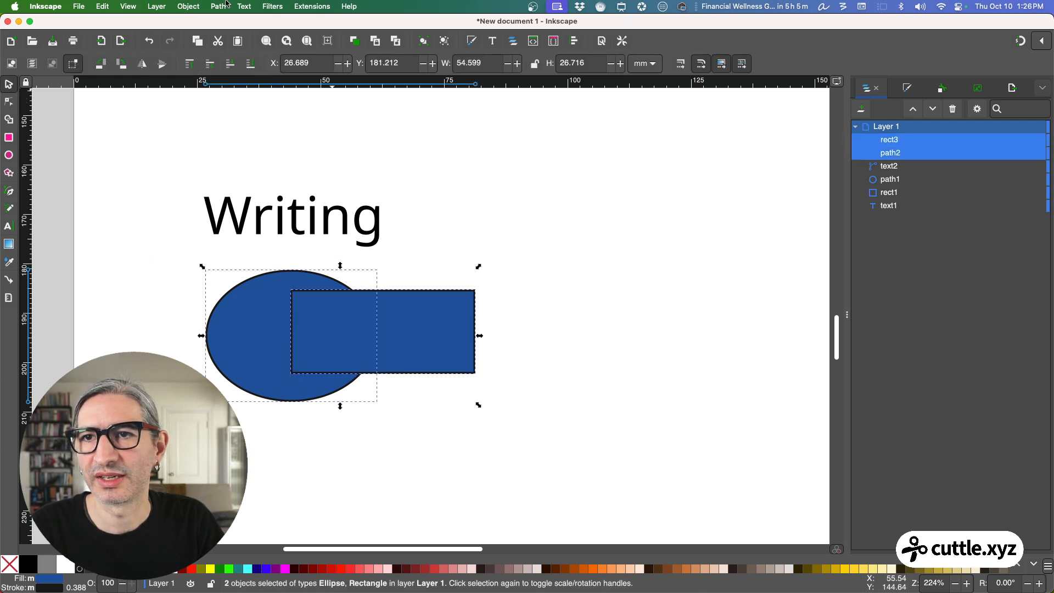
pyautogui.click(189, 7)
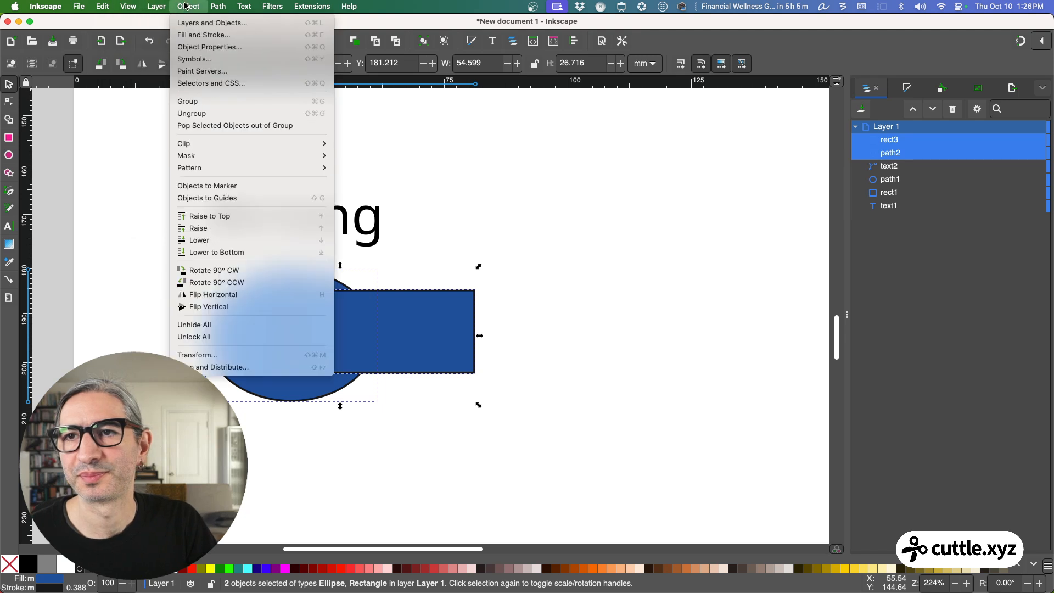
pyautogui.moveTo(219, 11)
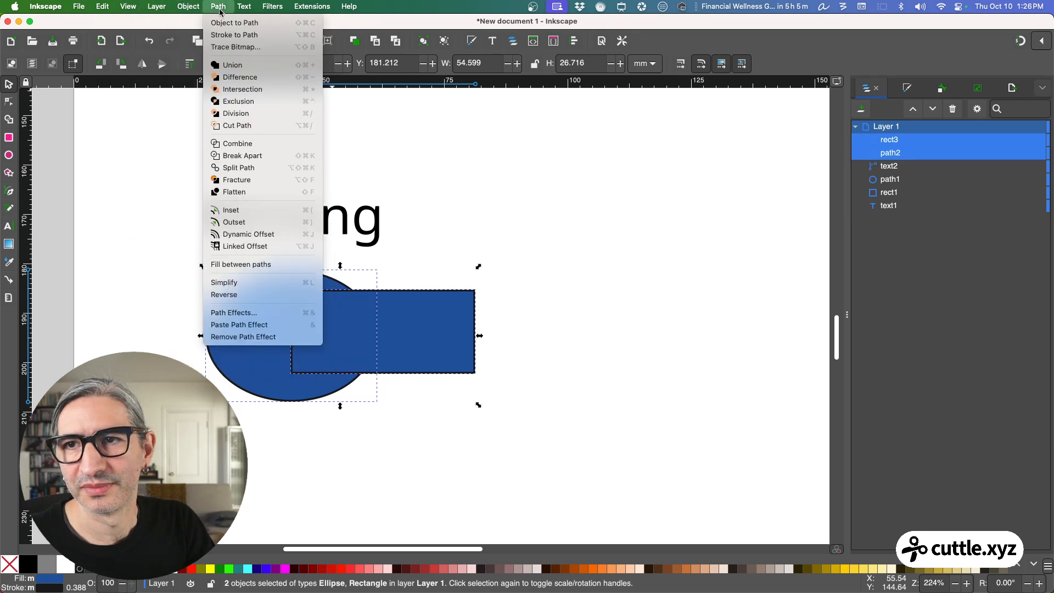
pyautogui.click(233, 65)
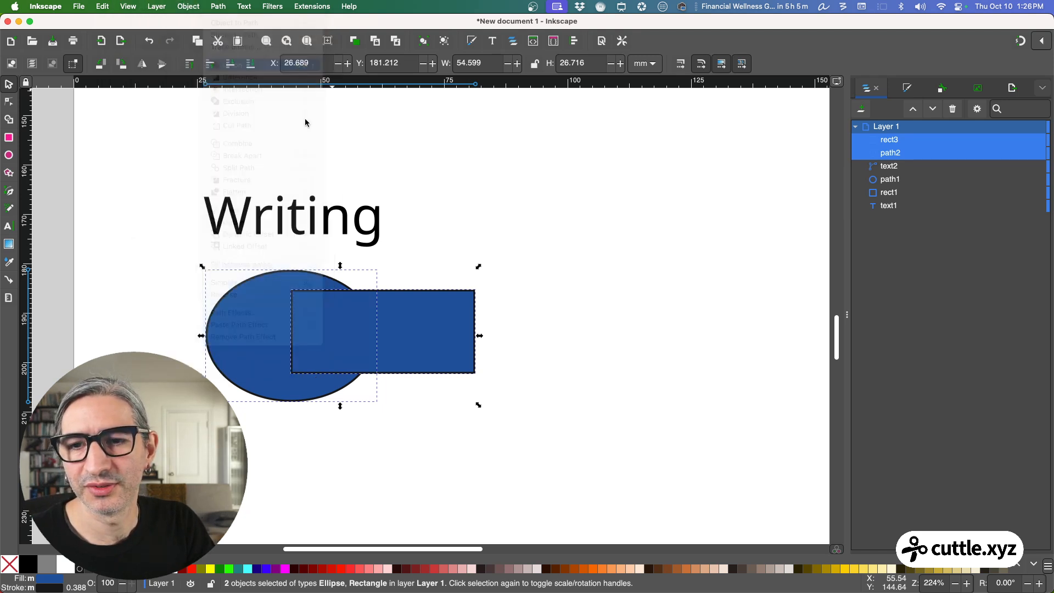
pyautogui.click(560, 245)
pyautogui.moveTo(421, 354)
pyautogui.mouseDown()
pyautogui.moveTo(598, 346)
pyautogui.moveTo(413, 345)
pyautogui.mouseUp()
pyautogui.press('n')
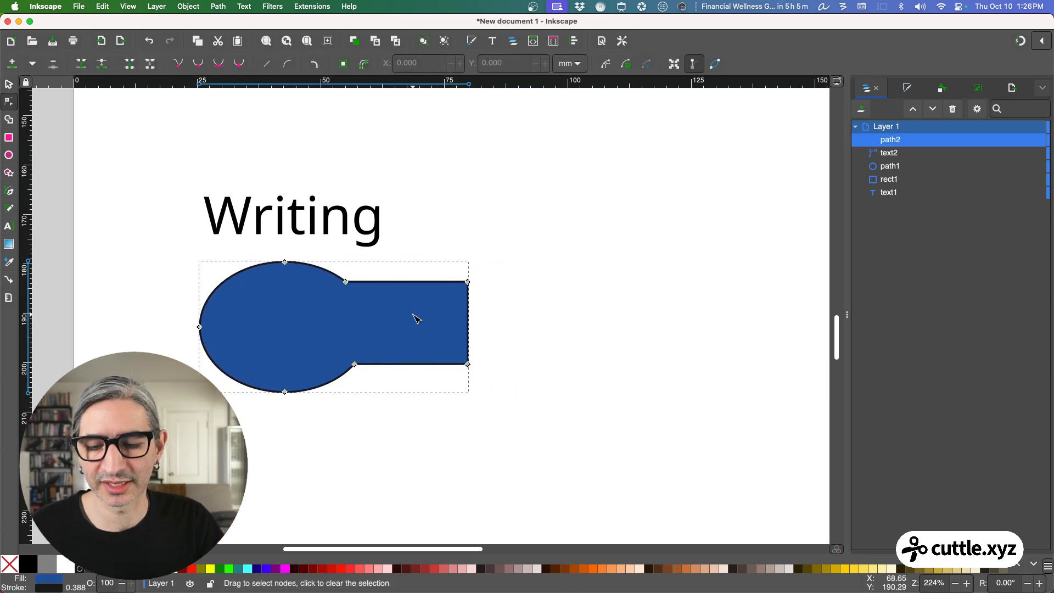
# Undo the move and the union to restore the separate ellipse and rectangle
pyautogui.press('super+z')
pyautogui.press('super+z')
pyautogui.press('super+z')
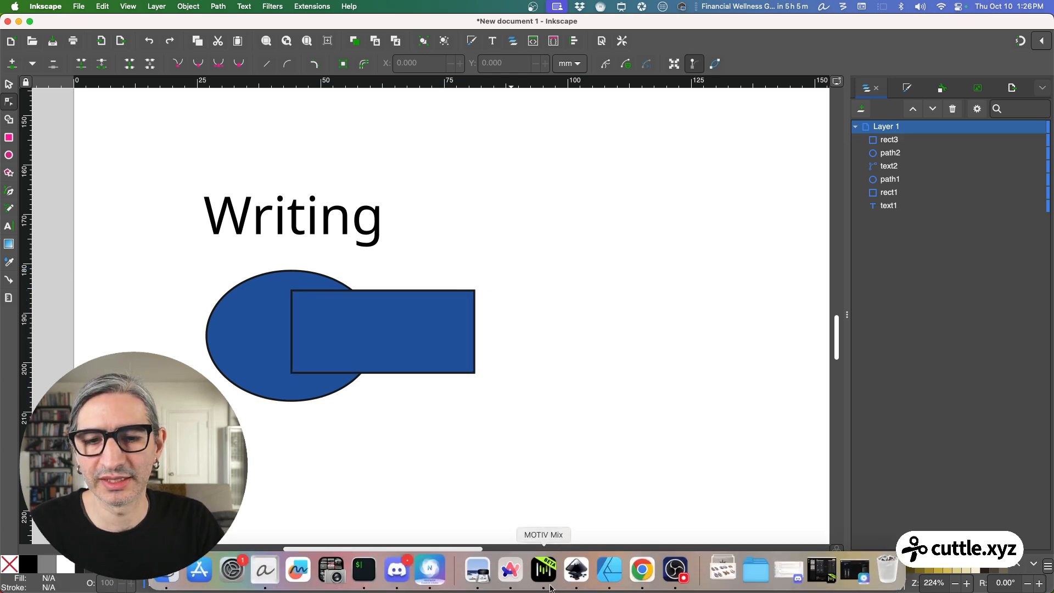
# Switch to the Cuttle Untitled Project and place a 1 in circle near the origin and a 1 in square overlapping its right half
pyautogui.rightClick(638, 575)
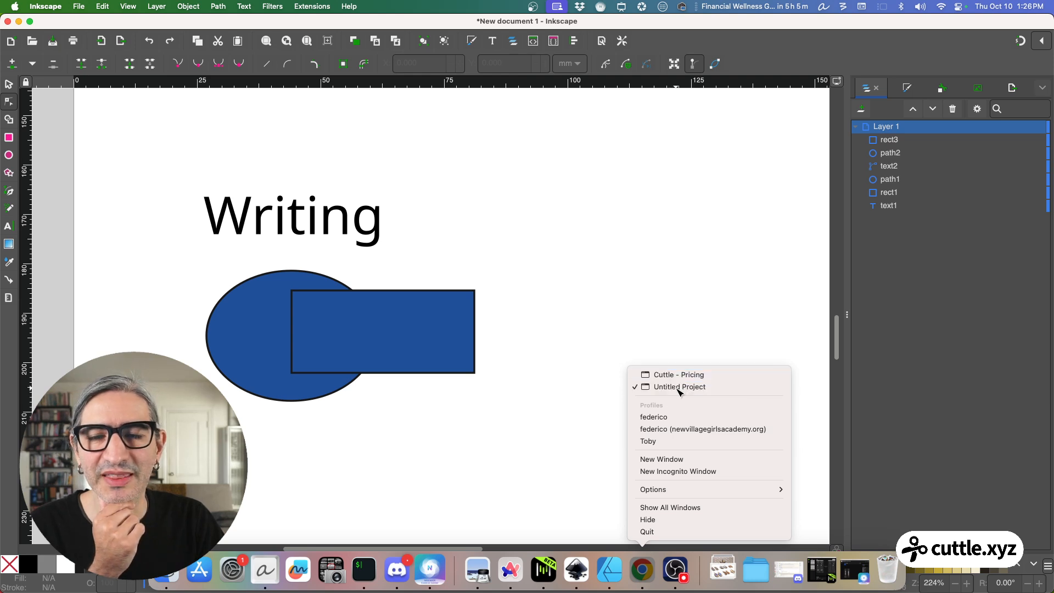
pyautogui.click(677, 386)
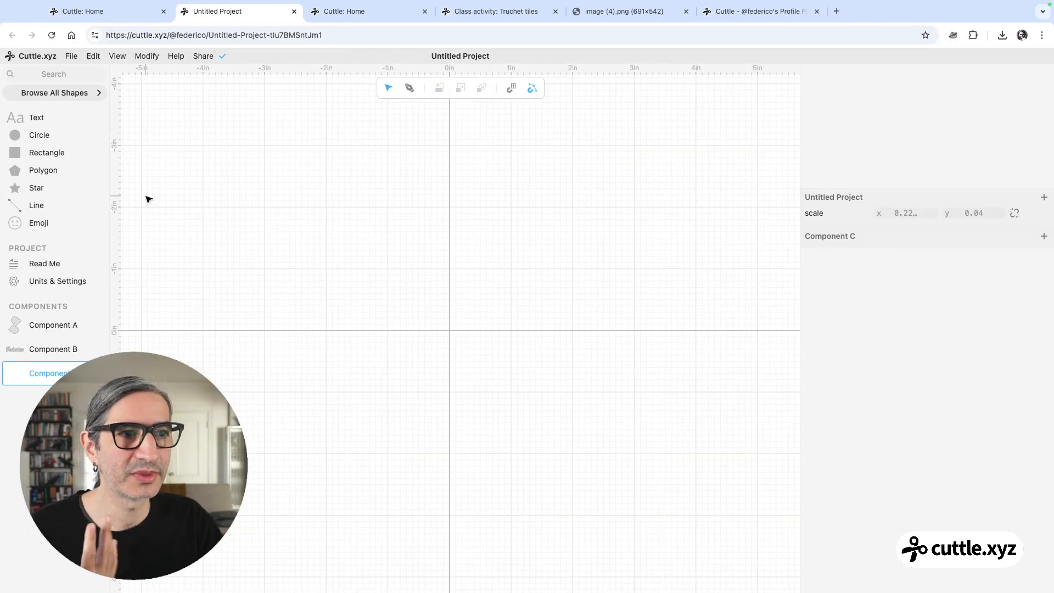
pyautogui.moveTo(15, 136); pyautogui.dragTo(444, 330)
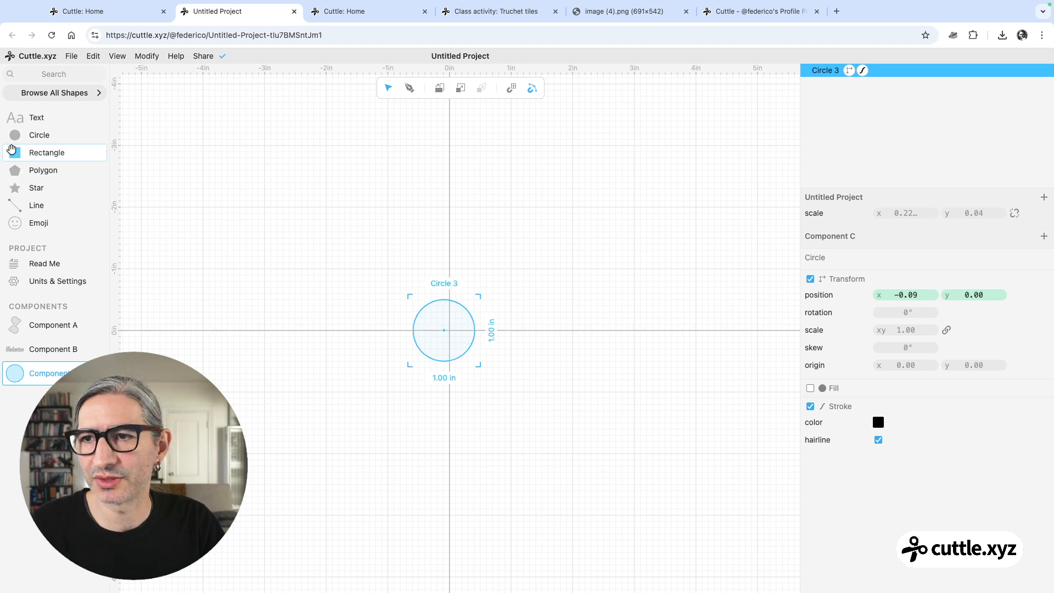
pyautogui.moveTo(14, 152); pyautogui.dragTo(475, 330)
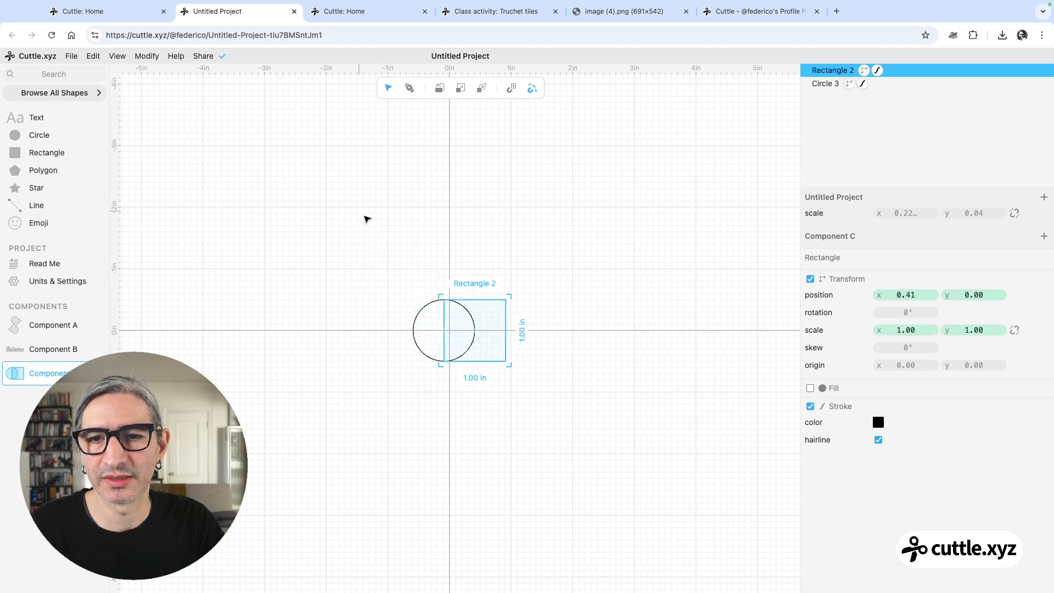
pyautogui.click(371, 228)
# Combine the overlapping circle and square into one shape with Boolean Union
pyautogui.scroll(5, 409, 274)
pyautogui.moveTo(406, 273); pyautogui.dragTo(686, 556)
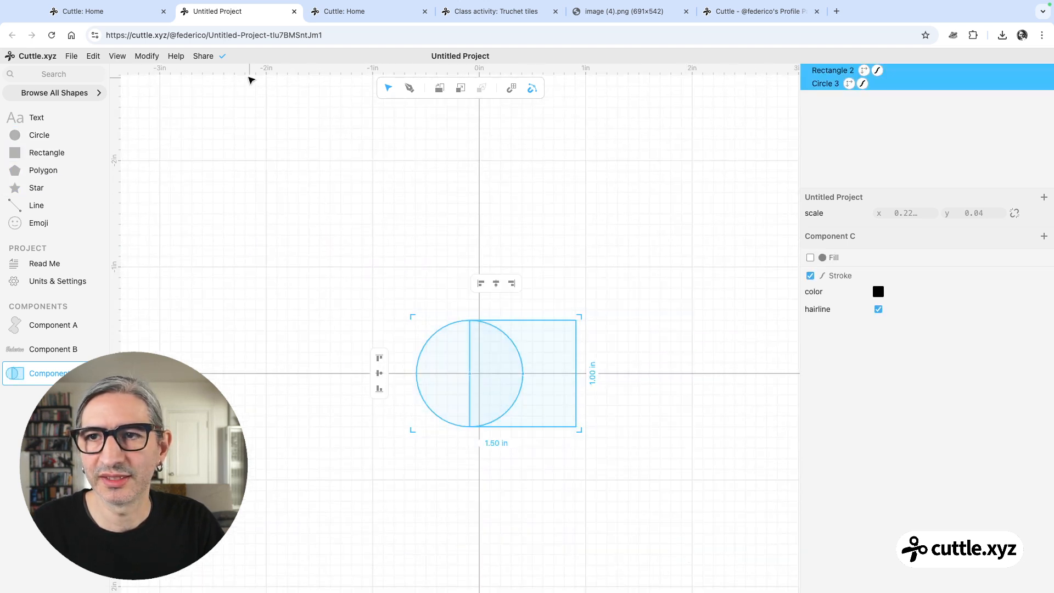
pyautogui.click(151, 57)
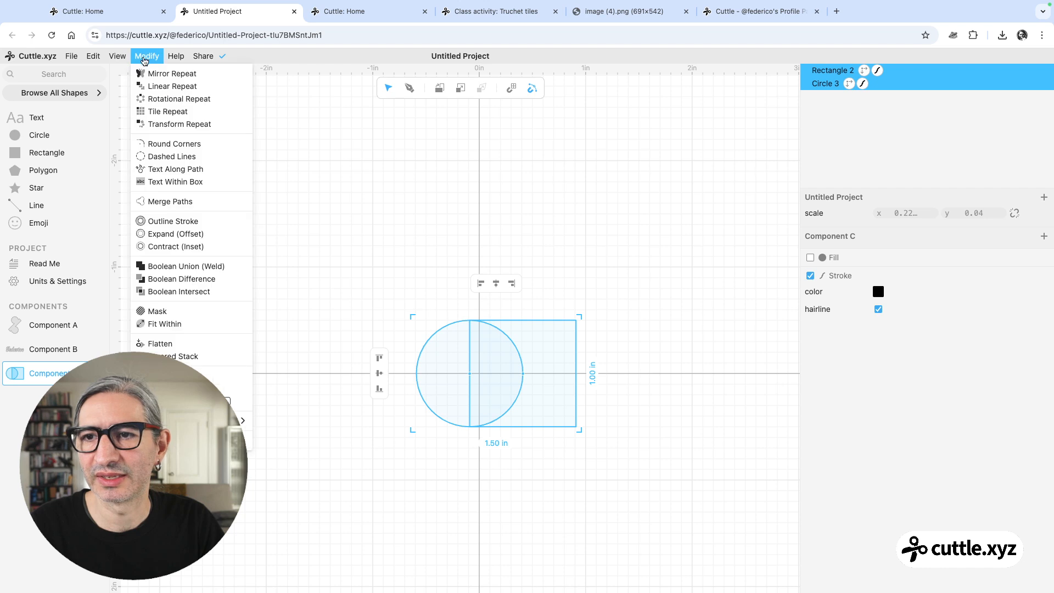
pyautogui.click(207, 267)
pyautogui.scroll(5, 546, 304)
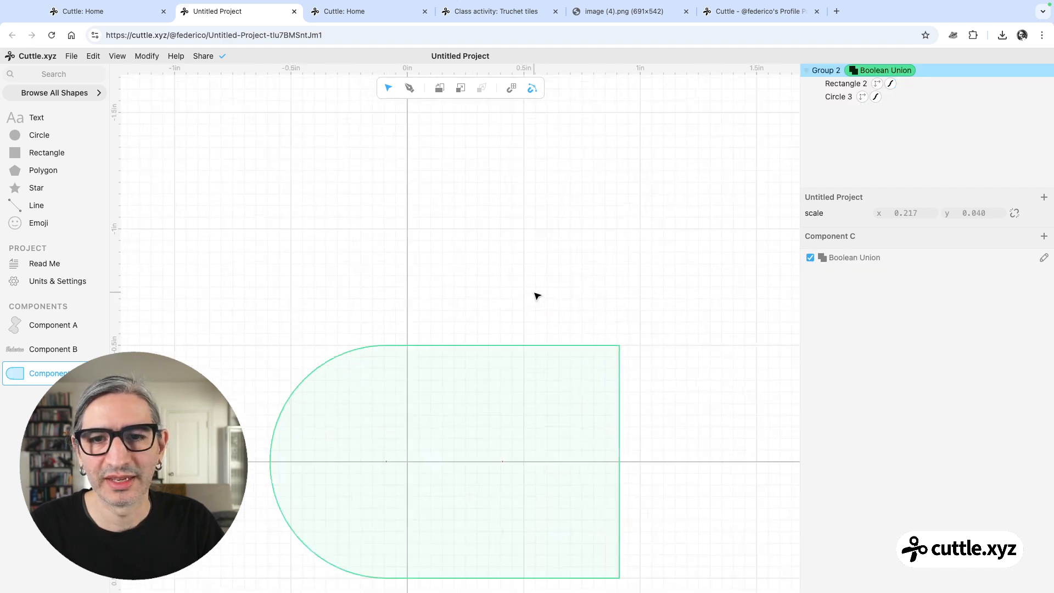
pyautogui.moveTo(537, 294); pyautogui.dragTo(538, 146)
pyautogui.click(539, 147)
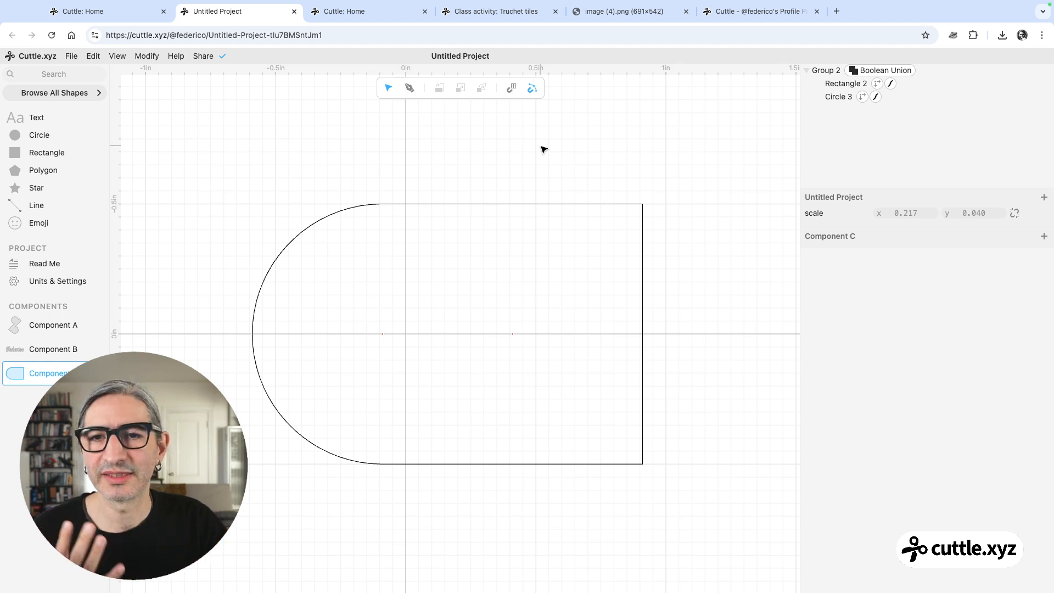
# Resize the rectangle inside the Boolean Union group to about 0.797 by 0.5 in, keeping its lower-left corner in place
pyautogui.click(644, 226)
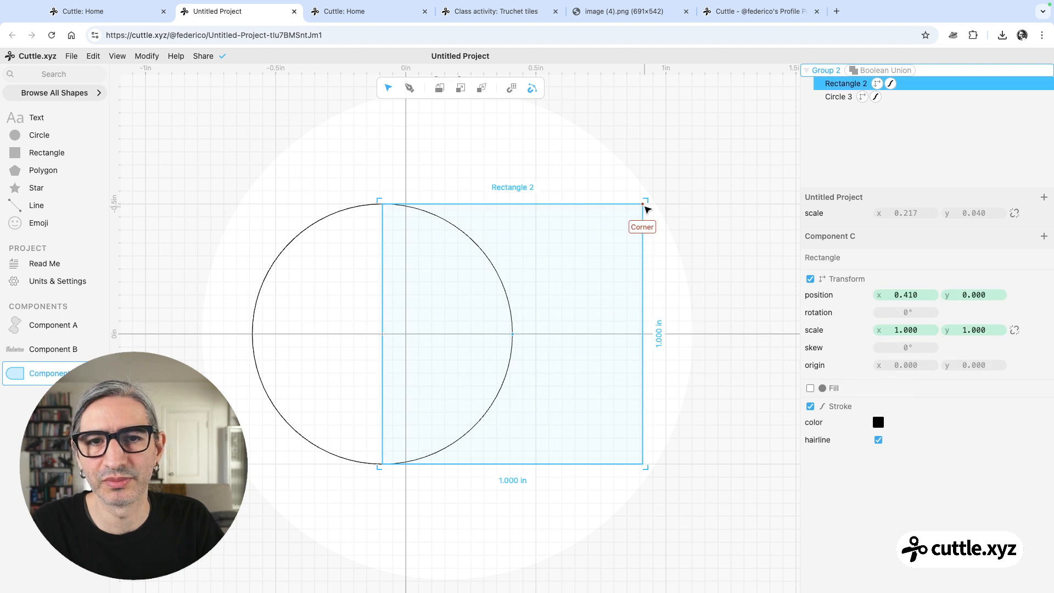
pyautogui.moveTo(650, 200); pyautogui.dragTo(590, 334)
pyautogui.click(707, 263)
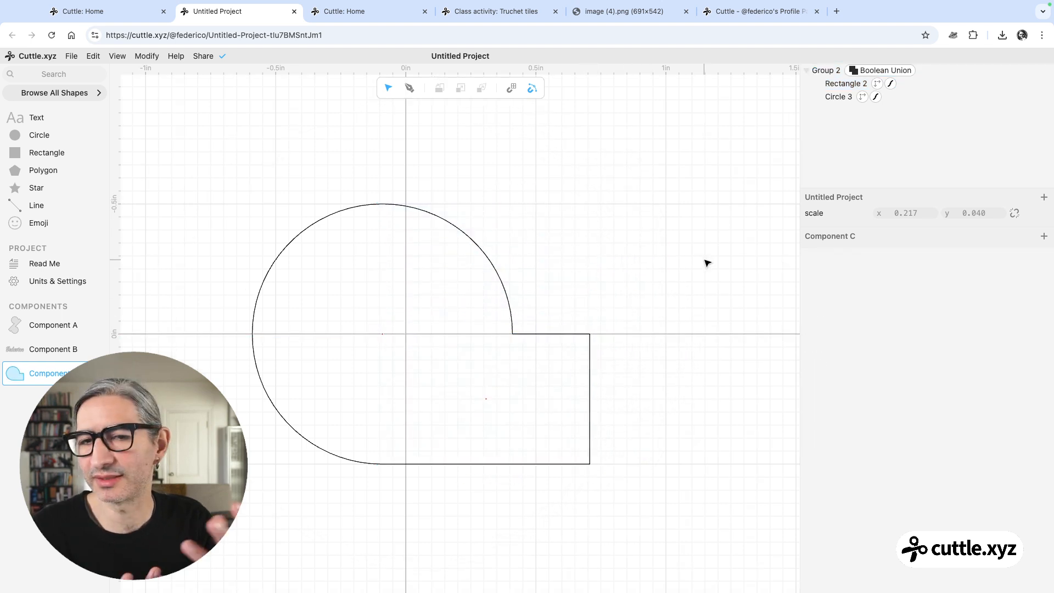
# Scale the union's rectangle to about 0.779 horizontally and rotate it clockwise so it slants down from the circle
pyautogui.moveTo(596, 265); pyautogui.dragTo(606, 223)
pyautogui.click(852, 83)
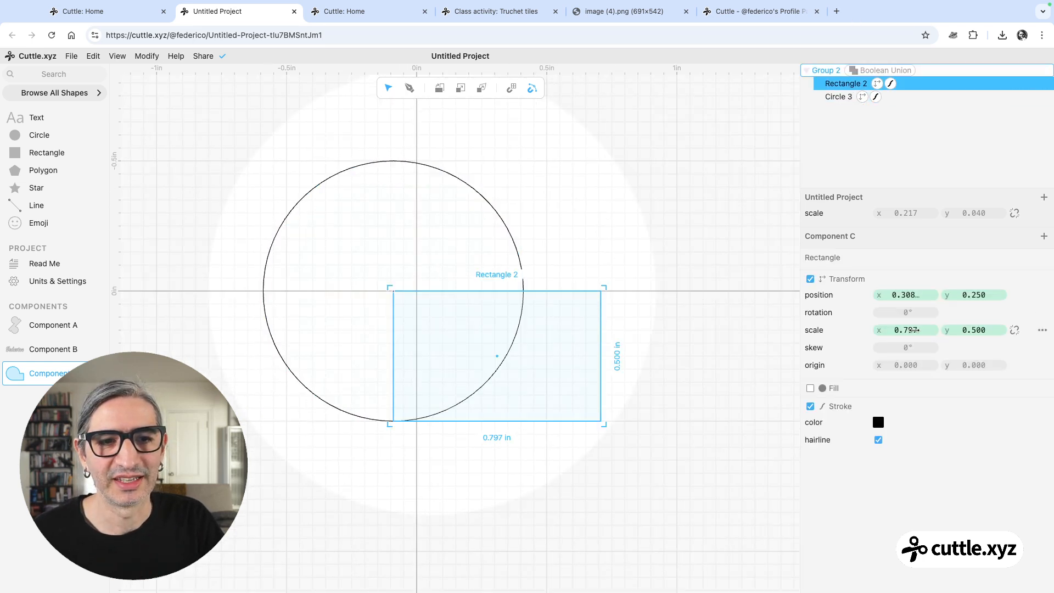
pyautogui.moveTo(913, 330); pyautogui.dragTo(877, 334)
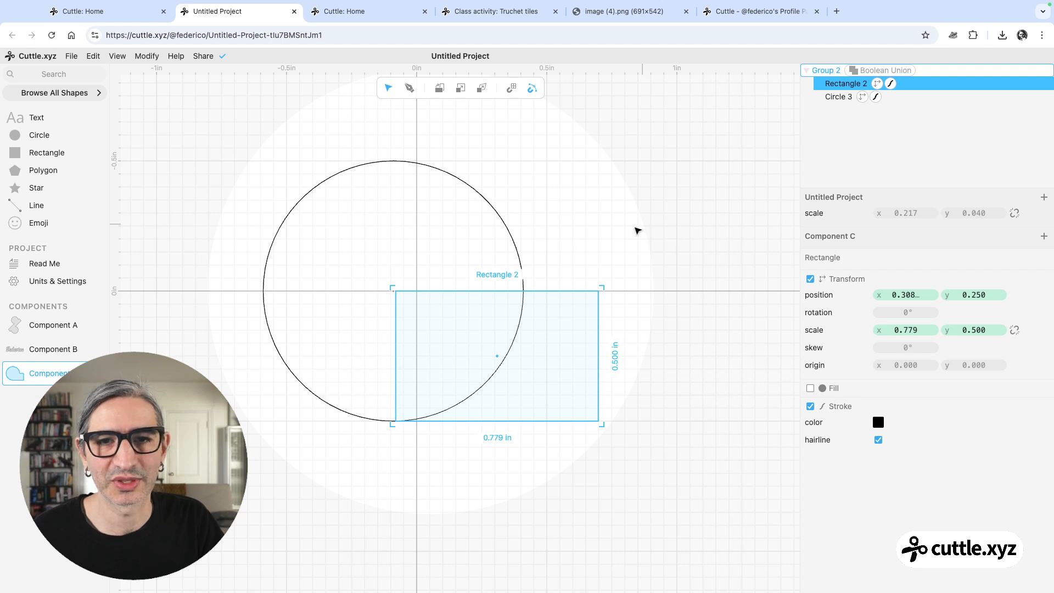
pyautogui.moveTo(606, 290); pyautogui.dragTo(612, 339)
pyautogui.click(678, 336)
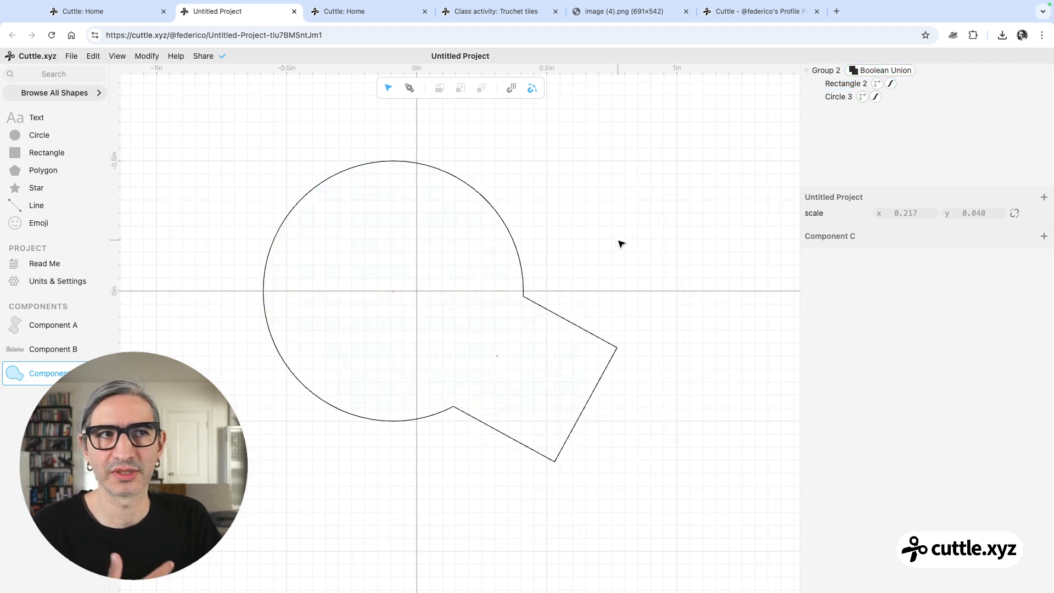
# Apply Outline Stroke to the Boolean Union group
pyautogui.scroll(-3, 621, 244)
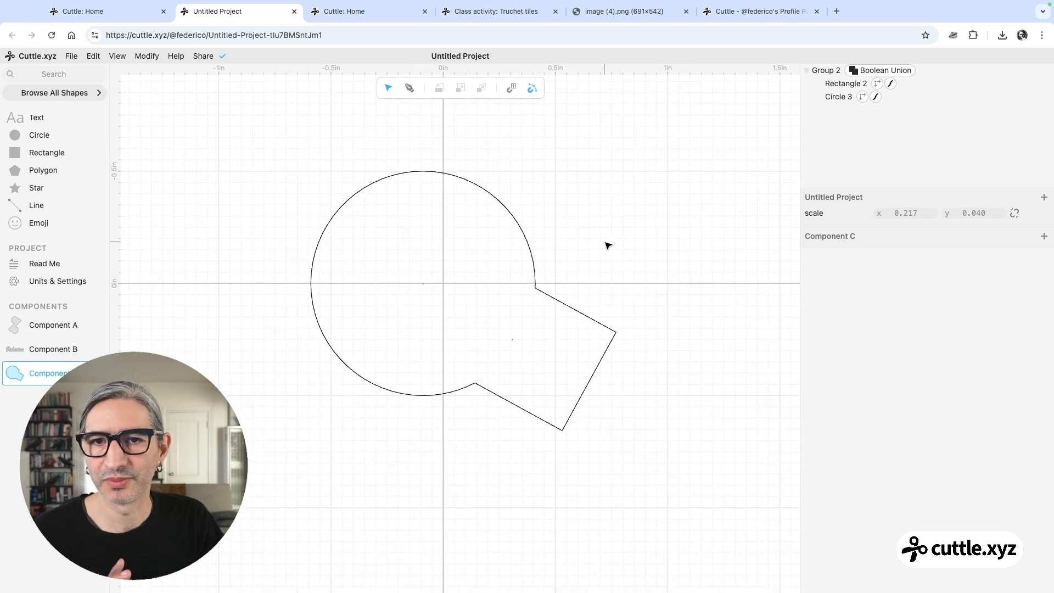
pyautogui.scroll(-2, 608, 245)
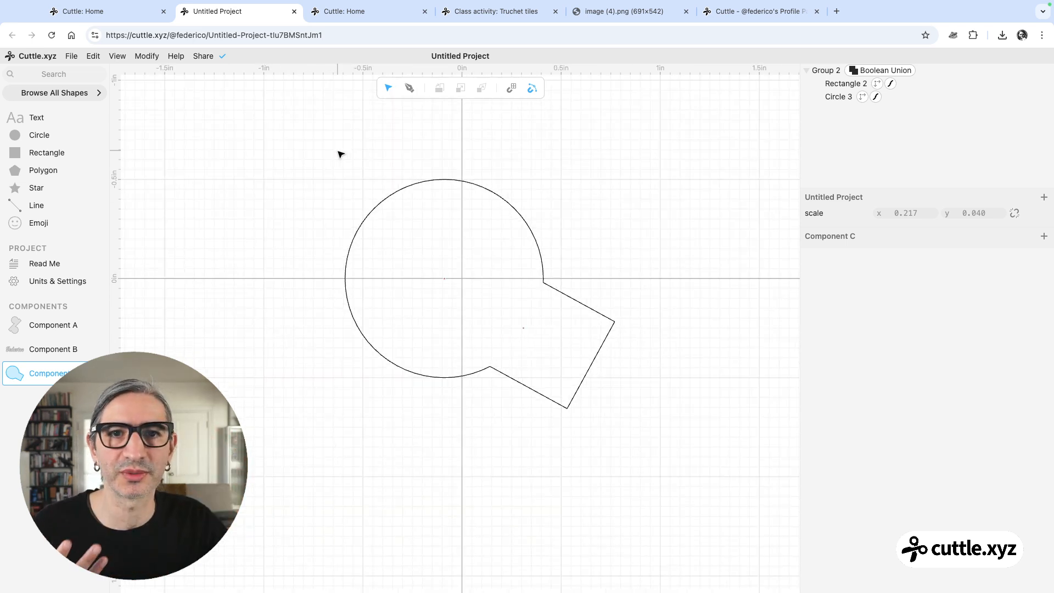
pyautogui.moveTo(329, 153); pyautogui.dragTo(656, 435)
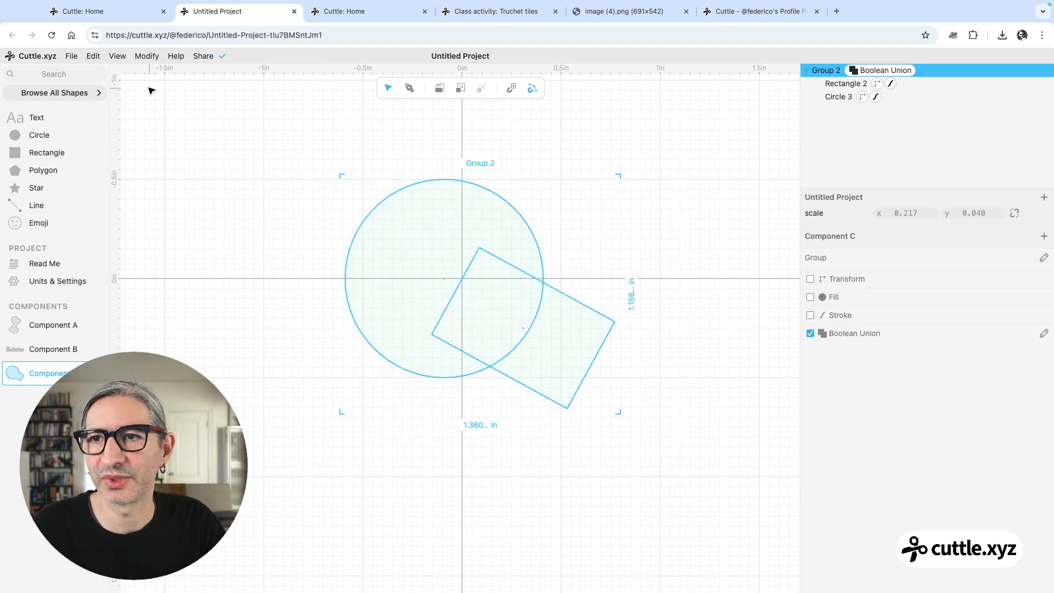
pyautogui.click(144, 57)
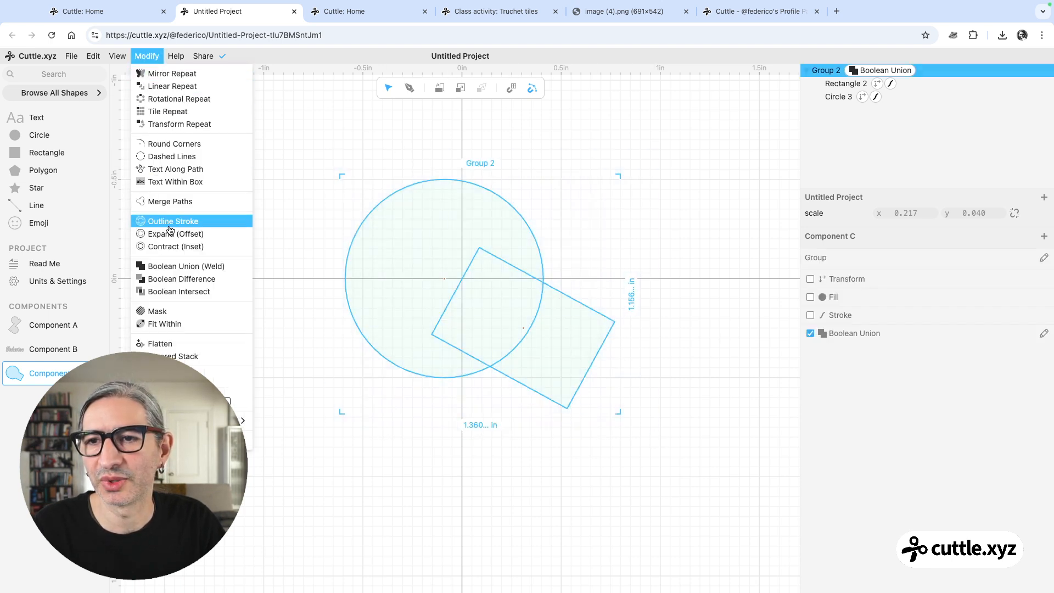
pyautogui.click(173, 221)
pyautogui.click(235, 233)
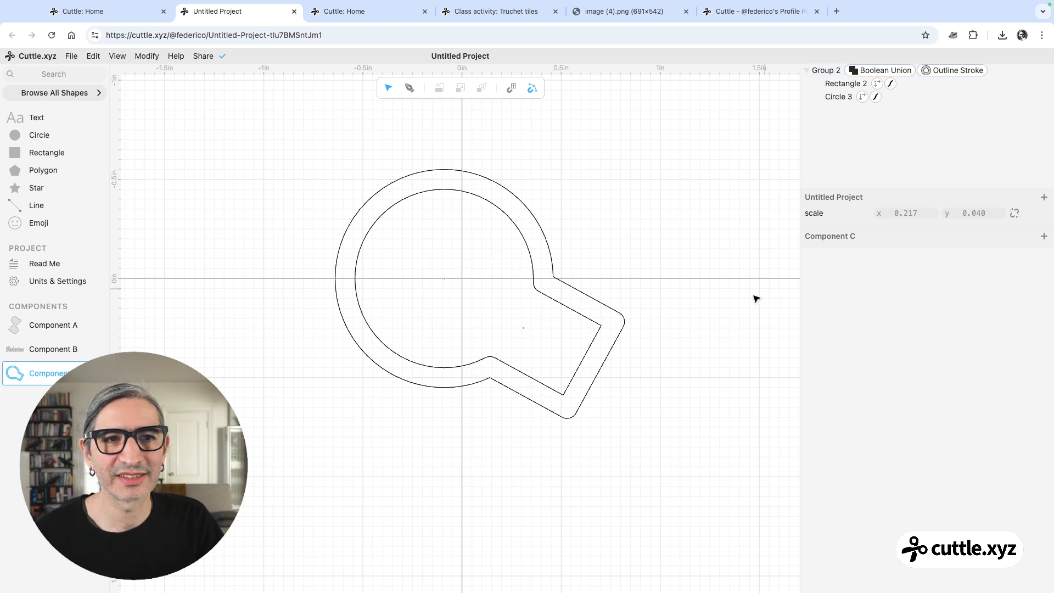
# Widen the Outline Stroke around the union group
pyautogui.click(955, 70)
pyautogui.moveTo(907, 276); pyautogui.dragTo(996, 294)
pyautogui.click(676, 351)
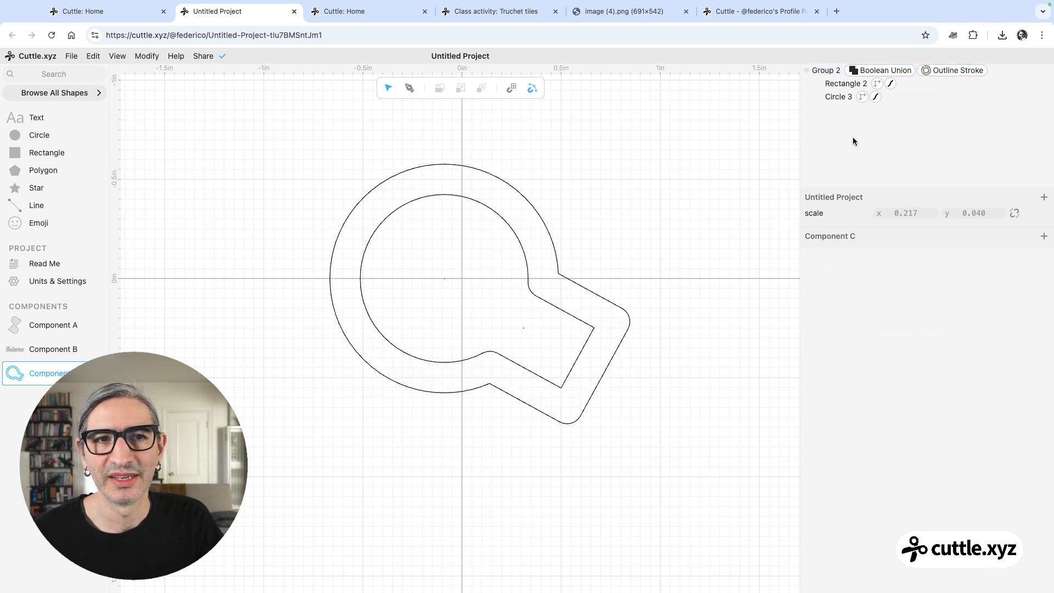
# Shorten the rectangle inside the outlined union by reducing its horizontal scale
pyautogui.click(842, 83)
pyautogui.moveTo(906, 328); pyautogui.dragTo(670, 357)
pyautogui.click(653, 420)
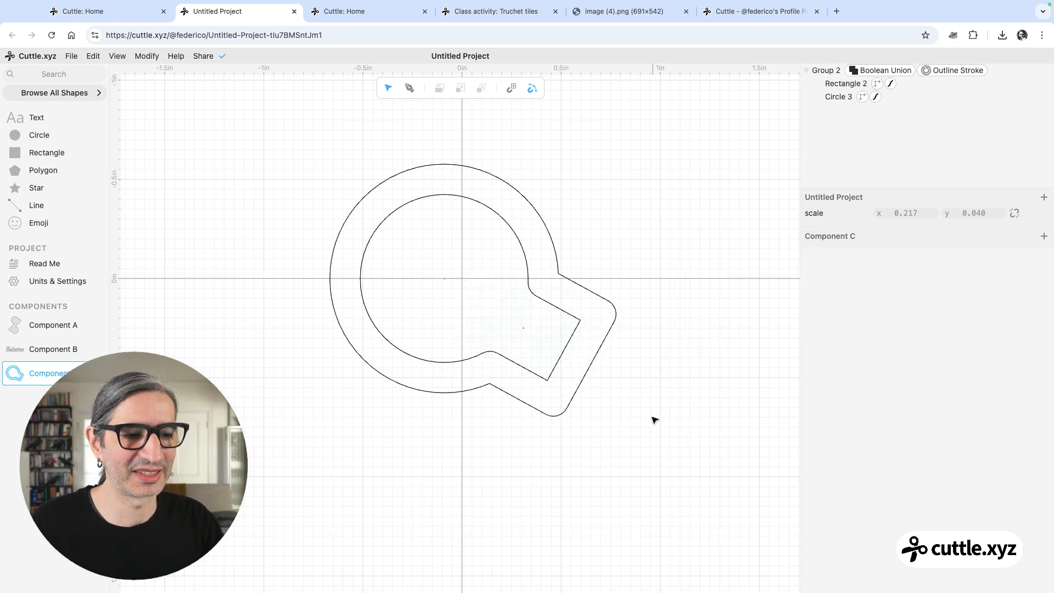
# Add a new component, Component D, and place a 1 in square centred on the origin
pyautogui.click(51, 398)
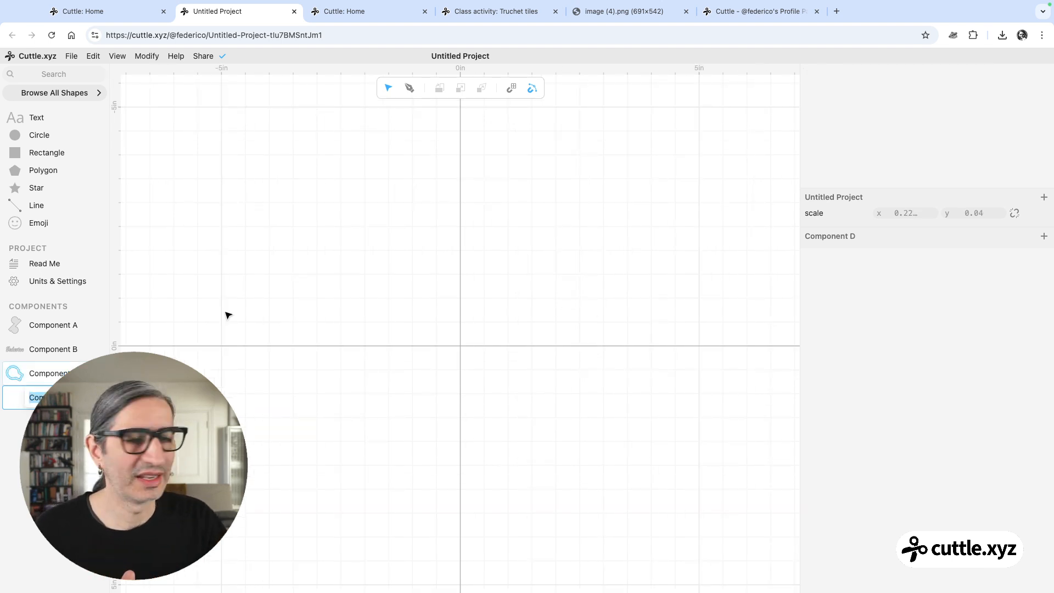
pyautogui.scroll(4, 413, 336)
pyautogui.moveTo(414, 336); pyautogui.dragTo(316, 240)
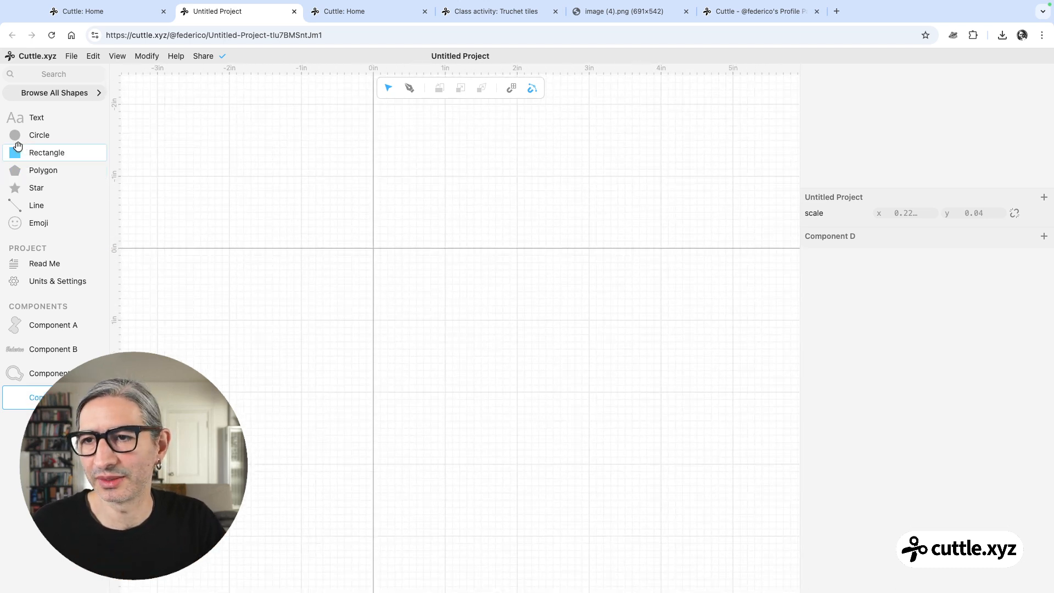
pyautogui.moveTo(17, 153); pyautogui.dragTo(372, 250)
pyautogui.scroll(5, 355, 238)
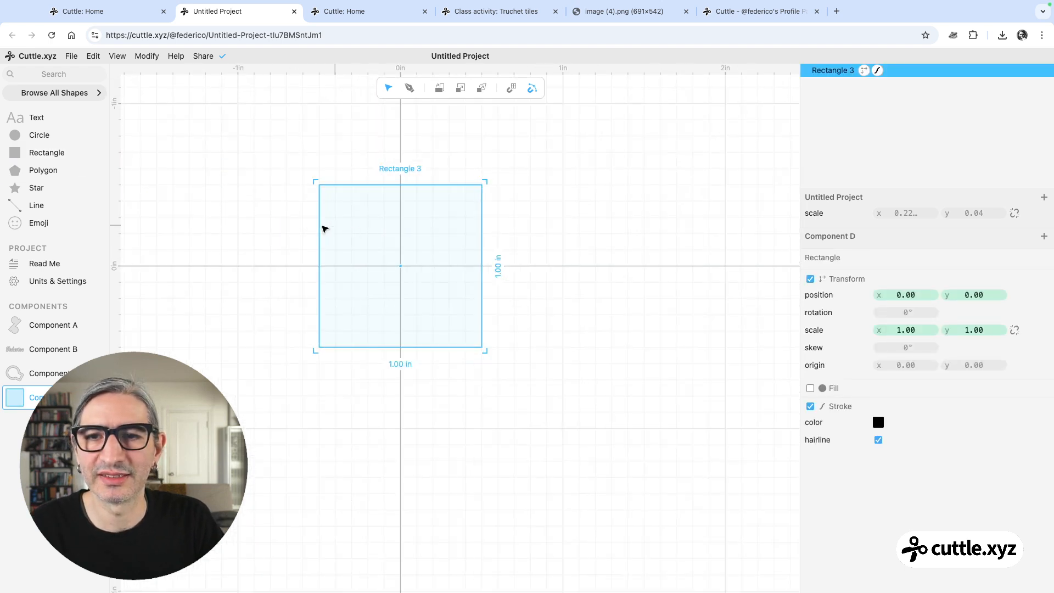
# Place two more 1 in squares, one to the upper right and one snapped to the first square's lower-right corner
pyautogui.click(270, 241)
pyautogui.moveTo(22, 153); pyautogui.dragTo(584, 165)
pyautogui.moveTo(16, 154); pyautogui.dragTo(482, 347)
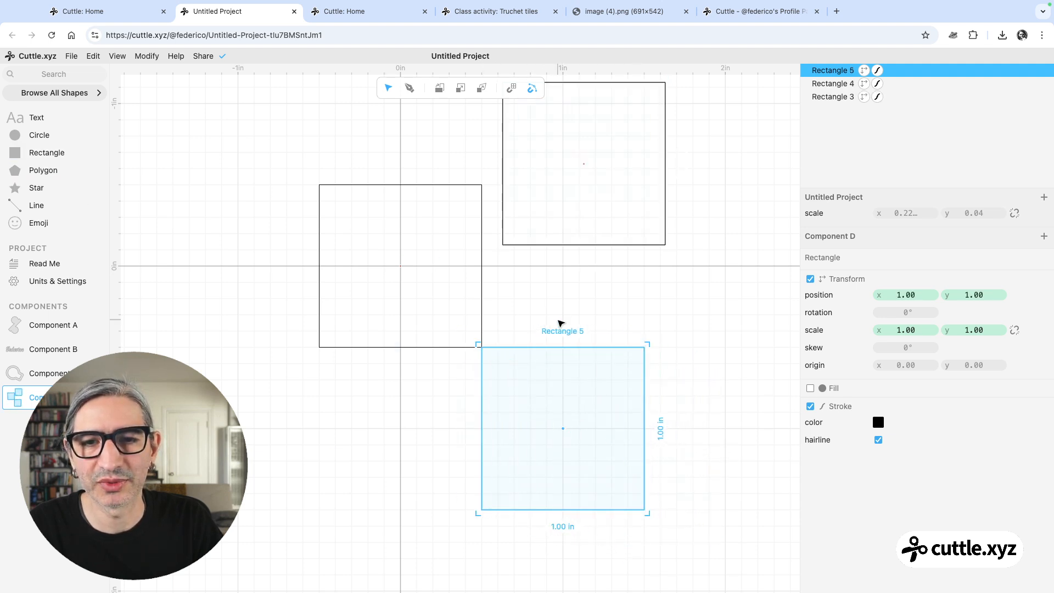
# Move the upper-right square so its centre snaps to the first square's upper-left corner at -0.50, -0.50
pyautogui.moveTo(502, 245); pyautogui.dragTo(240, 420)
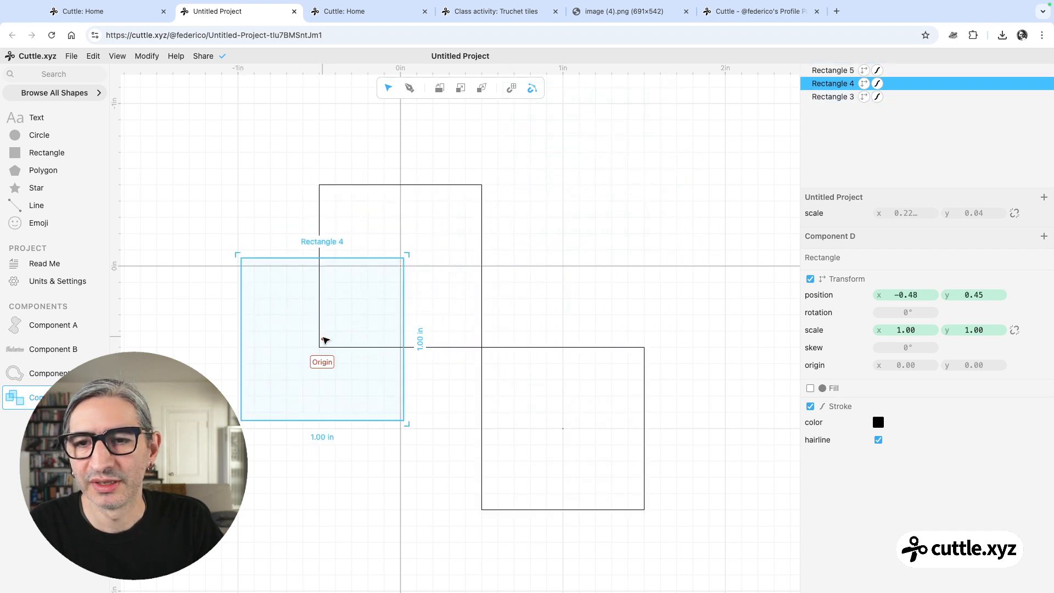
pyautogui.moveTo(325, 340); pyautogui.dragTo(323, 189)
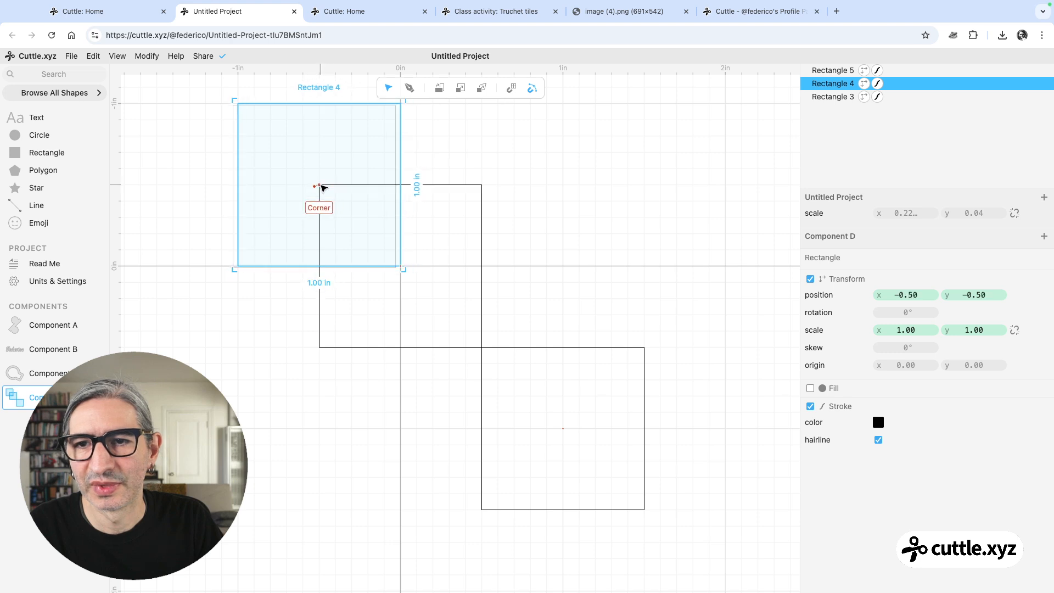
pyautogui.click(574, 251)
pyautogui.scroll(-3, 579, 254)
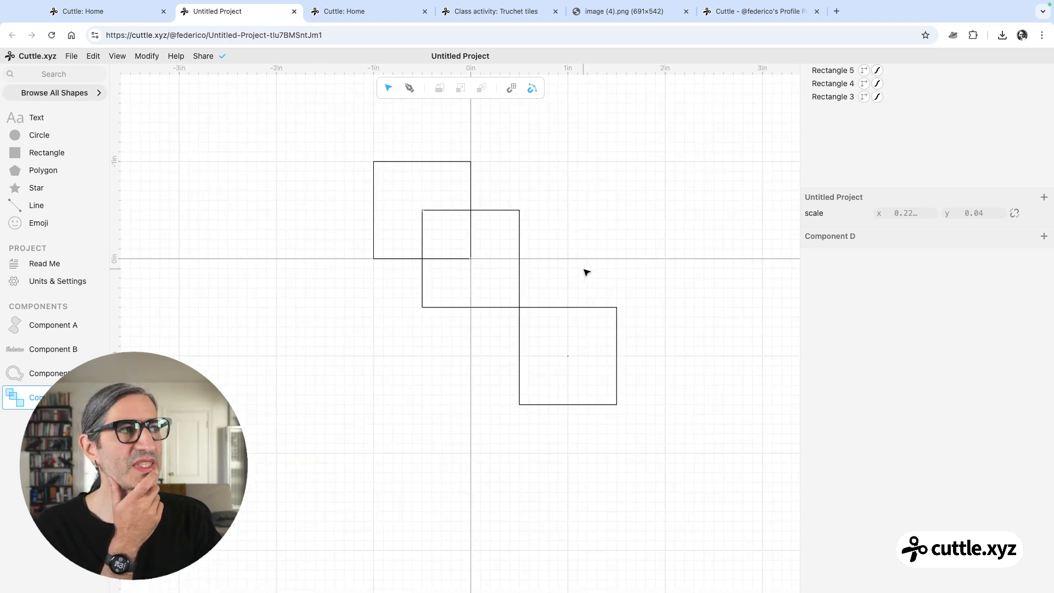
# Move the upper-left square to the right of the first square, above the lower one, and rotate it to stand on a corner
pyautogui.scroll(1, 584, 269)
pyautogui.moveTo(585, 269); pyautogui.dragTo(484, 255)
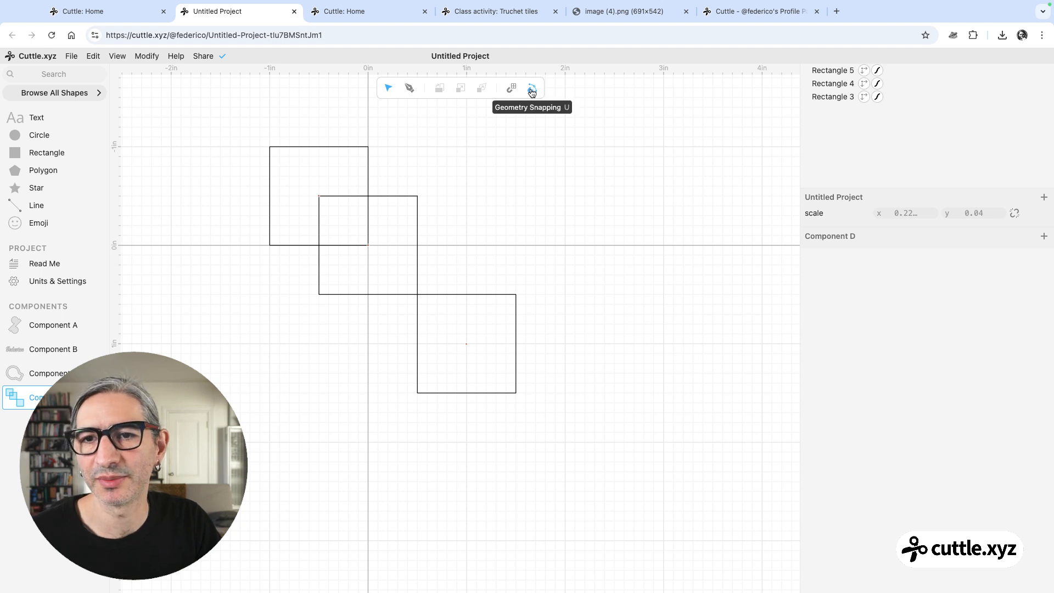
pyautogui.moveTo(326, 145); pyautogui.dragTo(635, 223)
pyautogui.click(220, 165)
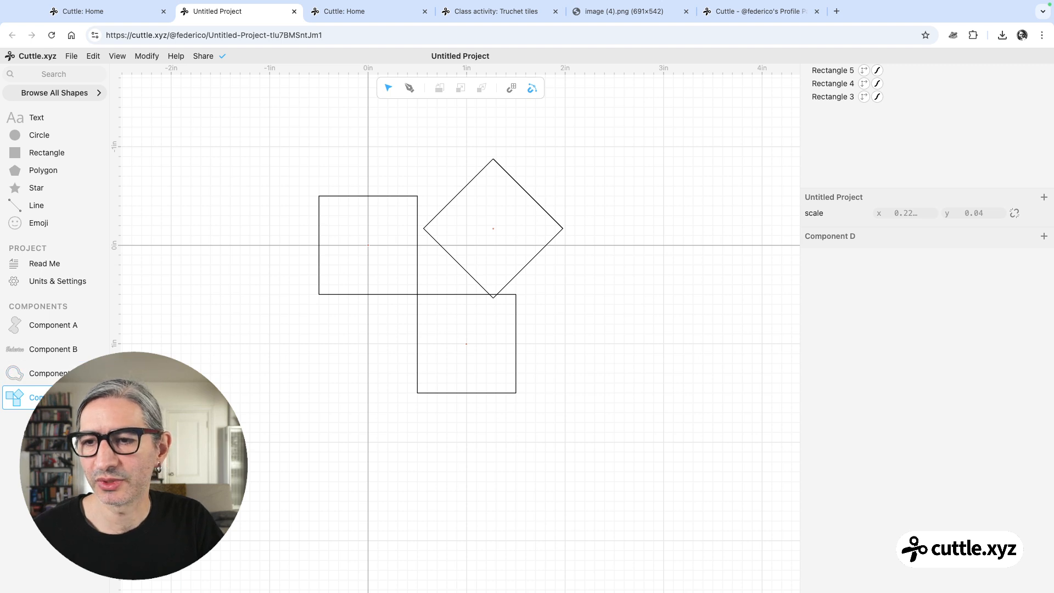
# Add Component E and place a vertical guide at x -1.5 in and a horizontal guide at y -1.92 in
pyautogui.click(53, 420)
pyautogui.scroll(2, 399, 397)
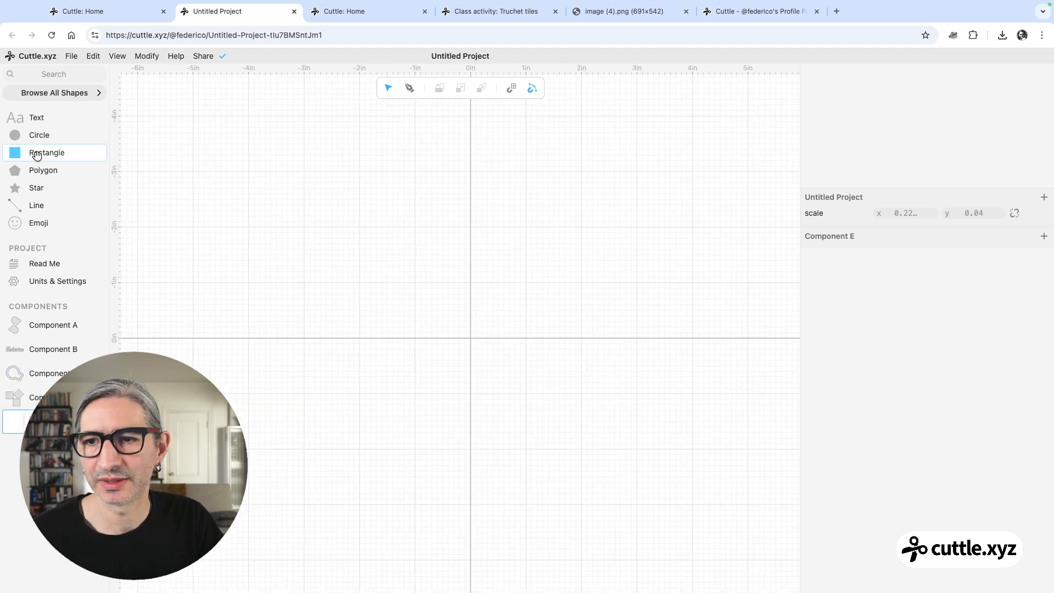
pyautogui.moveTo(115, 270); pyautogui.dragTo(388, 338)
pyautogui.moveTo(522, 68); pyautogui.dragTo(470, 232)
pyautogui.click(520, 250)
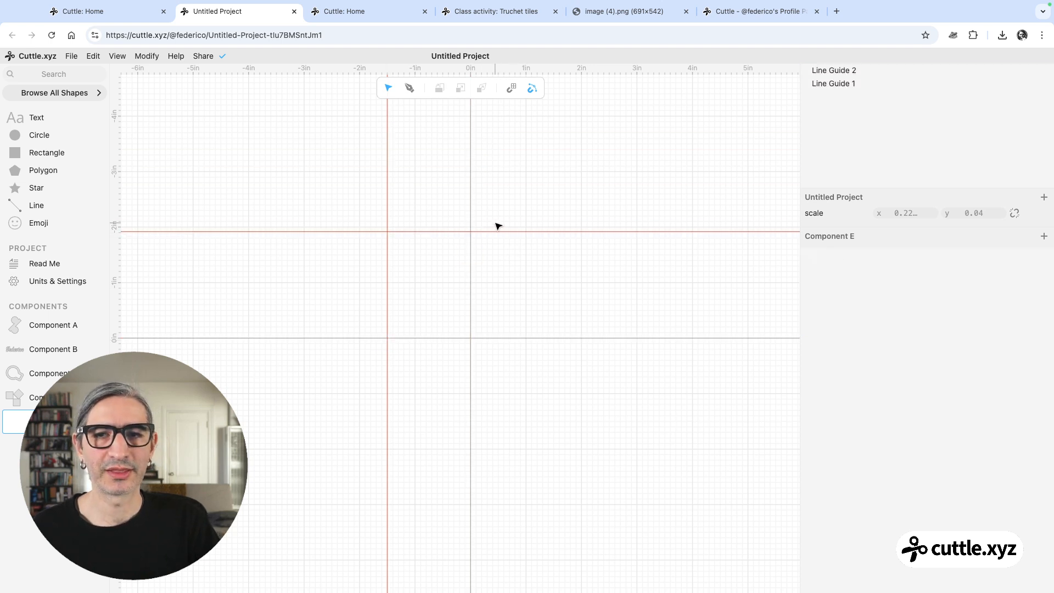
# Place two 1 in squares centred on the horizontal guide, one of them at the guides' intersection, and delete both
pyautogui.moveTo(30, 154); pyautogui.dragTo(419, 243)
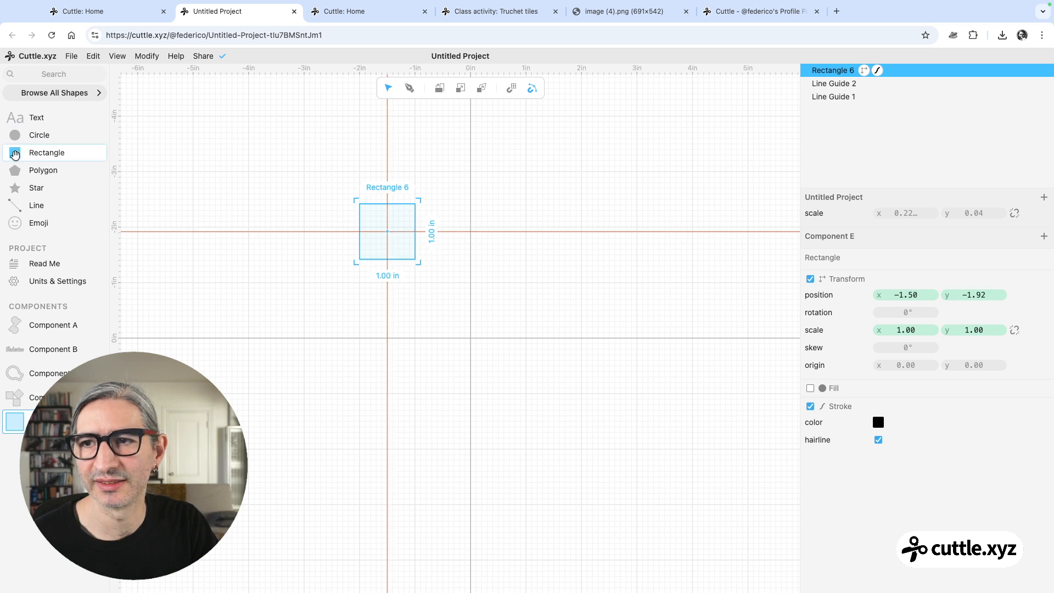
pyautogui.moveTo(15, 155); pyautogui.dragTo(561, 235)
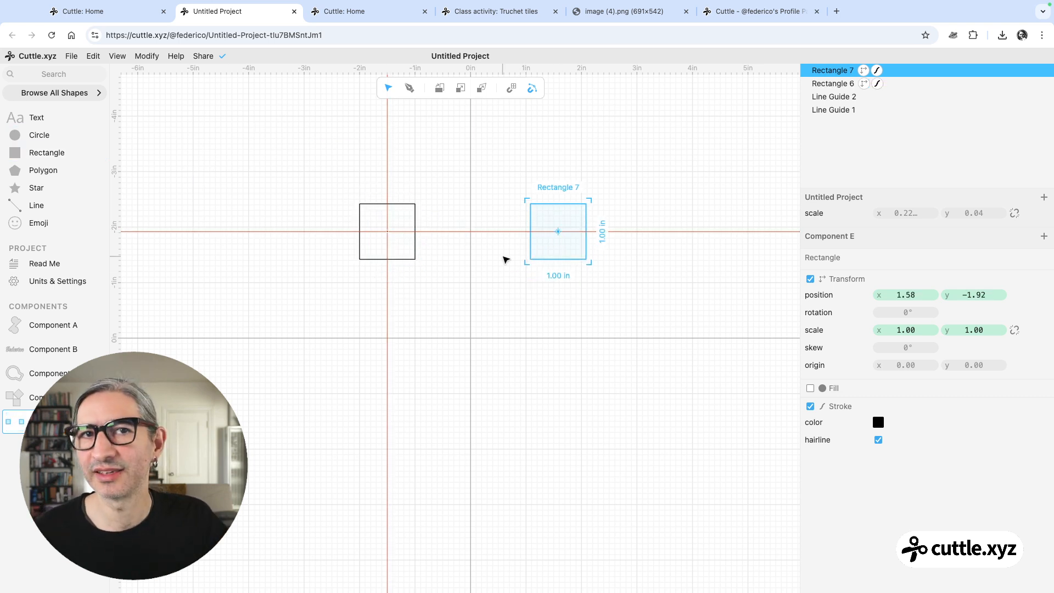
pyautogui.moveTo(276, 149); pyautogui.dragTo(717, 377)
pyautogui.press('BackSpace')
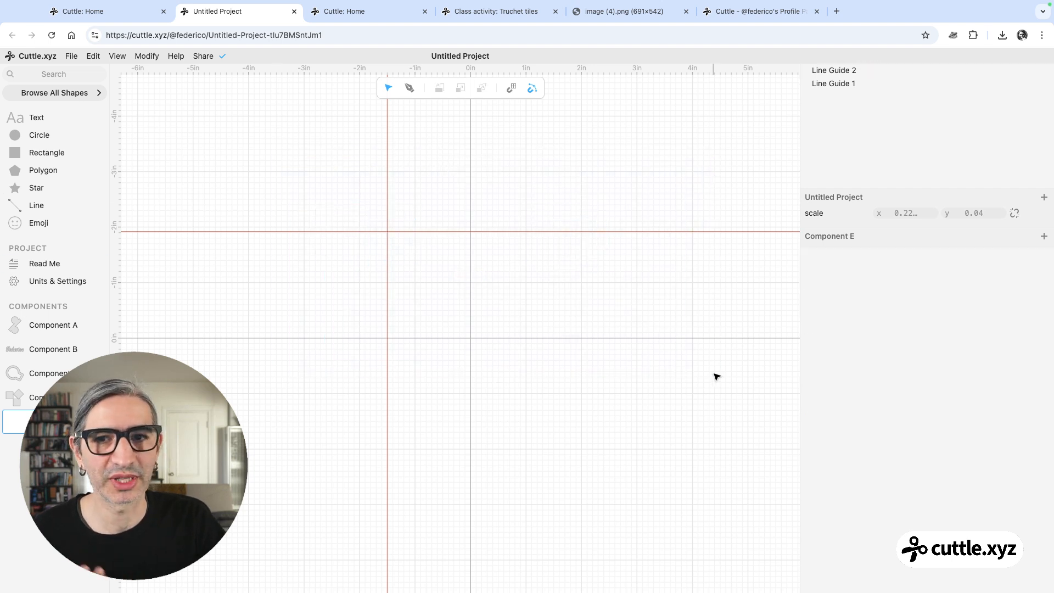
# Delete both line guides from Component E
pyautogui.click(855, 71)
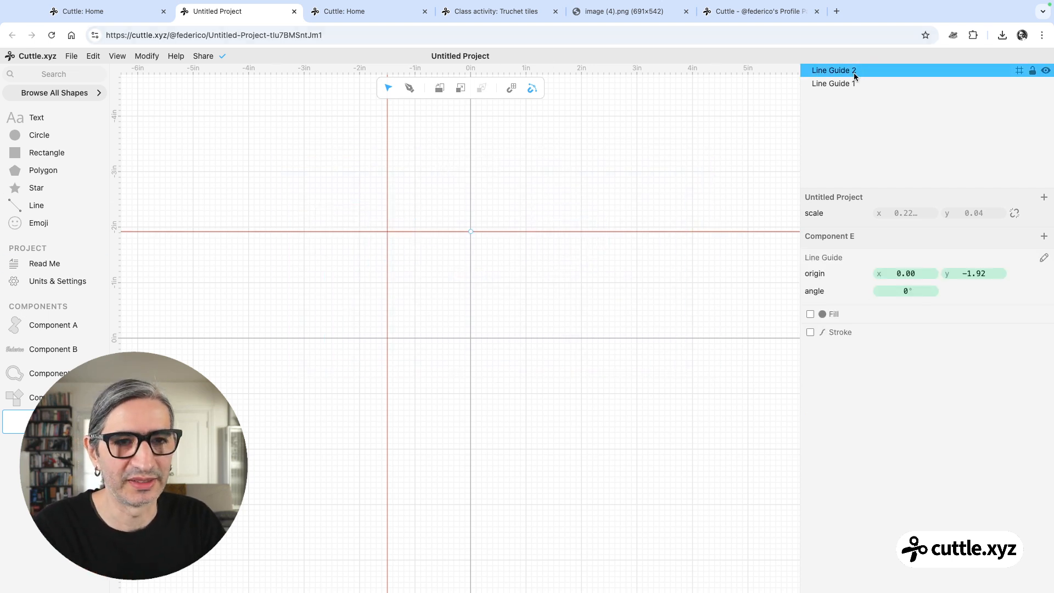
pyautogui.press('BackSpace')
pyautogui.press('BackSpace')
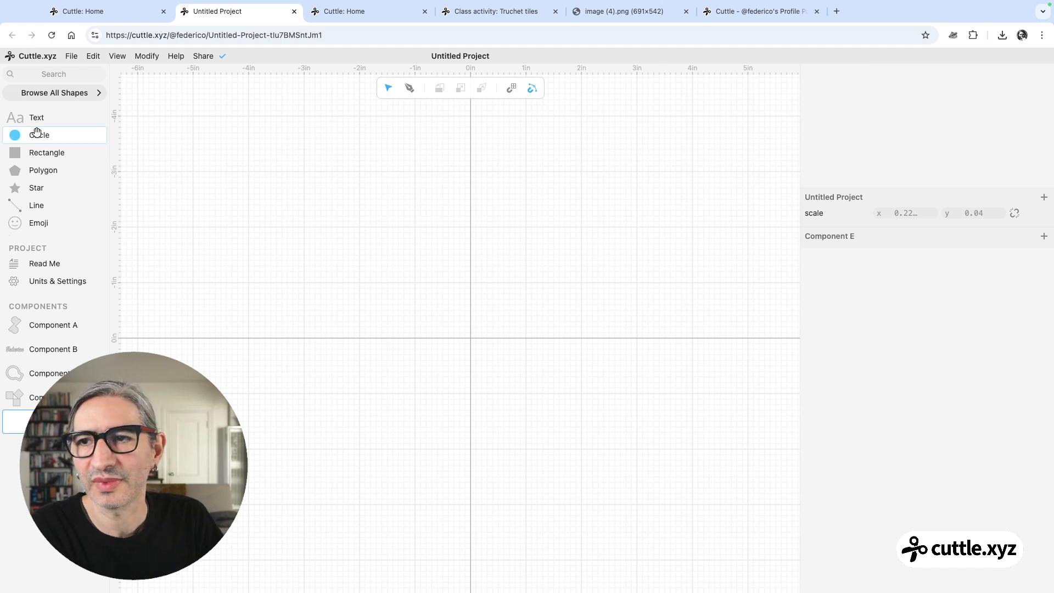
# Place a five-sided polygon centred on the canvas origin and turn it into a guide
pyautogui.click(13, 171)
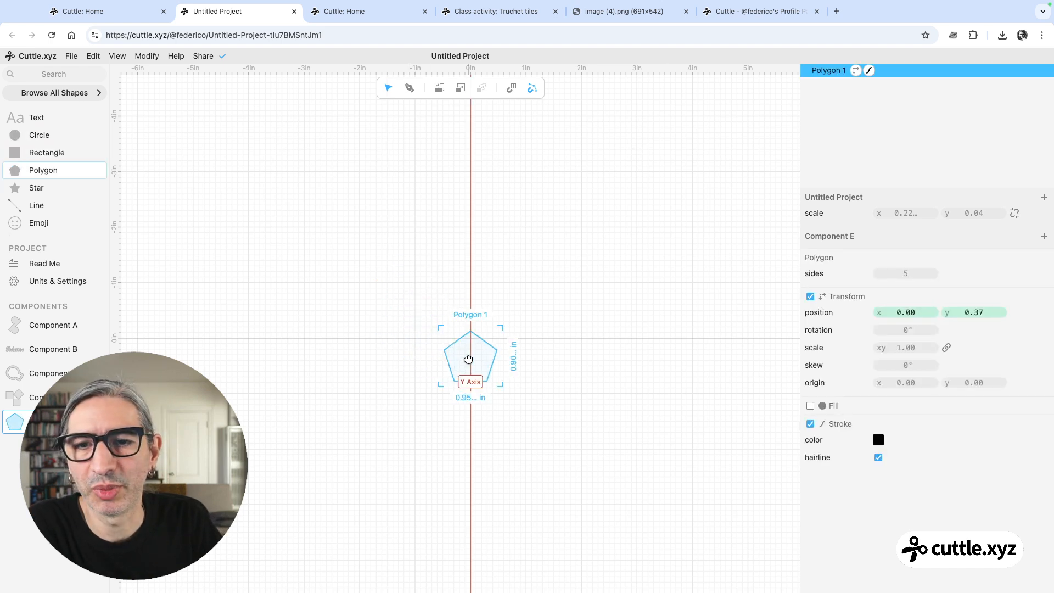
pyautogui.scroll(5, 464, 351)
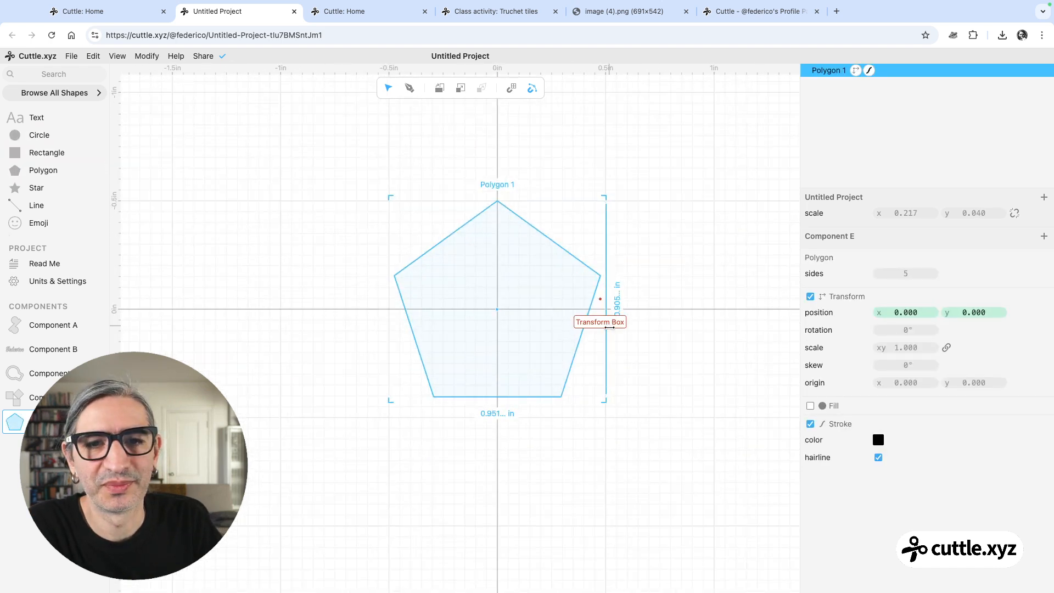
pyautogui.scroll(1, 607, 324)
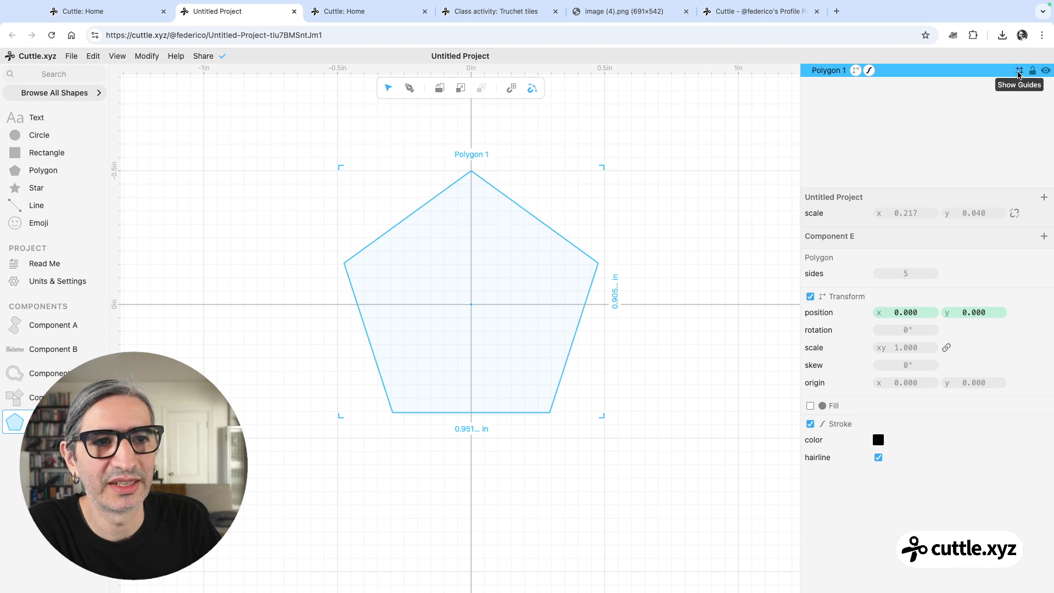
pyautogui.click(1019, 71)
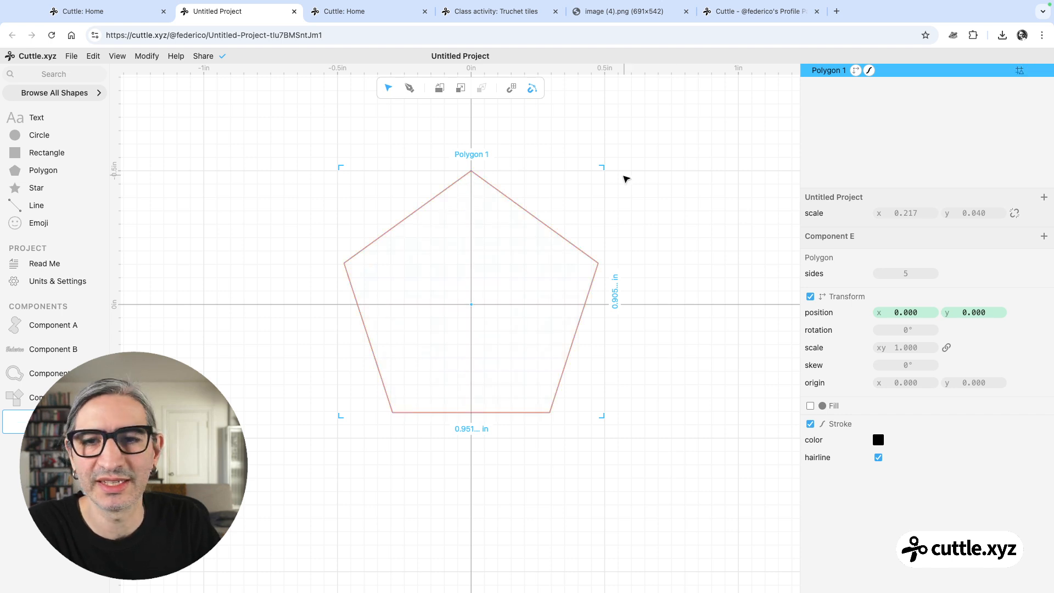
pyautogui.click(613, 186)
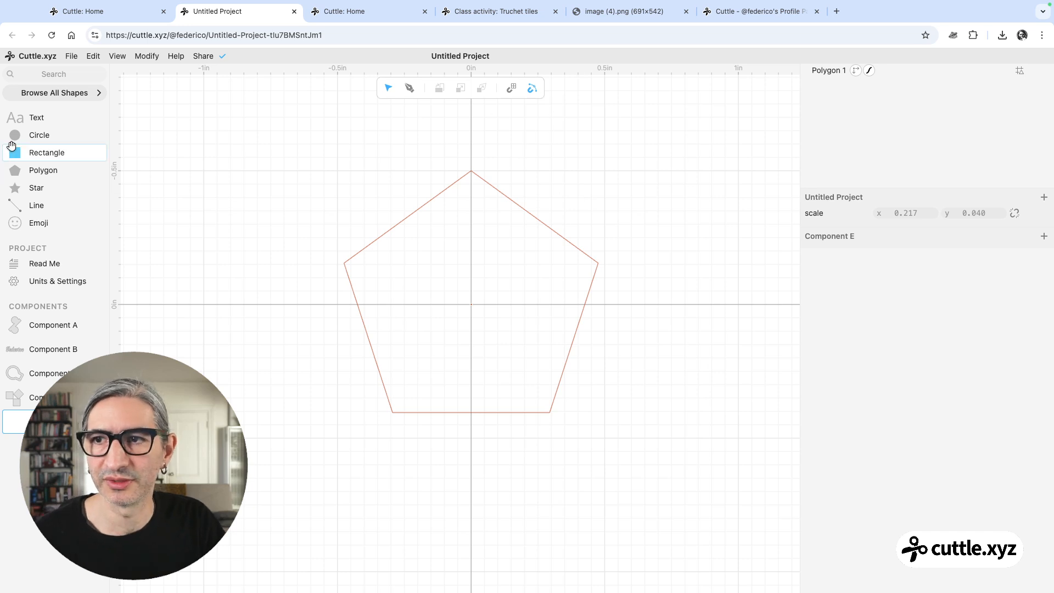
# Place four 0.1 in circles centred on the pentagon guide's upper, left, lower-left and lower-right corners
pyautogui.moveTo(30, 136); pyautogui.dragTo(471, 171)
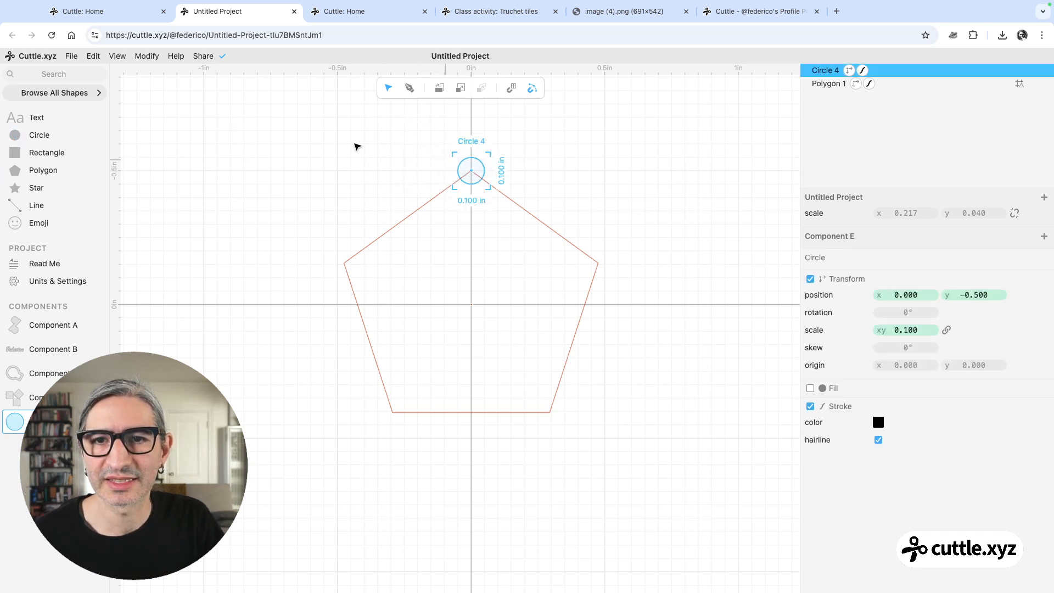
pyautogui.moveTo(21, 137); pyautogui.dragTo(344, 263)
pyautogui.moveTo(23, 136); pyautogui.dragTo(393, 412)
pyautogui.click(478, 451)
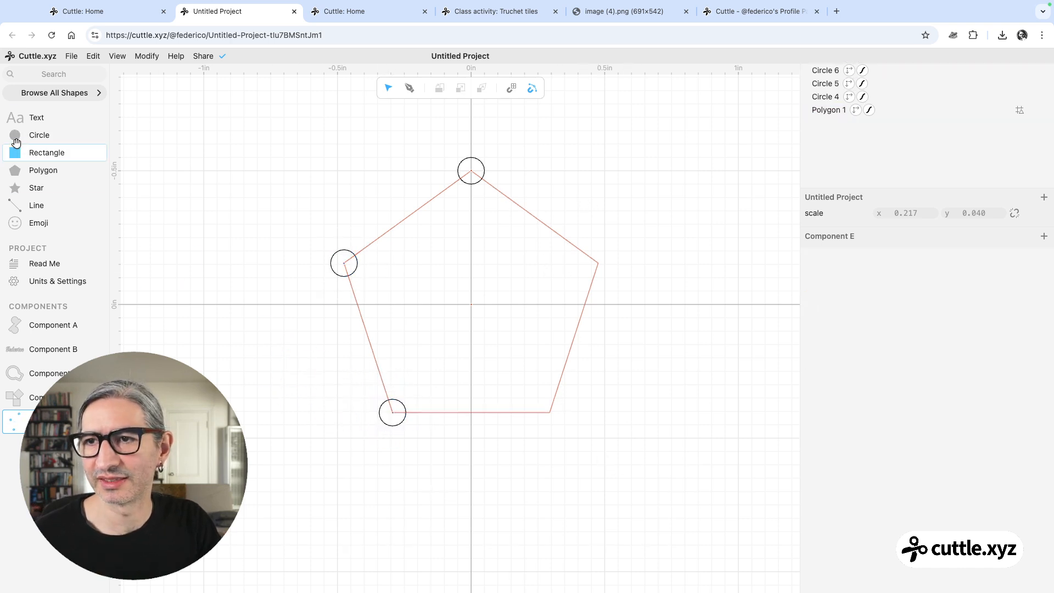
pyautogui.moveTo(14, 132); pyautogui.dragTo(550, 412)
pyautogui.click(683, 386)
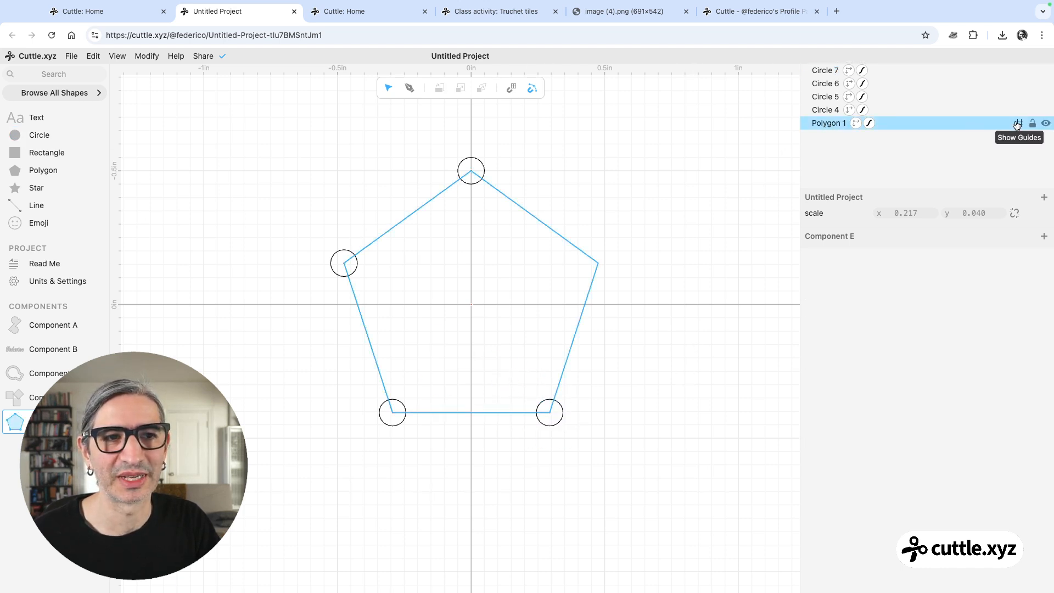
# Set the guide polygon's sides to 9, keeping the polygon as a guide
pyautogui.click(890, 124)
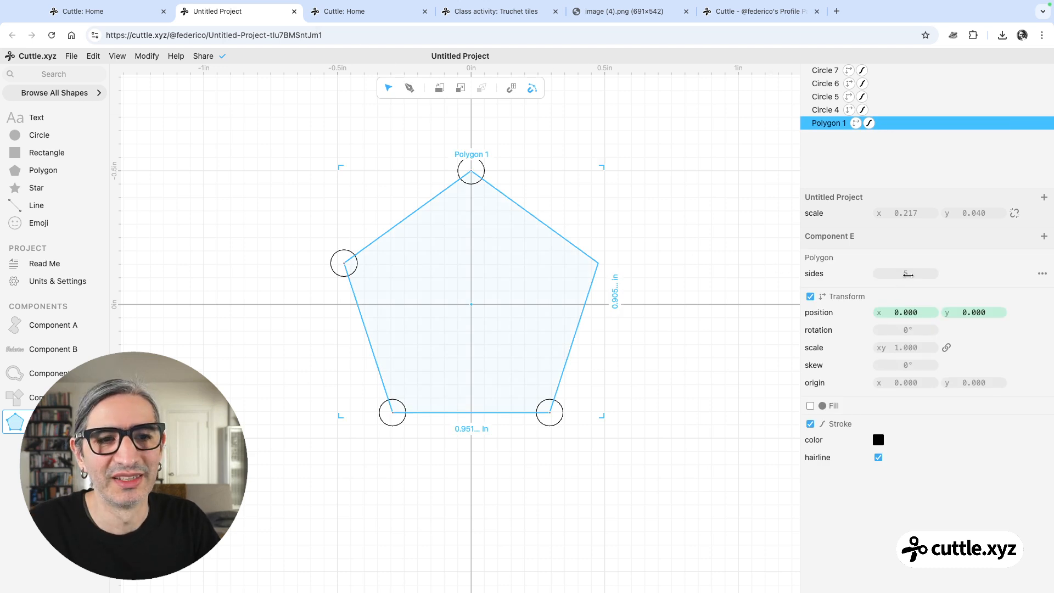
pyautogui.moveTo(908, 275); pyautogui.dragTo(925, 273)
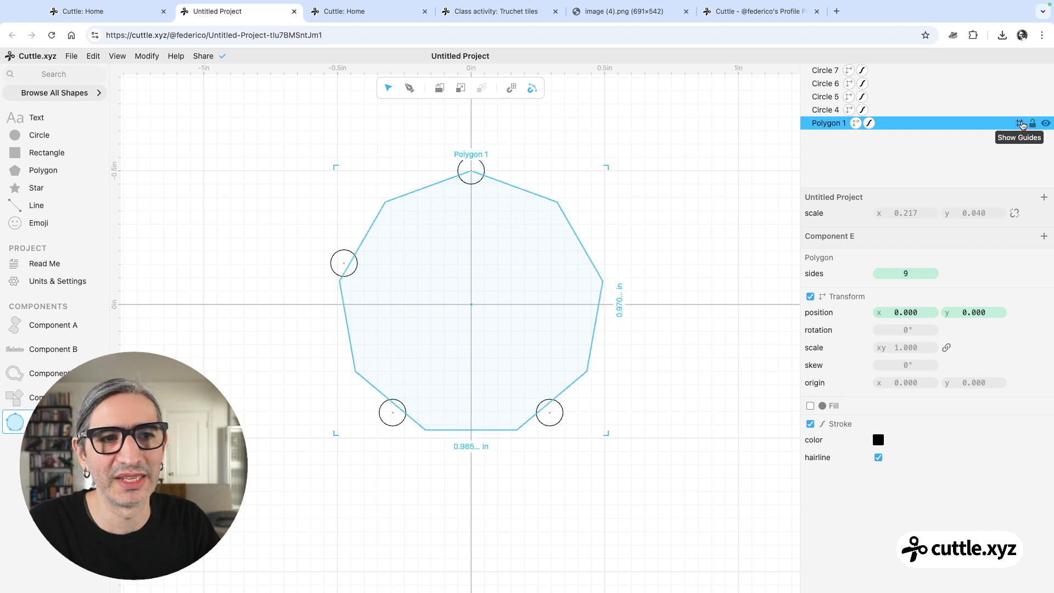
pyautogui.click(632, 194)
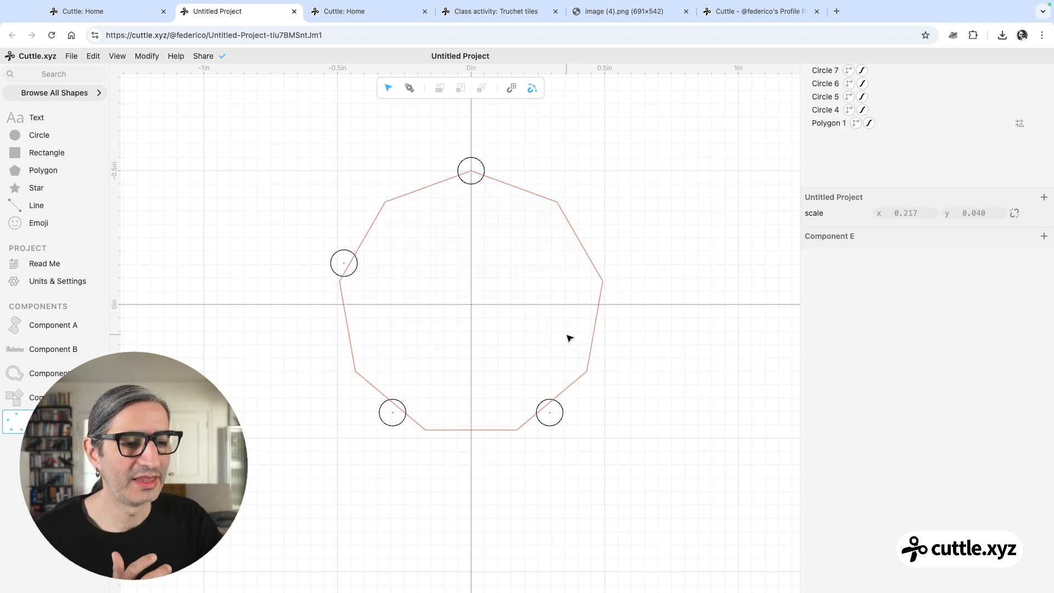
# Delete the four small circles around the polygon guide
pyautogui.scroll(-2, 565, 338)
pyautogui.scroll(-1, 559, 337)
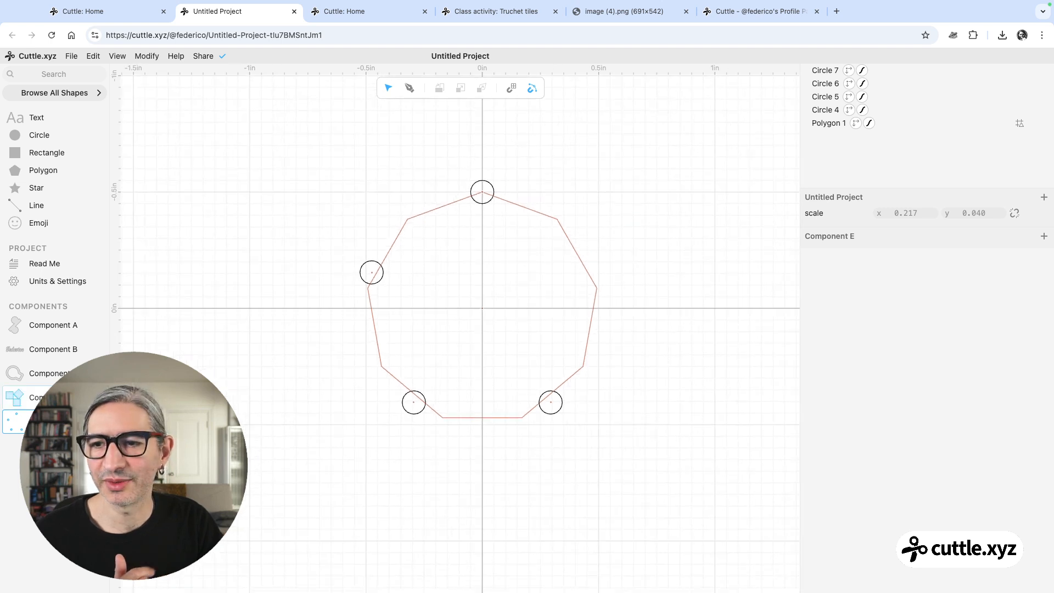
pyautogui.moveTo(301, 137); pyautogui.dragTo(634, 481)
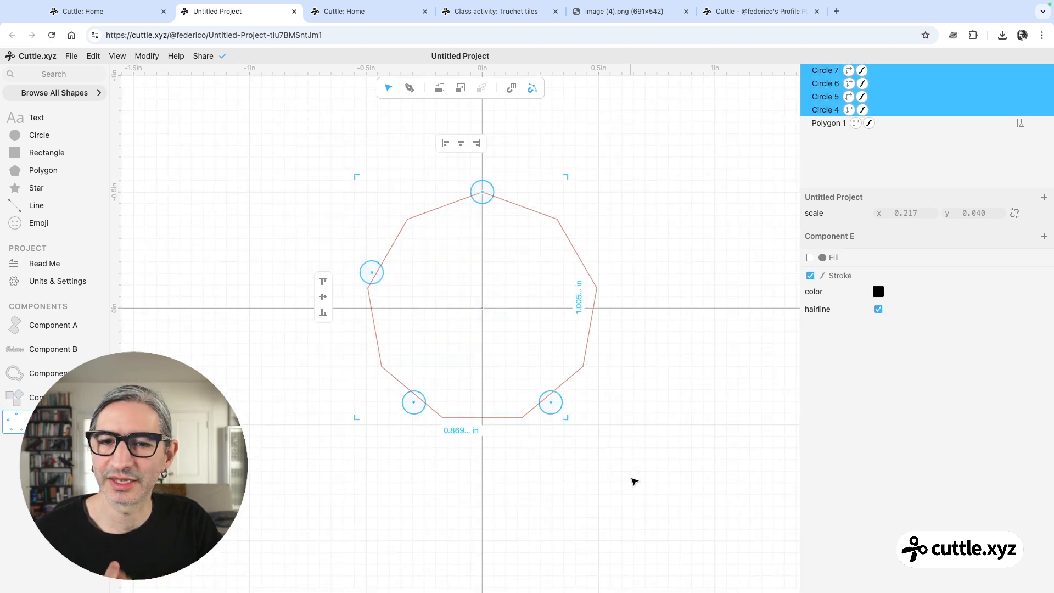
pyautogui.press('BackSpace')
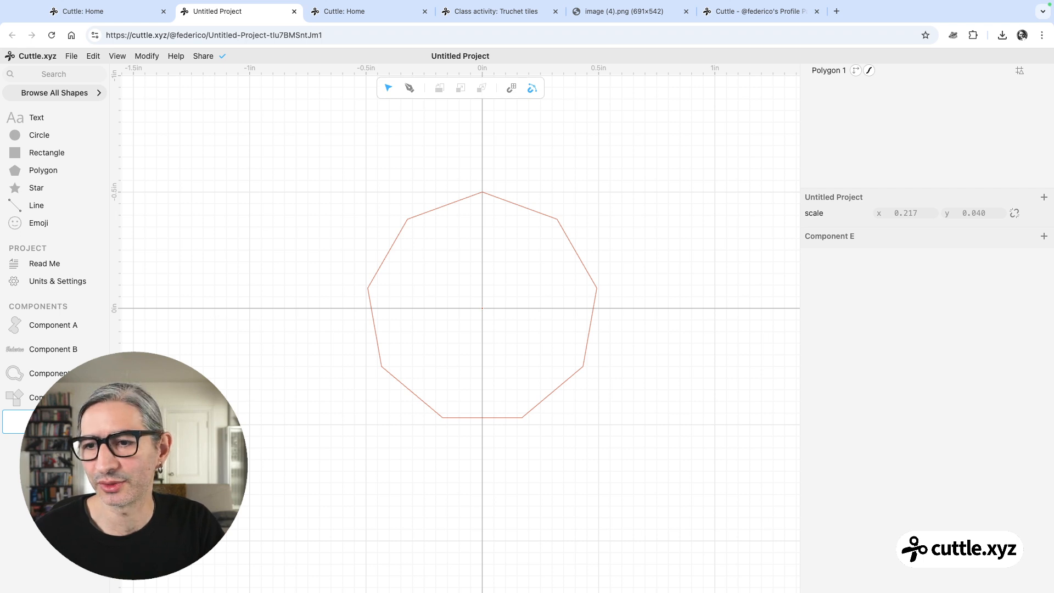
# Add Component F with a 1 in circle at the canvas origin and a 1 in square centred on the circle's right edge
pyautogui.click(54, 444)
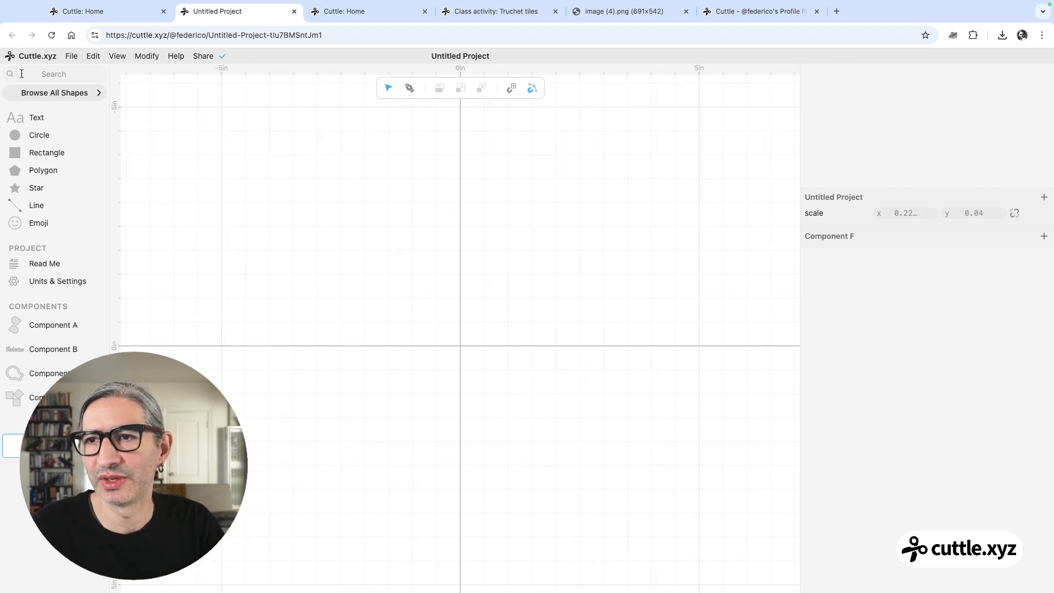
pyautogui.moveTo(22, 135); pyautogui.dragTo(468, 338)
pyautogui.scroll(5, 460, 351)
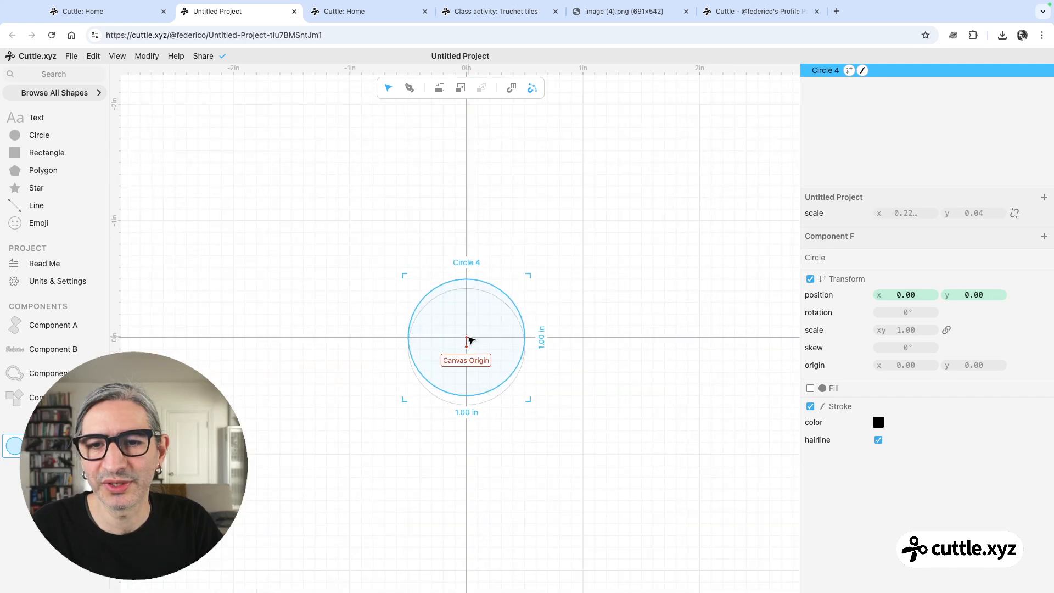
pyautogui.moveTo(22, 152); pyautogui.dragTo(534, 344)
# Combine the overlapping circle and square with a Boolean Union
pyautogui.moveTo(372, 229); pyautogui.dragTo(634, 450)
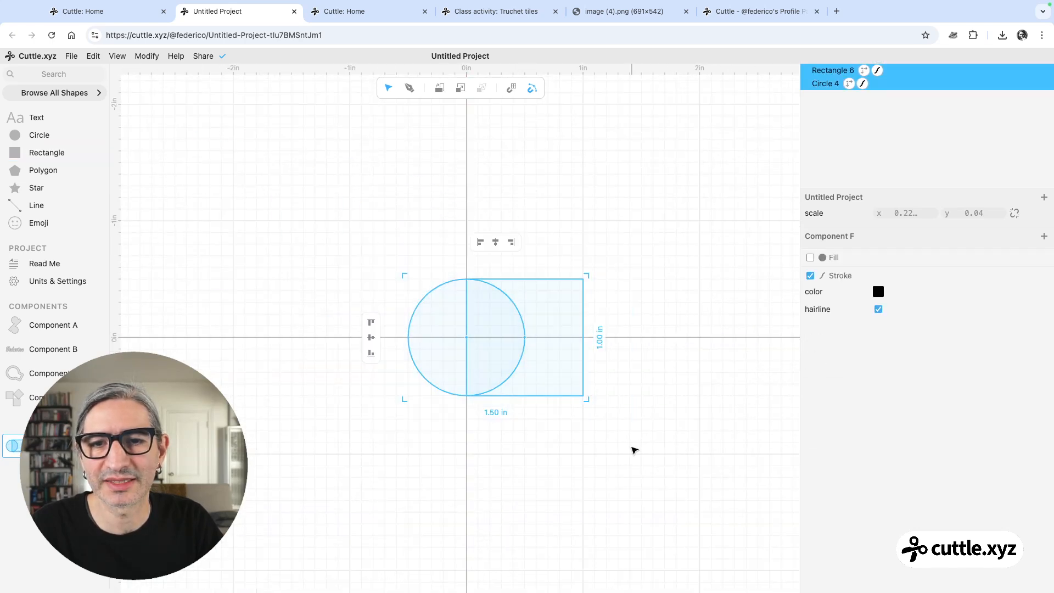
pyautogui.click(154, 56)
pyautogui.click(204, 267)
pyautogui.click(462, 178)
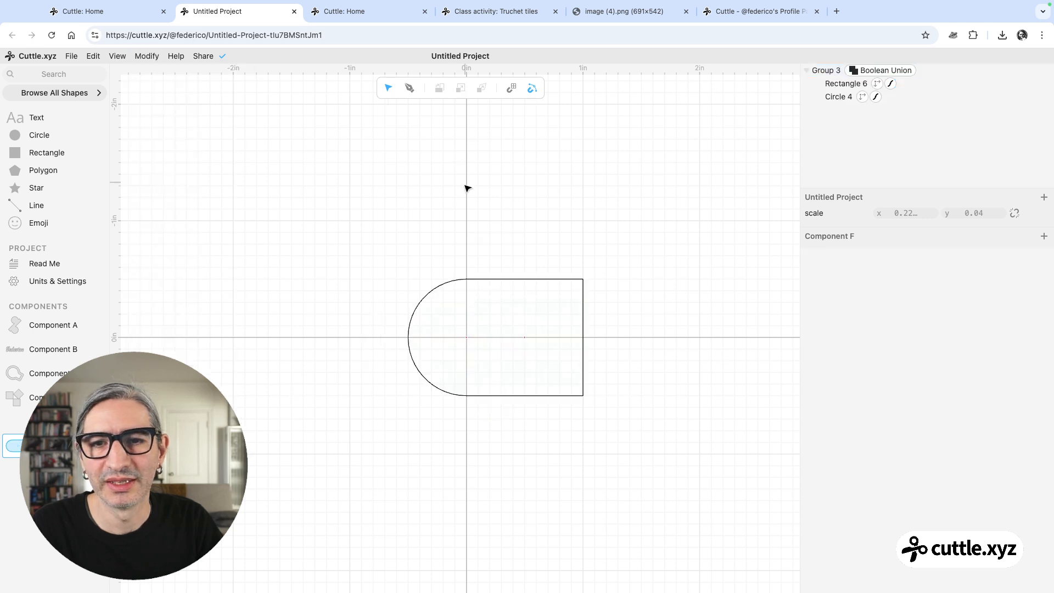
# Place a 1 in circle at 0.00, 1.27 below the union and a 1 in square at 0.50, 1.27, centred on its right edge
pyautogui.scroll(1, 468, 188)
pyautogui.scroll(-3, 447, 224)
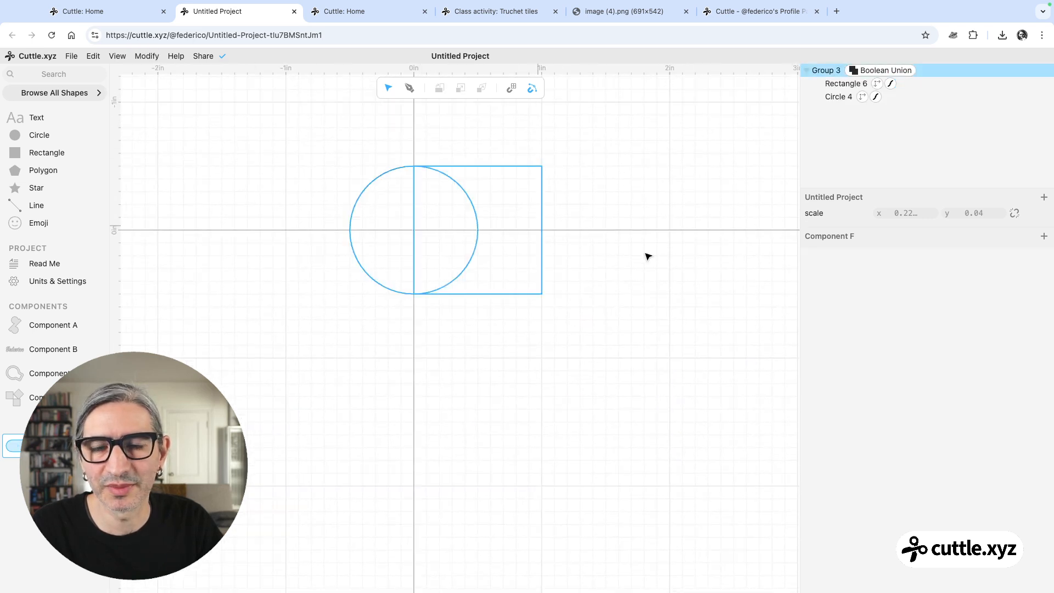
pyautogui.scroll(1, 647, 254)
pyautogui.click(381, 152)
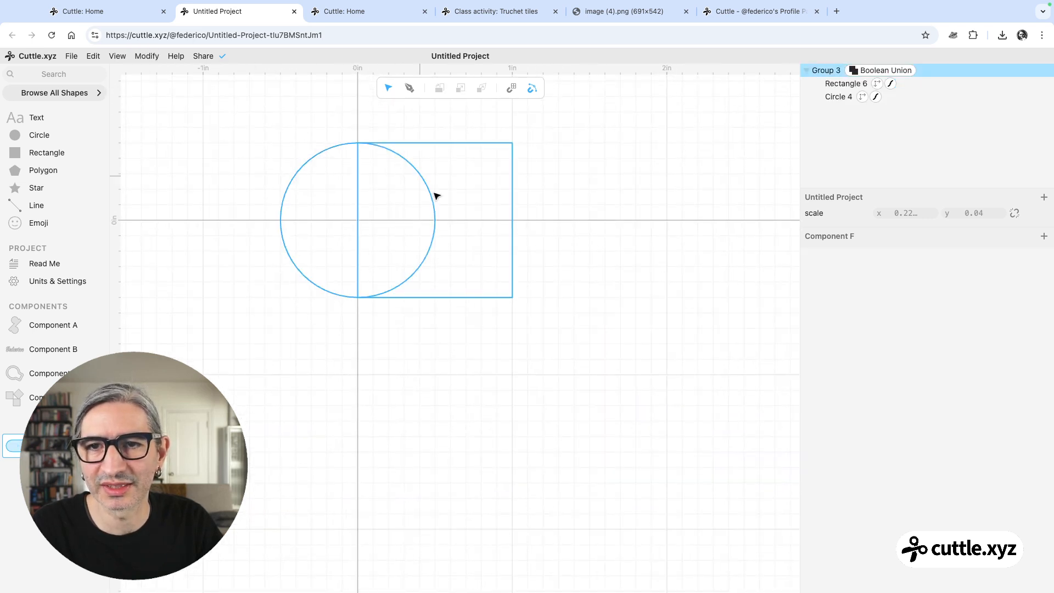
pyautogui.click(437, 203)
pyautogui.moveTo(35, 137); pyautogui.dragTo(359, 419)
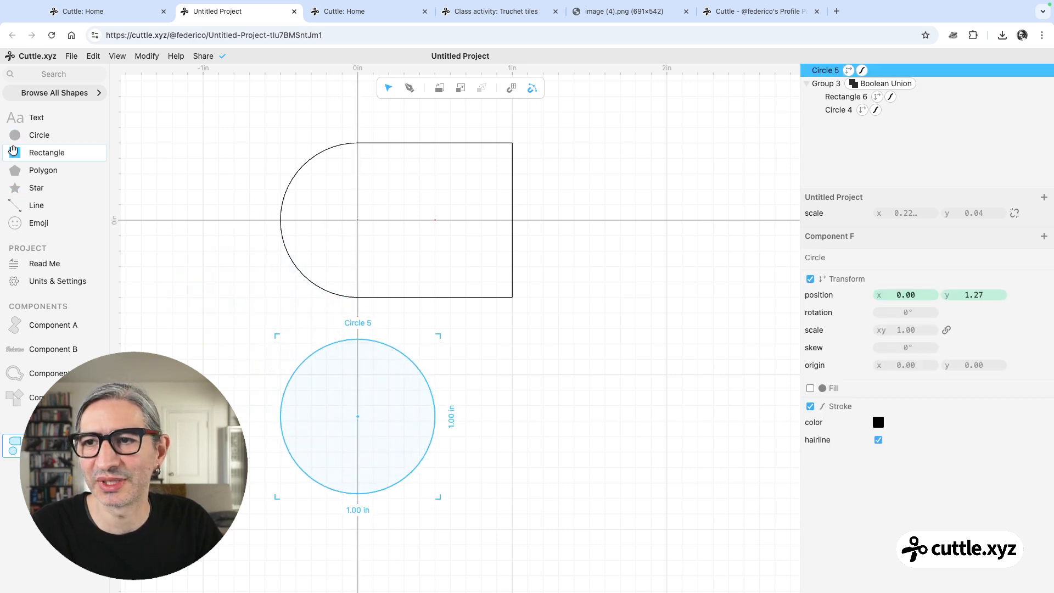
pyautogui.moveTo(14, 150); pyautogui.dragTo(436, 418)
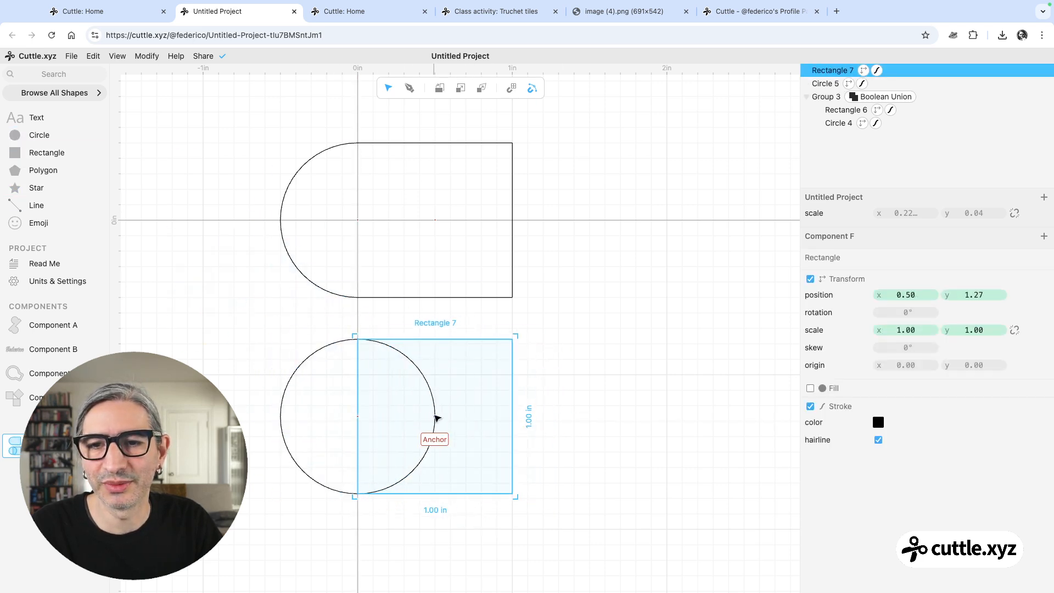
# Apply the Weld And Score modifier to the lower circle and square
pyautogui.click(324, 358)
pyautogui.moveTo(251, 313); pyautogui.dragTo(623, 519)
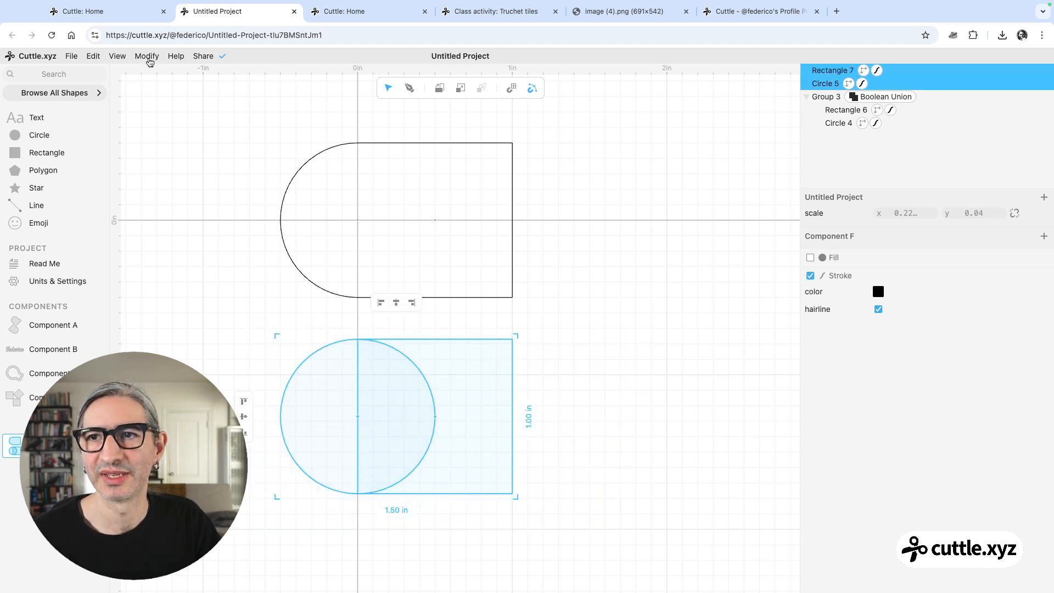
pyautogui.click(149, 60)
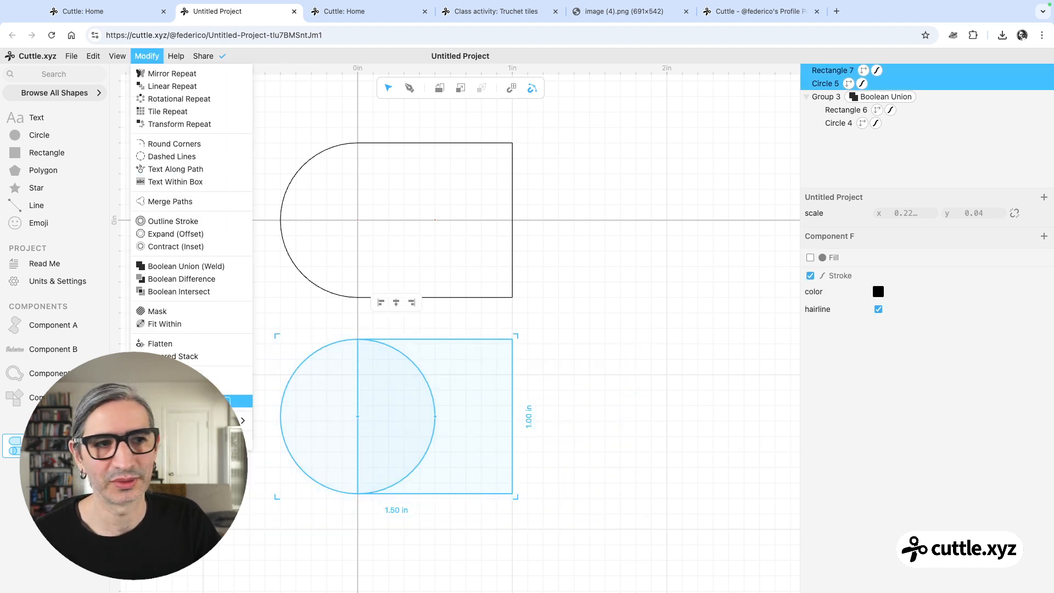
pyautogui.click(236, 402)
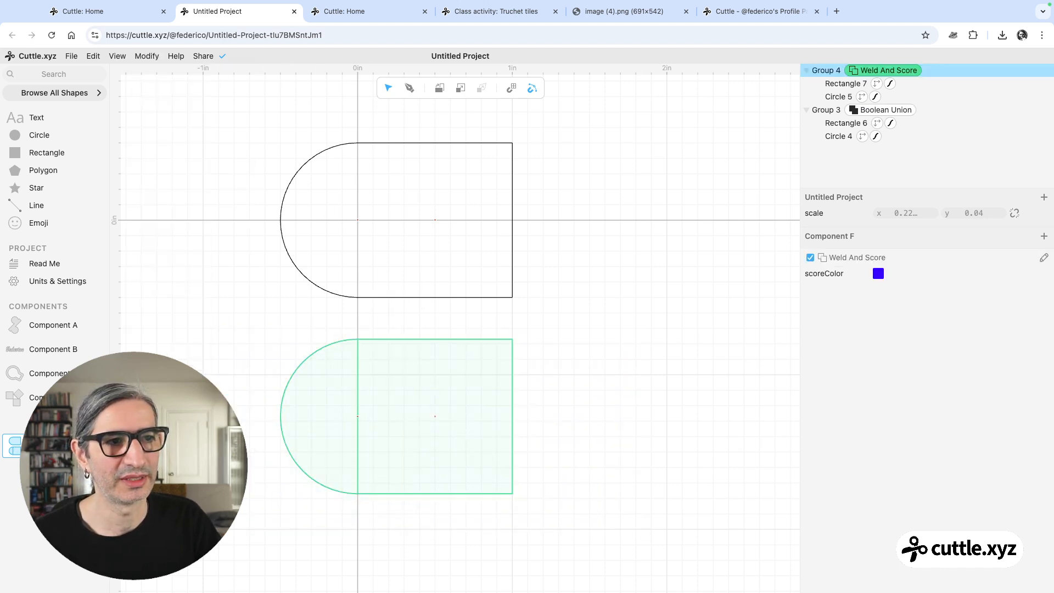
pyautogui.click(688, 296)
# Reorder the Weld And Score group so the rectangle lies beneath the circle
pyautogui.scroll(3, 485, 472)
pyautogui.moveTo(575, 419); pyautogui.dragTo(686, 375)
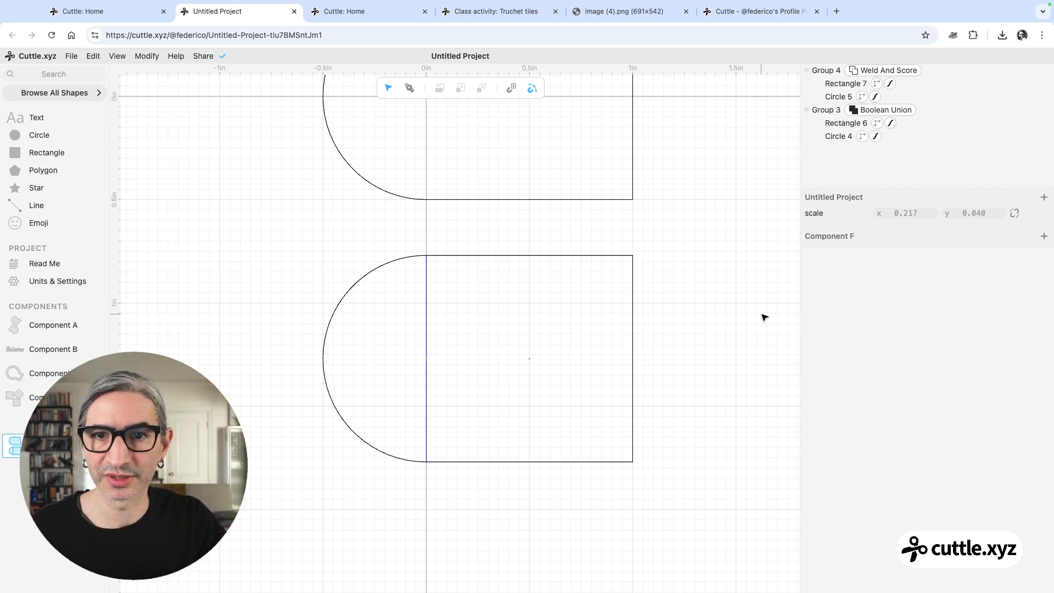
pyautogui.scroll(-5, 670, 304)
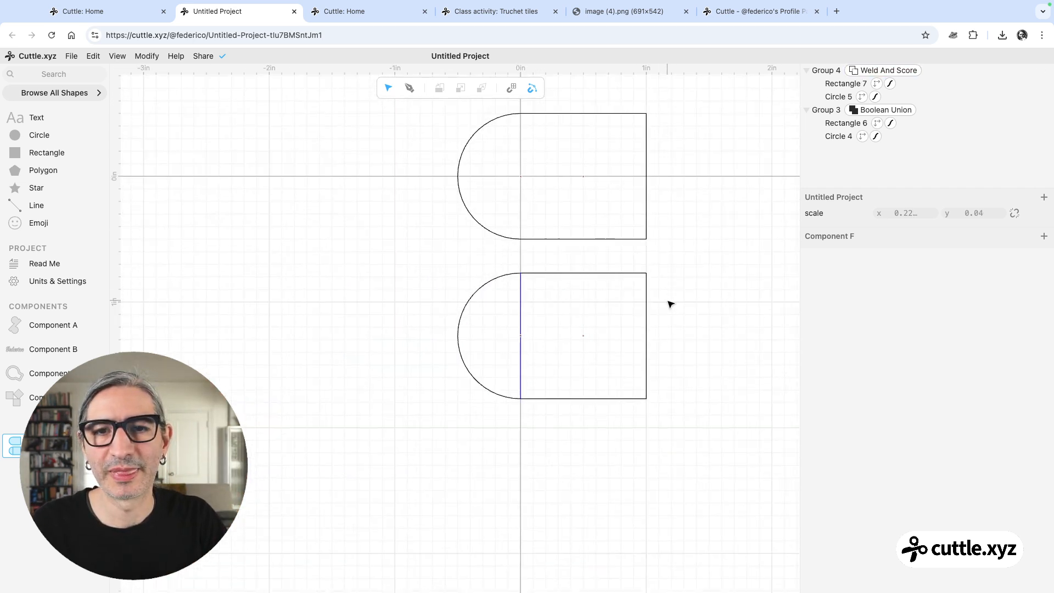
pyautogui.click(838, 81)
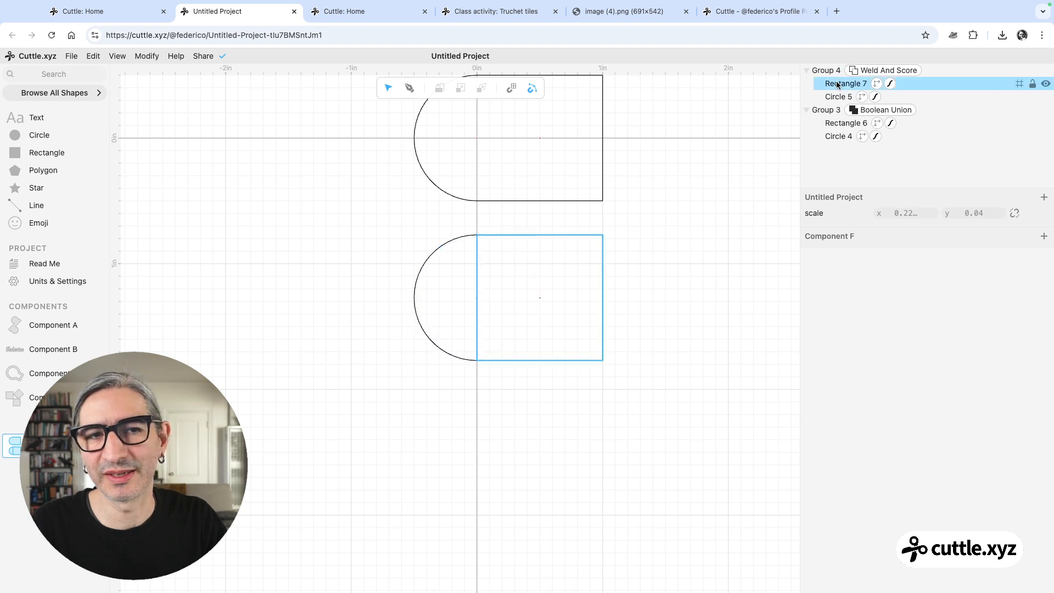
pyautogui.moveTo(837, 85); pyautogui.dragTo(837, 103)
pyautogui.doubleClick(706, 170)
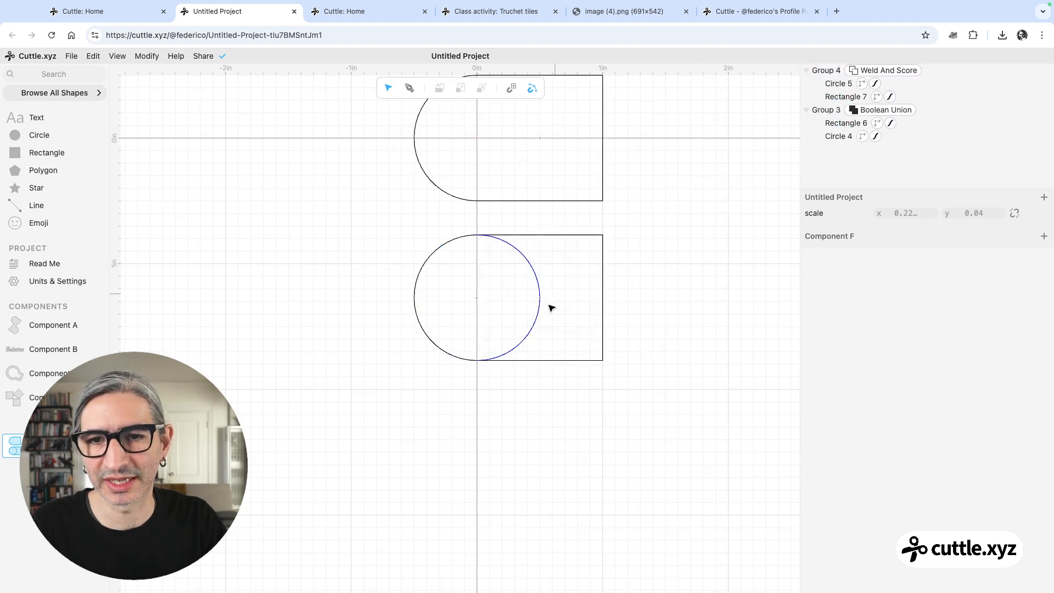
# Search the shapes for "conn" and place a Connected Text shape below the lower figure at 0.00, 3.08
pyautogui.scroll(-1, 691, 298)
pyautogui.moveTo(677, 299); pyautogui.dragTo(623, 254)
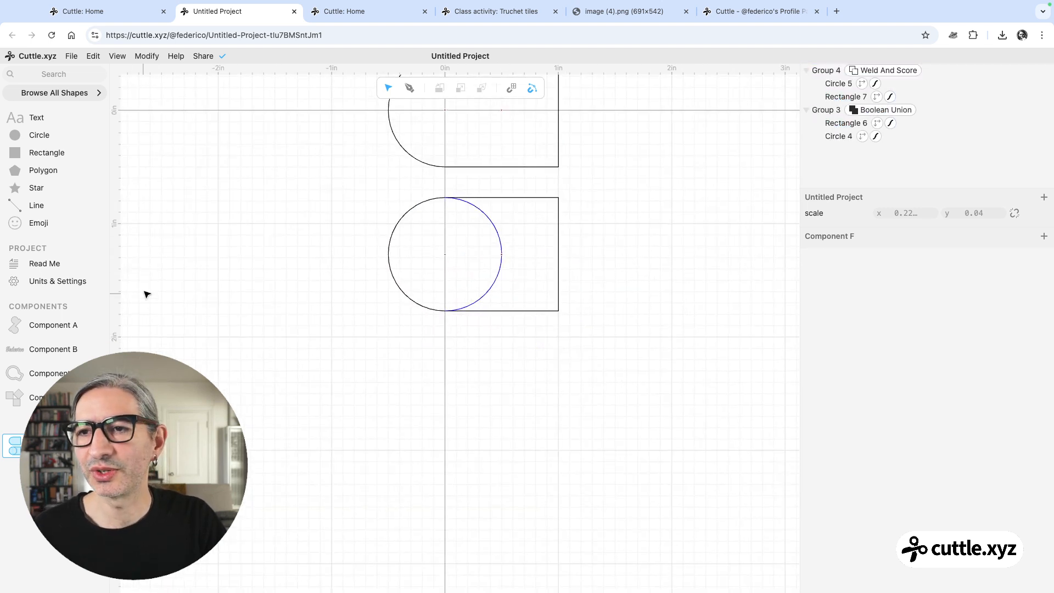
pyautogui.click(55, 77)
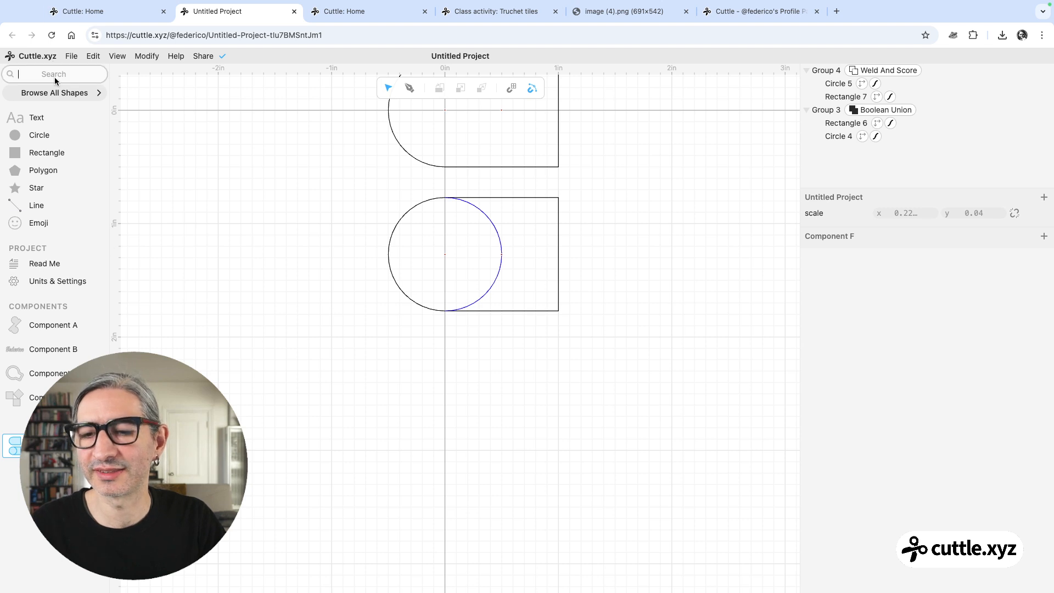
pyautogui.write('conn')
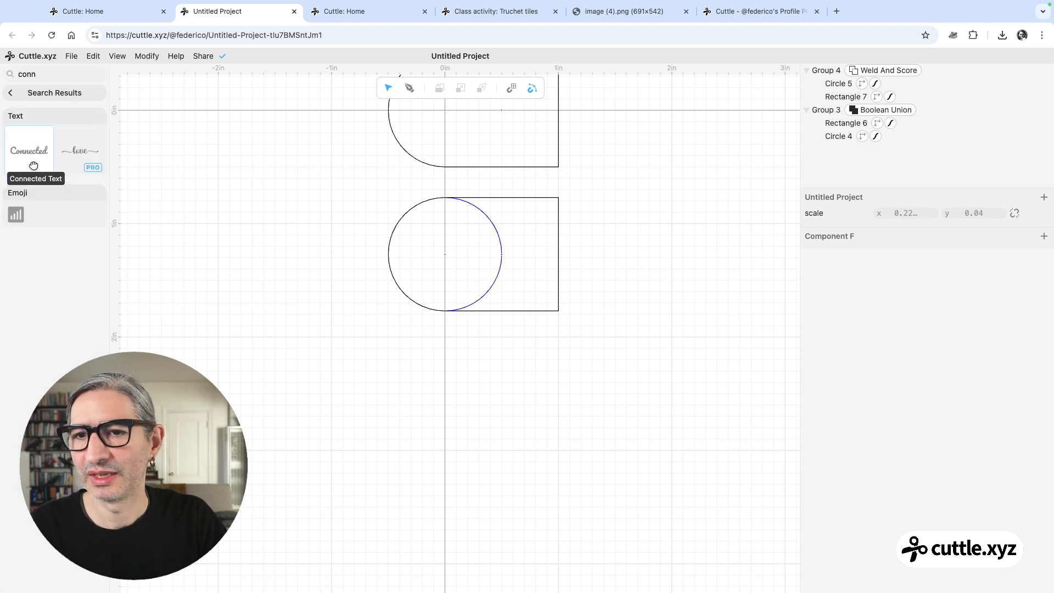
pyautogui.moveTo(31, 156); pyautogui.dragTo(444, 460)
pyautogui.scroll(-2, 432, 390)
pyautogui.scroll(-2, 433, 392)
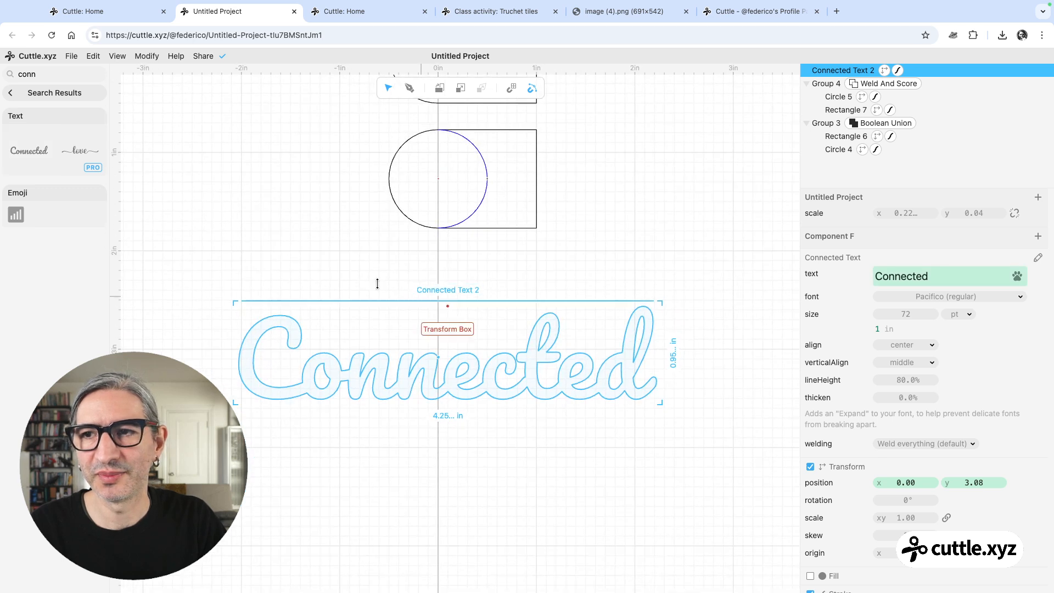
# Place a circle over the middle of the Connected text, enlarge it to 1.71 in and position it at about 0.06, 3.34
pyautogui.click(11, 93)
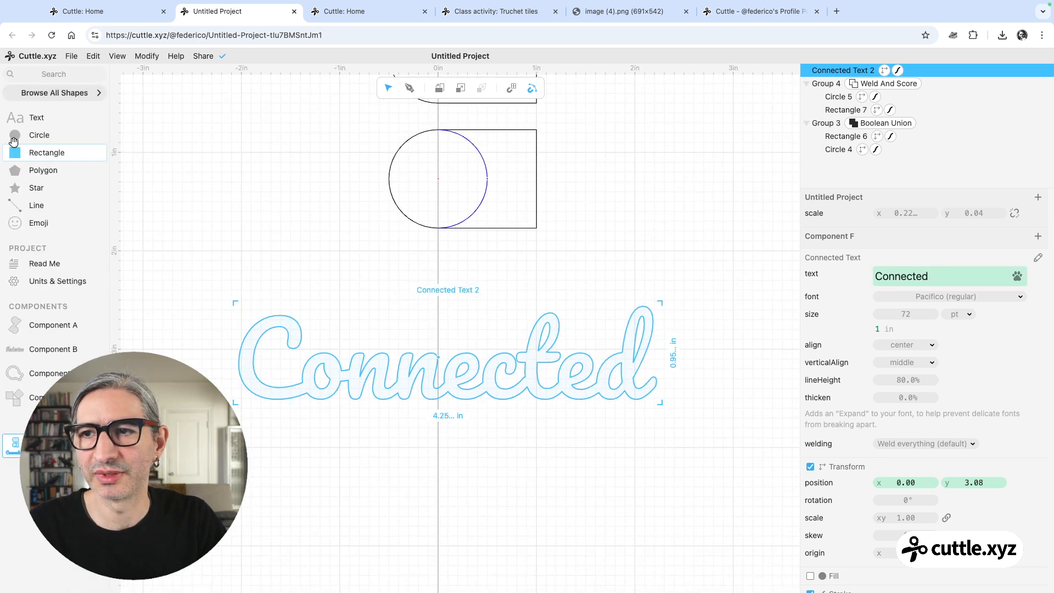
pyautogui.moveTo(29, 135); pyautogui.dragTo(405, 358)
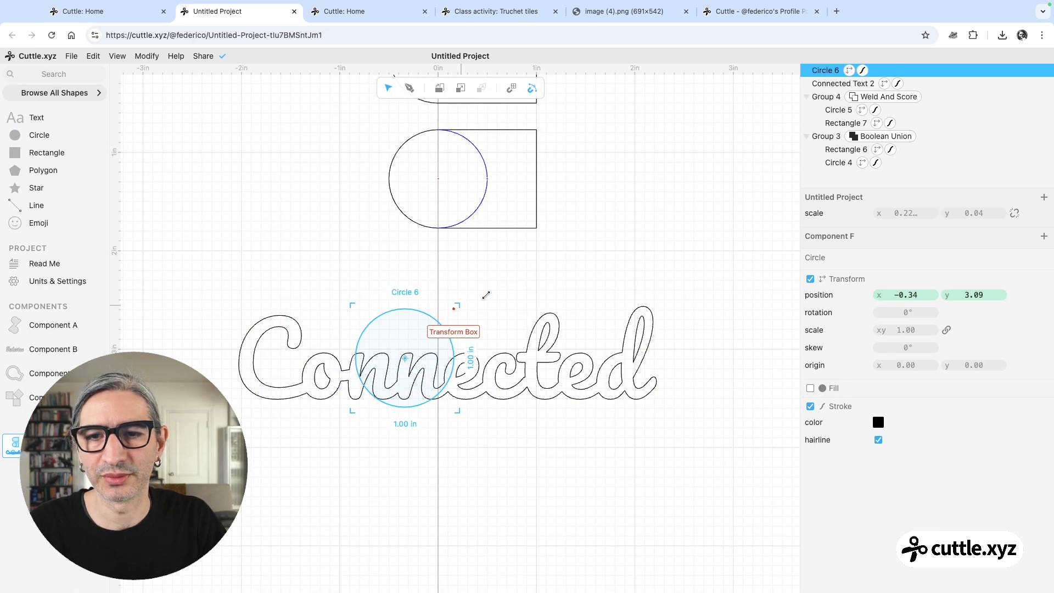
pyautogui.moveTo(486, 296); pyautogui.dragTo(651, 235)
pyautogui.click(499, 316)
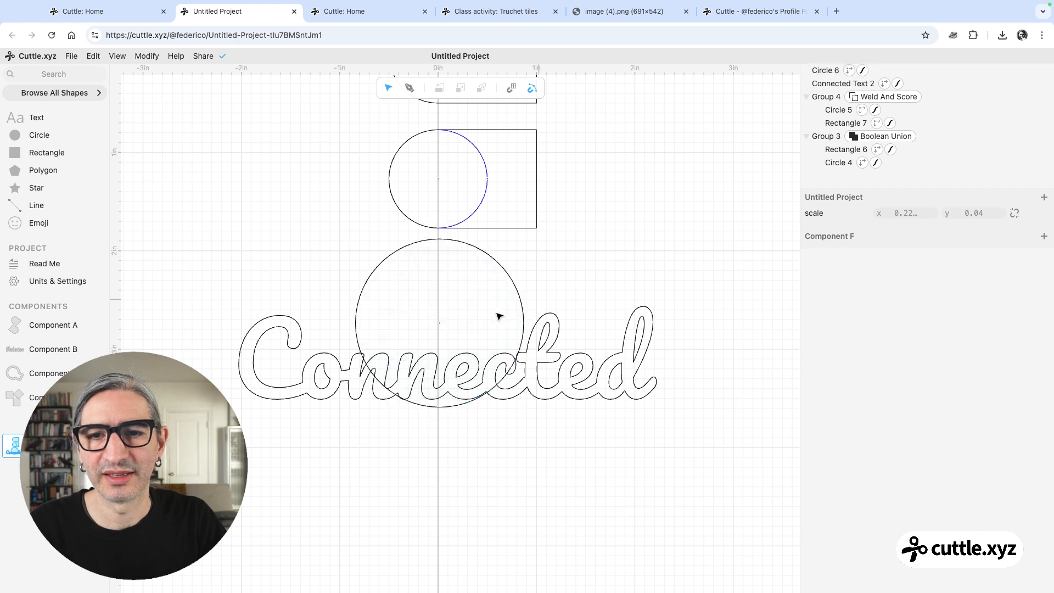
pyautogui.moveTo(447, 326); pyautogui.dragTo(454, 385)
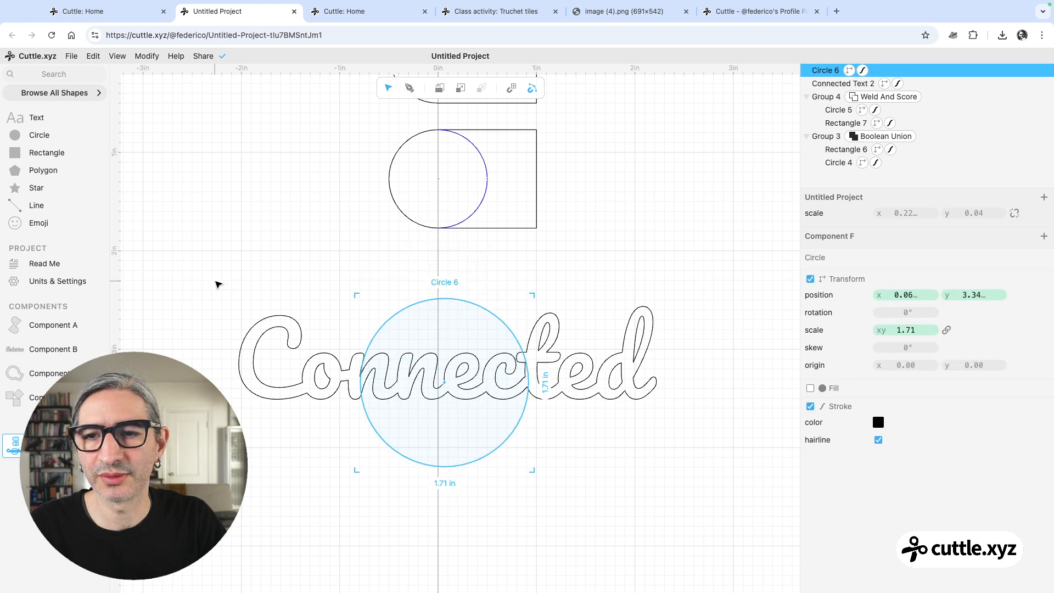
# Try a Boolean Union on the circle and the Connected text, and remove the modifier from the group
pyautogui.moveTo(211, 284); pyautogui.dragTo(682, 479)
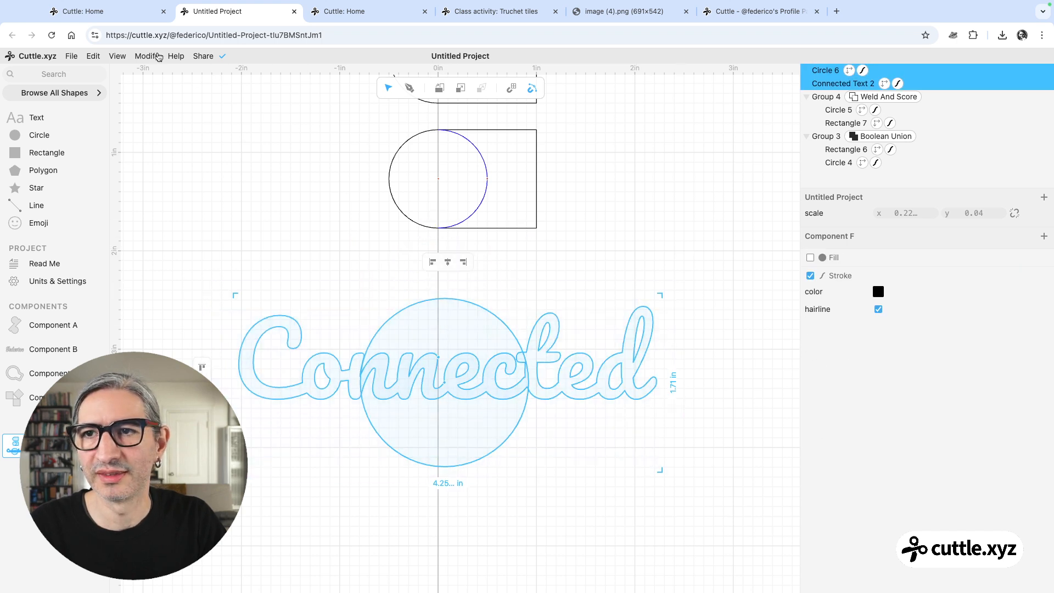
pyautogui.click(144, 56)
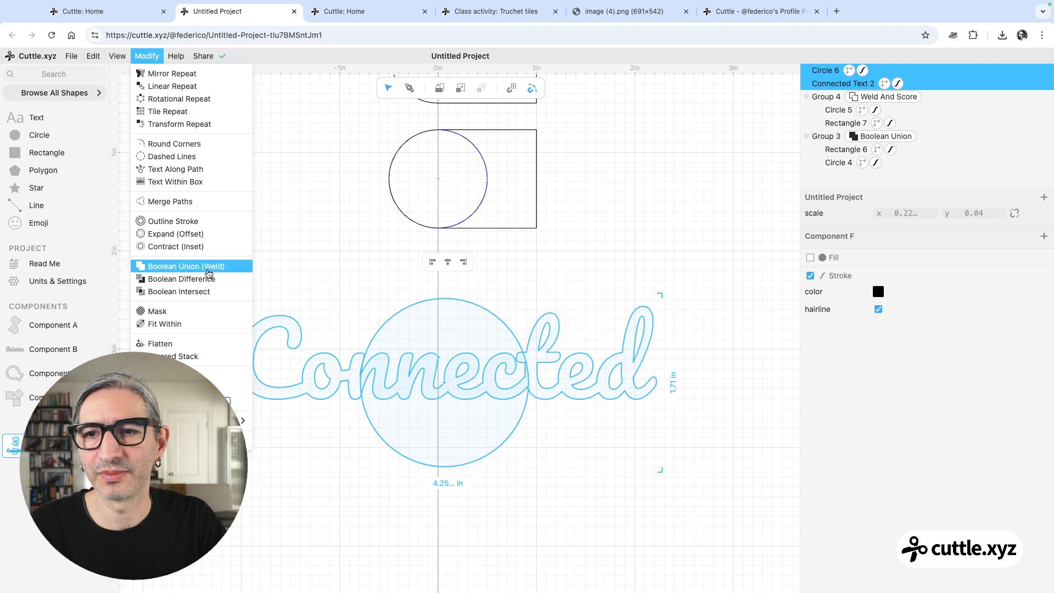
pyautogui.click(207, 268)
pyautogui.scroll(-5, 619, 532)
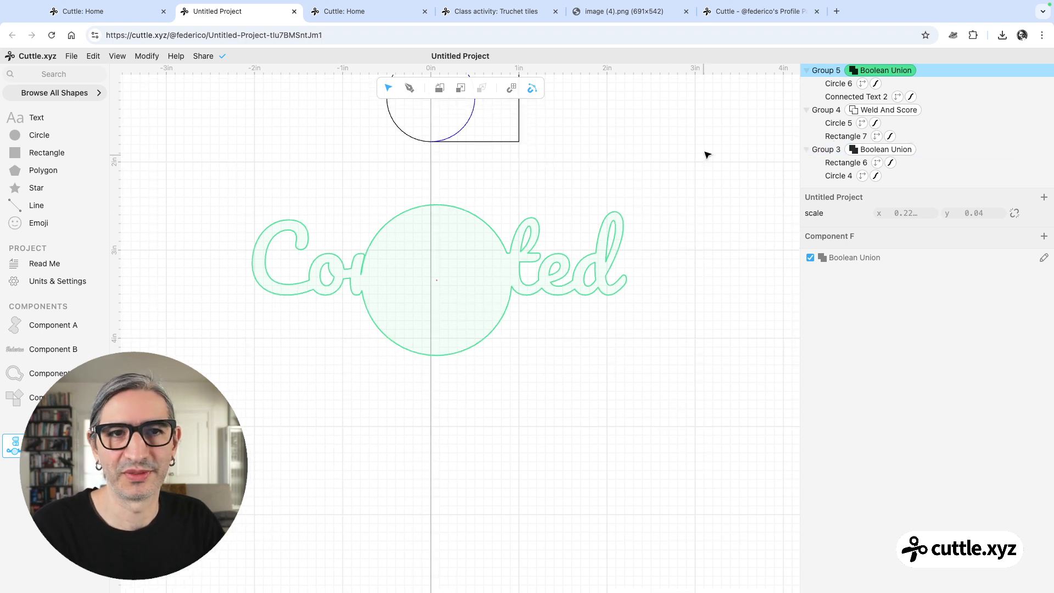
pyautogui.press('Delete')
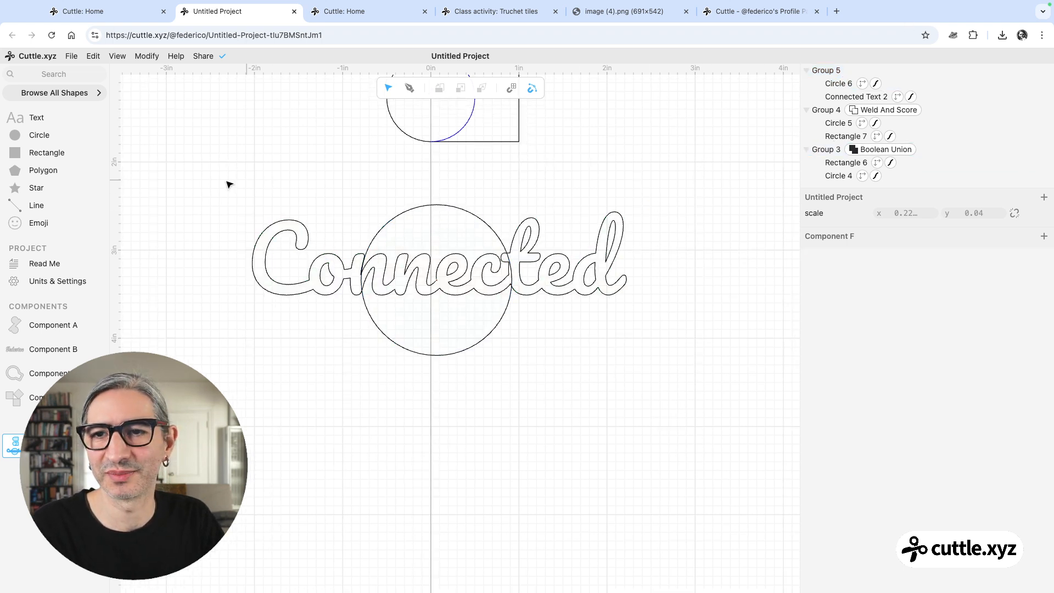
# Apply the Weld And Score modifier to the group holding the circle and the Connected text
pyautogui.moveTo(200, 182); pyautogui.dragTo(674, 348)
pyautogui.click(146, 56)
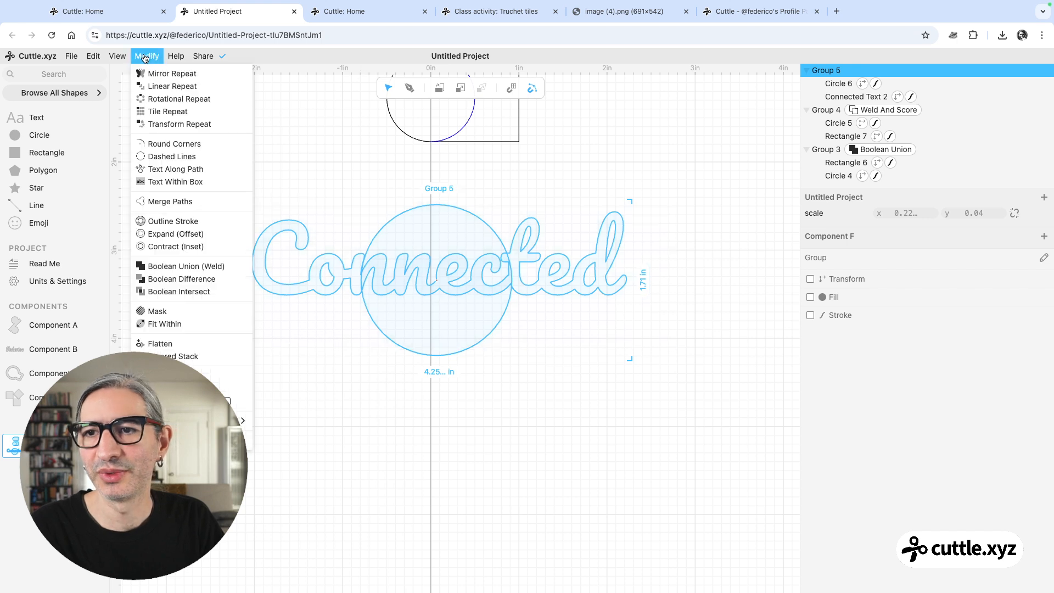
pyautogui.click(165, 401)
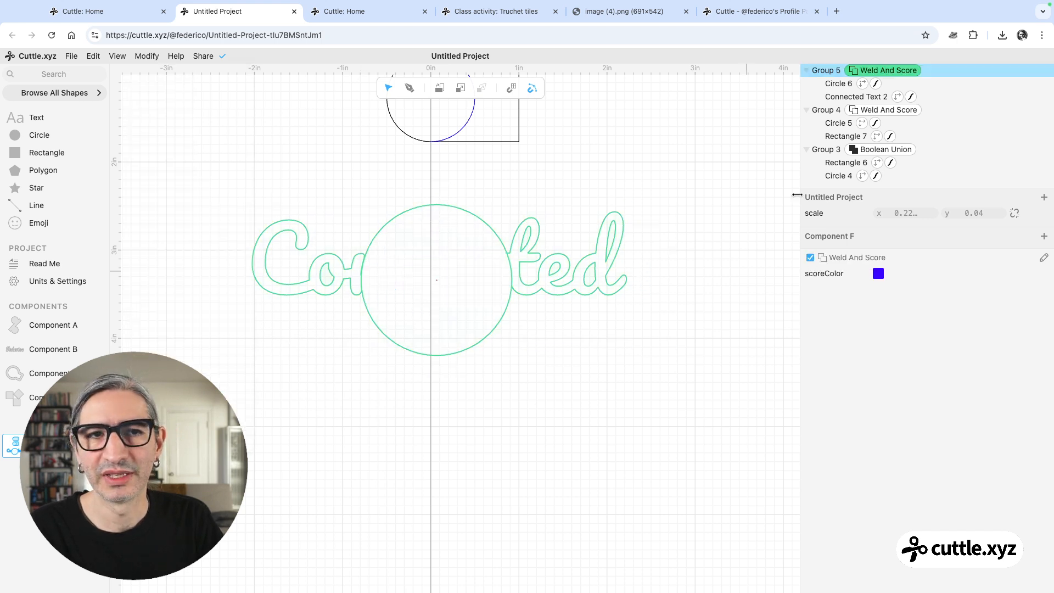
# Reorder the new Weld And Score group so the circle lies beneath the Connected text
pyautogui.moveTo(840, 84); pyautogui.dragTo(842, 103)
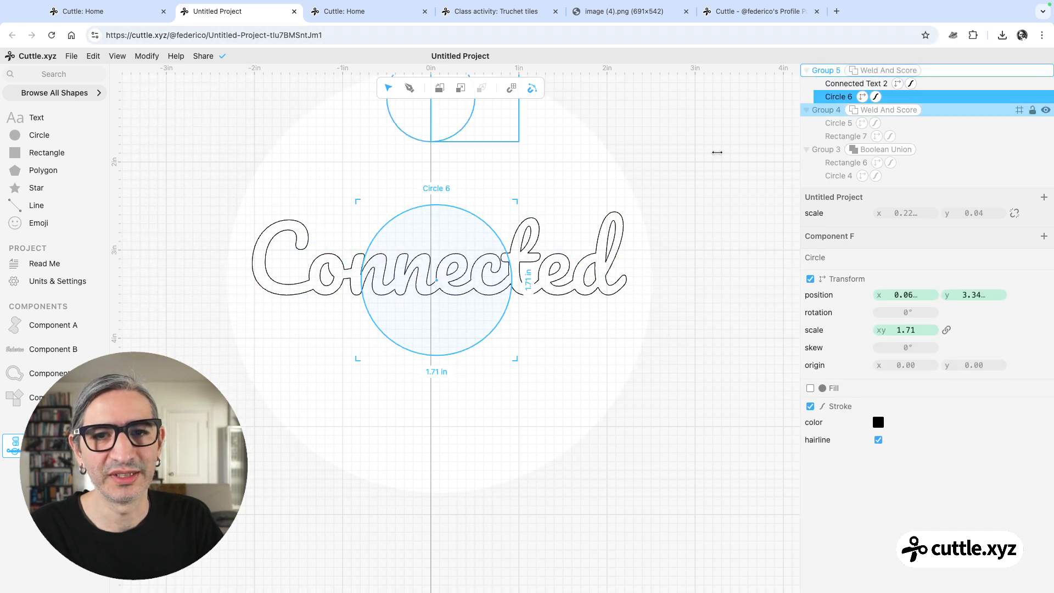
pyautogui.click(666, 160)
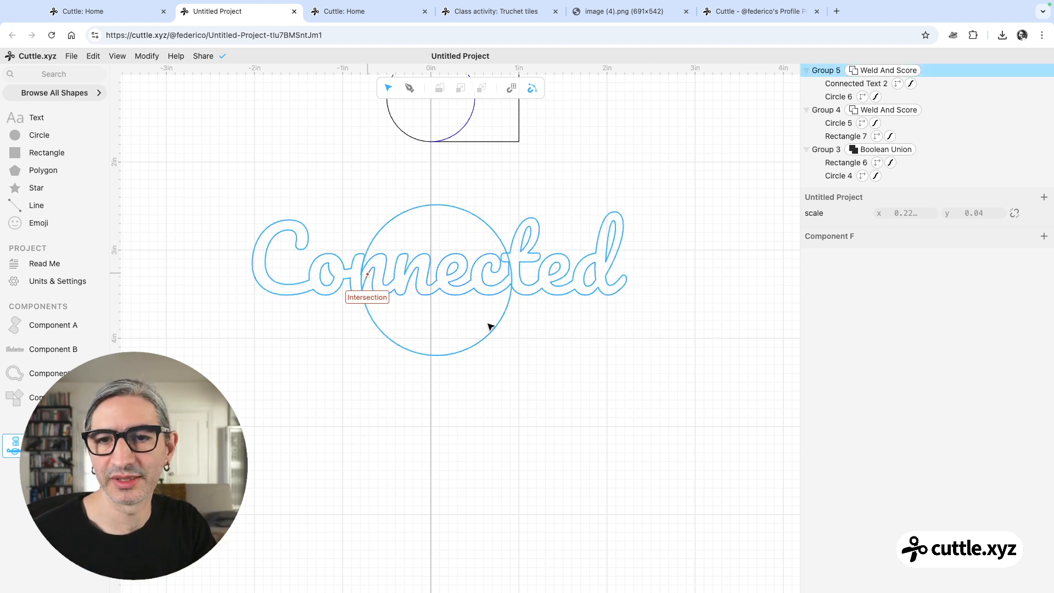
pyautogui.scroll(5, 552, 426)
pyautogui.scroll(3, 482, 357)
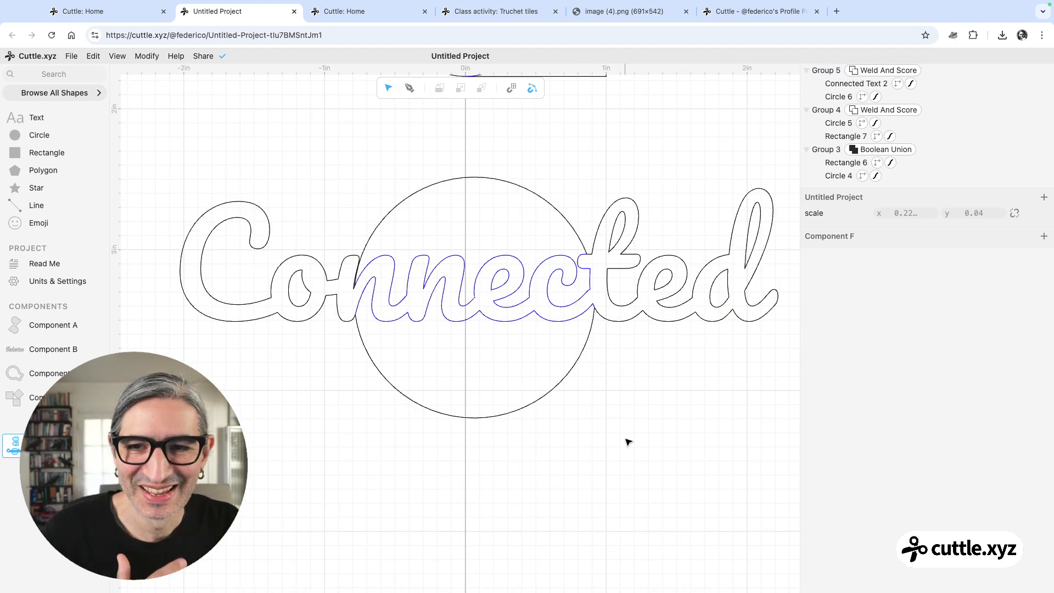
# Create a new component and place a 1 in rectangle at its origin
pyautogui.click(54, 468)
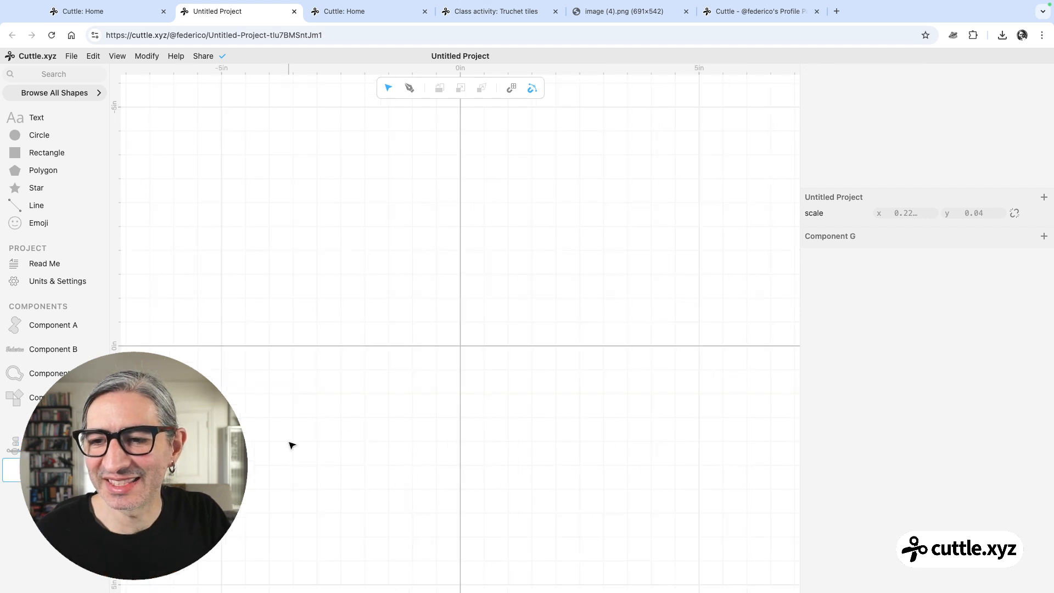
pyautogui.moveTo(403, 409)
pyautogui.mouseDown()
pyautogui.moveTo(407, 363)
pyautogui.moveTo(392, 376)
pyautogui.mouseUp()
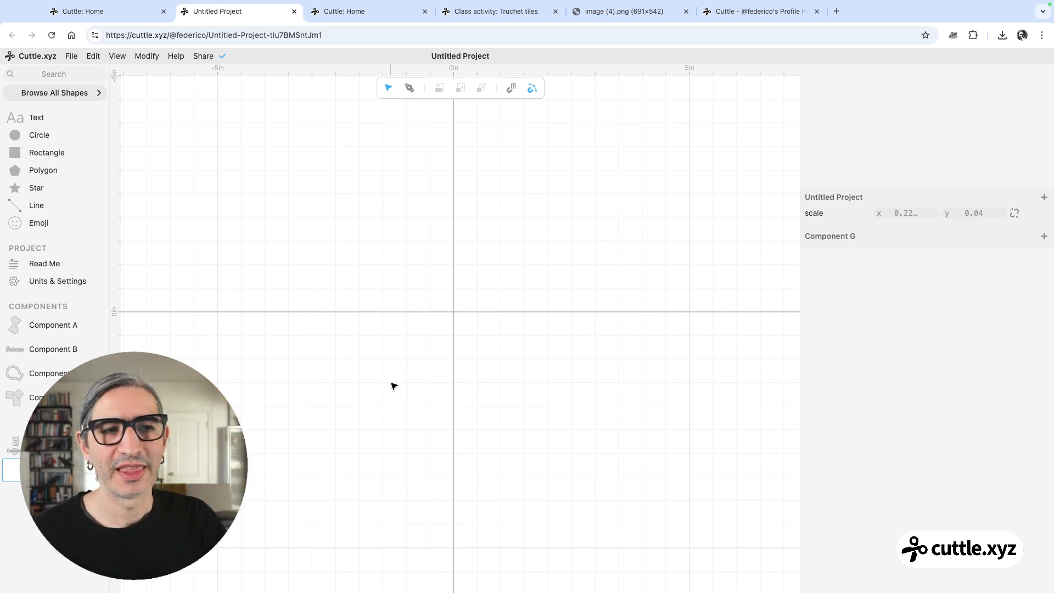
pyautogui.scroll(-1, 393, 386)
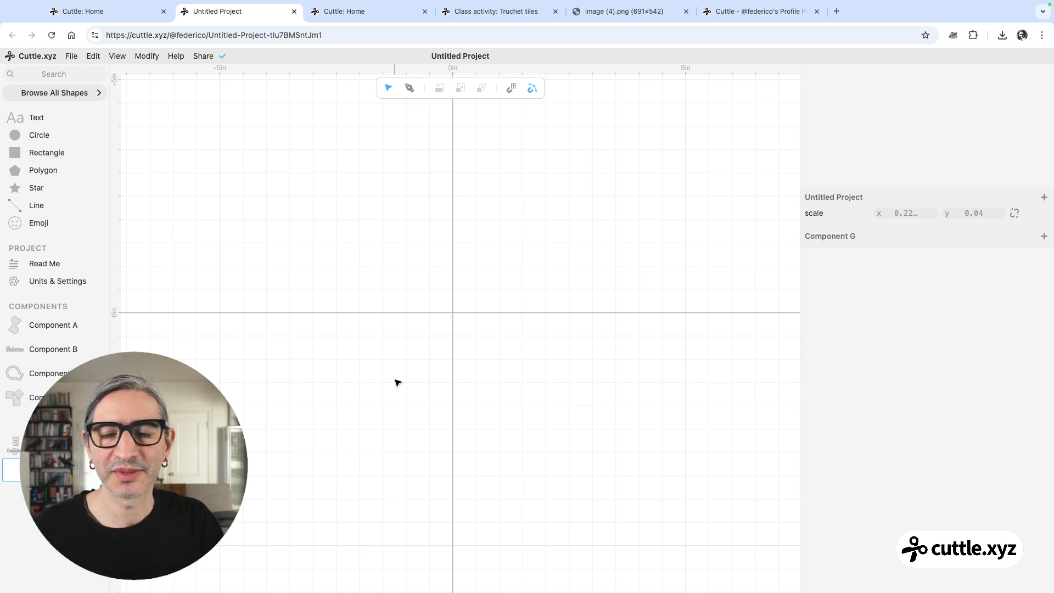
pyautogui.scroll(1, 397, 383)
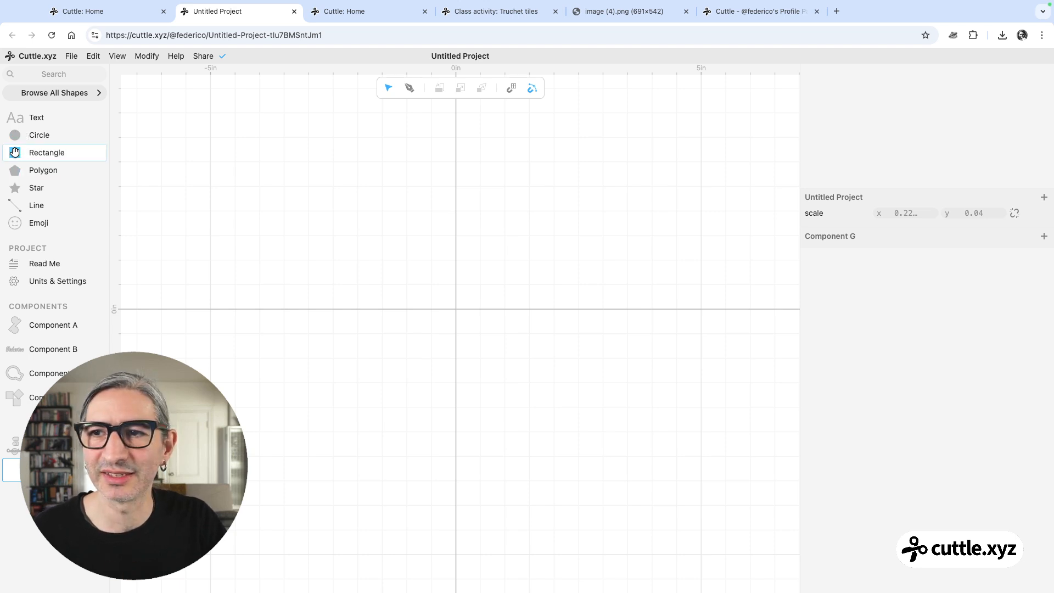
pyautogui.moveTo(15, 152); pyautogui.dragTo(459, 313)
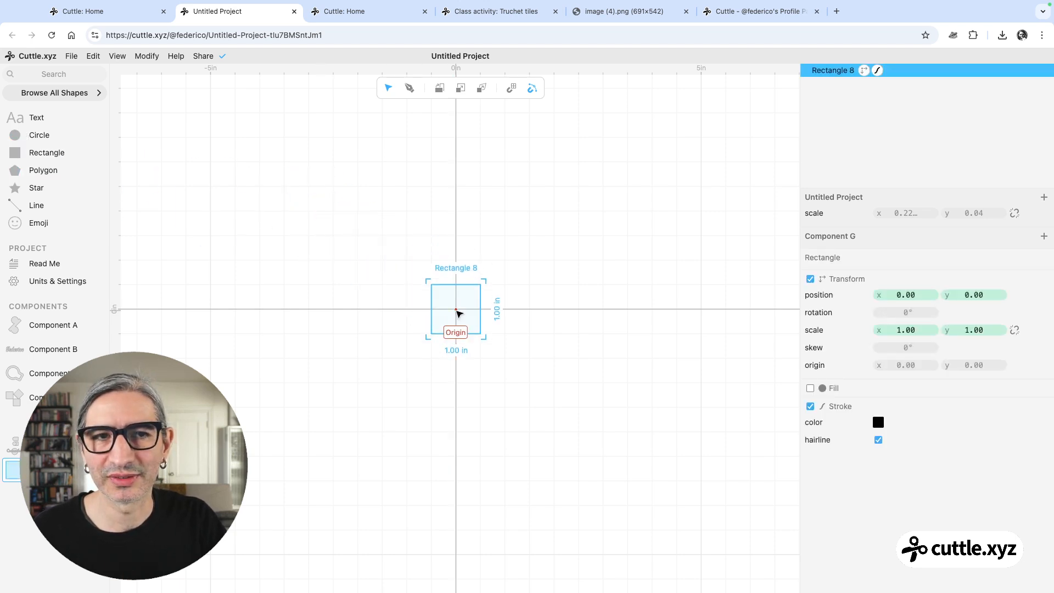
pyautogui.scroll(3, 459, 313)
pyautogui.scroll(2, 550, 252)
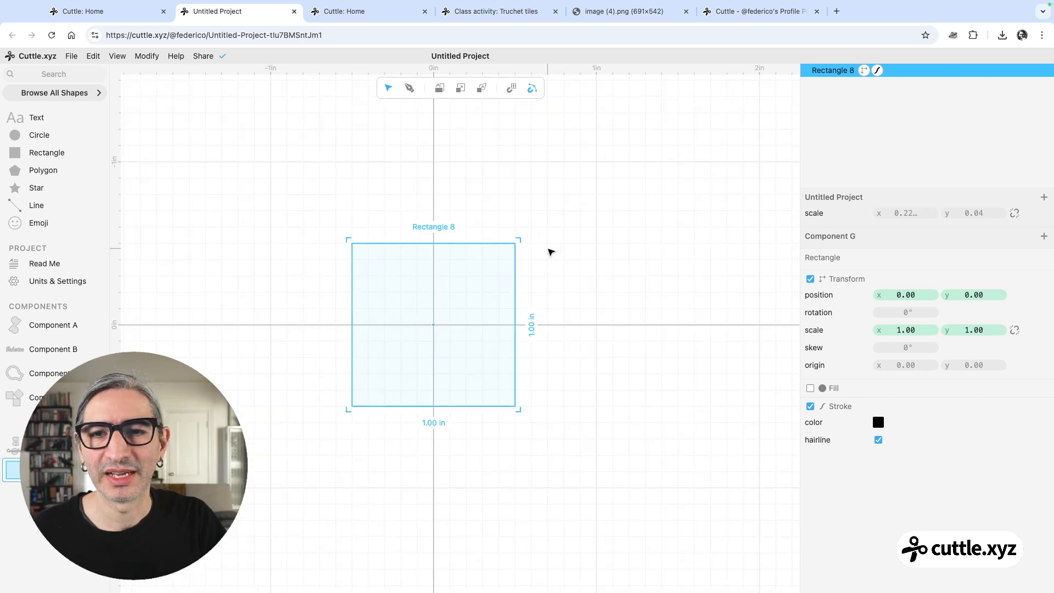
pyautogui.click(551, 252)
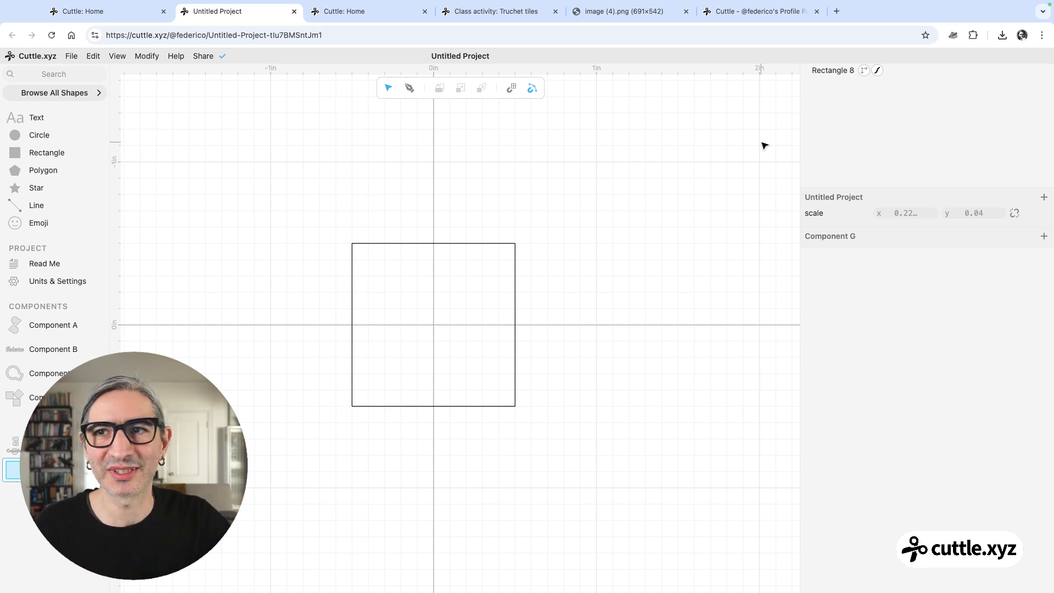
pyautogui.moveTo(382, 4)
pyautogui.click(123, 6)
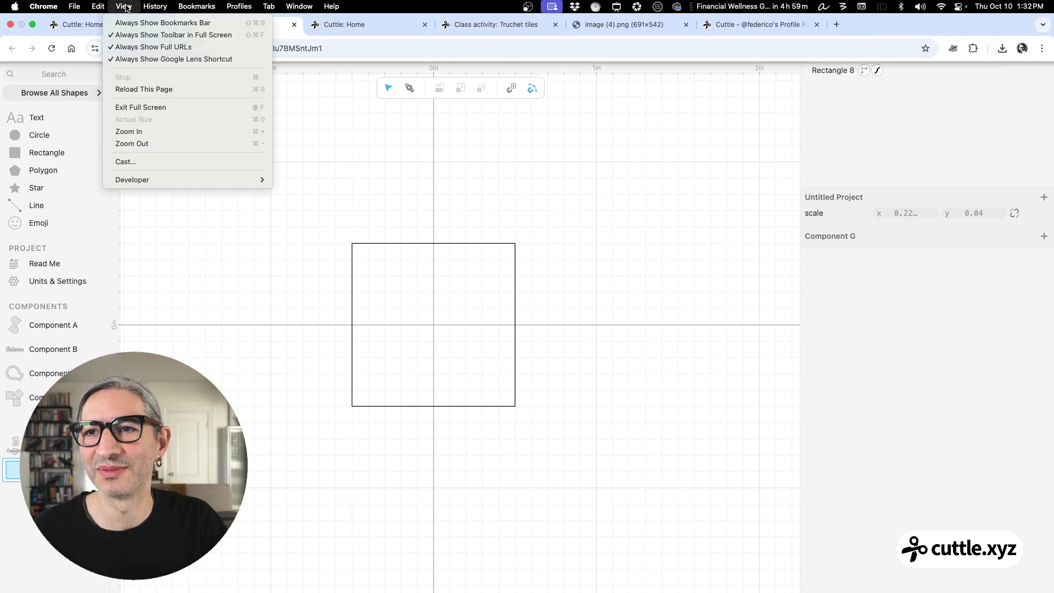
pyautogui.moveTo(183, 179)
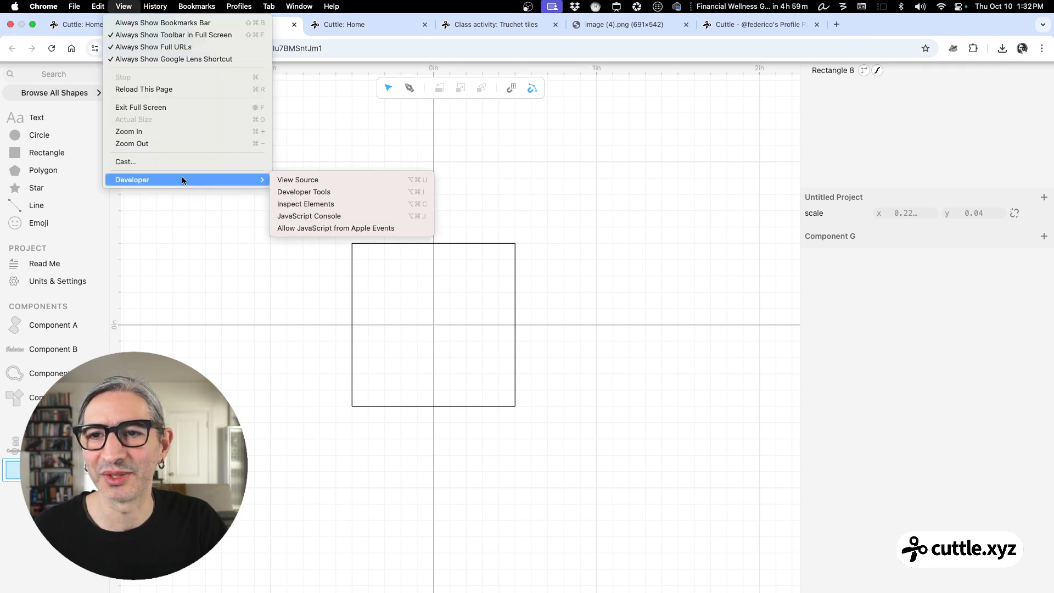
pyautogui.click(562, 192)
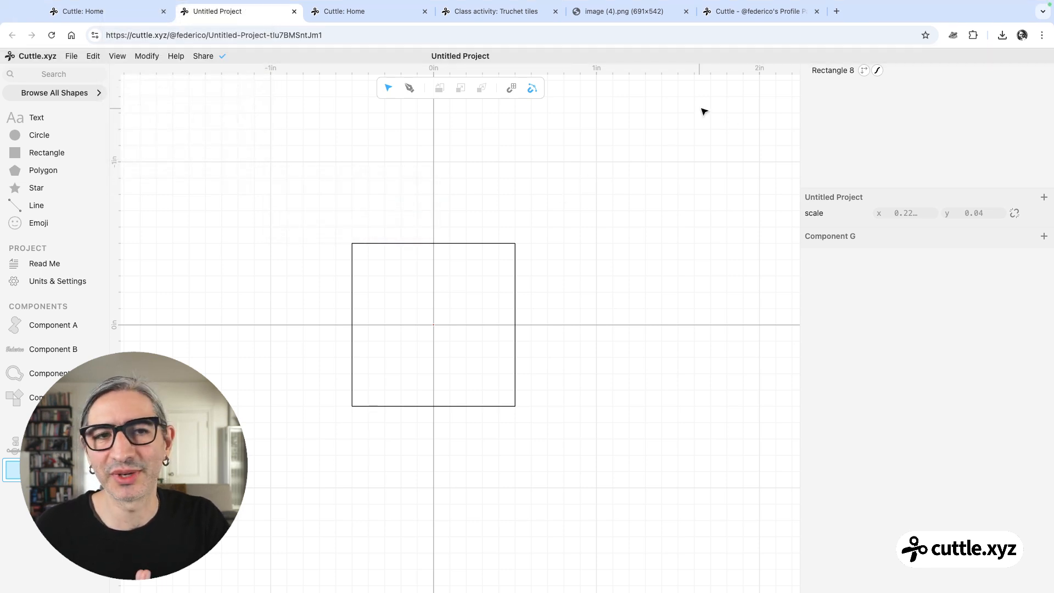
# Show the rectangle's contents in the outline and inspect its point guide
pyautogui.click(832, 73)
pyautogui.rightClick(832, 73)
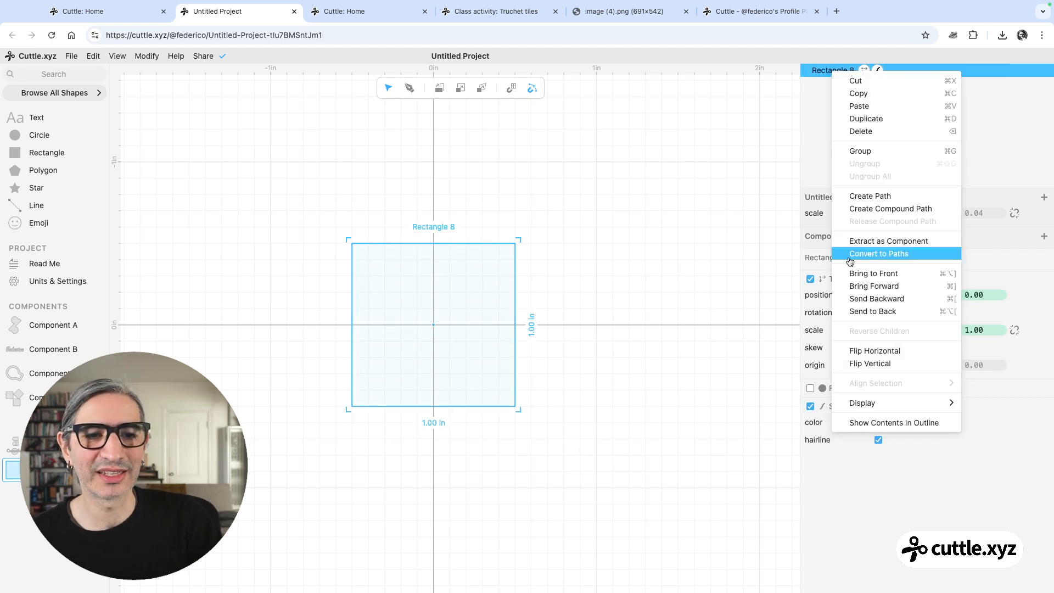
pyautogui.click(910, 424)
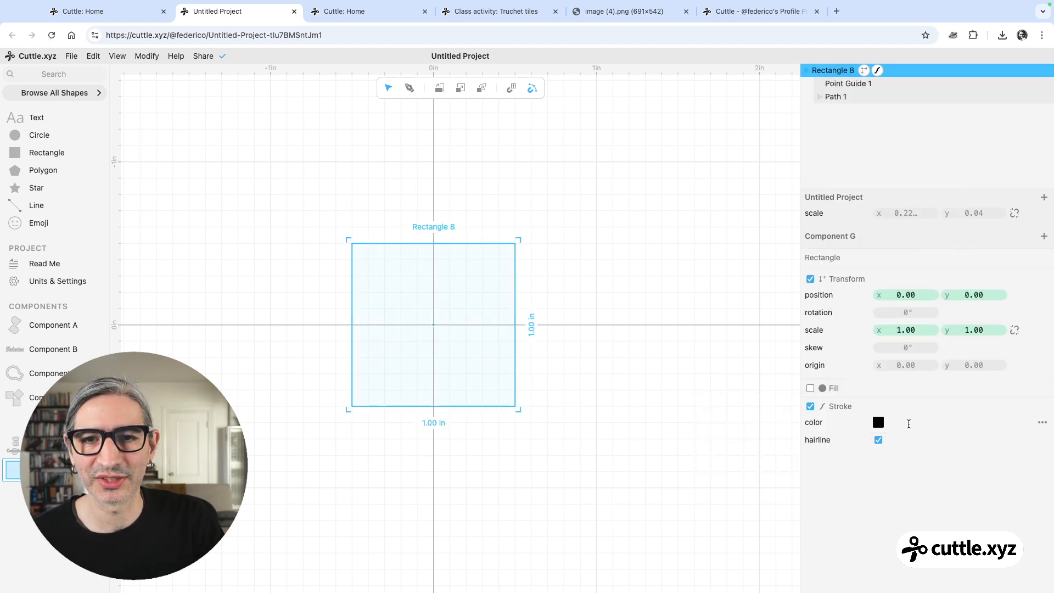
pyautogui.click(848, 86)
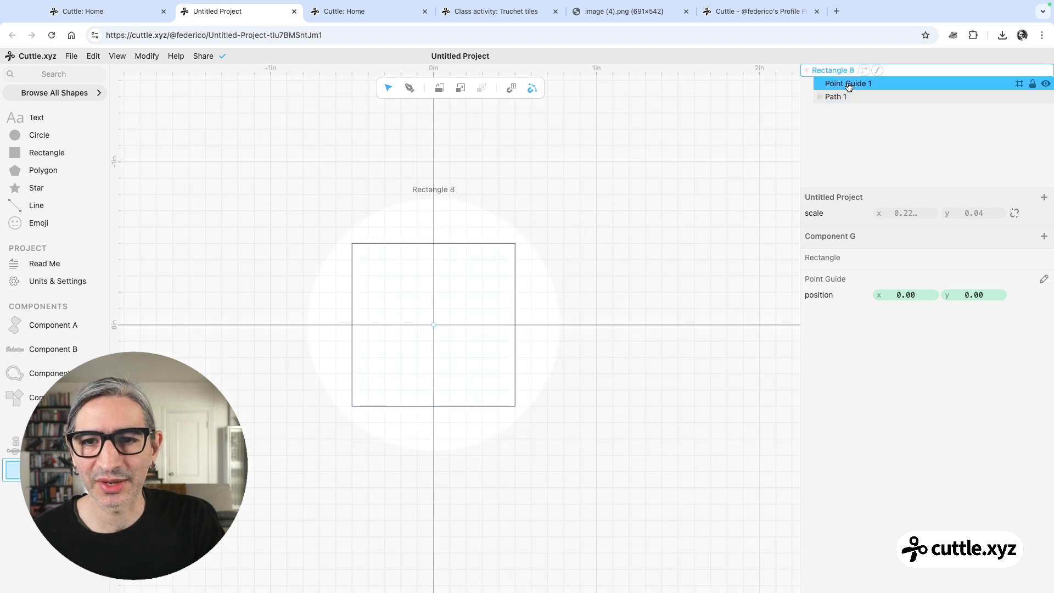
# Expand the rectangle's path in the outline and examine its anchors one by one
pyautogui.click(848, 98)
pyautogui.click(819, 97)
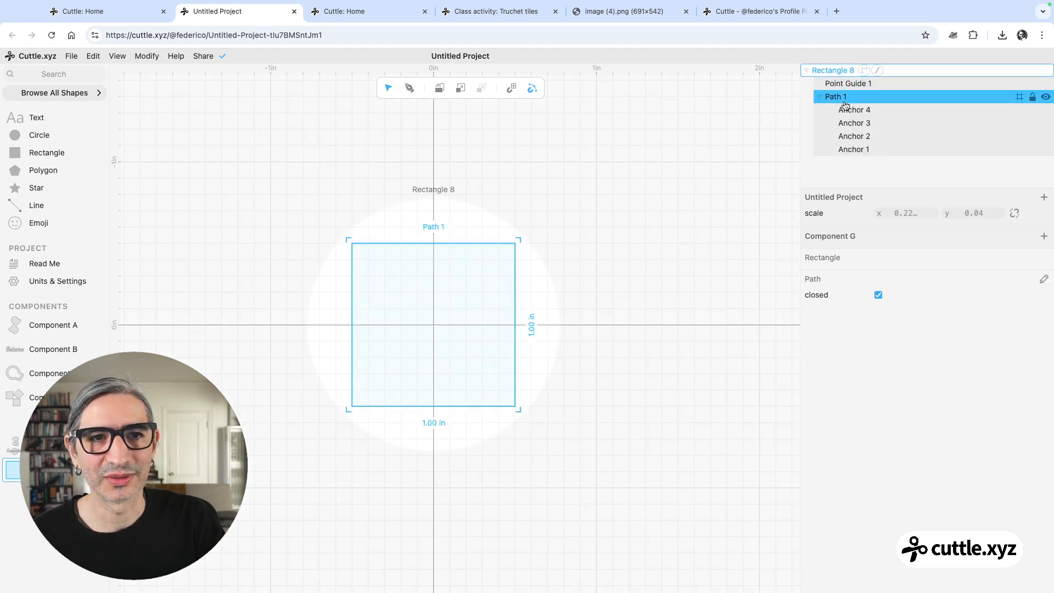
pyautogui.click(848, 110)
pyautogui.click(855, 123)
pyautogui.click(854, 149)
pyautogui.click(850, 136)
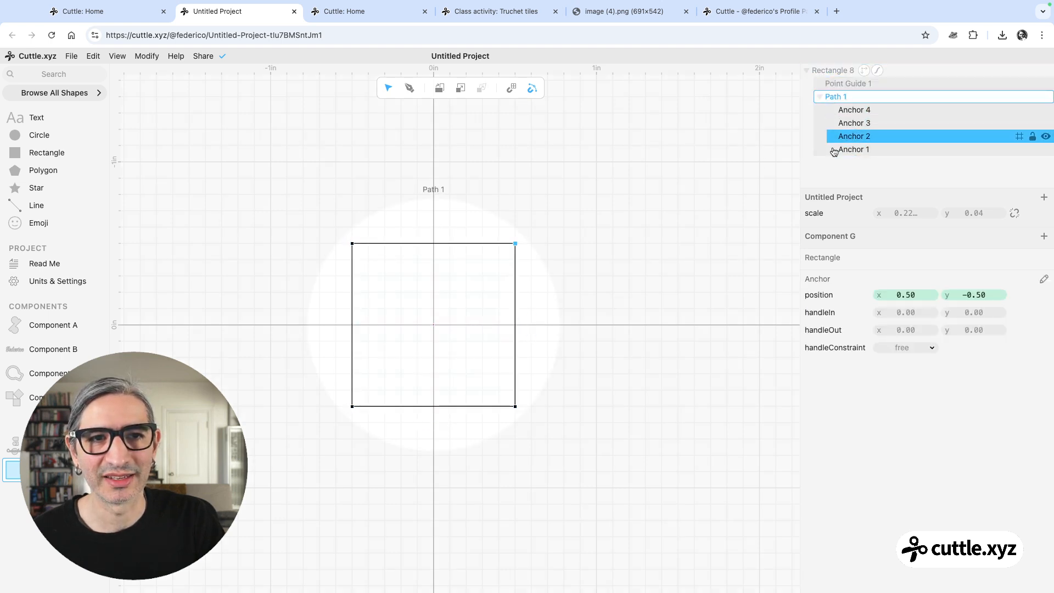
pyautogui.click(680, 171)
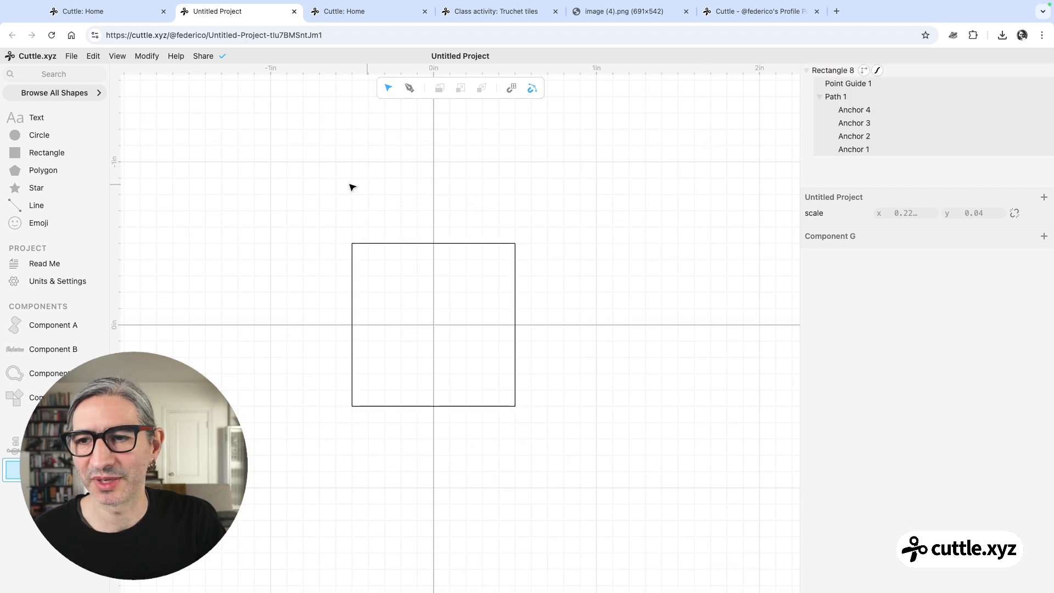
# Delete the rectangle and place a star at the origin, 0.00, 0.00, in its place
pyautogui.moveTo(276, 182); pyautogui.dragTo(681, 512)
pyautogui.moveTo(328, 202); pyautogui.dragTo(553, 429)
pyautogui.press('Delete')
pyautogui.click(17, 187)
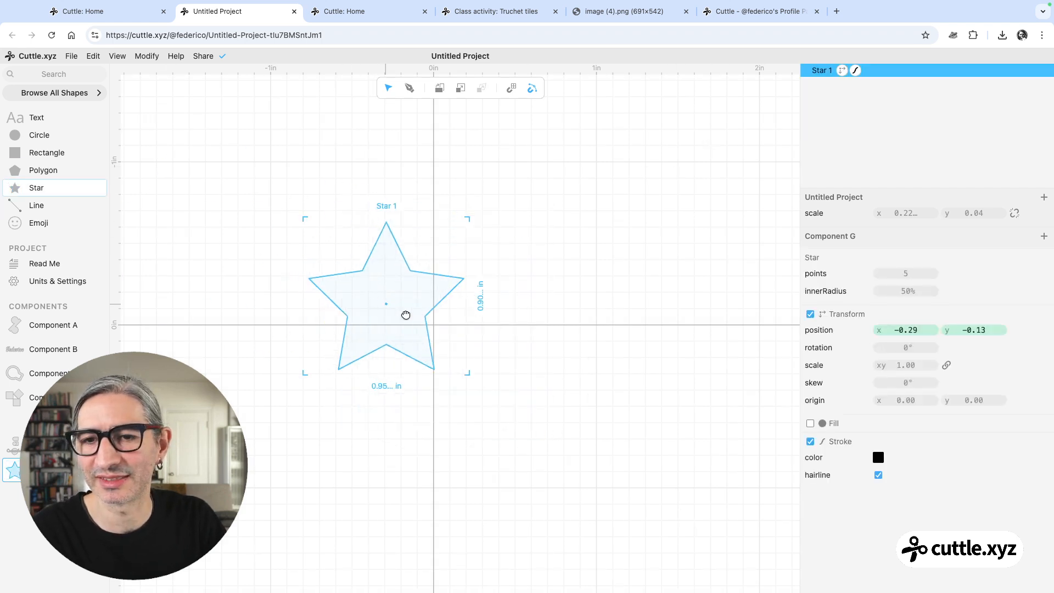
# Show the star's contents in the outline, expand its path and group, and examine the anchors and the Rotational Repeat modifier
pyautogui.rightClick(820, 71)
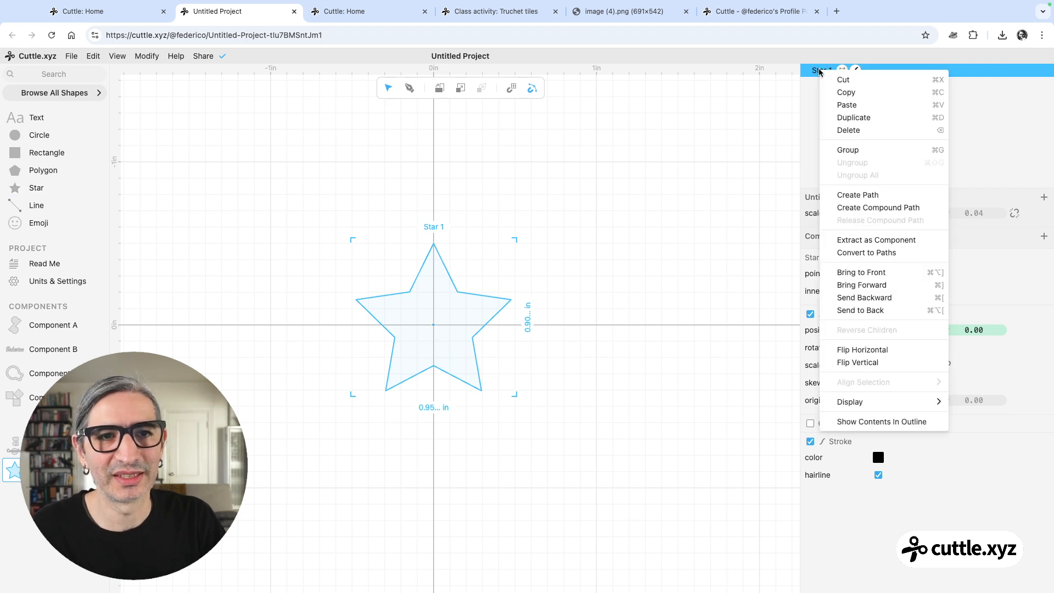
pyautogui.click(901, 424)
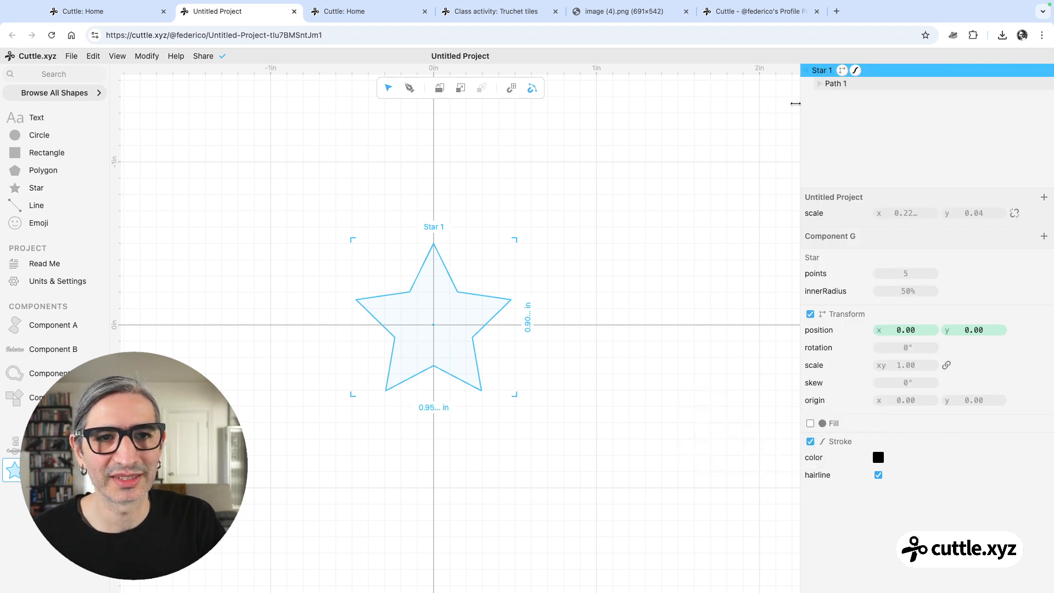
pyautogui.click(819, 83)
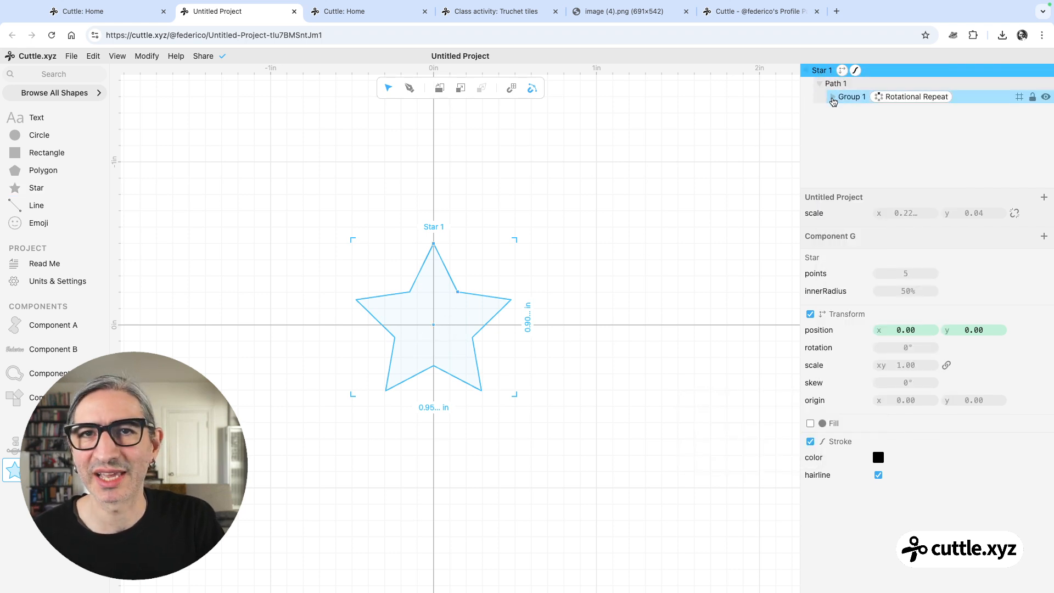
pyautogui.click(833, 97)
pyautogui.click(862, 123)
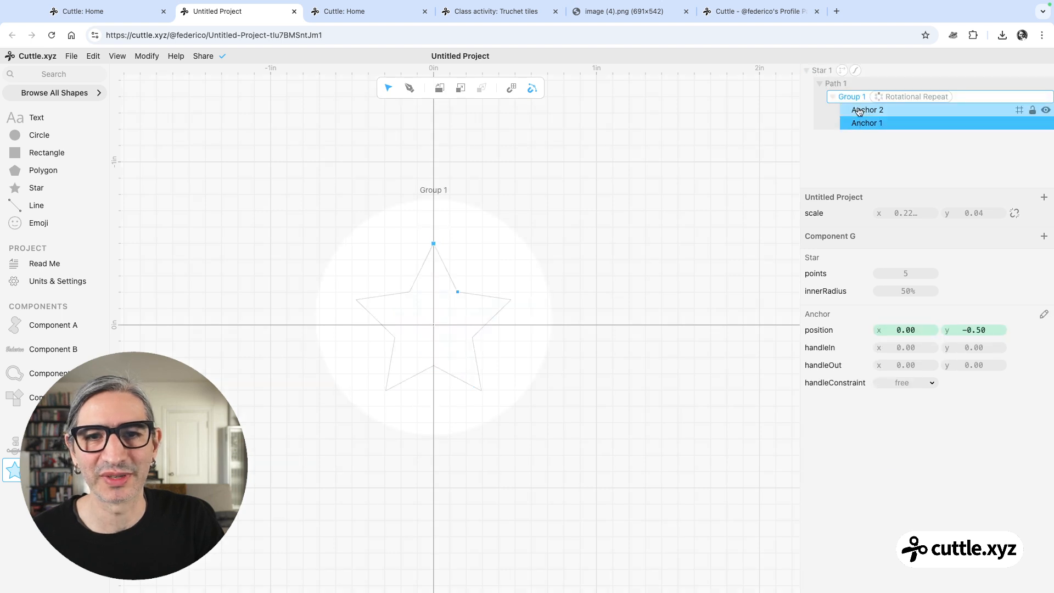
pyautogui.click(890, 97)
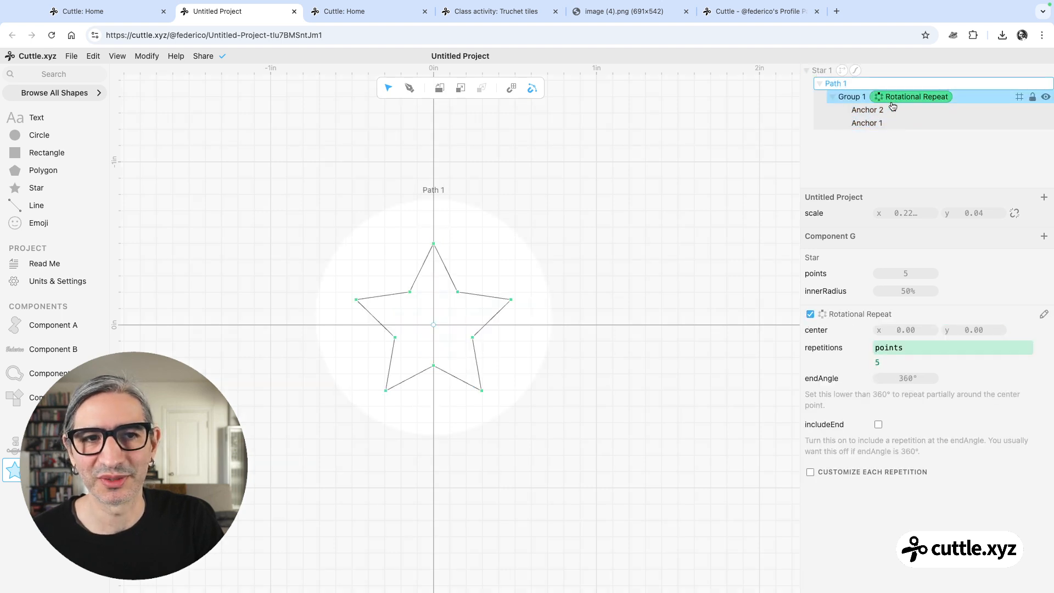
# Compare the position settings of the star's two anchors and examine the position formula of Anchor 2
pyautogui.click(870, 109)
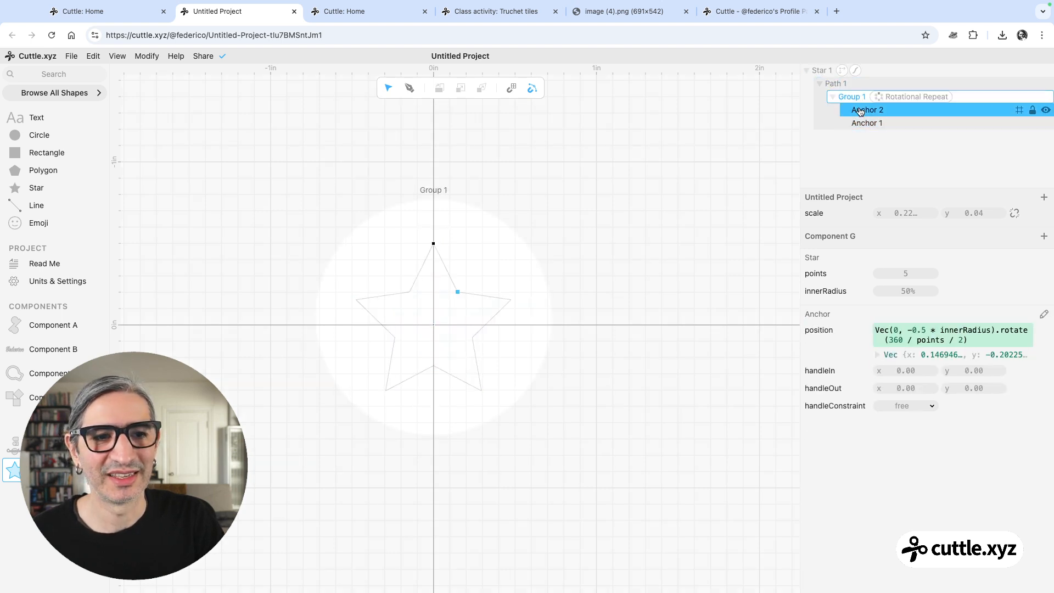
pyautogui.click(924, 330)
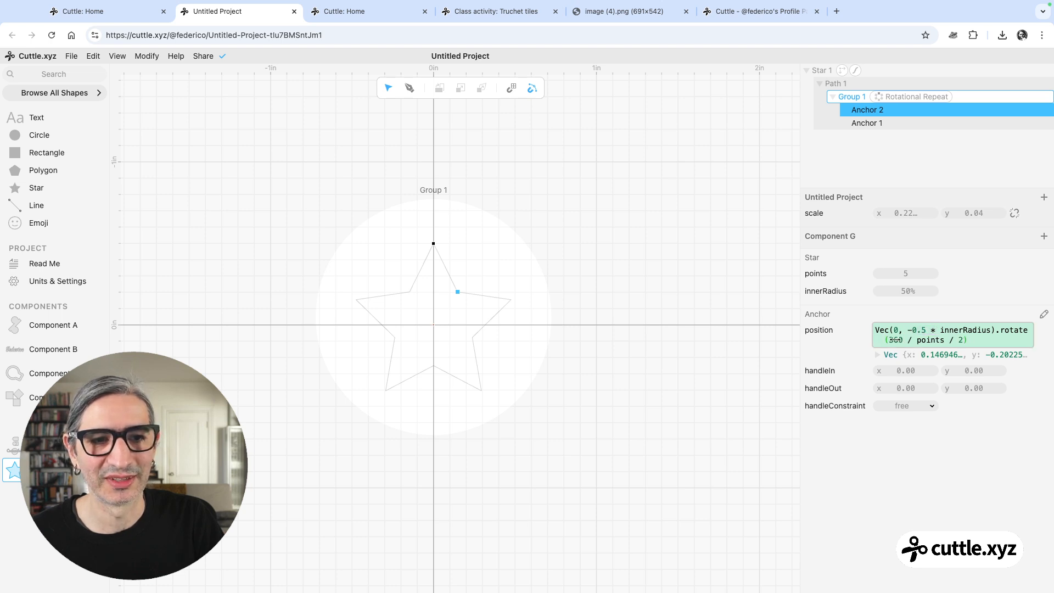
pyautogui.click(933, 122)
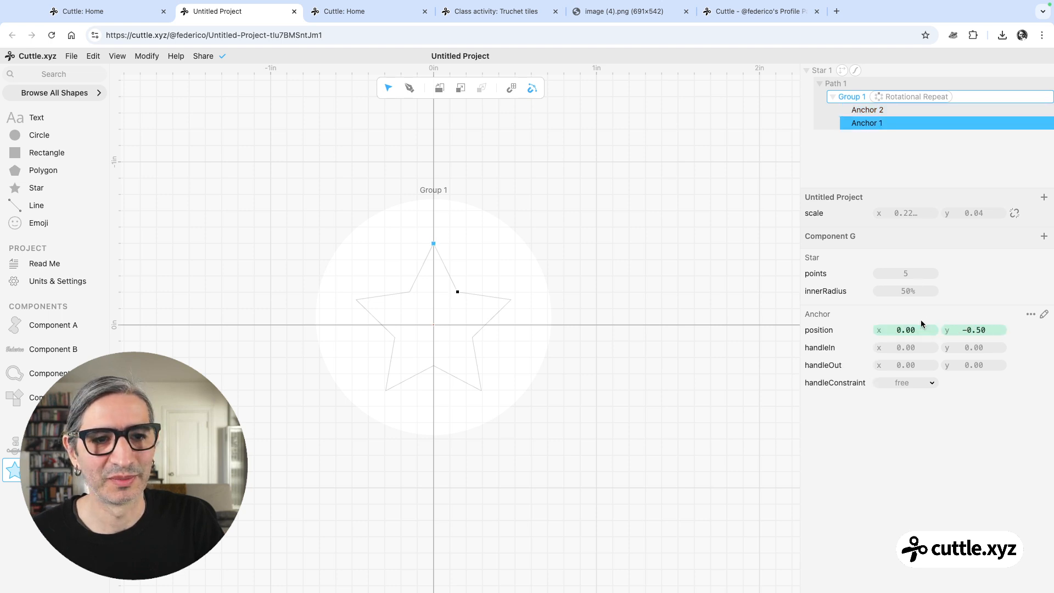
pyautogui.click(883, 111)
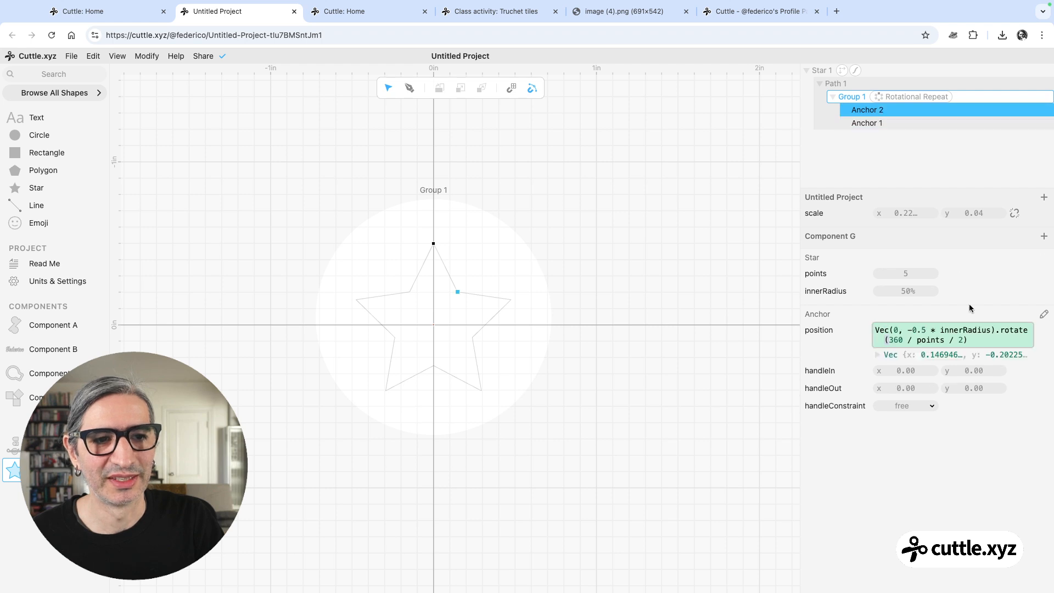
pyautogui.moveTo(921, 329); pyautogui.dragTo(963, 336)
pyautogui.click(719, 312)
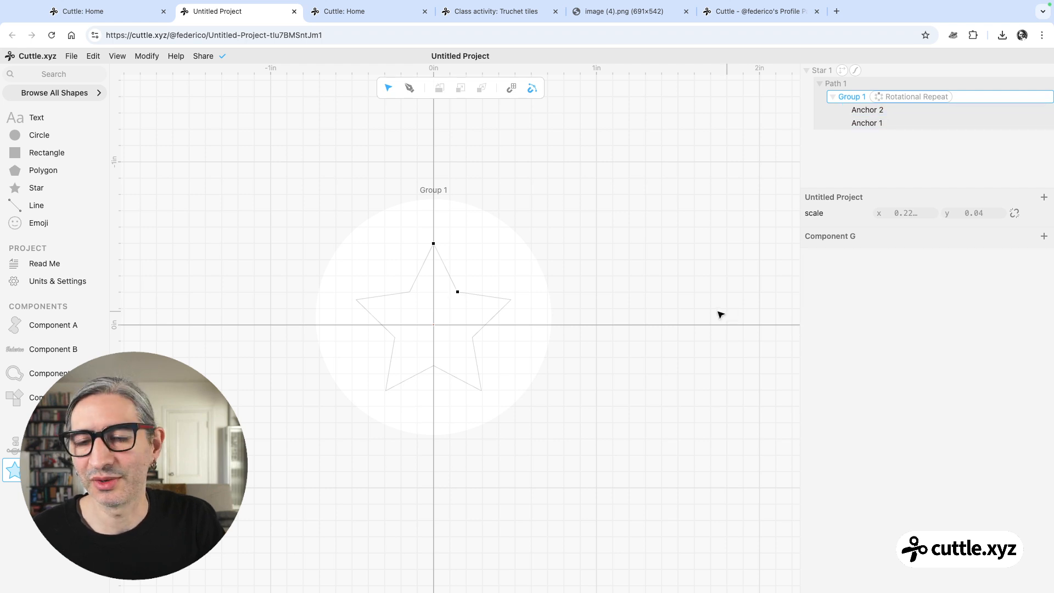
# Leave the star's group and collapse the star's contents in the outline
pyautogui.click(684, 113)
pyautogui.scroll(2, 552, 217)
pyautogui.scroll(5, 524, 245)
pyautogui.click(526, 241)
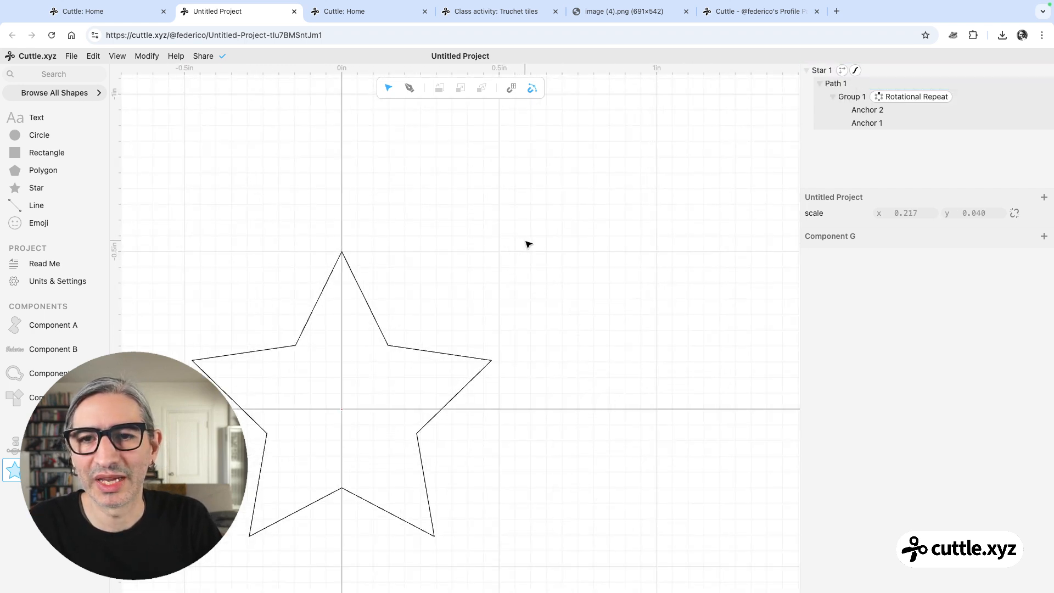
pyautogui.scroll(-3, 526, 241)
pyautogui.click(818, 72)
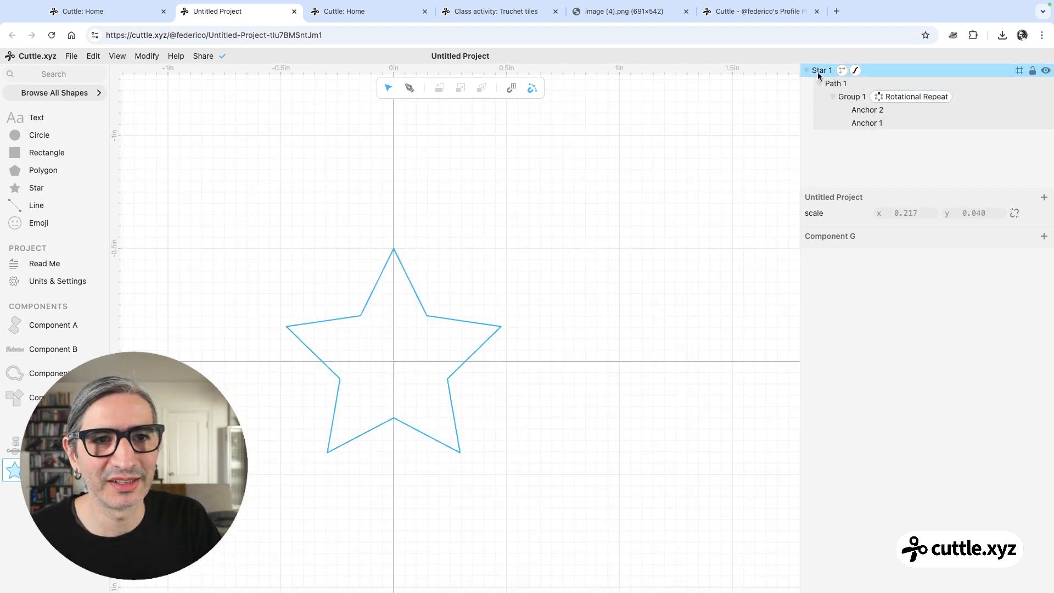
pyautogui.click(807, 71)
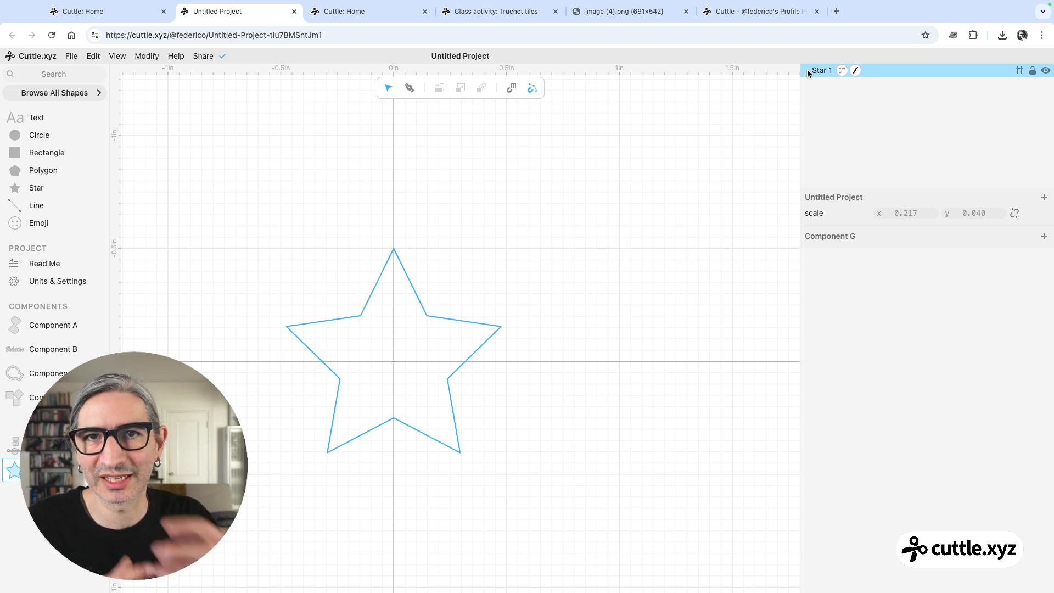
pyautogui.click(614, 198)
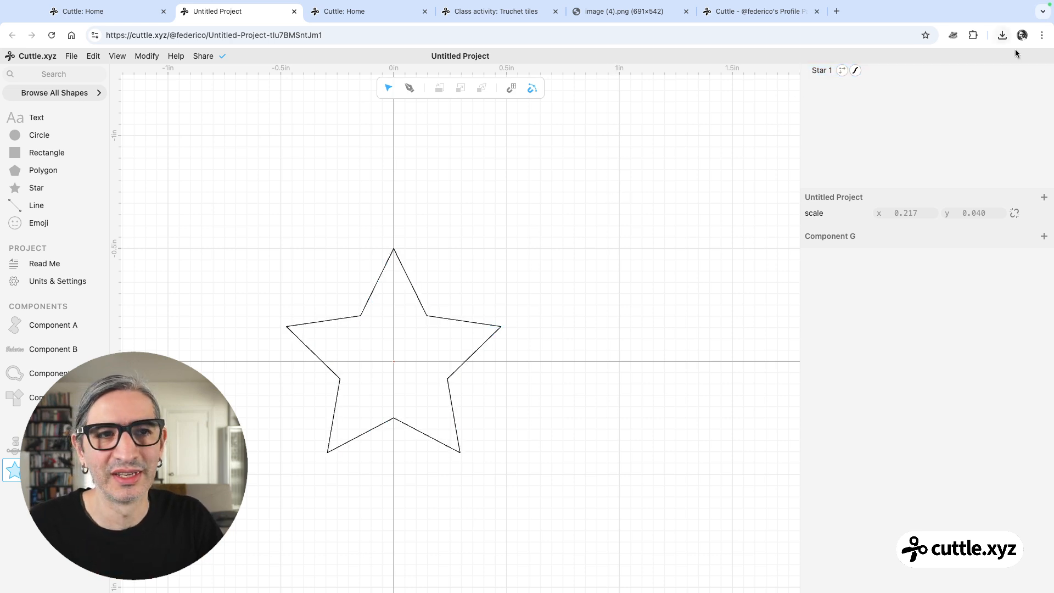
# Create an editable variation of the built-in Star shape from the placed star
pyautogui.click(891, 69)
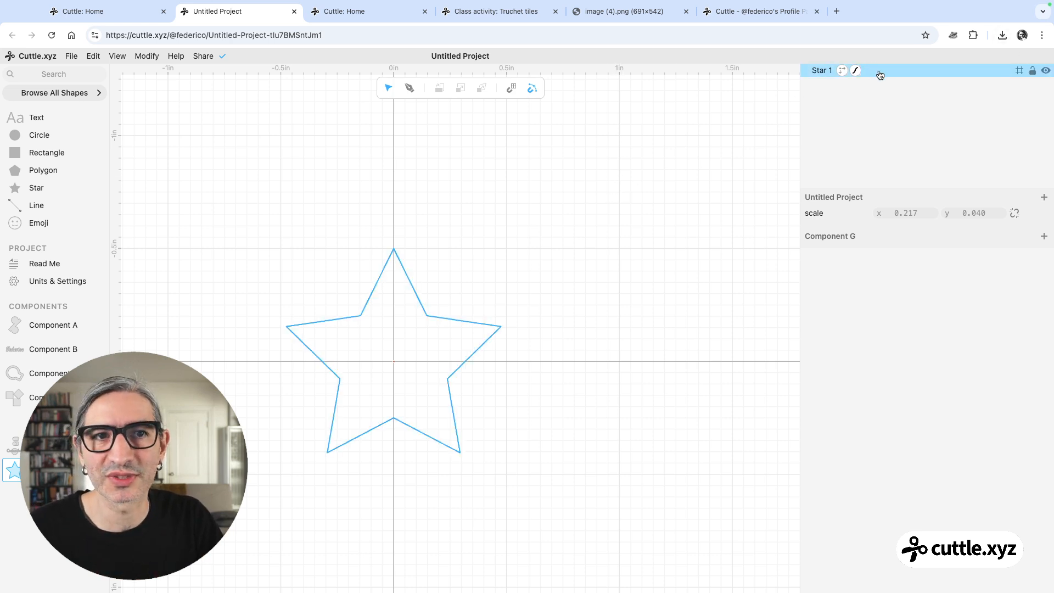
pyautogui.click(883, 91)
pyautogui.click(819, 73)
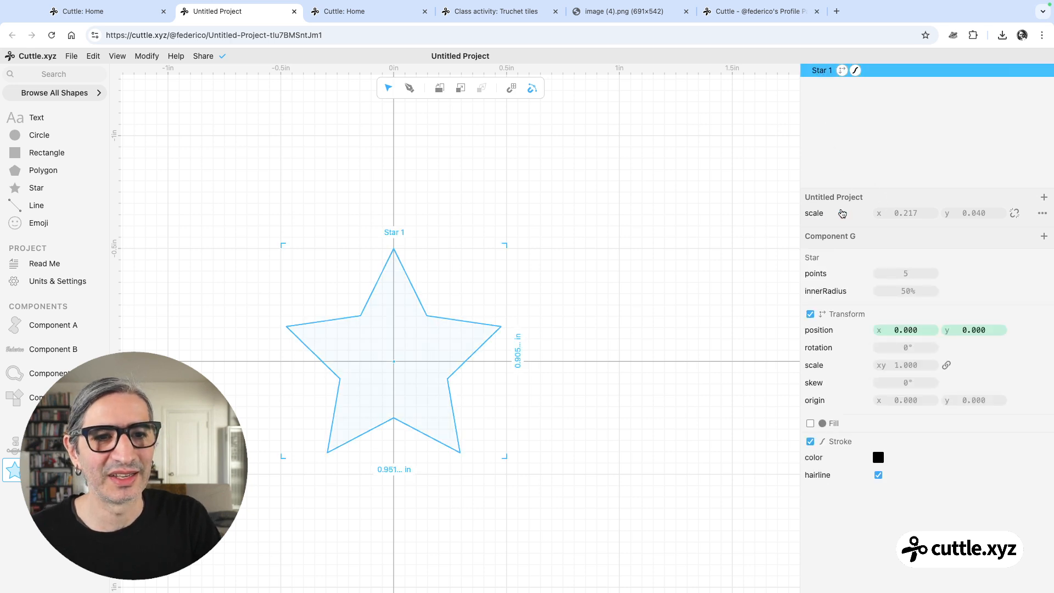
pyautogui.click(664, 214)
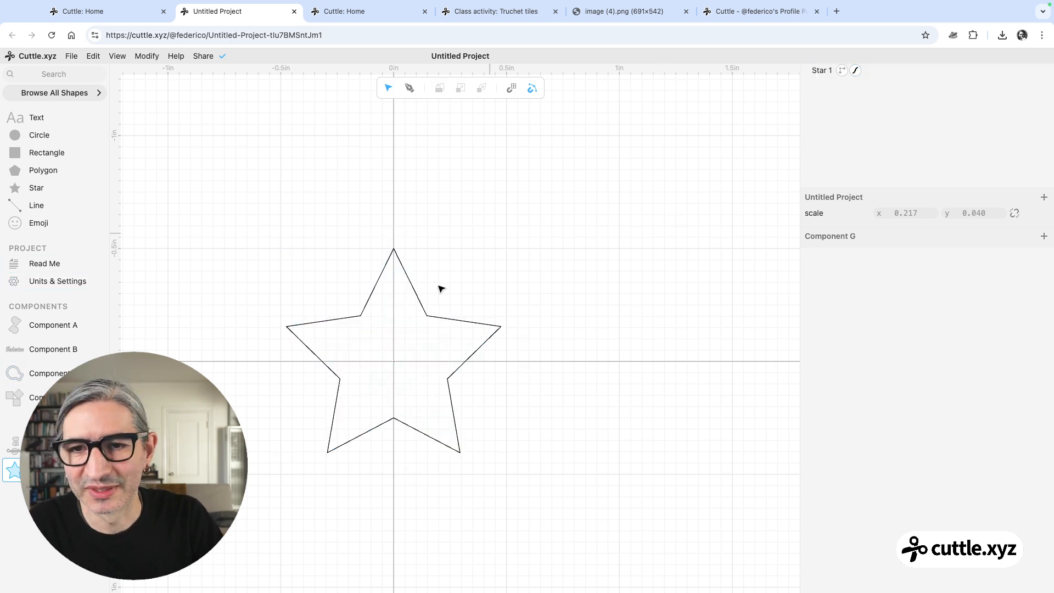
pyautogui.click(419, 301)
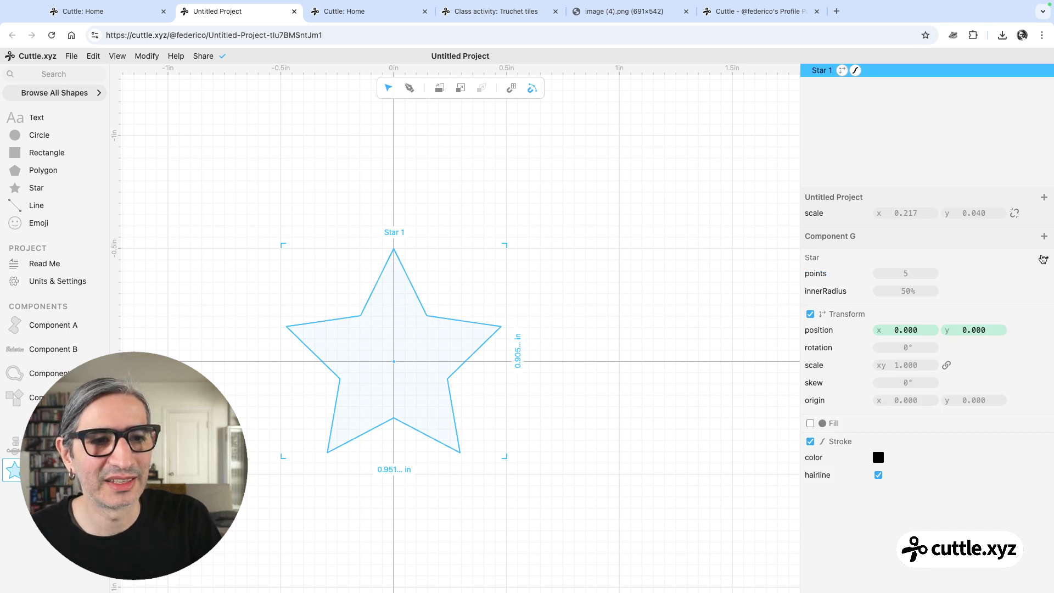
pyautogui.click(1043, 259)
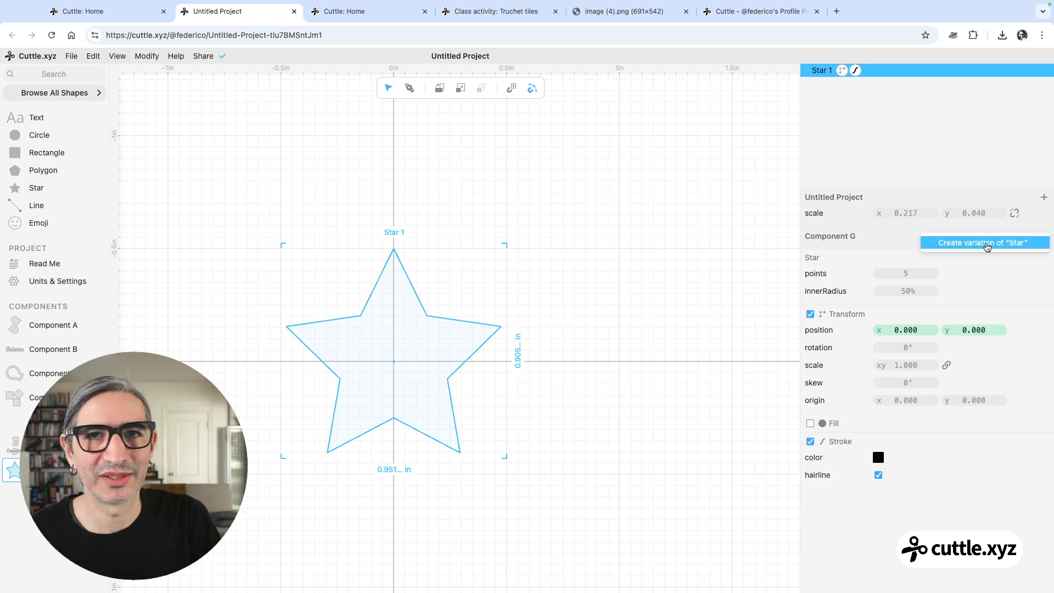
pyautogui.click(985, 243)
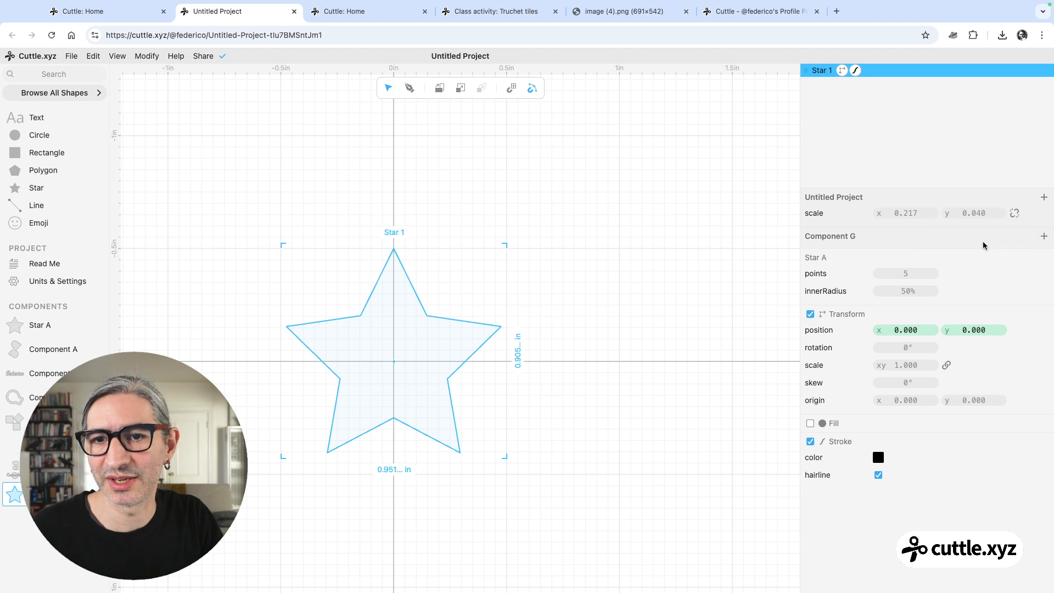
# Open the Star A component, expand its path and group in the outline, and turn on the path's stroke
pyautogui.click(42, 325)
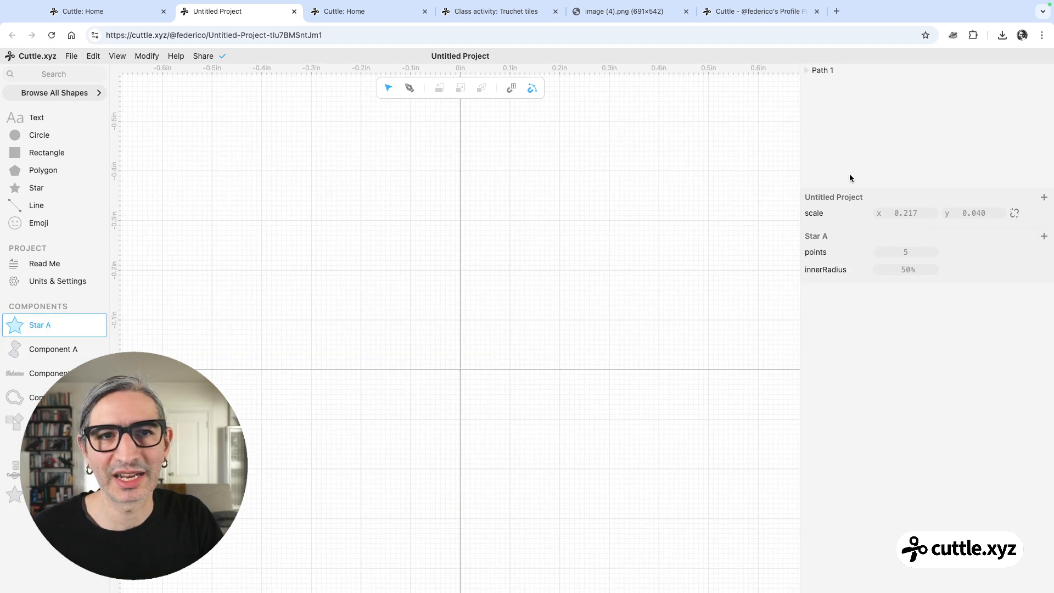
pyautogui.click(806, 71)
pyautogui.click(894, 86)
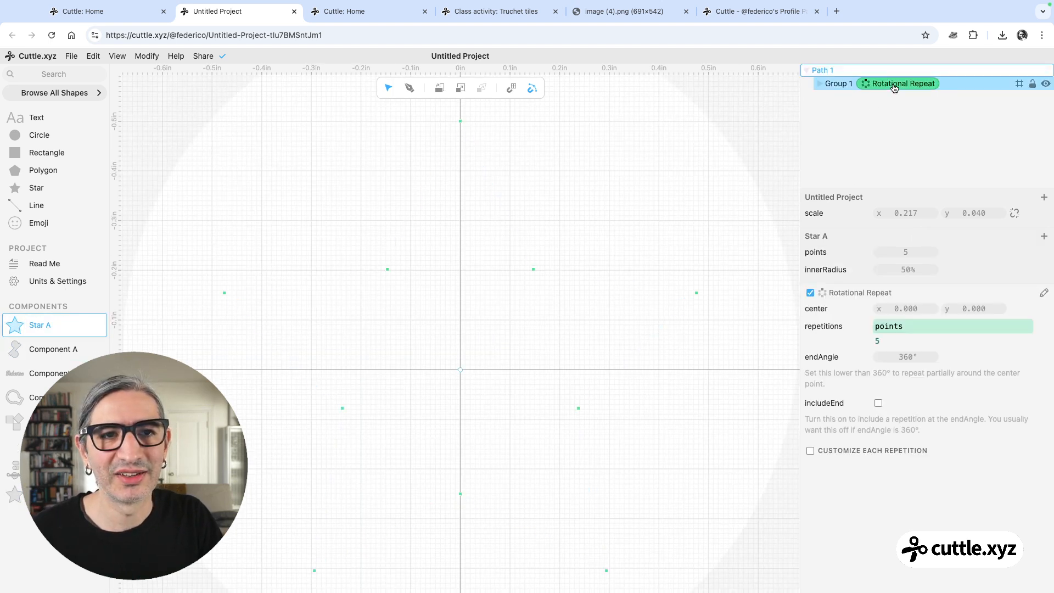
pyautogui.click(819, 83)
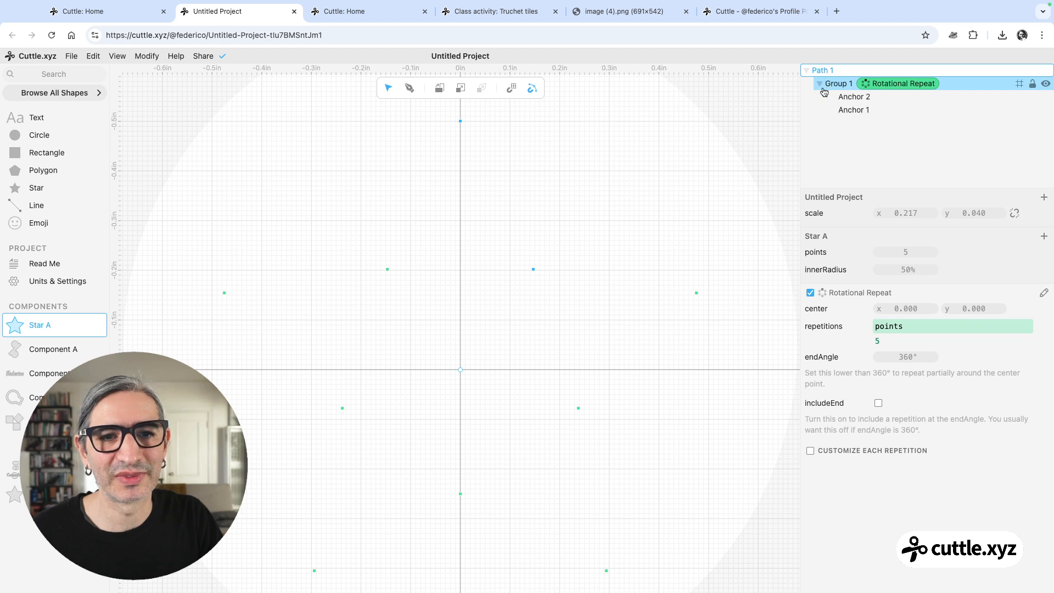
pyautogui.click(670, 170)
pyautogui.click(819, 70)
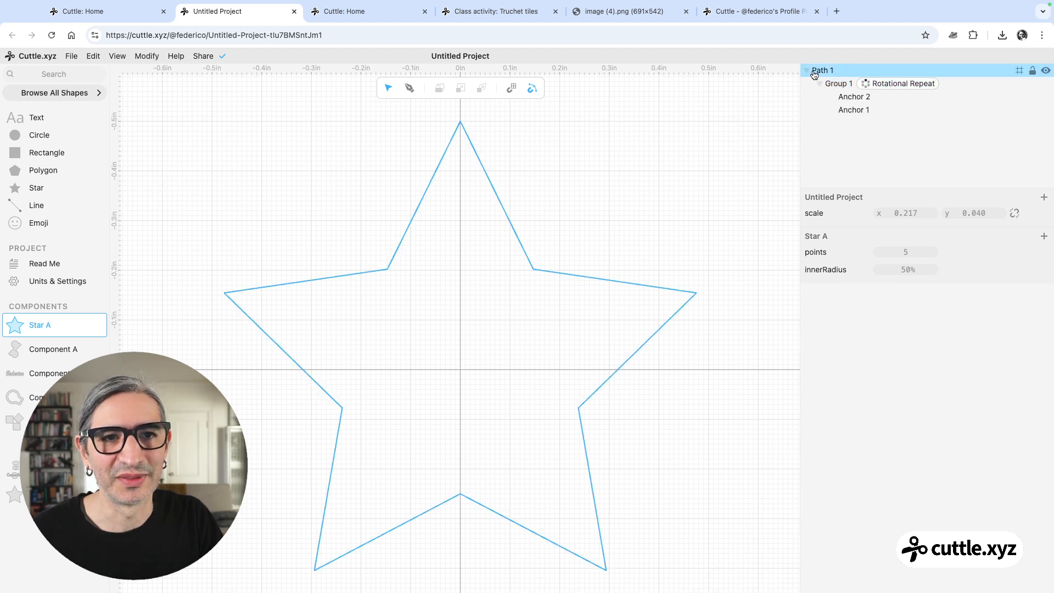
pyautogui.click(811, 367)
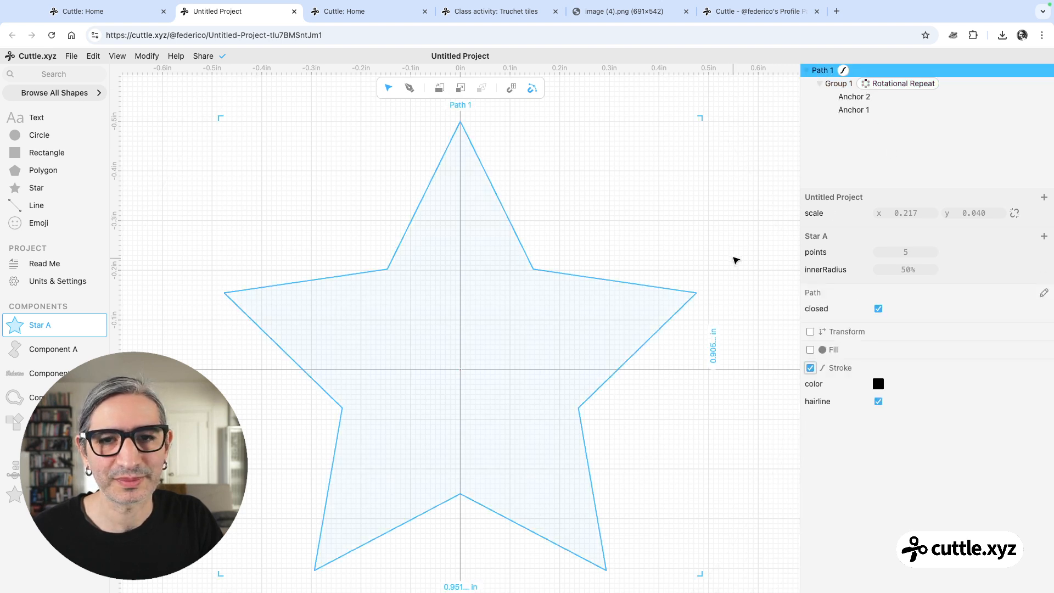
# Change the rotation expression in Anchor 2's position formula so the star's inner points twist around the center
pyautogui.click(854, 99)
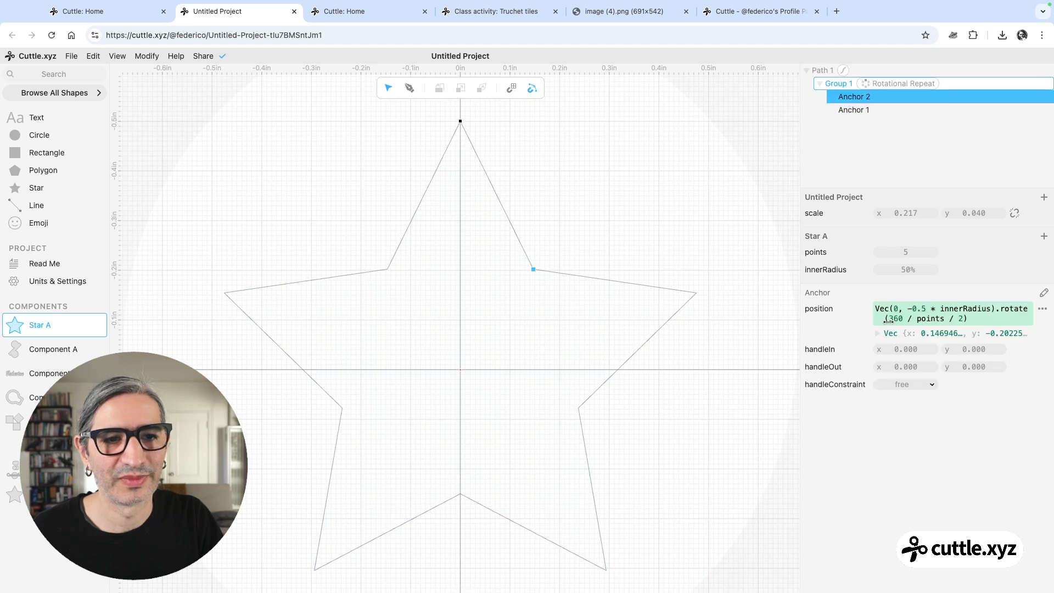
pyautogui.moveTo(887, 321); pyautogui.dragTo(976, 322)
pyautogui.moveTo(890, 319); pyautogui.dragTo(993, 320)
pyautogui.doubleClick(716, 393)
pyautogui.doubleClick(716, 393)
pyautogui.scroll(-3, 718, 383)
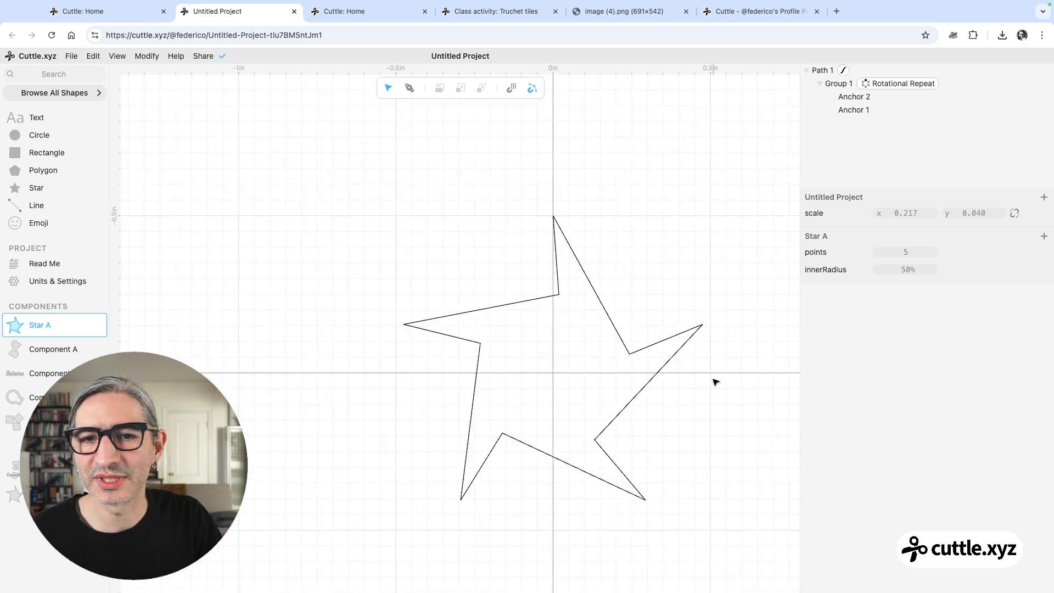
pyautogui.scroll(-3, 716, 382)
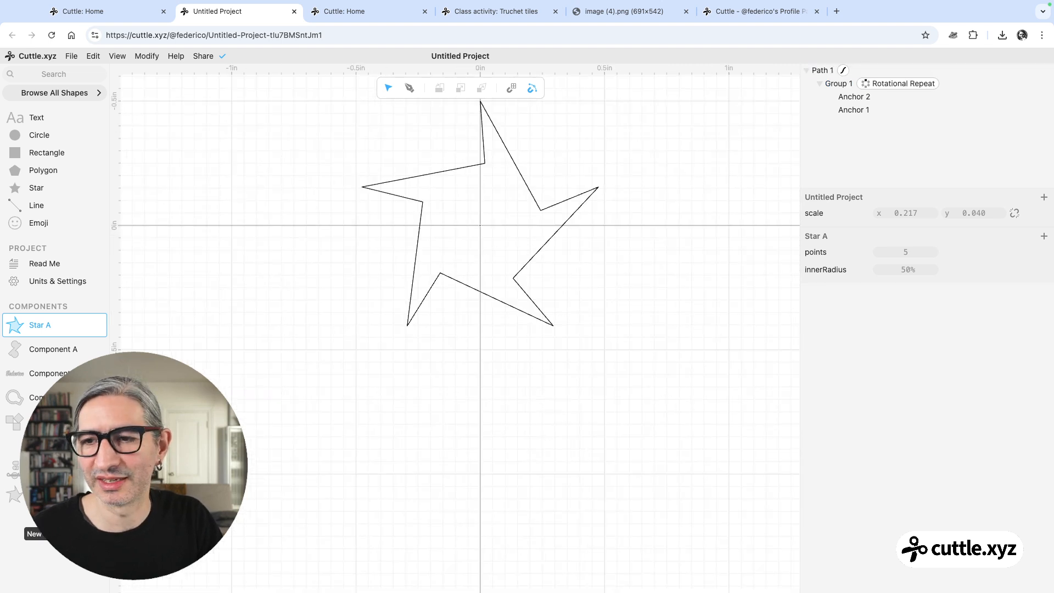
# Create a new component, place a Star A in it, and adjust the star's points parameter
pyautogui.click(54, 533)
pyautogui.moveTo(40, 325); pyautogui.dragTo(461, 267)
pyautogui.moveTo(905, 274)
pyautogui.mouseDown()
pyautogui.moveTo(929, 275)
pyautogui.moveTo(890, 286)
pyautogui.mouseUp()
pyautogui.click(339, 318)
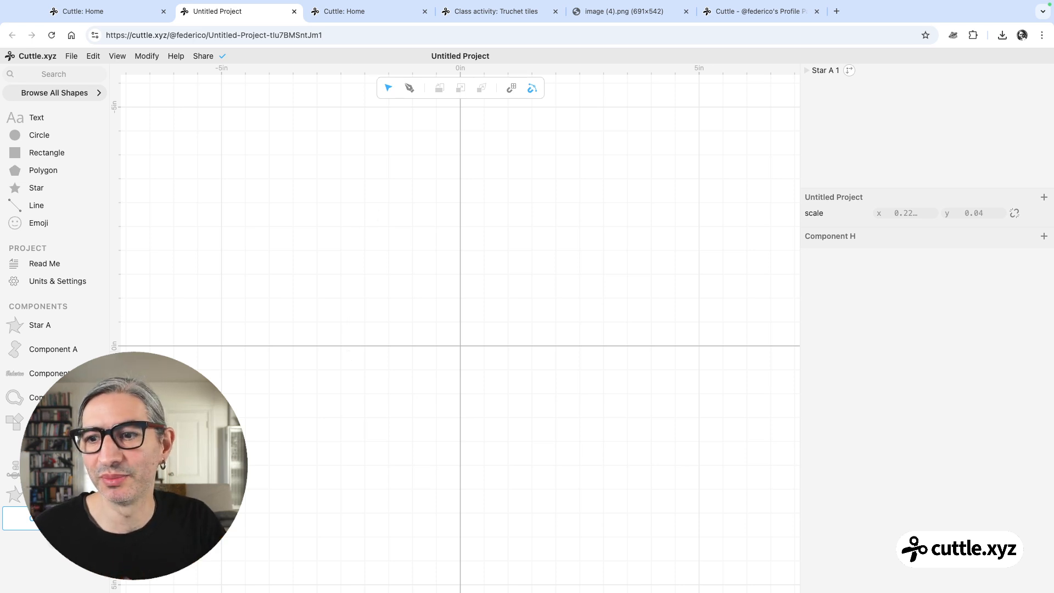
# Open Component A and examine the code behind its Boolean Union modifier
pyautogui.click(32, 348)
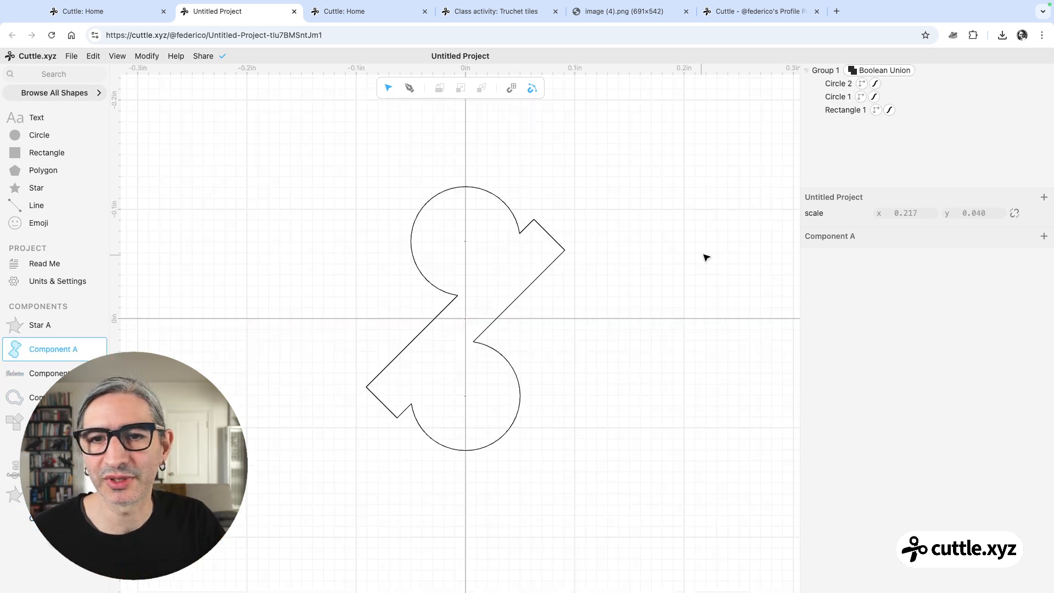
pyautogui.click(875, 71)
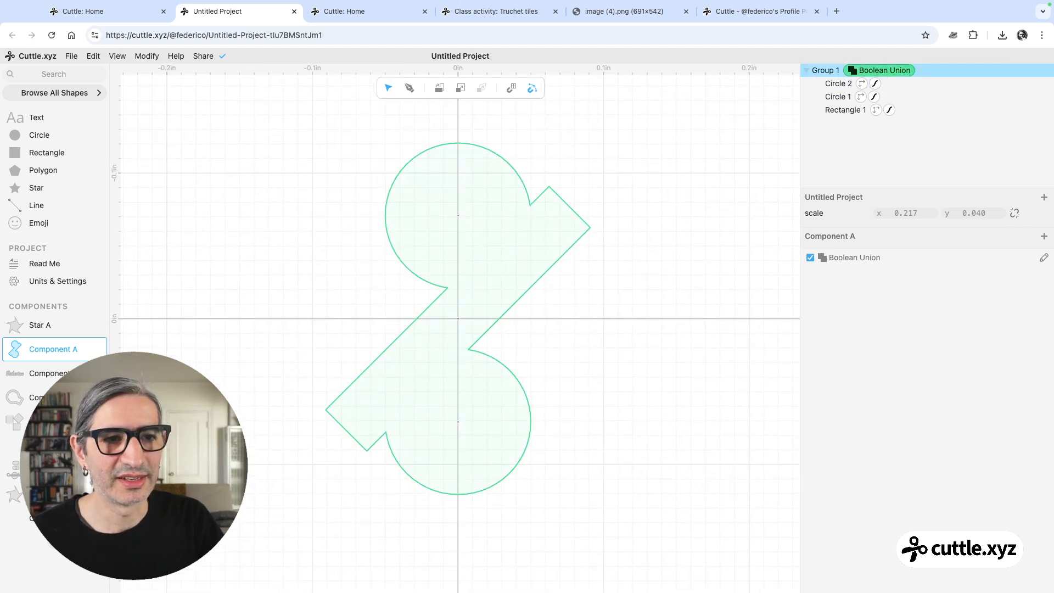
pyautogui.click(1042, 259)
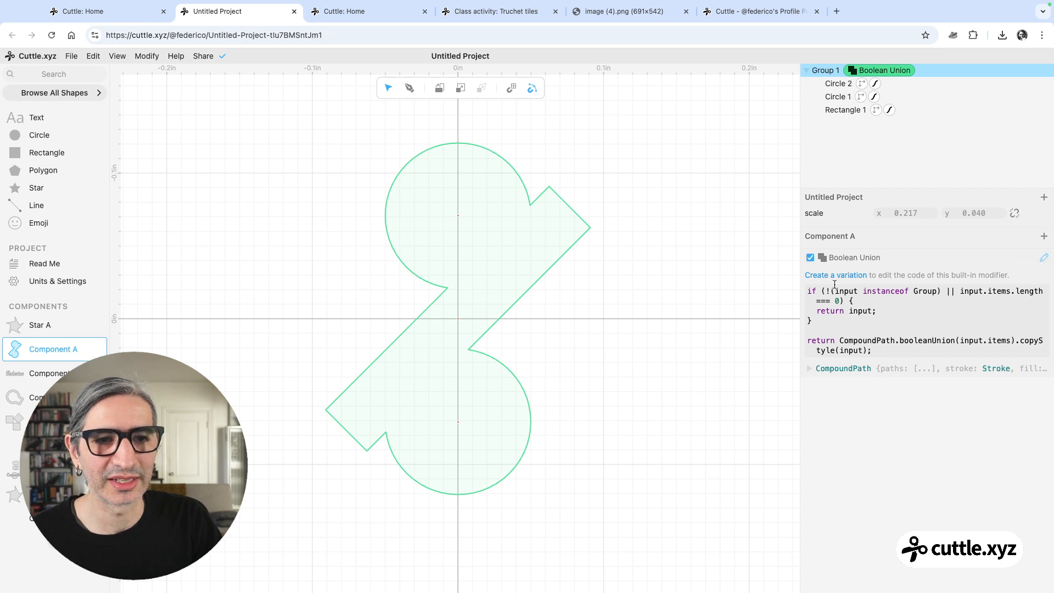
pyautogui.moveTo(807, 291); pyautogui.dragTo(905, 365)
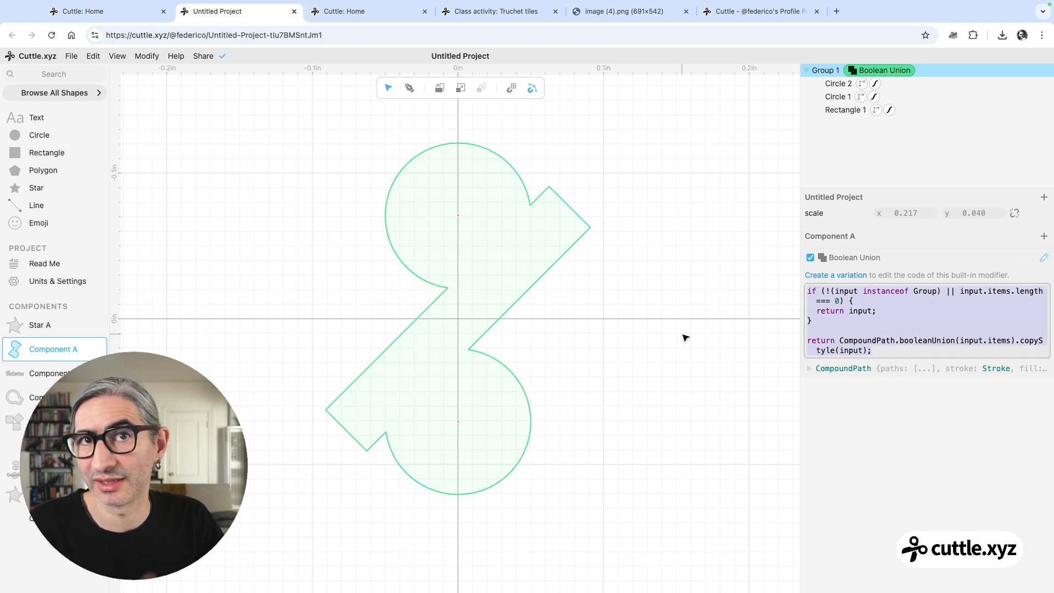
pyautogui.click(644, 337)
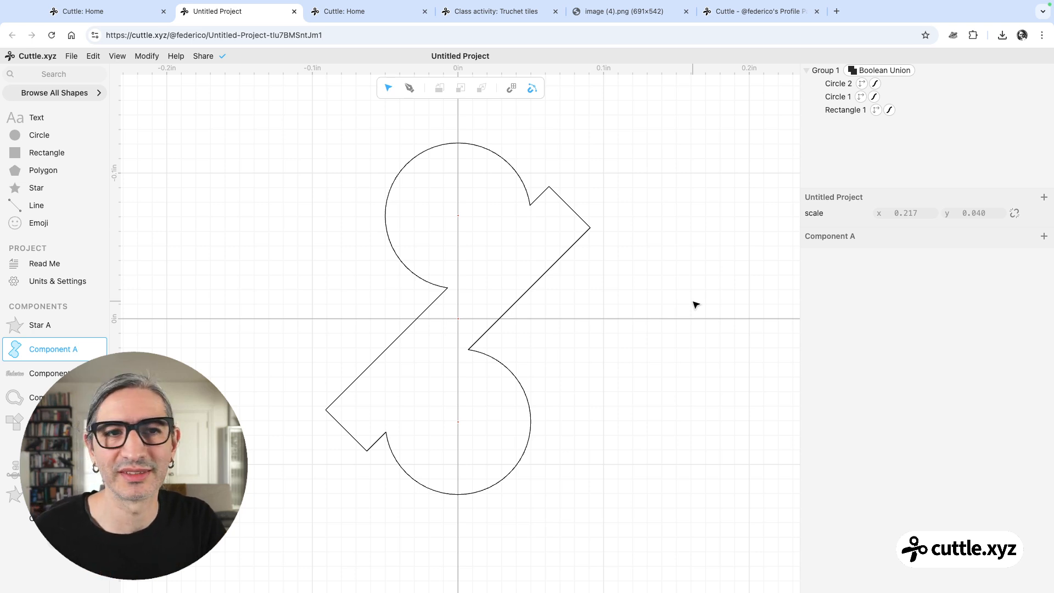
pyautogui.scroll(-3, 692, 304)
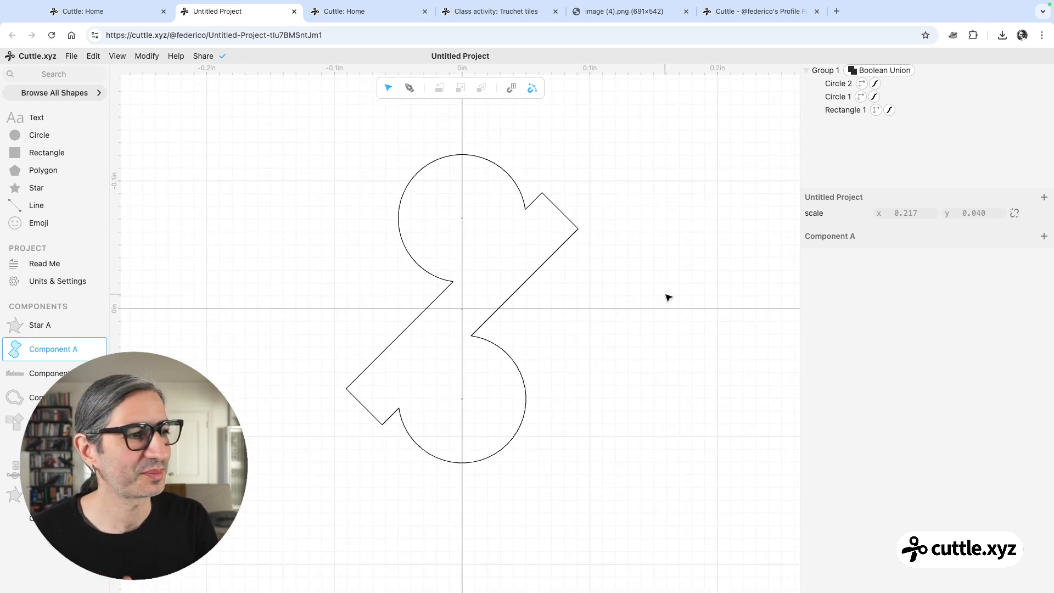